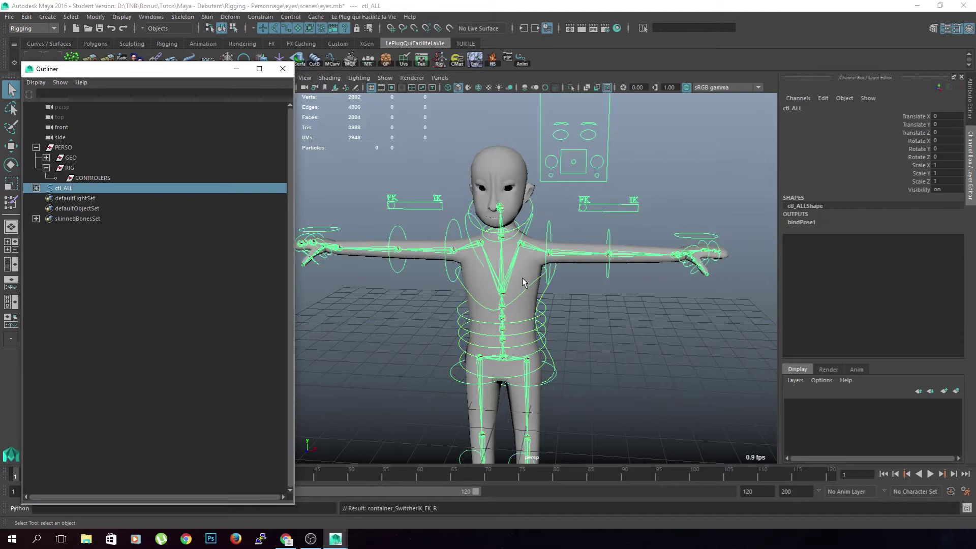
Create a display layer named Perso containing the bonhomme mesh and the ctl_ALL control hierarchy.
left_click(45, 157)
left_click(103, 168, "ctrl")
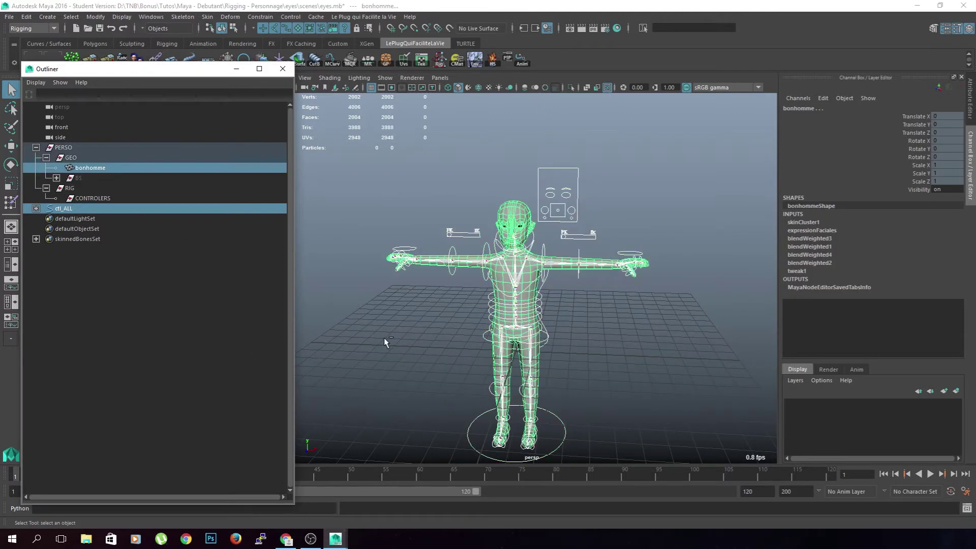
scroll(556, 267, "up", 5)
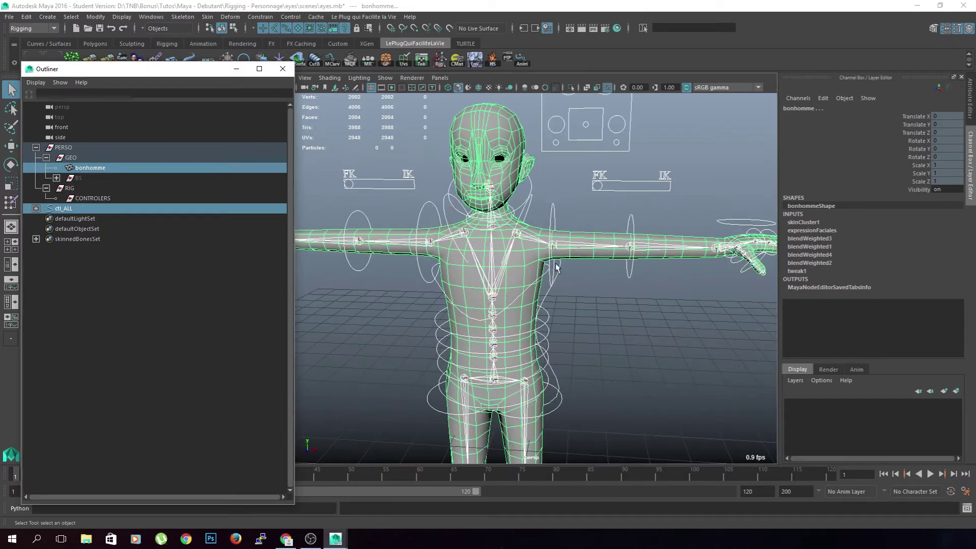
middle_click_drag(556, 267, 562, 278, "alt")
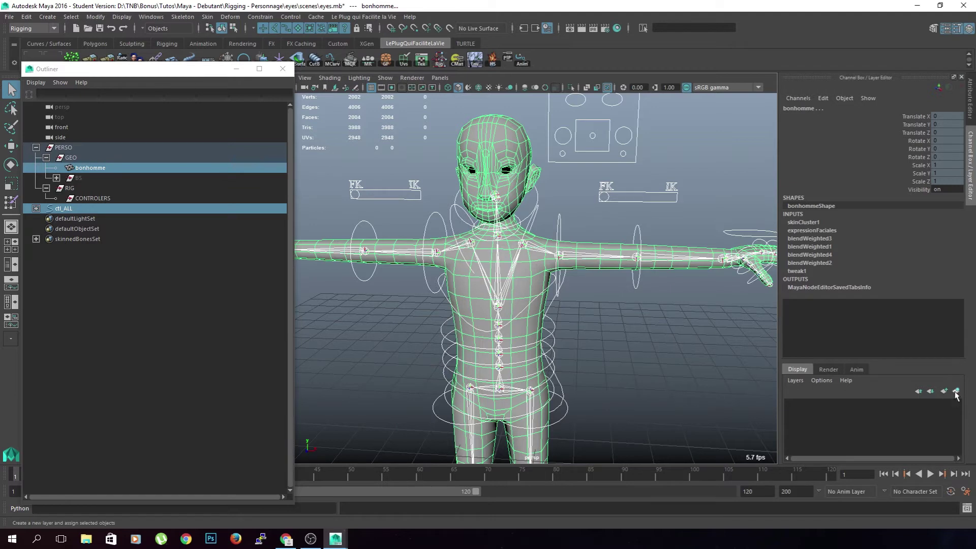
left_click(956, 391)
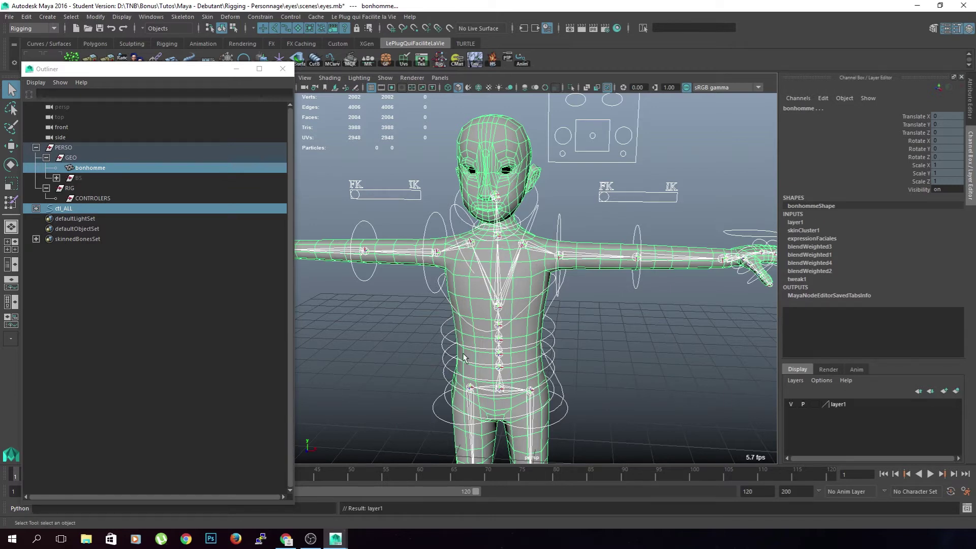
left_click(839, 404)
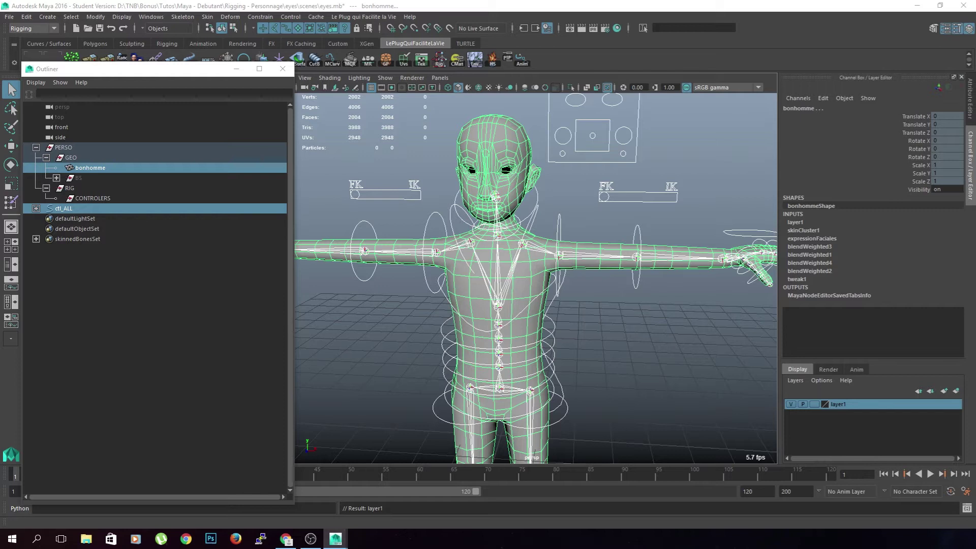
left_click(277, 301)
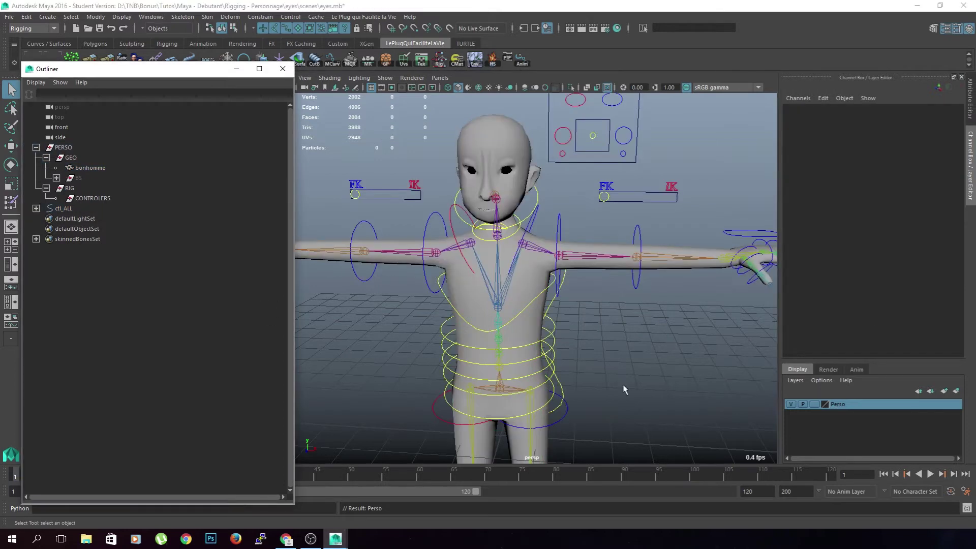
Hide the Perso layer, collapse the PERSO group and close the Outliner.
left_click(791, 405)
left_click(790, 405)
left_click(791, 405)
left_click(791, 405)
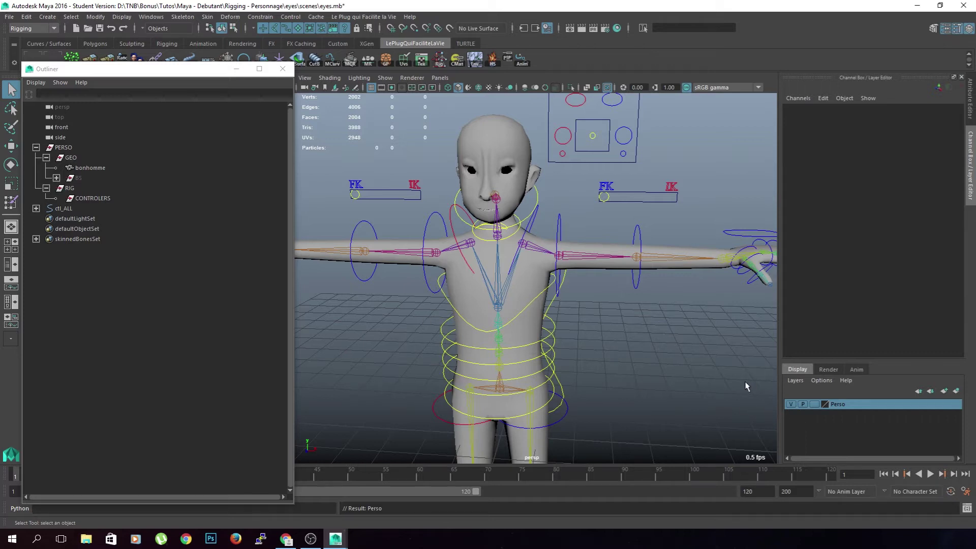
left_click_drag(204, 75, 199, 60)
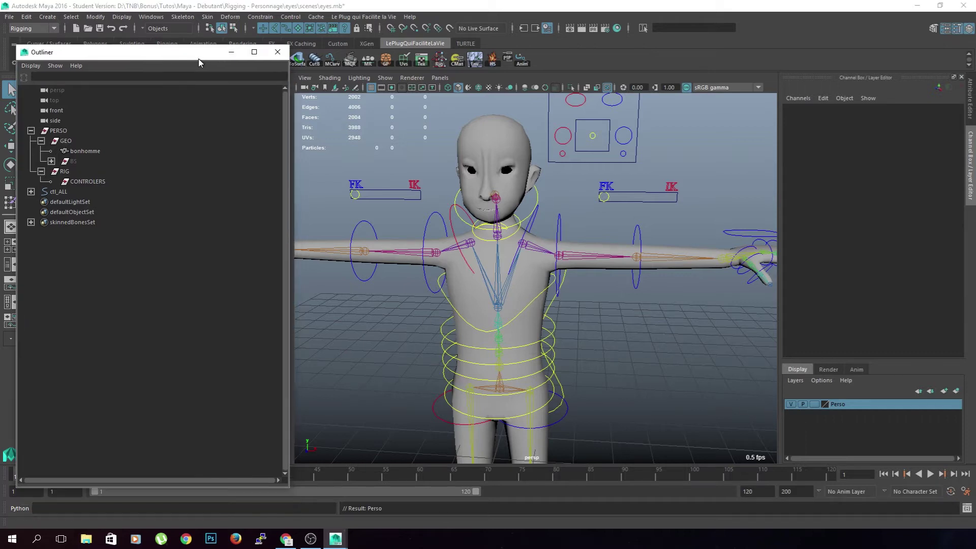
left_click(791, 405)
left_click_drag(571, 305, 305, 258, "alt")
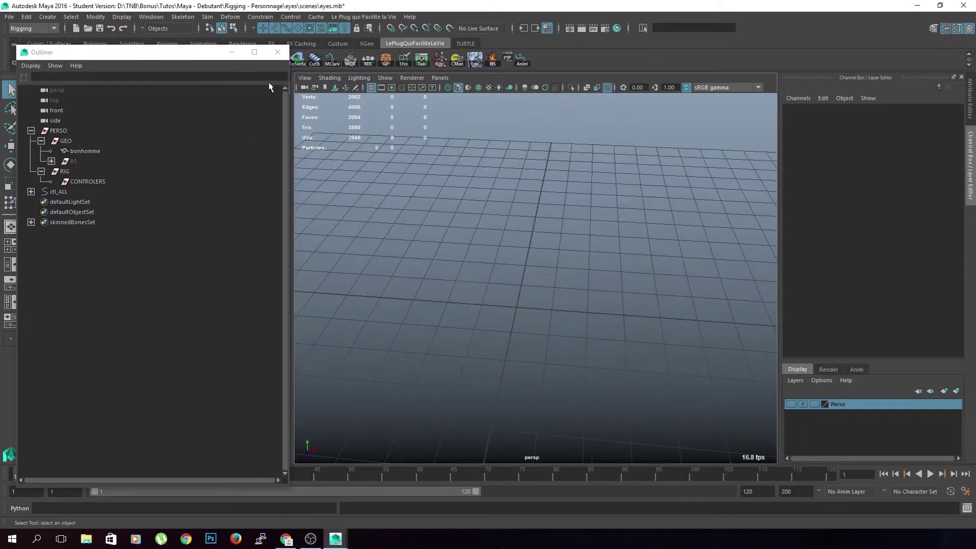
left_click(31, 130)
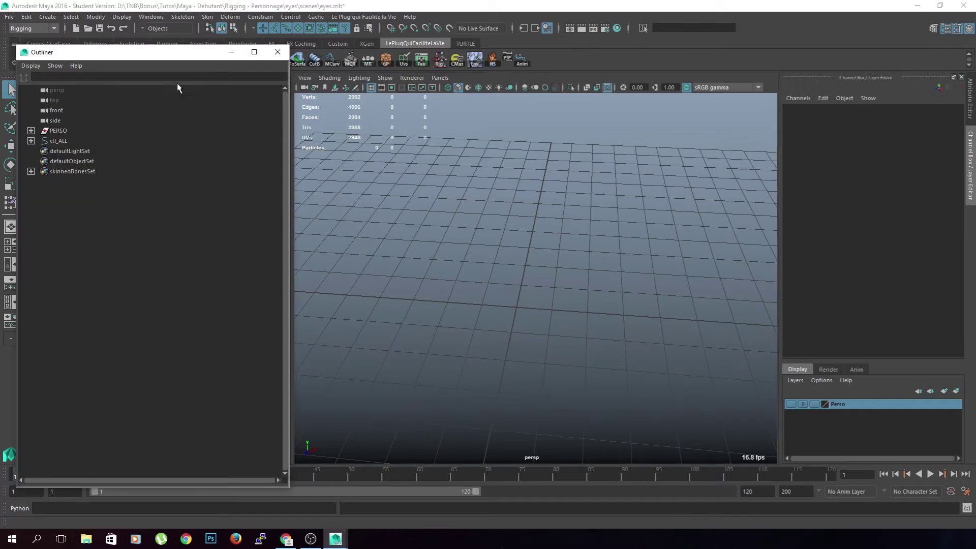
left_click(278, 53)
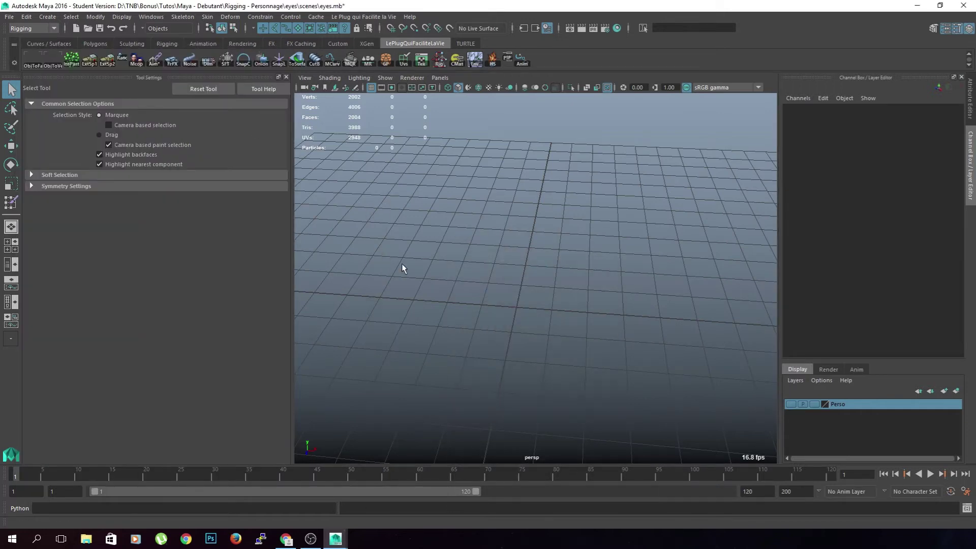
Create a polygon sphere with a radius of about 1.39 and set its X, Y and Z translation to 0.
right_click_drag(529, 327, 579, 321, "shift")
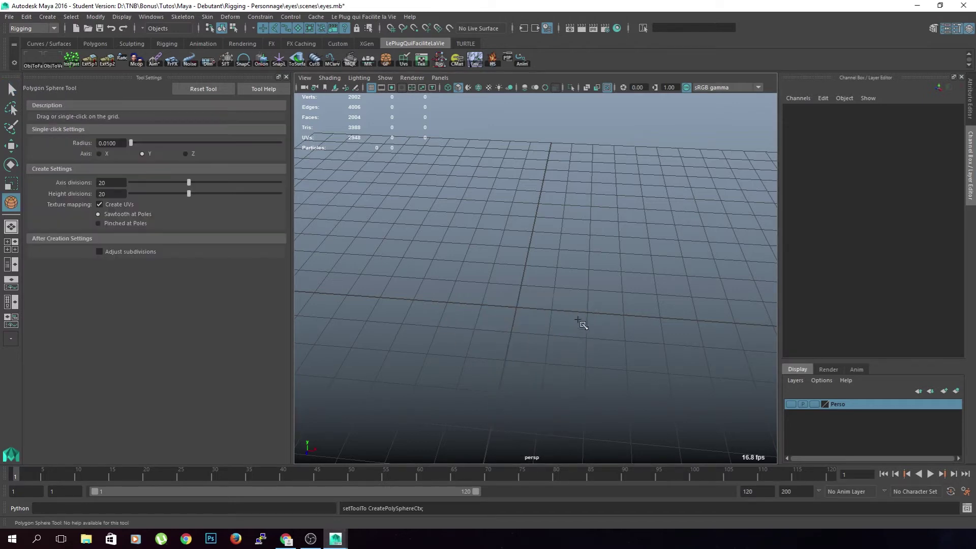
left_click_drag(511, 305, 557, 323)
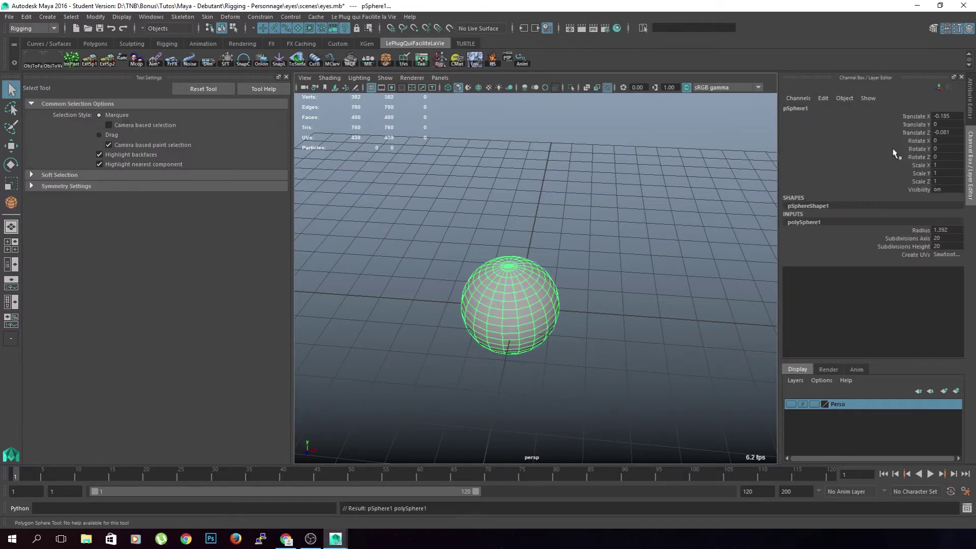
left_click_drag(952, 115, 950, 133)
type("0")
key("Return")
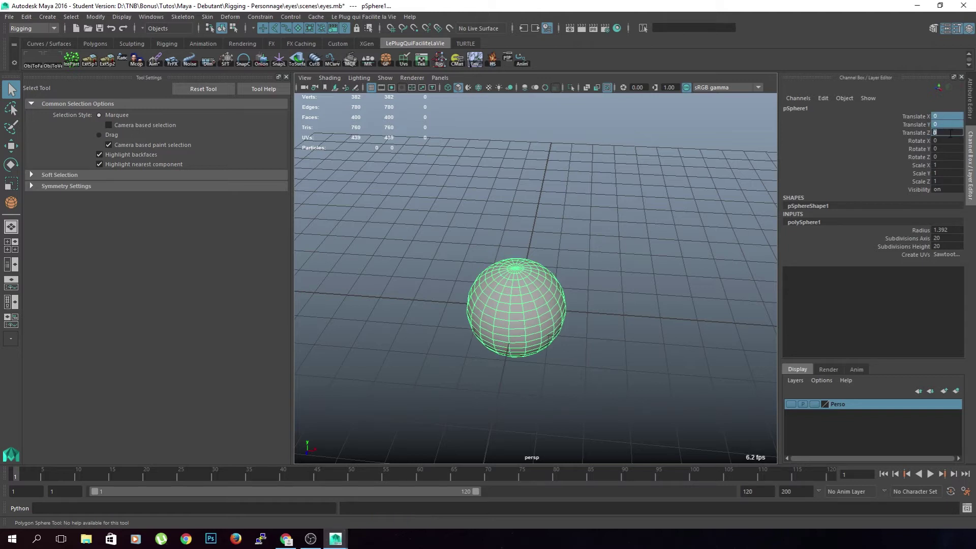
Rotate the sphere 90 degrees around X.
left_click(572, 261)
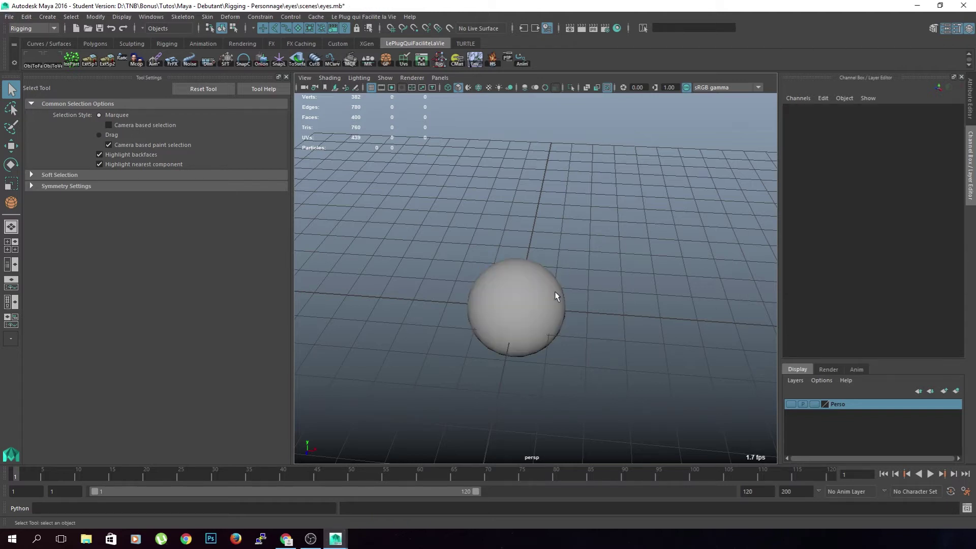
left_click(554, 291)
key("e")
left_click_drag(608, 297, 504, 338, "alt")
left_click(542, 379)
left_click_drag(542, 379, 523, 301, "alt")
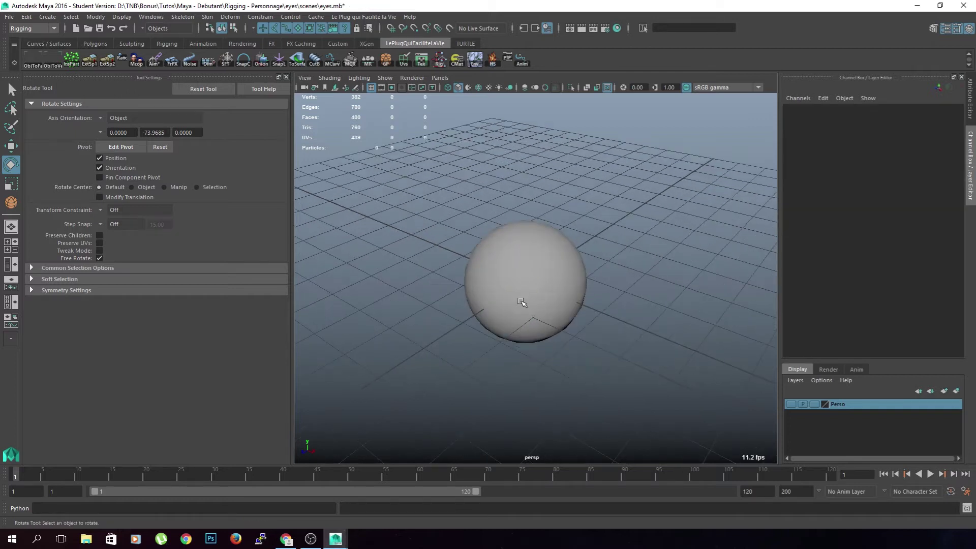
left_click(523, 301)
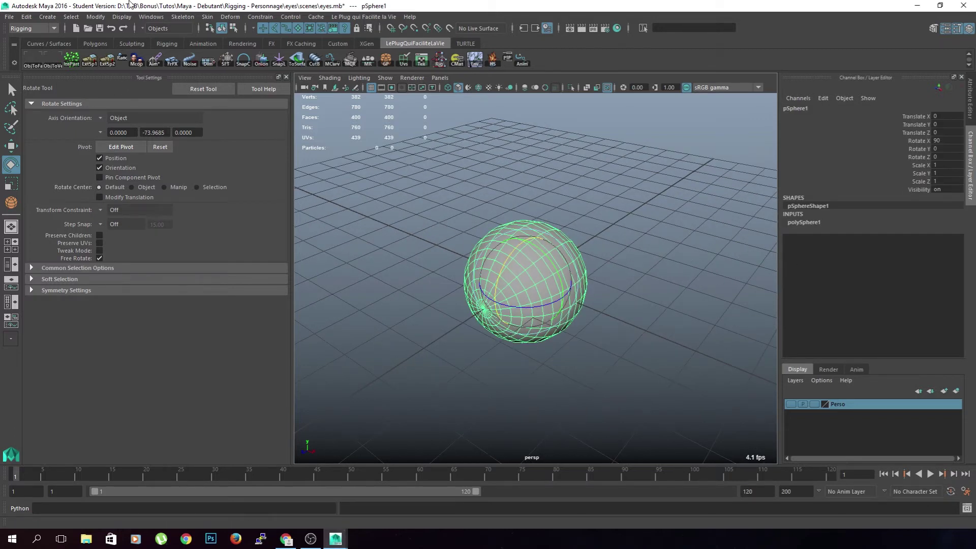
Freeze the sphere's transformations and delete its construction history.
left_click(95, 17)
left_click(142, 65)
left_click(95, 17)
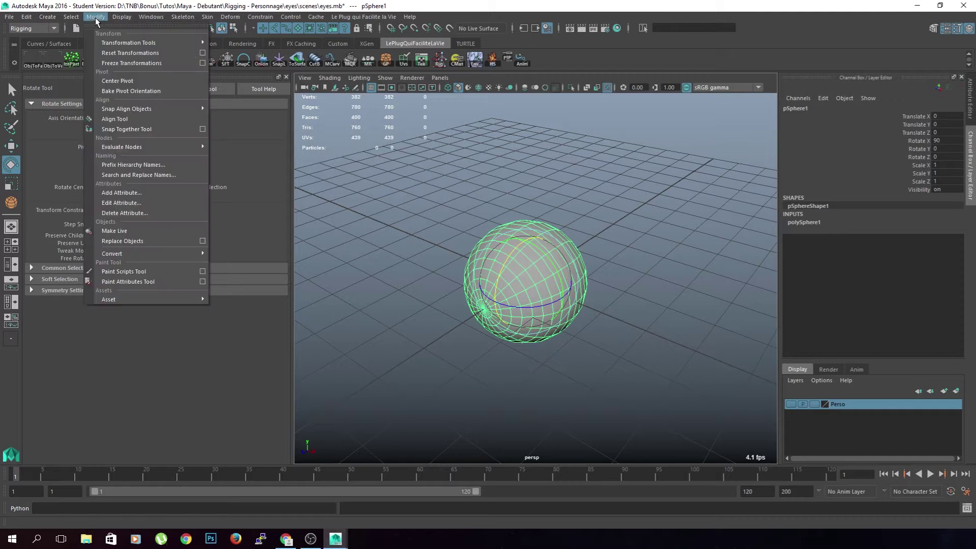
left_click(117, 60)
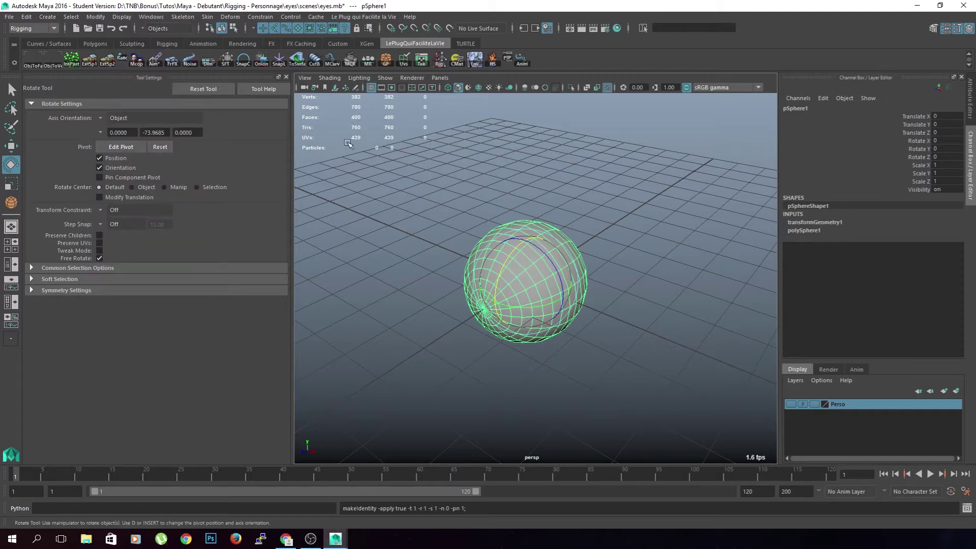
key("alt+shift+d")
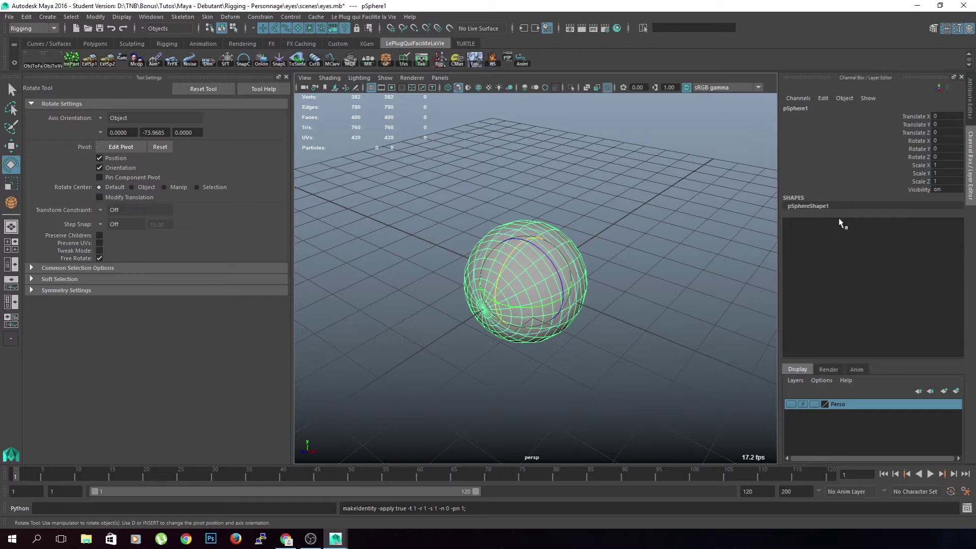
Rename the sphere's shape node as eye.
middle_click_drag(562, 241, 567, 219, "alt")
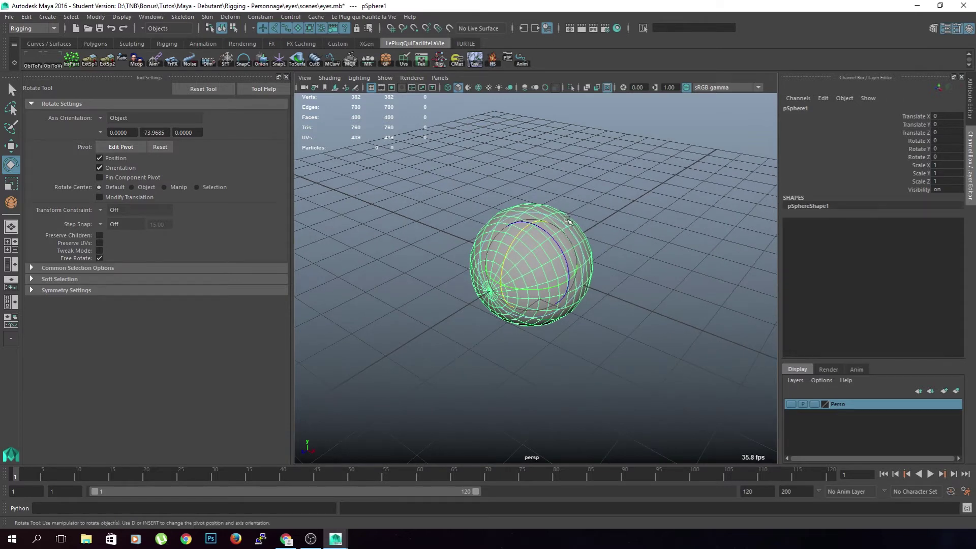
double_click(848, 206)
type("eye")
key("Return")
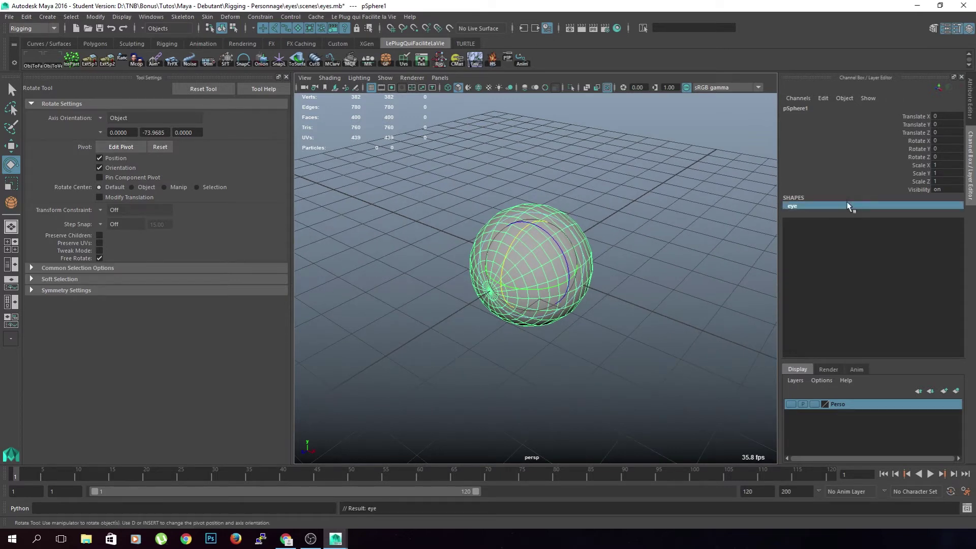
Duplicate the eye sphere, scale the copy uniformly to about 1.014 and freeze its transformations.
left_click(595, 233)
left_click(574, 232)
key("ctrl+d")
key("r")
middle_click_drag(626, 277, 629, 285)
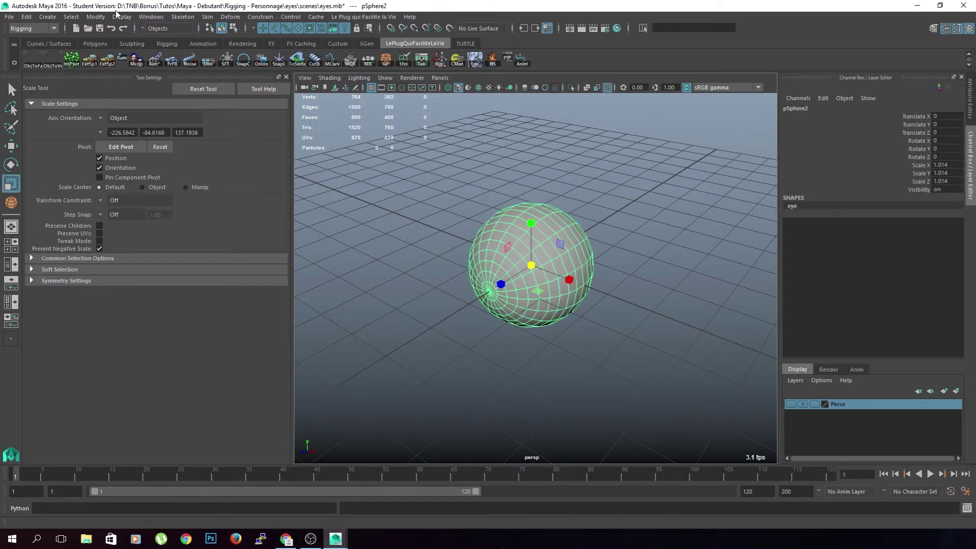
left_click(98, 18)
left_click(126, 66)
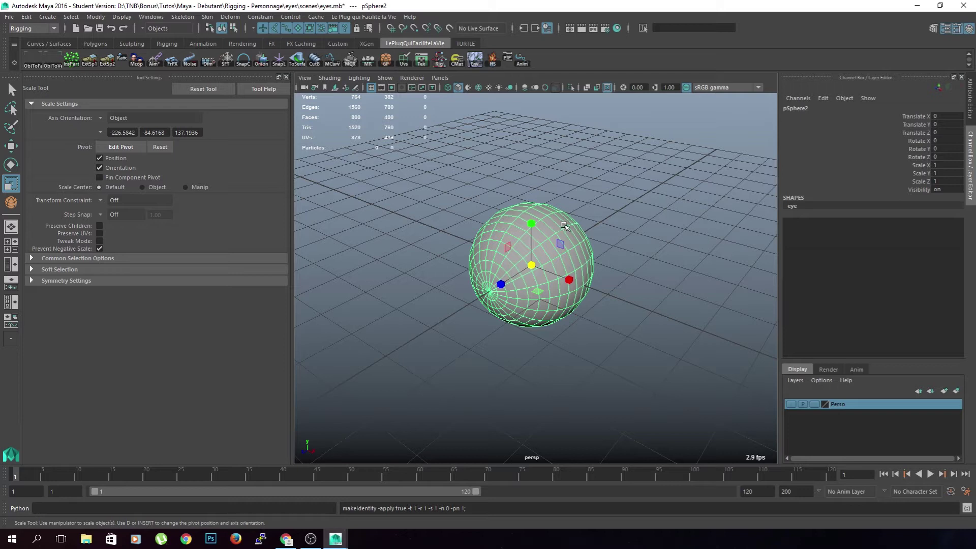
Rename the duplicated sphere as cornee.
double_click(795, 107)
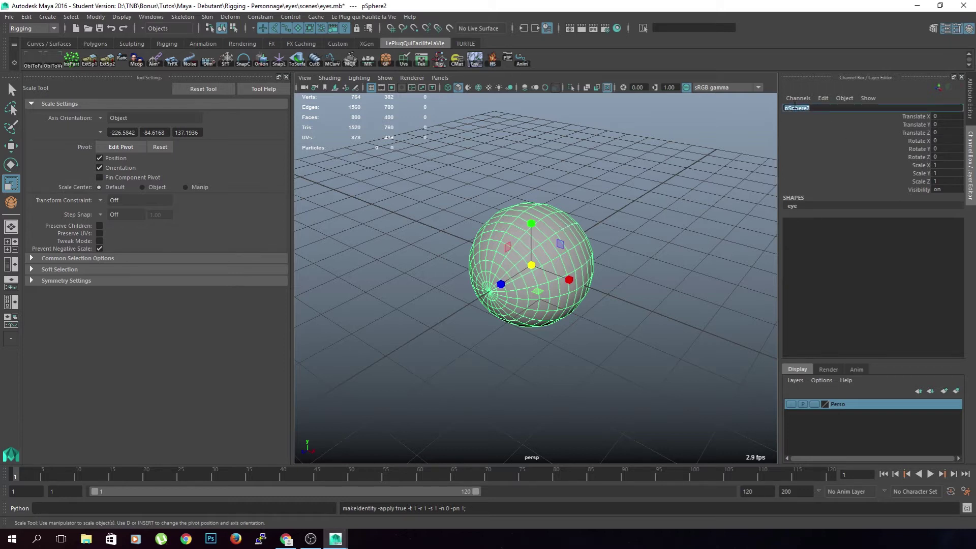
type("cornee")
key("Return")
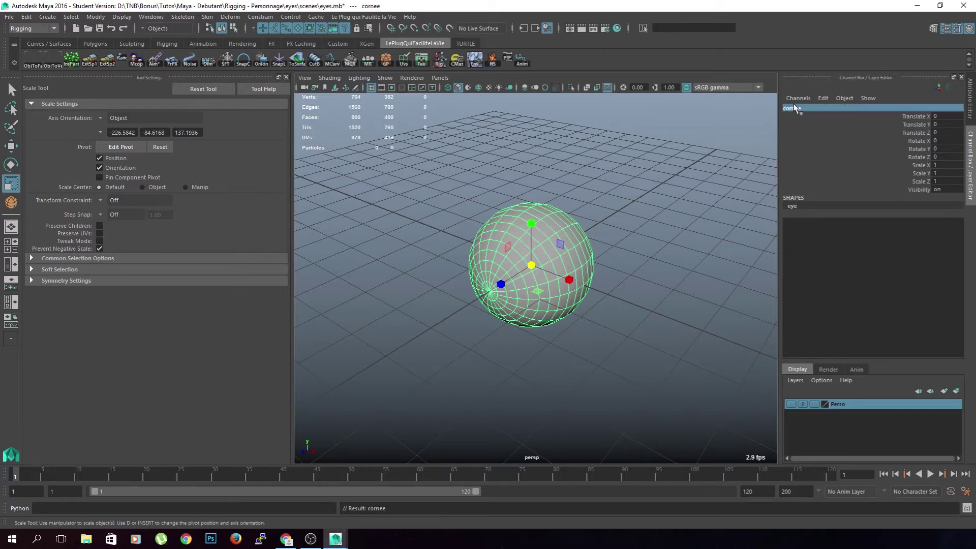
Toggle the cornee sphere's visibility several times and leave it hidden.
key("h")
key("h")
key("h")
key("h")
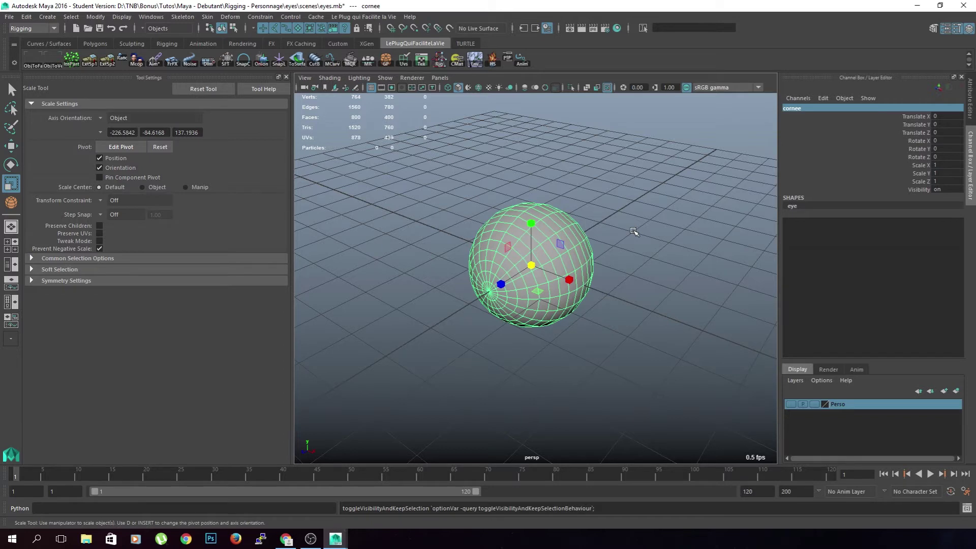
key("h")
Examine the inner eye sphere's front curvature up close from the side.
left_click(610, 338)
left_click(571, 304)
scroll(568, 357, "up", 5)
left_click_drag(567, 358, 687, 342, "alt")
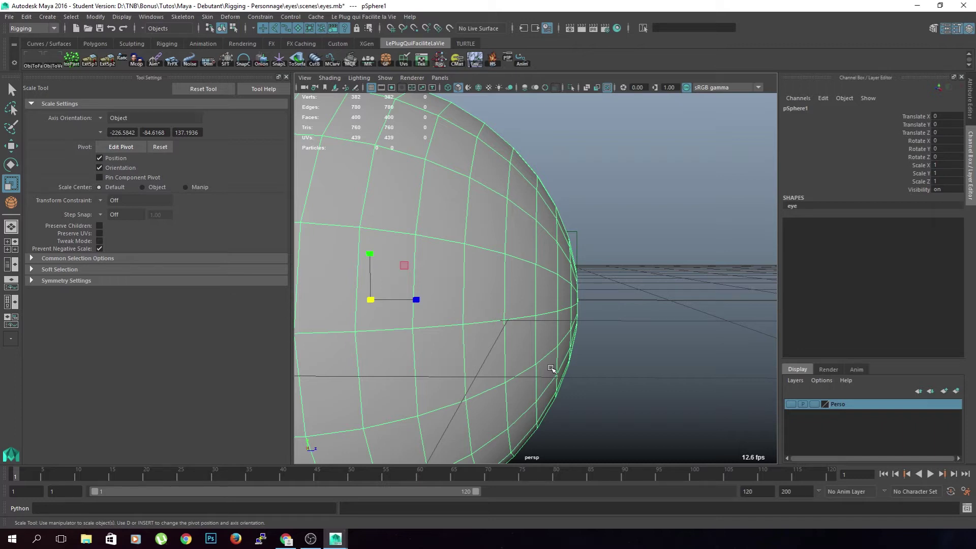
left_click_drag(627, 330, 526, 344, "alt")
scroll(623, 327, "down", 5)
left_click(529, 363)
Select the two innermost rings of faces around the inner eye sphere's front pole.
left_click(539, 306)
scroll(539, 307, "up", 6)
right_click_drag(537, 245, 536, 274)
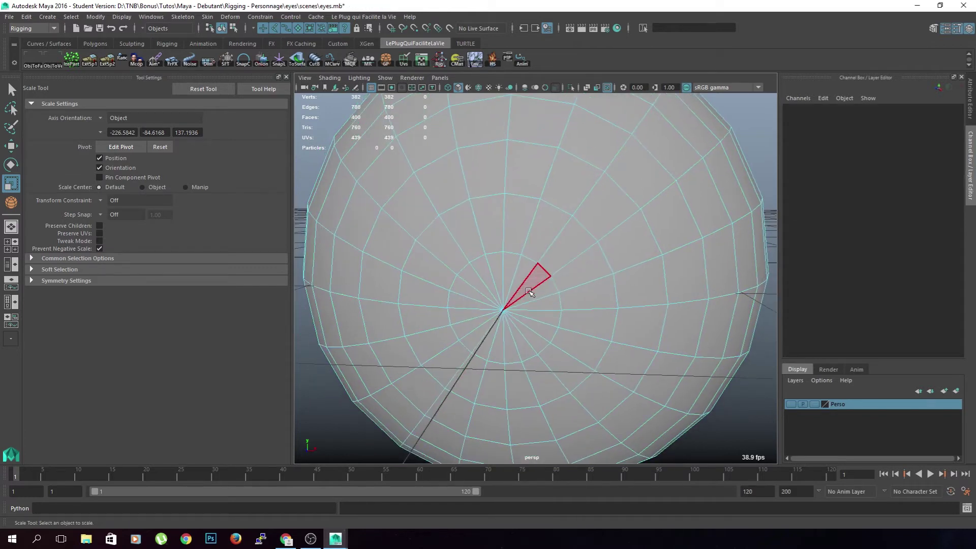
left_click(549, 260)
double_click(566, 257)
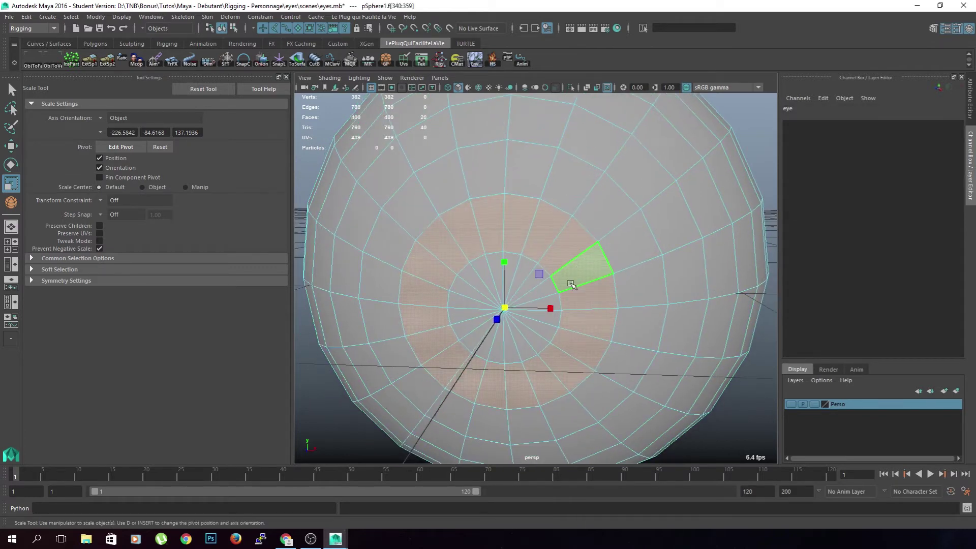
key("shift+period")
scroll(523, 366, "down", 6)
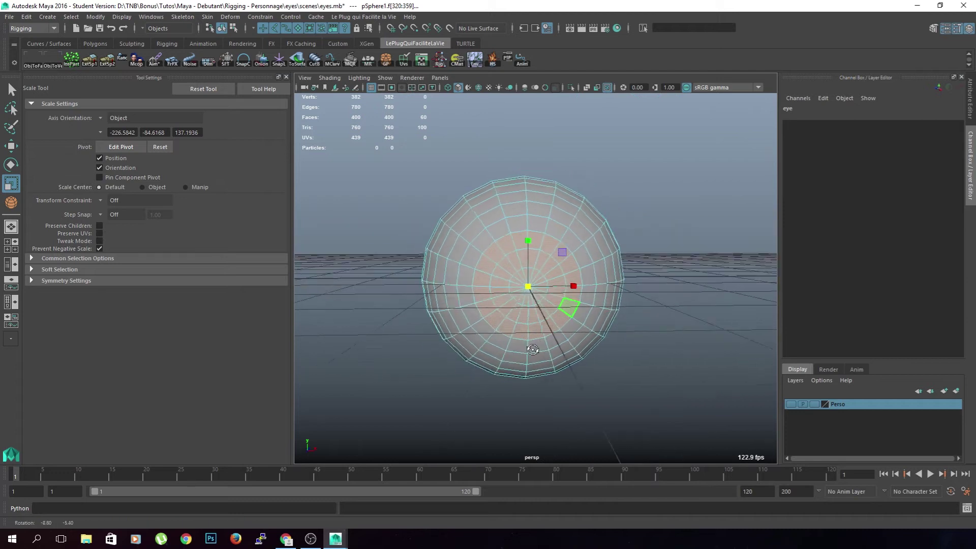
scroll(540, 390, "up", 3)
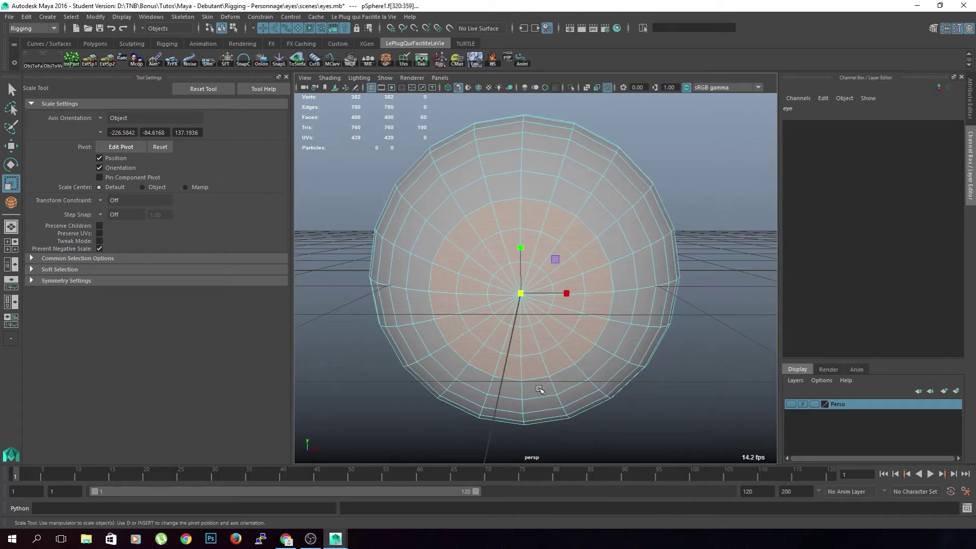
key("shift+comma")
left_click_drag(540, 389, 600, 371, "alt")
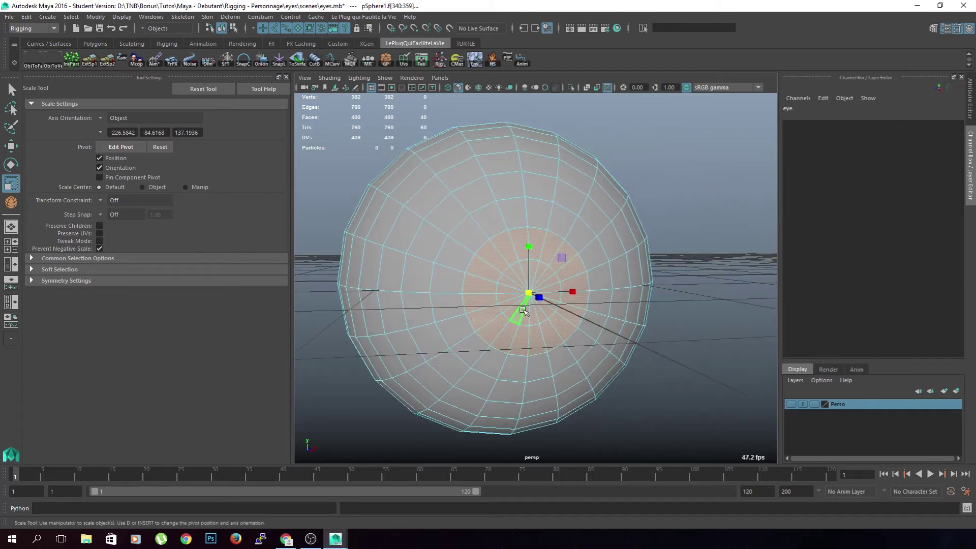
Assign a new Lambert material to the selected front faces of the inner eye sphere and name it pupille.
right_click_drag(501, 245, 571, 453)
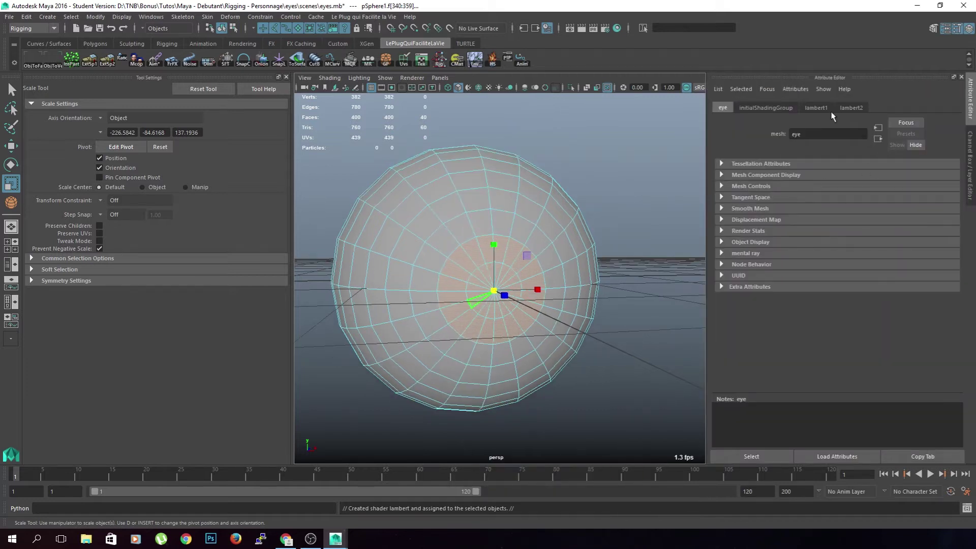
left_click(817, 109)
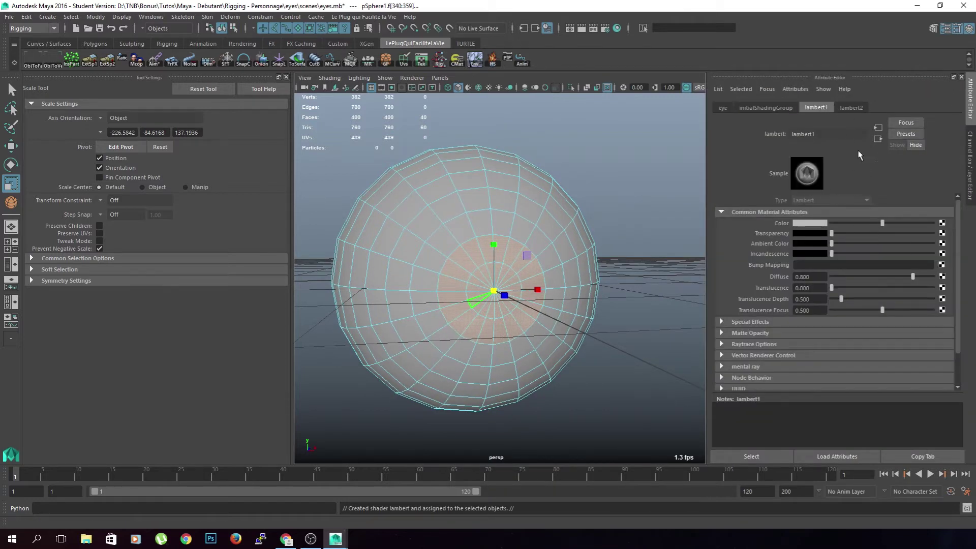
left_click(856, 107)
double_click(827, 133)
type("p")
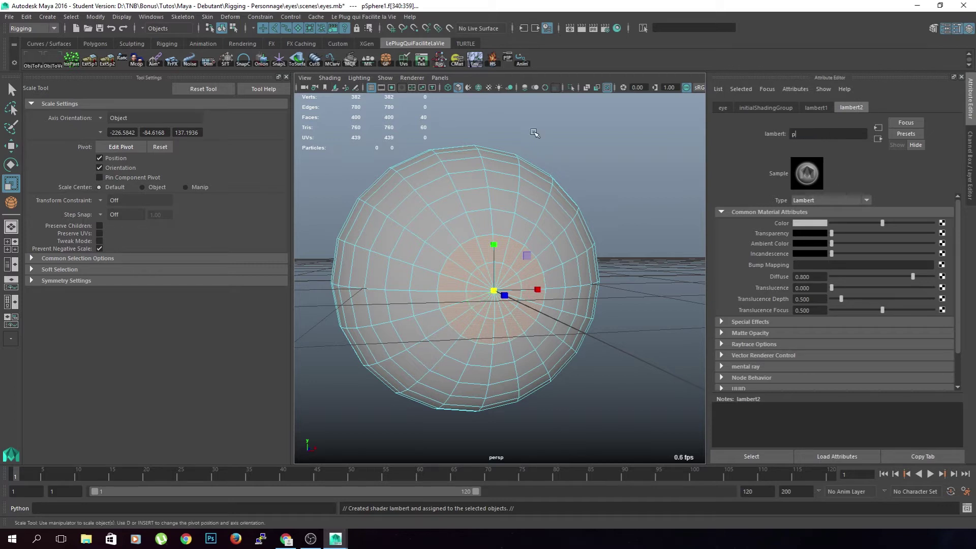
type("upille")
key("Return")
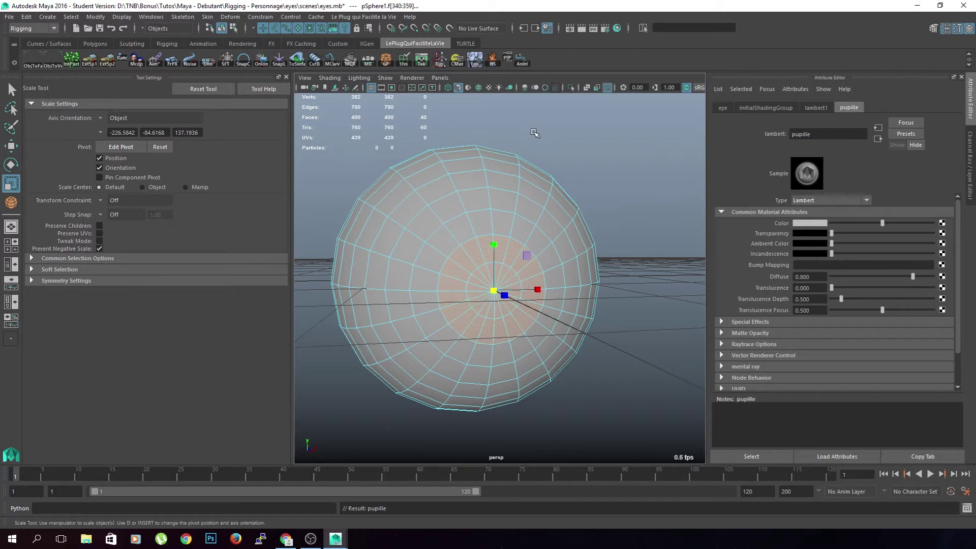
Set the pupille material's colour to black.
left_click(799, 222)
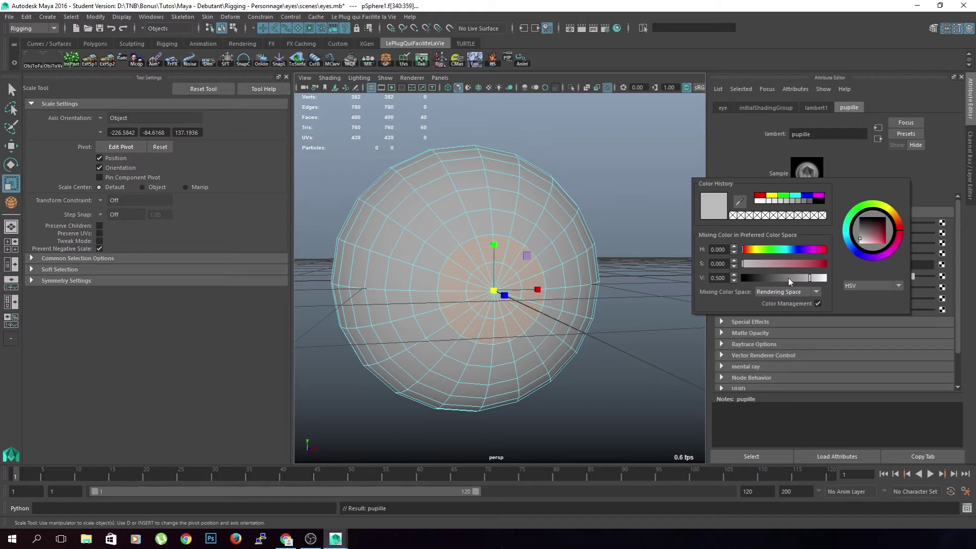
left_click_drag(789, 279, 732, 279)
left_click(644, 269)
Select the two rings of faces surrounding the black pupil on the eyeball.
left_click_drag(645, 271, 656, 308, "alt")
left_click(555, 280)
double_click(562, 294)
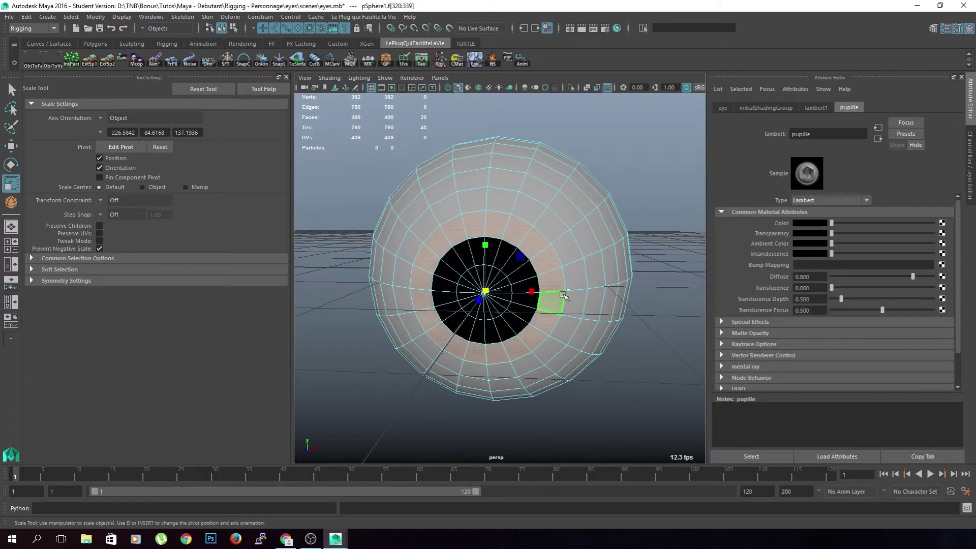
key("shift+period")
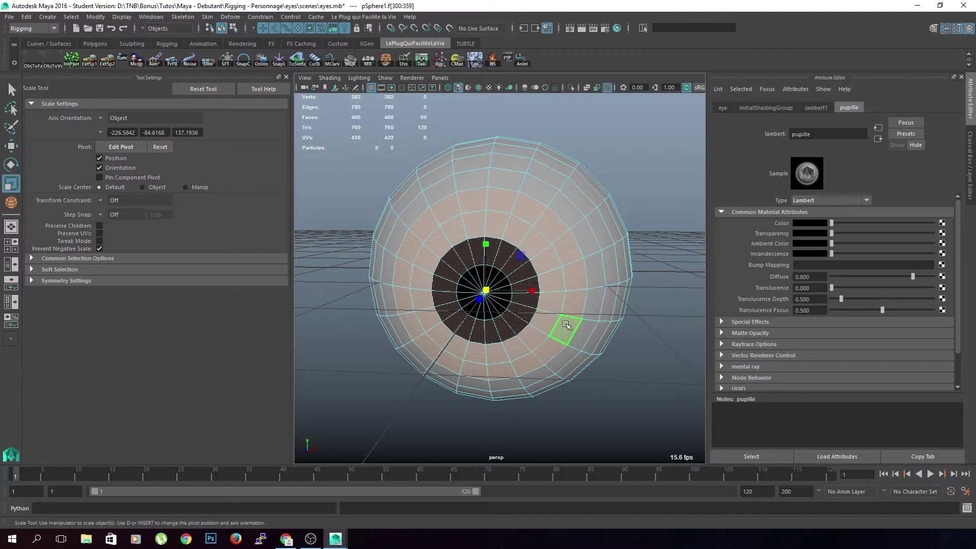
key("shift+comma")
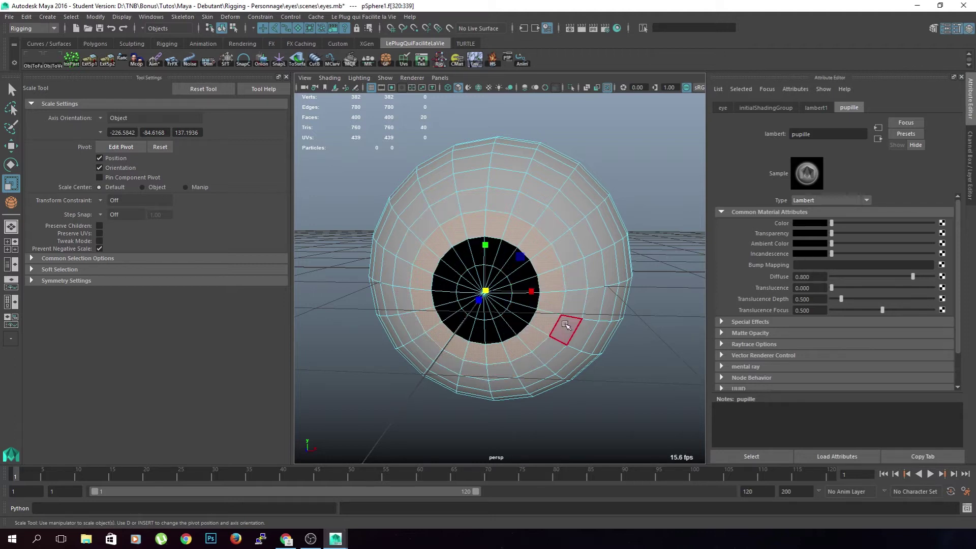
left_click(557, 235, "shift")
double_click(570, 250, "shift")
left_click_drag(544, 259, 551, 261, "alt")
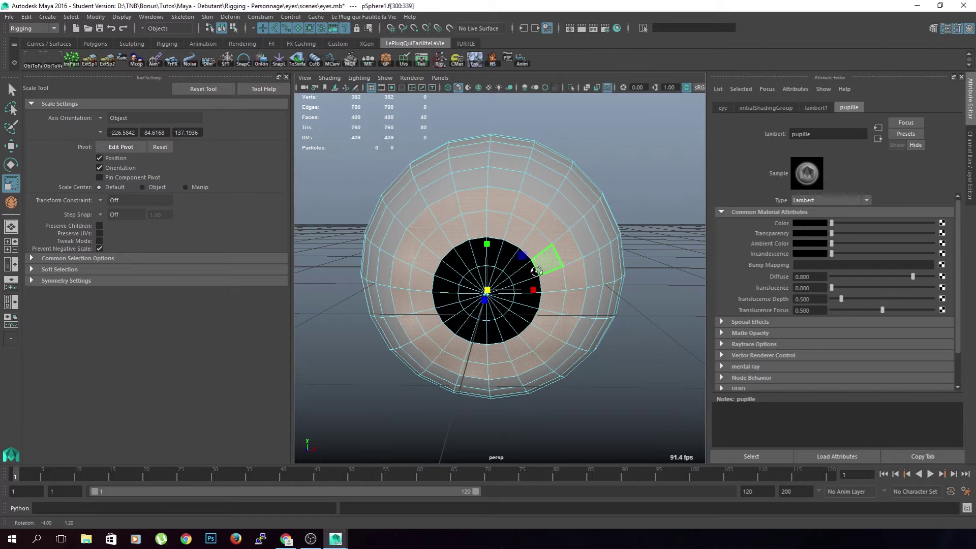
Assign a new Lambert material to the two selected face rings and name it bleuEye.
right_click_drag(563, 245, 655, 453)
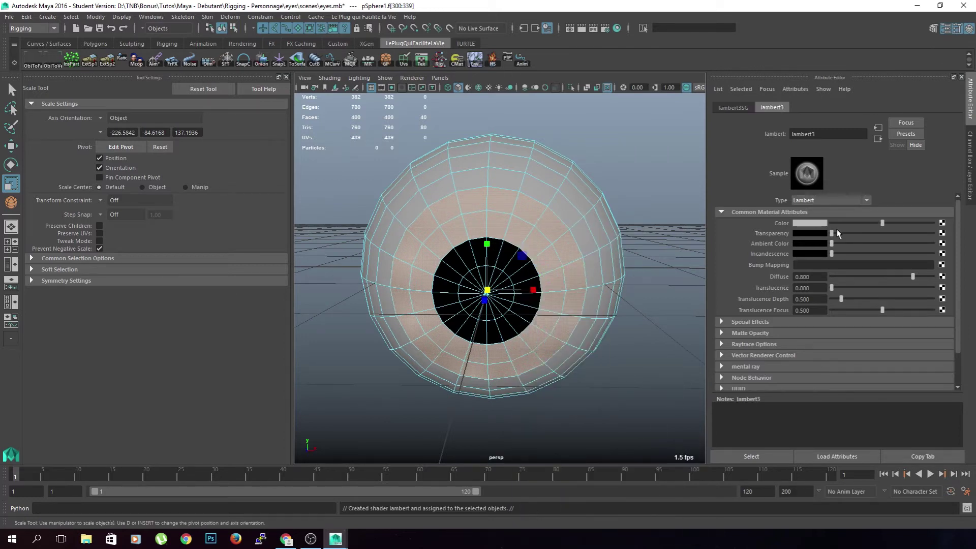
double_click(831, 135)
type("ble")
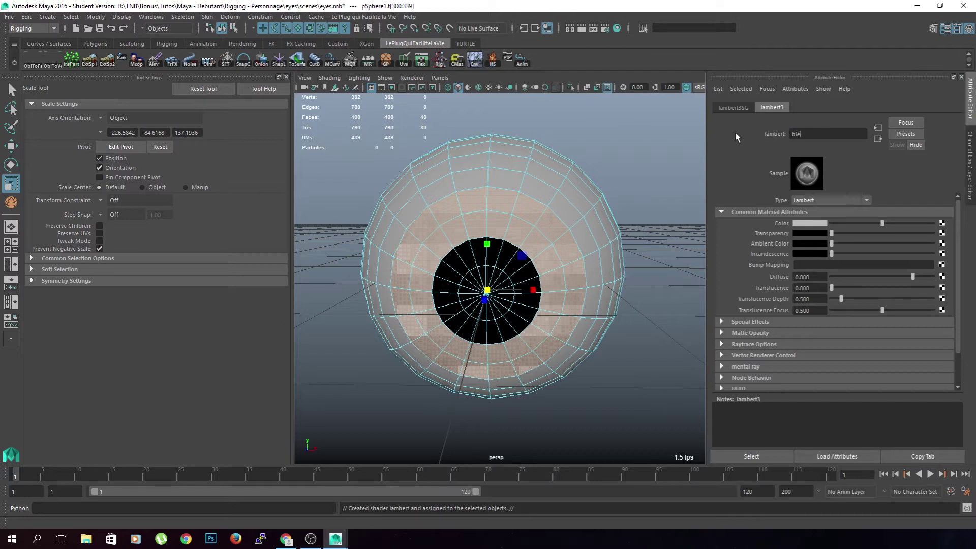
type("uEye")
key("Return")
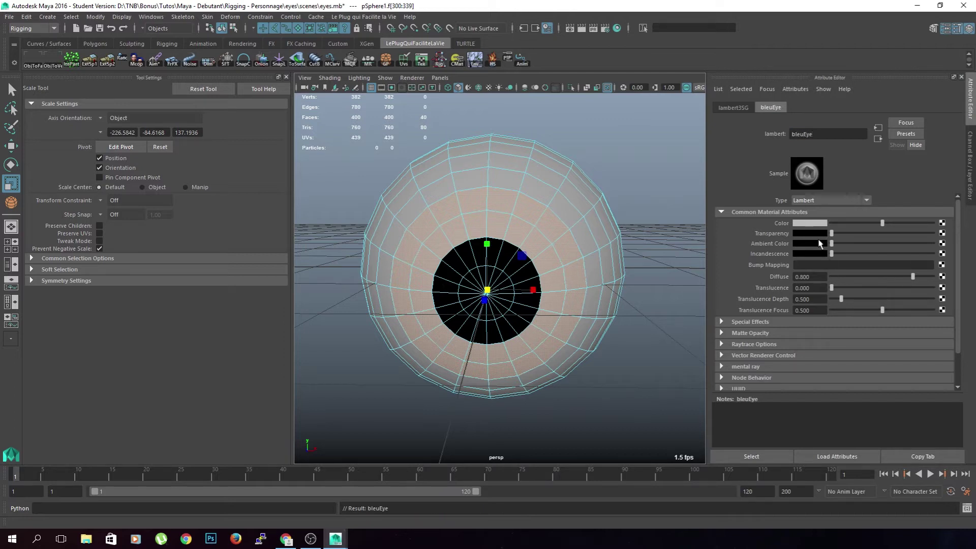
Set the bleuEye material's colour to a bright saturated blue with a hue of about 214.6.
left_click(809, 225)
left_click(800, 252)
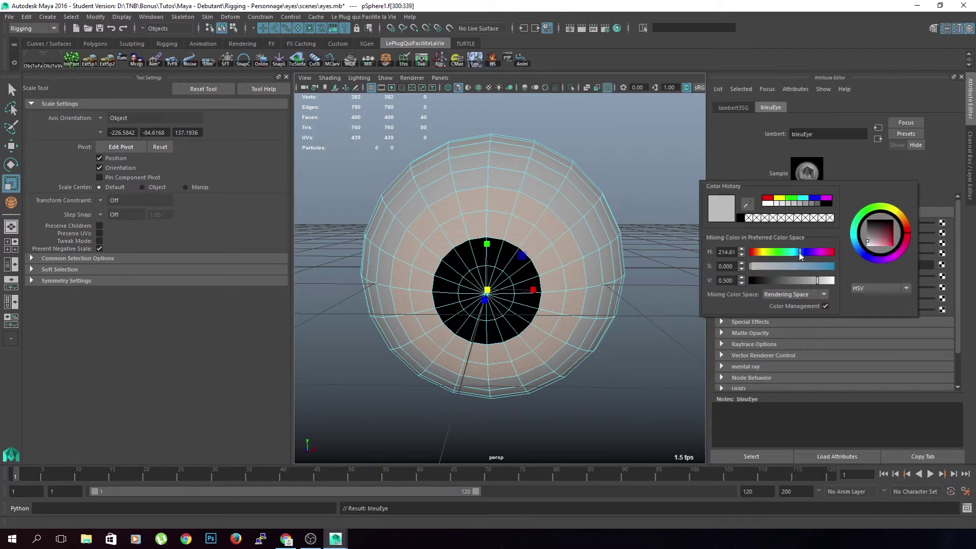
left_click(815, 267)
left_click_drag(815, 268, 833, 279)
left_click(664, 350)
Return the eyeball to object mode and look over its coloured iris and pupil from an angle.
mouse_move(627, 386)
left_mouse_down("alt")
mouse_move(549, 374)
mouse_move(630, 377)
left_mouse_up("alt")
right_click_drag(570, 288, 616, 249)
scroll(632, 331, "down", 5)
left_click_drag(589, 351, 625, 367, "alt")
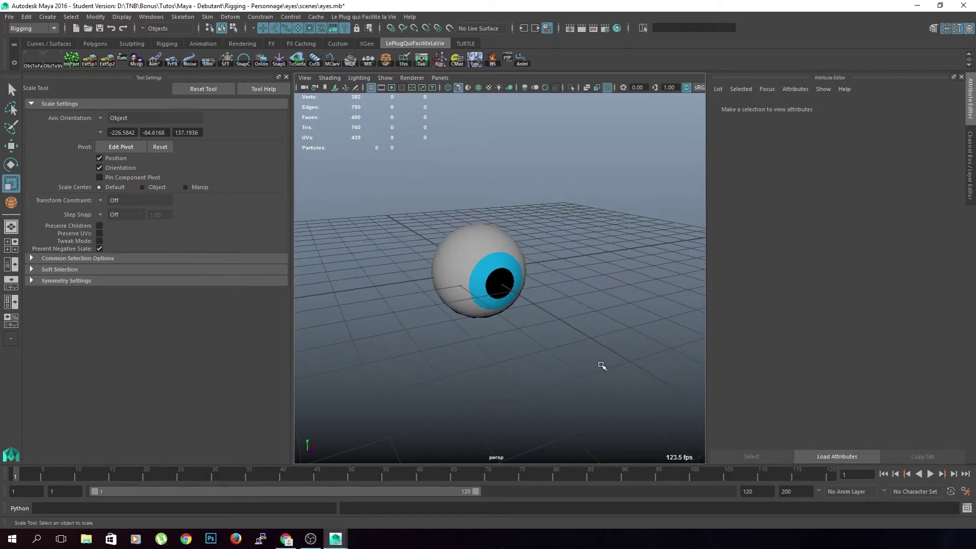
scroll(602, 366, "up", 5)
Select the iris and pupil face rings on the eyeball and clear the selection.
left_click(483, 307)
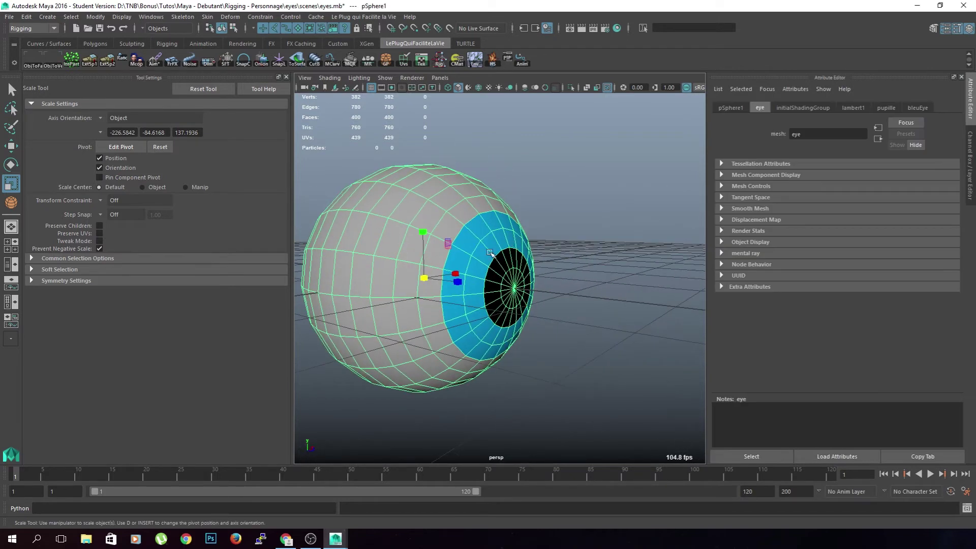
right_click_drag(502, 296, 501, 311)
scroll(501, 312, "up", 4)
mouse_move(502, 311)
left_mouse_down("alt")
mouse_move(536, 309)
mouse_move(488, 303)
left_mouse_up("alt")
left_click(448, 292)
left_click(406, 287)
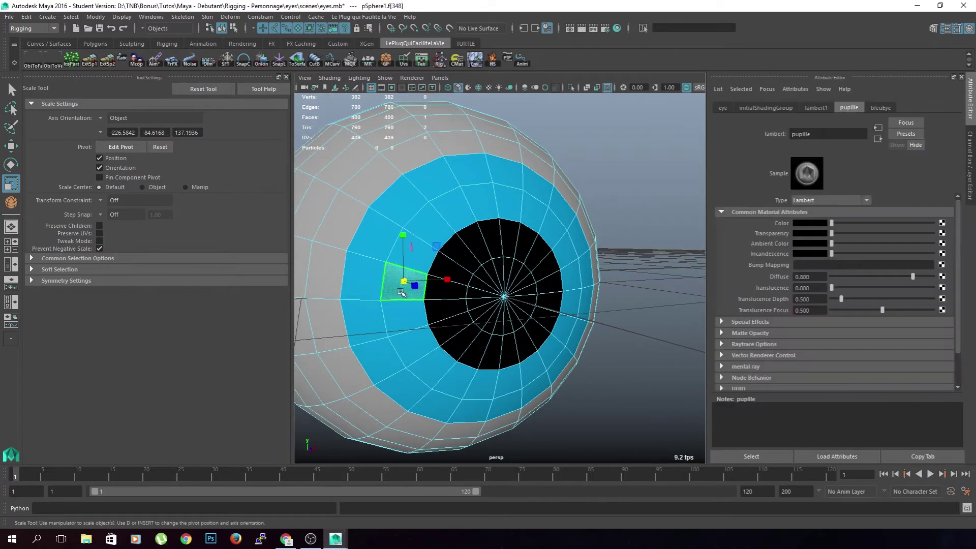
double_click(411, 312, "shift")
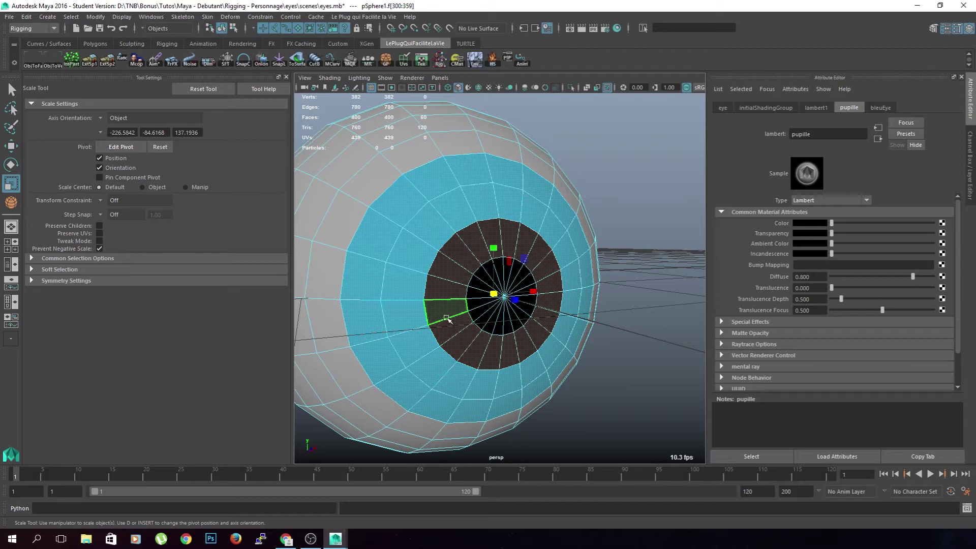
left_click(443, 295)
double_click(443, 295, "shift")
key("shift+period")
key("shift+period")
left_click_drag(529, 323, 553, 315, "alt")
scroll(506, 338, "down", 3)
key("w")
scroll(515, 346, "up", 3)
left_click_drag(517, 264, 502, 378, "alt")
left_click(377, 366)
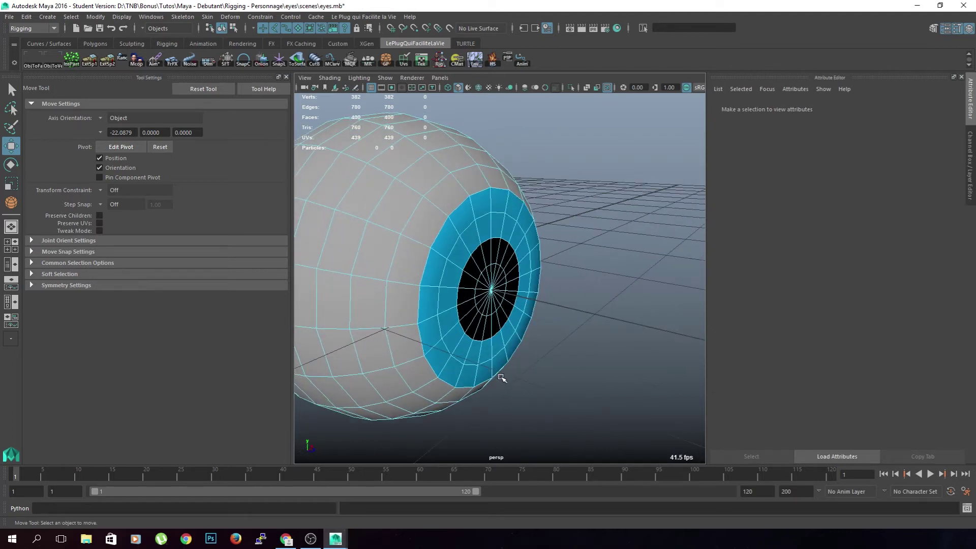
Make two duplicates of the eyeball, spaced about 3.1 cm apart along the X axis.
left_click_drag(501, 377, 427, 355, "alt")
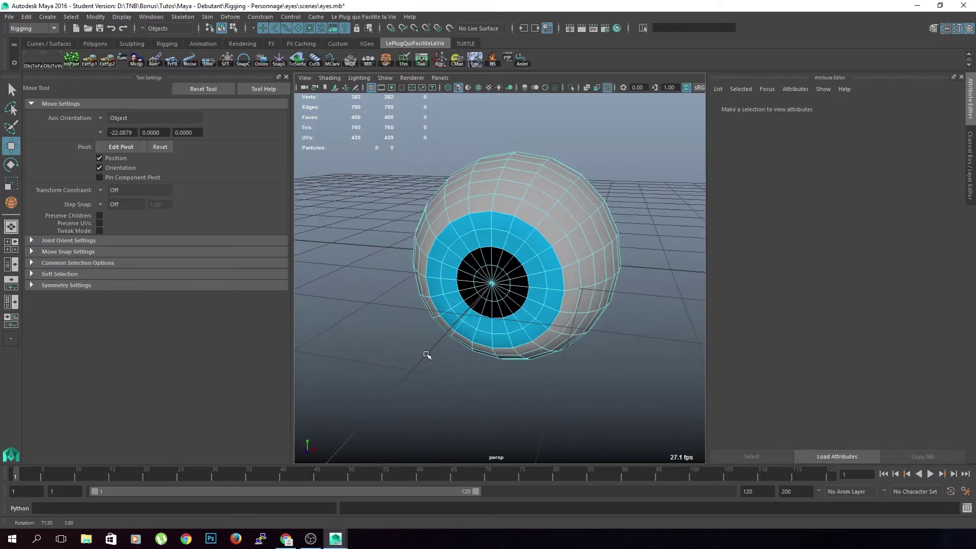
left_click_drag(529, 338, 532, 373, "alt")
left_click(516, 356)
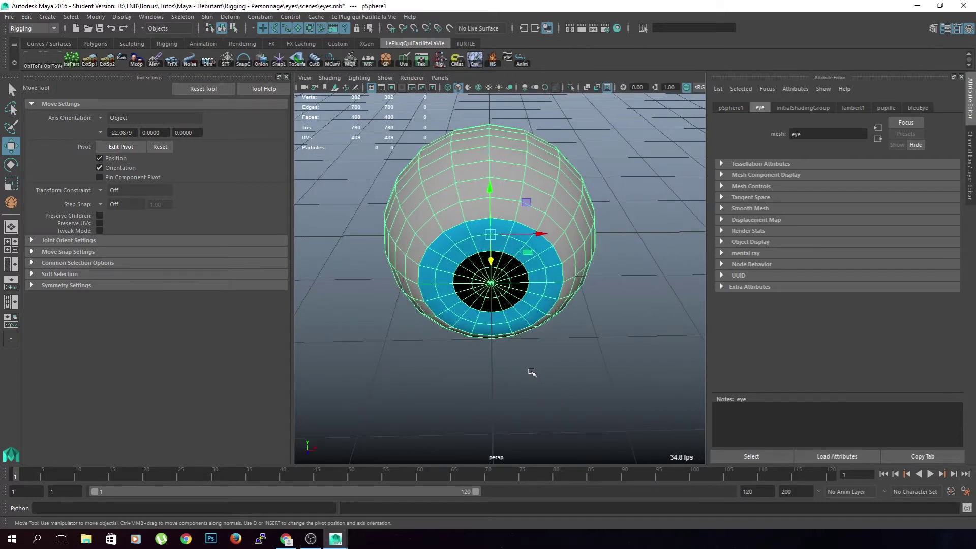
left_click_drag(540, 373, 531, 393, "alt")
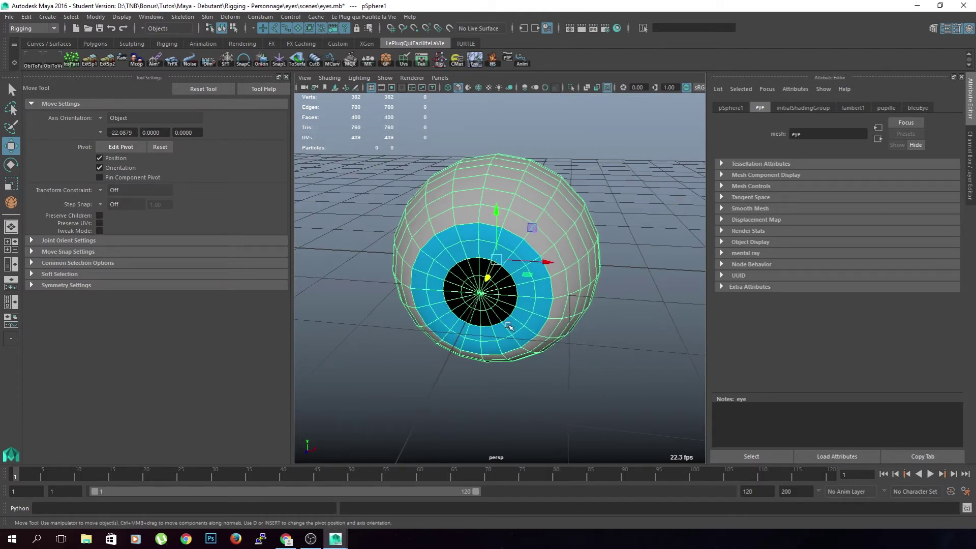
left_click_drag(484, 338, 519, 363, "alt")
middle_click_drag(518, 364, 446, 375, "alt")
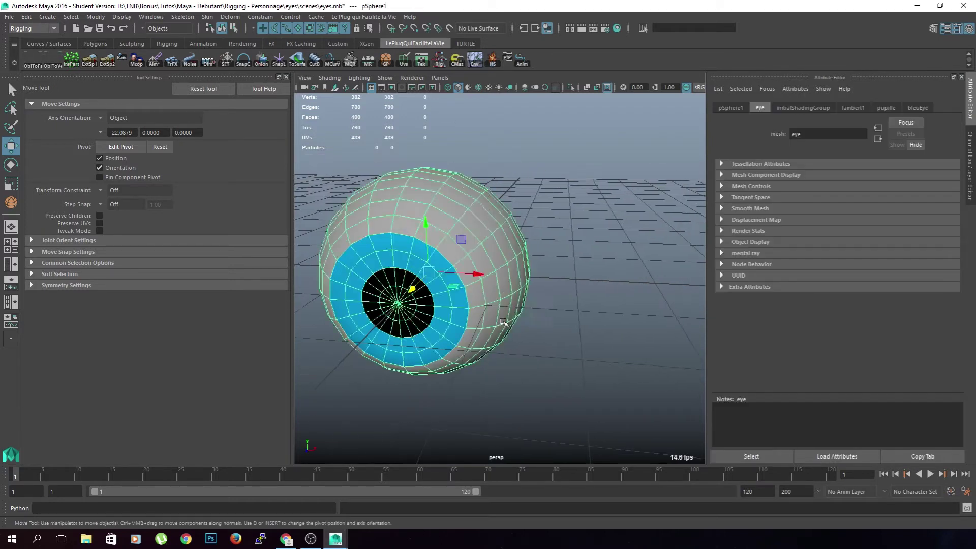
right_click_drag(509, 328, 479, 346, "alt")
key("ctrl+d")
left_click_drag(492, 290, 580, 295)
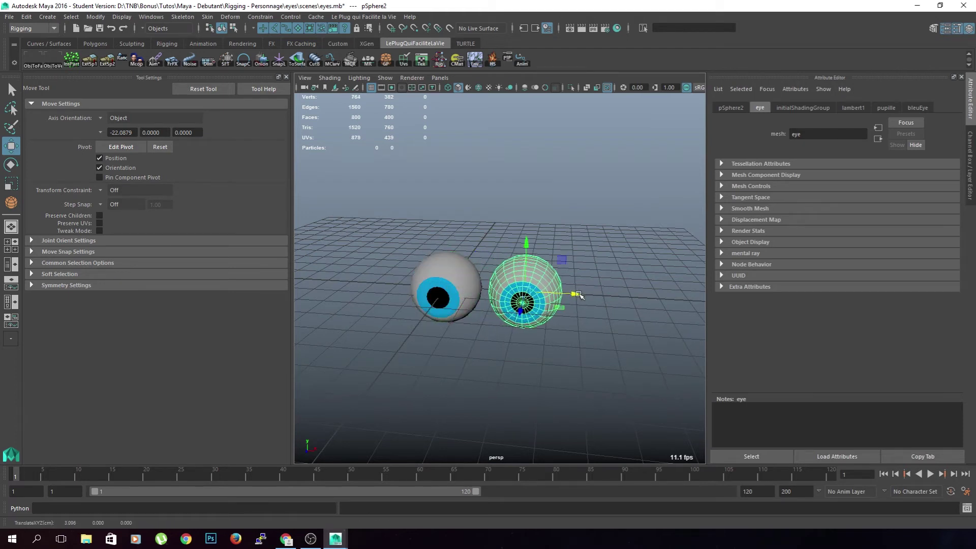
key("shift+d")
Select all the black pupil faces on the middle eyeball.
left_click(551, 346)
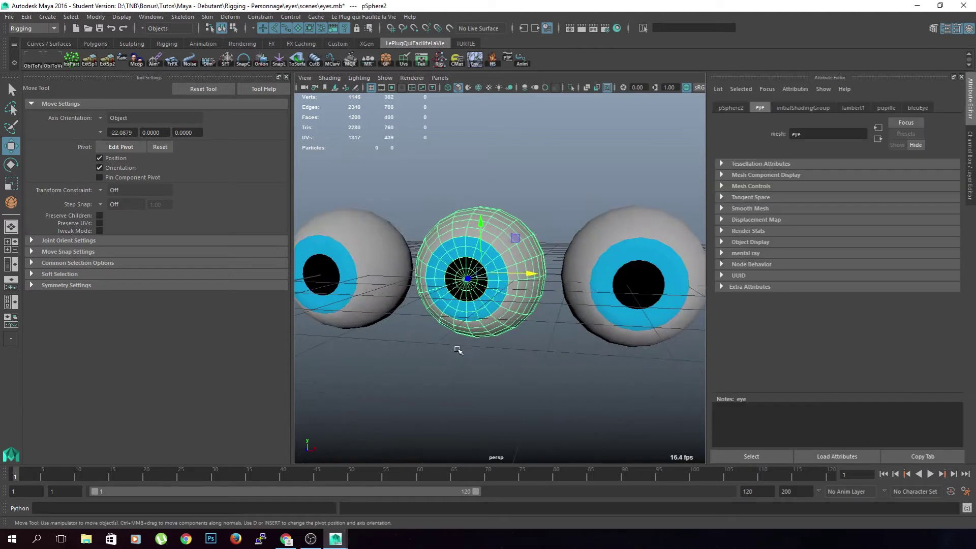
scroll(457, 348, "up", 5)
left_click_drag(422, 311, 426, 310, "alt")
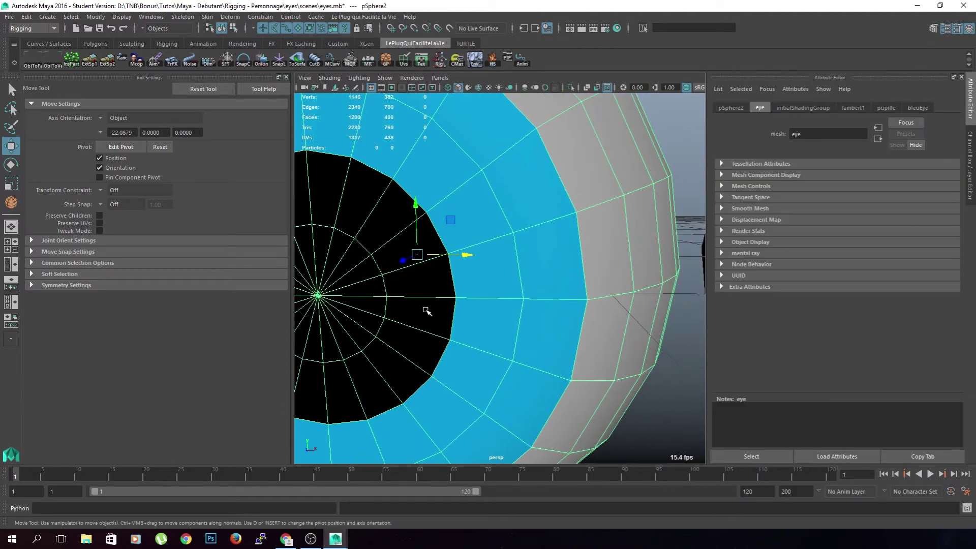
right_click_drag(426, 310, 426, 338)
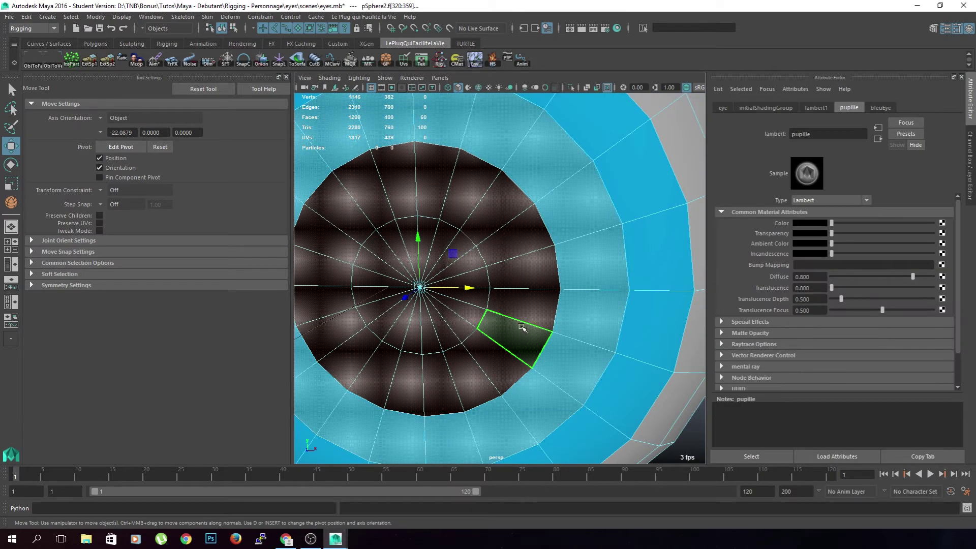
key("shift+comma")
scroll(523, 328, "down", 5)
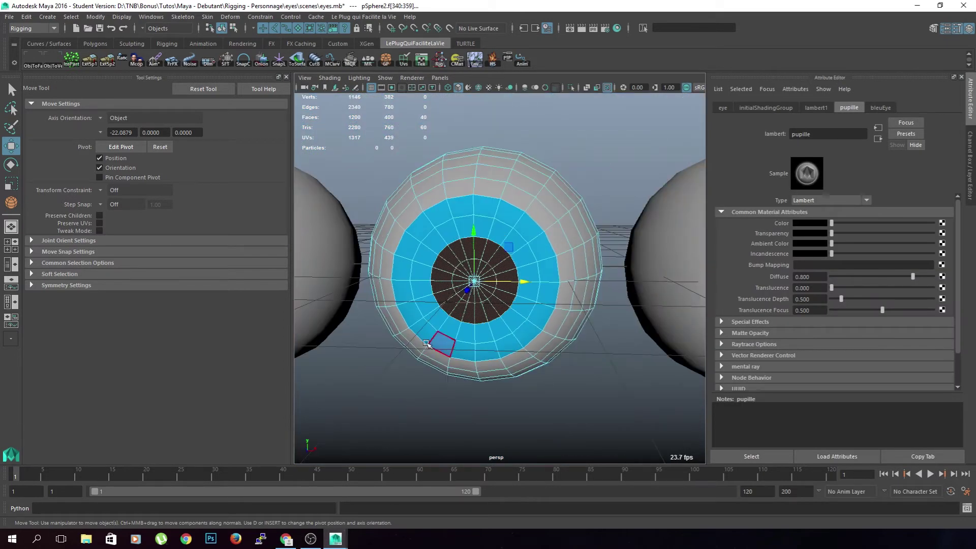
Try to scale the middle eye's pupil faces up uniformly without soft selection, and undo the scaling.
middle_click_drag(451, 362, 473, 365, "alt")
key("r")
left_click(491, 294, "ctrl")
middle_click_drag(543, 369, 563, 376)
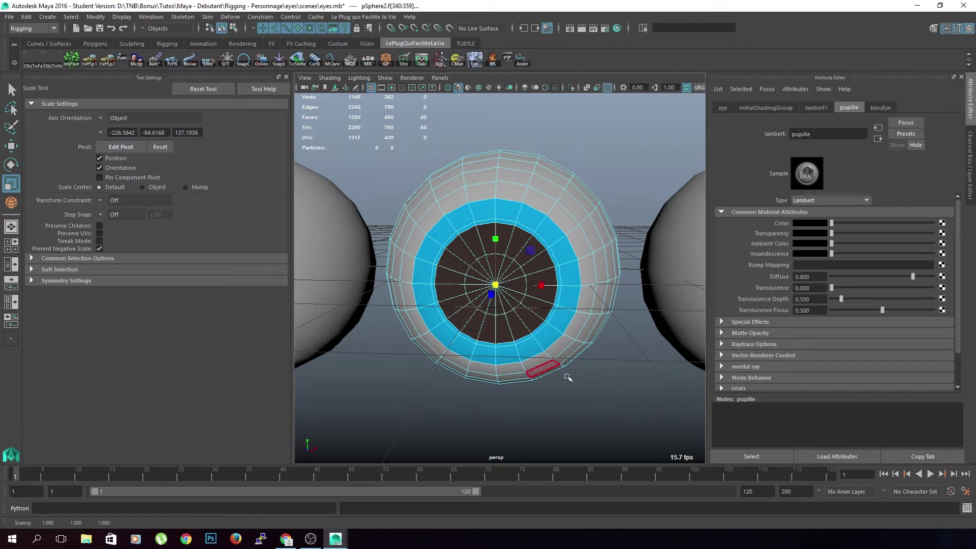
key("ctrl+z")
key("ctrl+z")
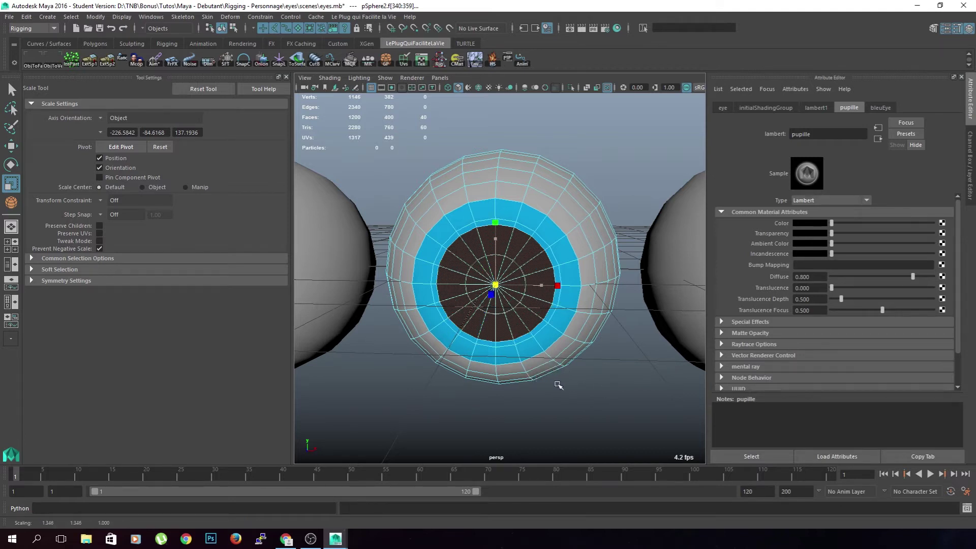
Enable Soft Select for the middle eye's pupil faces and set the falloff radius to 0.45.
key("w")
left_click(32, 273)
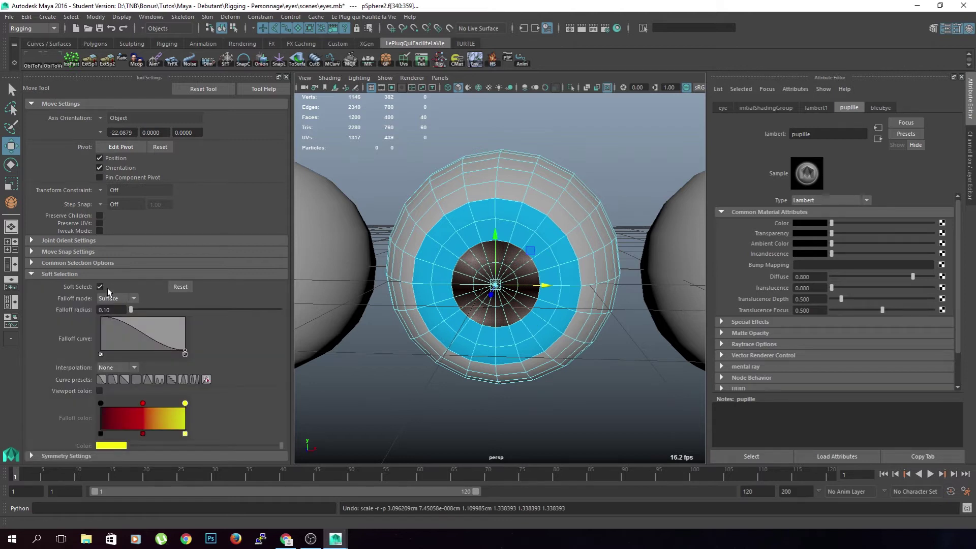
key("r")
left_click_drag(495, 285, 596, 384)
key("ctrl+z")
key("b")
middle_click_drag(620, 403, 583, 383)
key("ctrl+z")
key("ctrl+z")
Scale up the middle eye's pupil with soft selection until only a thin blue iris ring remains, and deselect it.
left_click(496, 285)
scroll(563, 421, "down", 5)
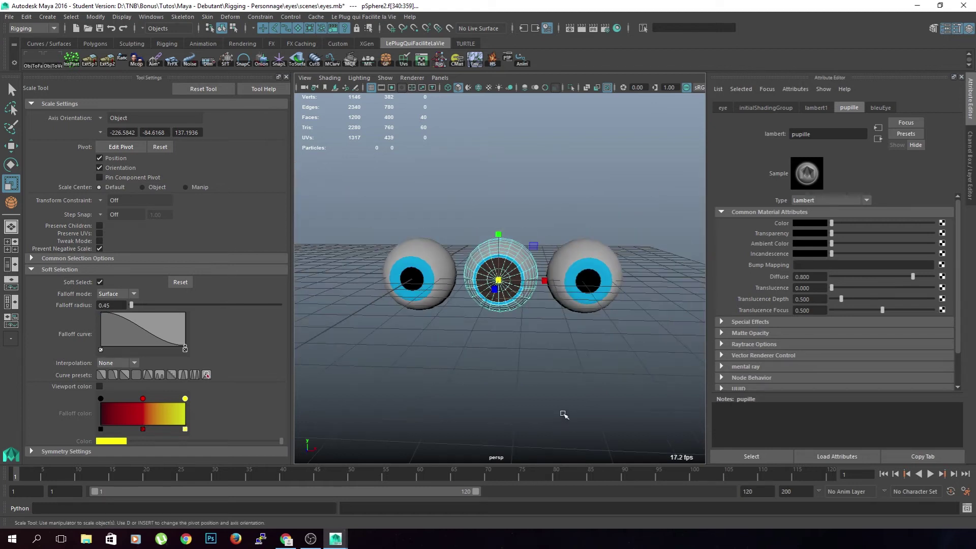
left_click(564, 414)
Select the outer ring of pupil faces on the third eyeball, the farthest copy from the original.
left_click_drag(522, 379, 471, 363, "alt")
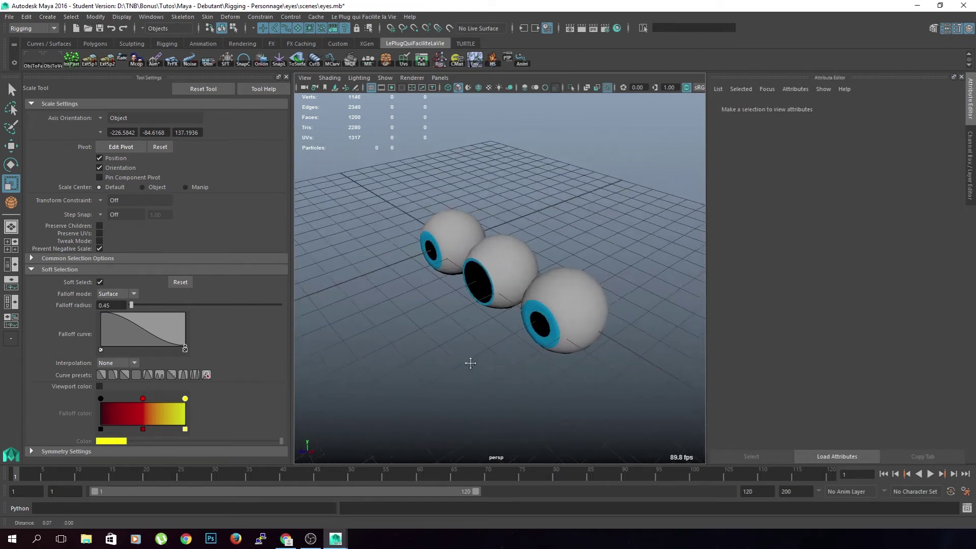
left_click(556, 298)
scroll(490, 387, "up", 10)
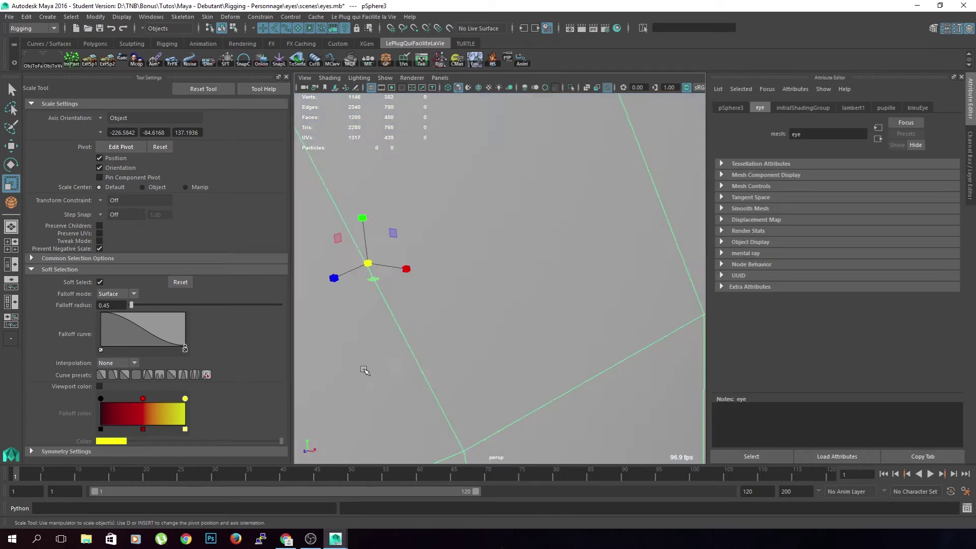
scroll(381, 364, "down", 5)
key("f")
right_click_drag(479, 245, 479, 316)
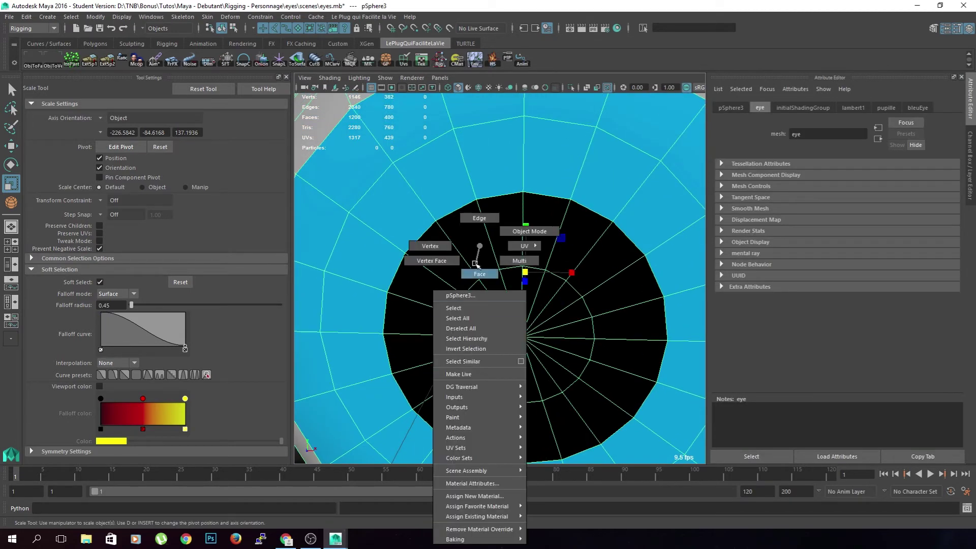
right_click_drag(475, 264, 476, 269)
left_click(448, 290)
double_click(434, 319, "shift")
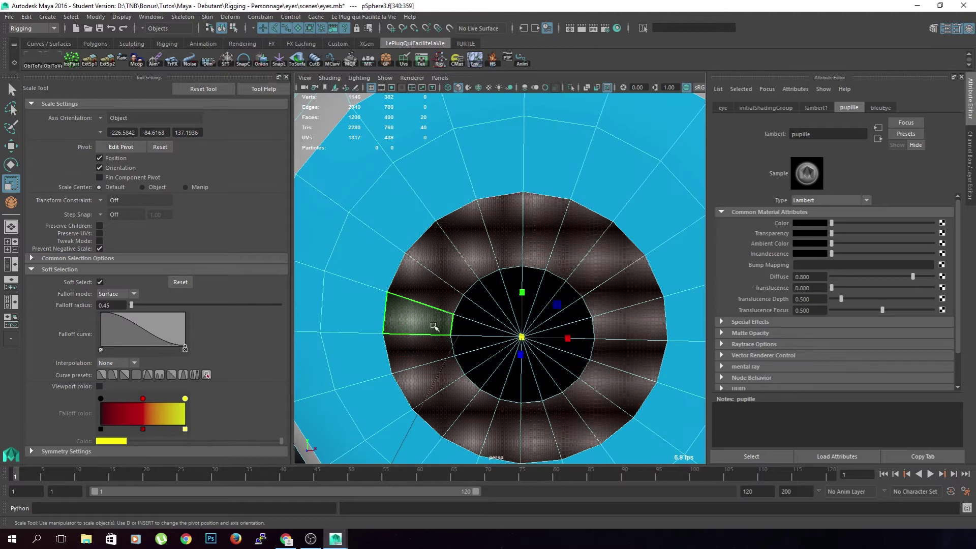
Scale the third eye's pupil down to a tiny dot with soft selection and return to object selection.
double_click(451, 392, "shift")
scroll(464, 383, "down", 6)
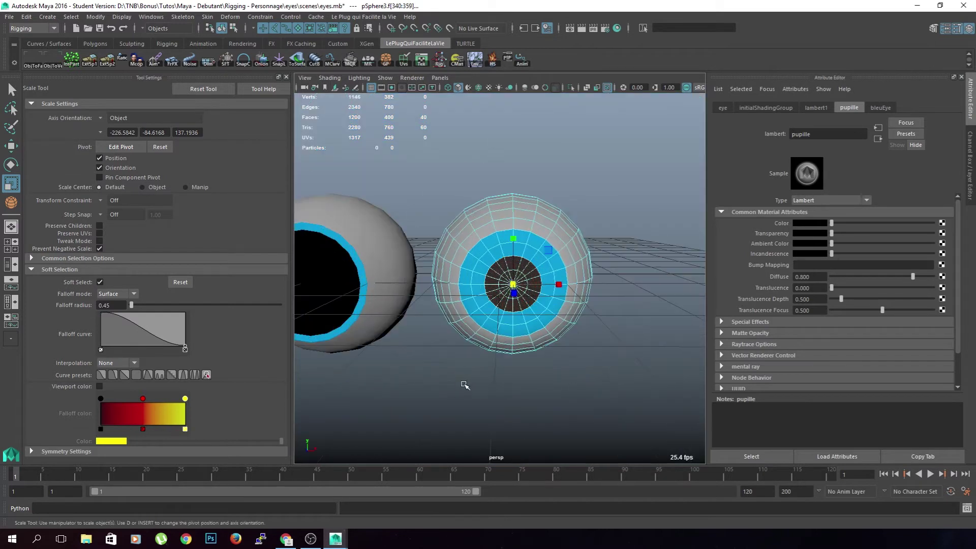
middle_click_drag(465, 386, 450, 384, "alt")
middle_click_drag(555, 370, 514, 368)
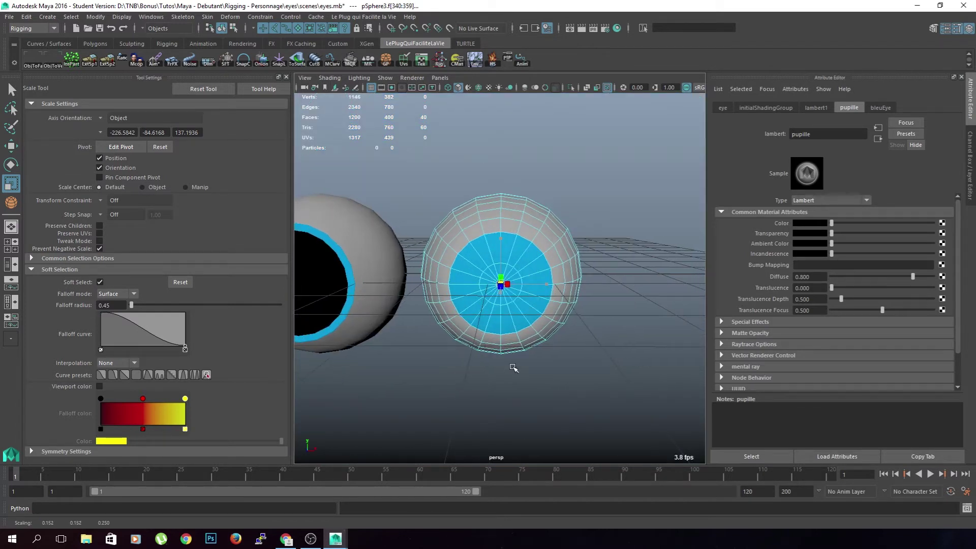
left_click(514, 368)
key("F8")
left_click_drag(559, 358, 526, 342, "alt")
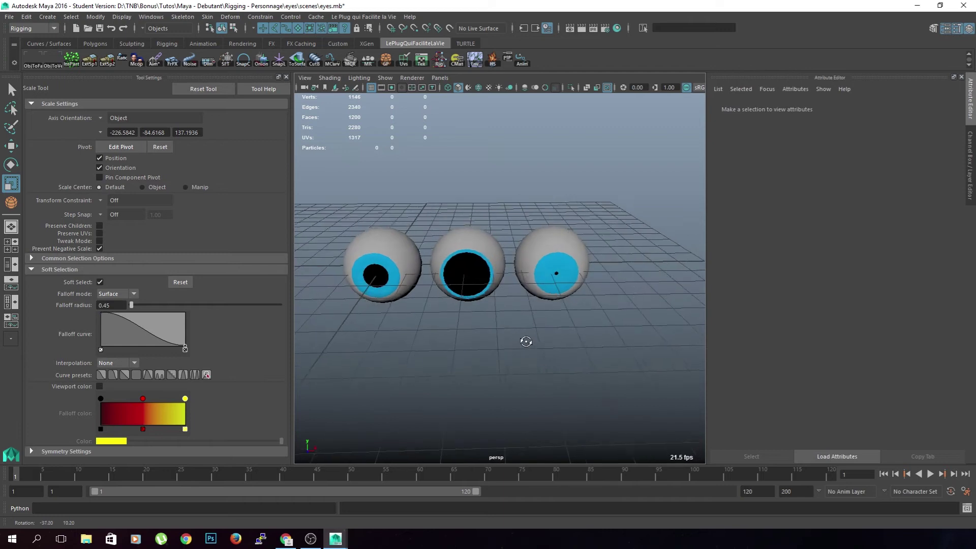
Rename the small-pupil eye's shape node, and rename the middle eye's shape node as pupilGrande.
left_click(540, 294)
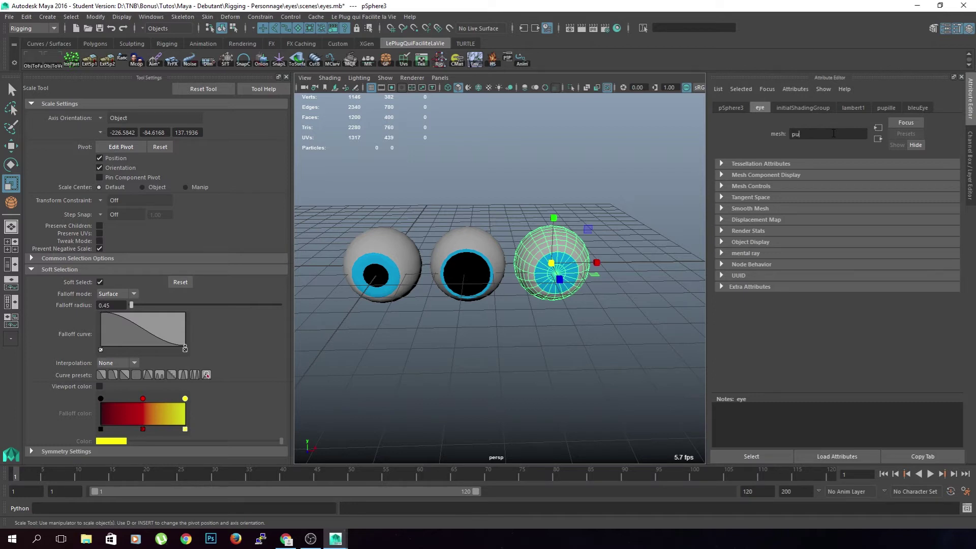
key("Return")
left_click(454, 238)
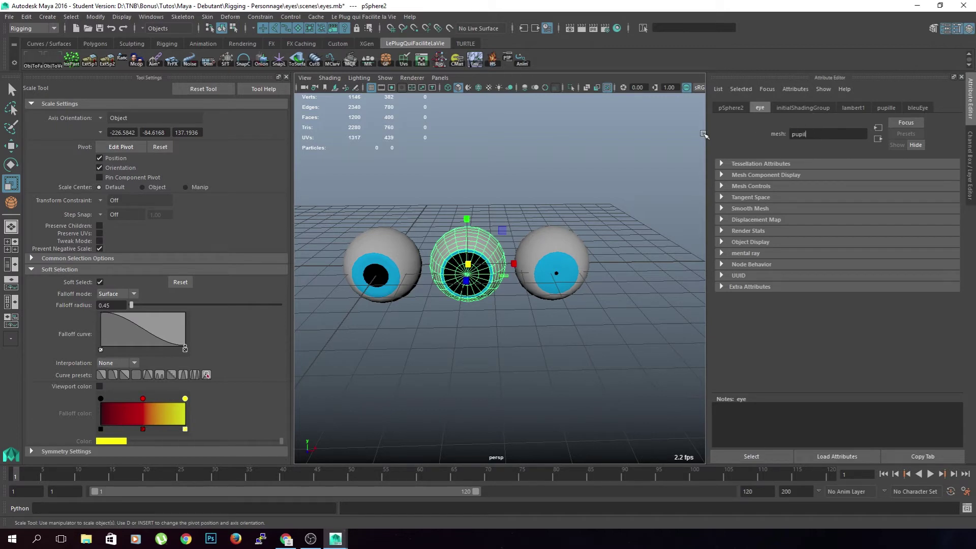
type("pupilGrande")
key("Return")
Create a blend shape named blendShapeEye on the original eye, with the small-pupil and large-pupil eyes as targets.
middle_click_drag(531, 349, 560, 349, "alt")
left_click(579, 242)
left_click(512, 242, "shift")
left_click(415, 244, "shift")
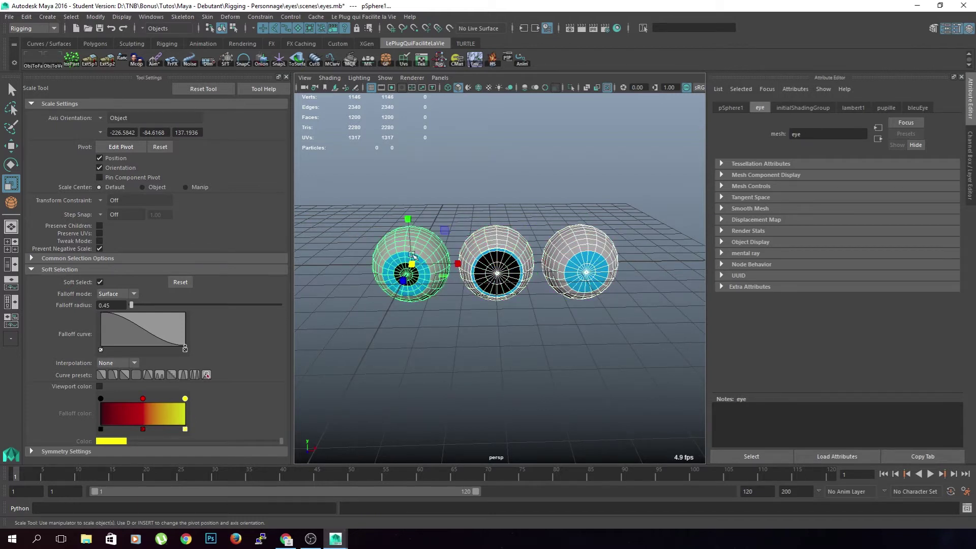
middle_click_drag(326, 149, 375, 159, "alt")
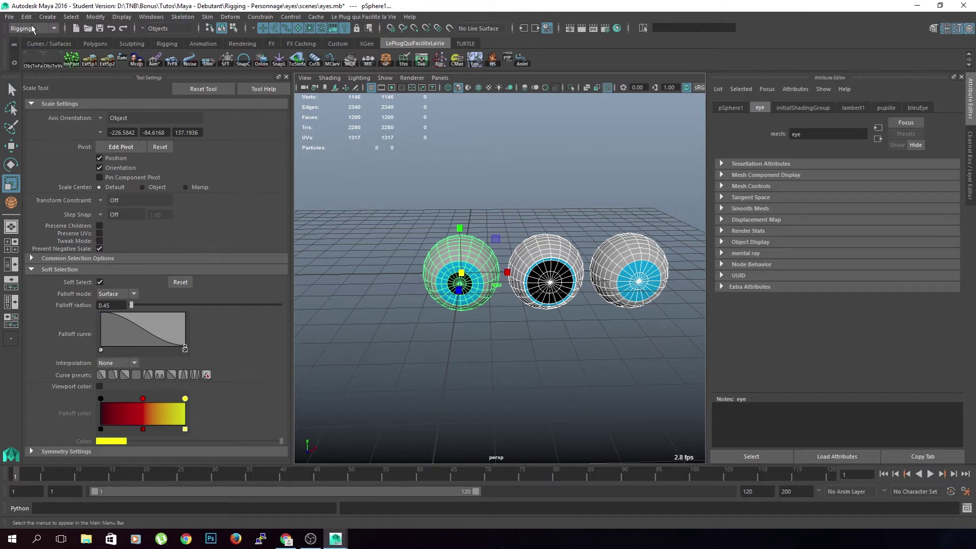
left_click(238, 17)
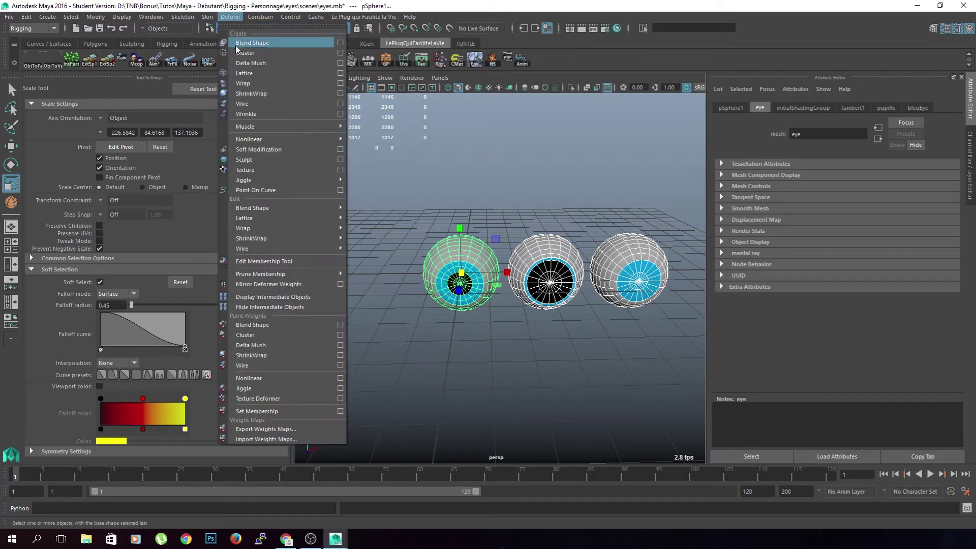
left_click(340, 43)
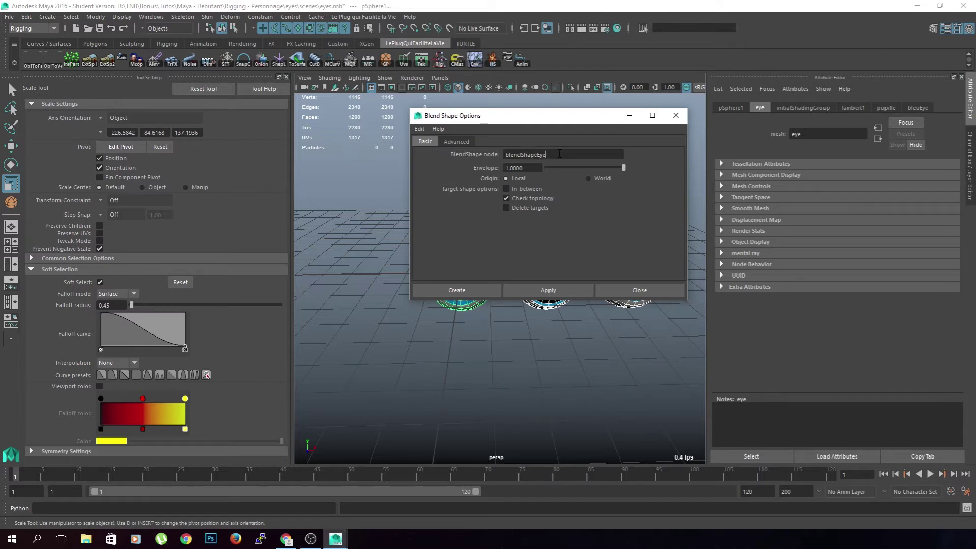
left_click(452, 142)
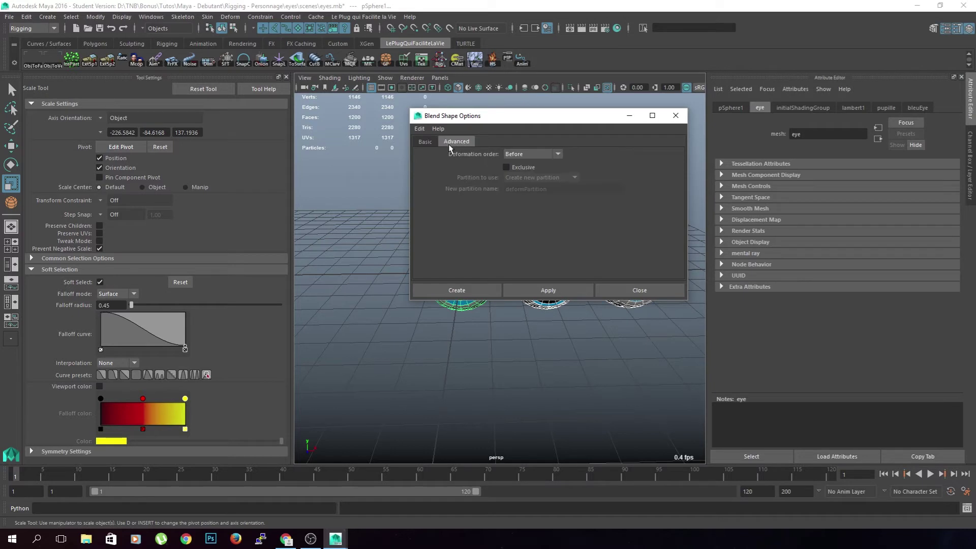
left_click(535, 152)
left_click(539, 154)
left_click(487, 290)
left_click(584, 395)
Select the original eye and expand its blendShapeEye input to show the target weights.
scroll(495, 315, "up", 3)
left_click(456, 239)
middle_click_drag(473, 385, 523, 381, "alt")
key("w")
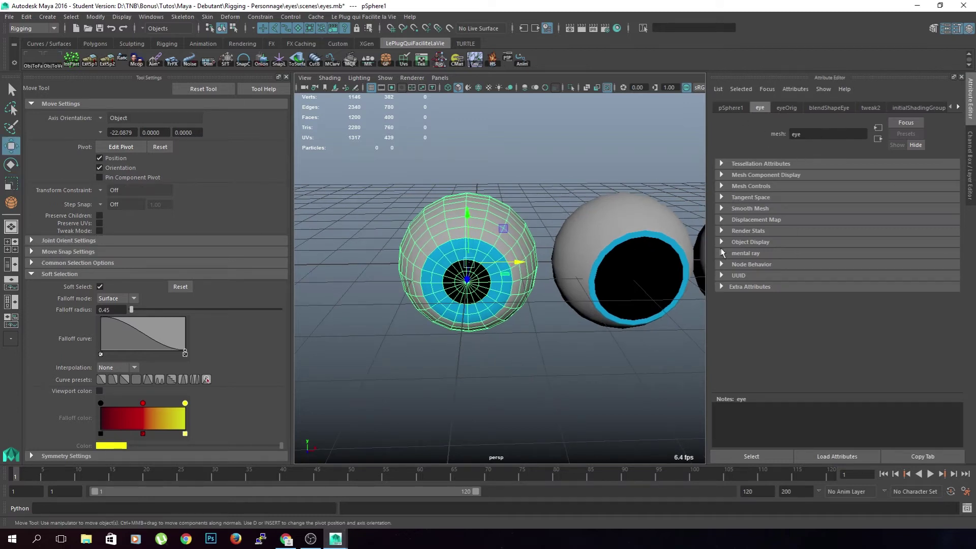
left_click(969, 165)
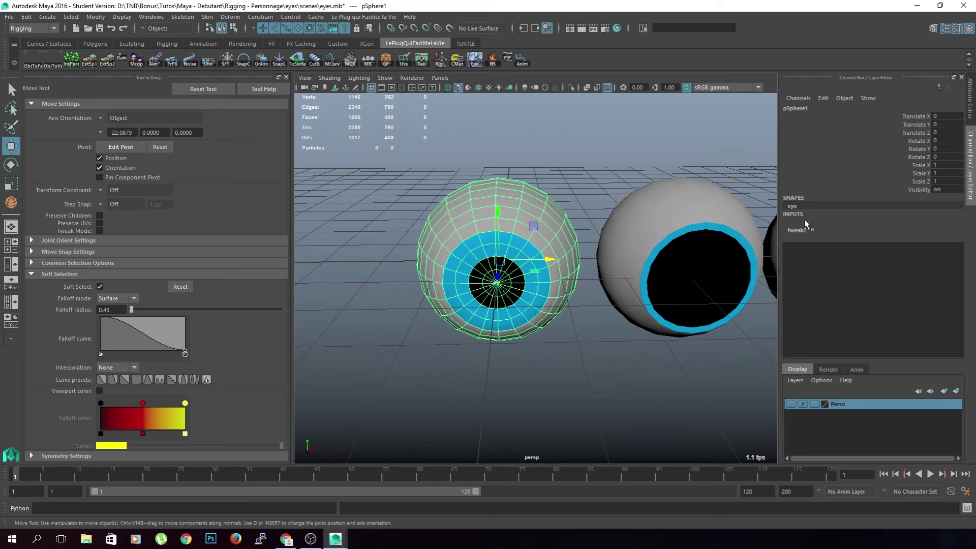
left_click(806, 223)
Test the pSphere3 and pSphere2 blend shape weights on the original eye, reset both to 0, and deselect it.
left_click(924, 241)
middle_click_drag(488, 303, 586, 330)
left_click_drag(585, 330, 639, 344, "alt")
middle_click_drag(639, 345, 571, 349)
left_click(916, 247)
middle_click_drag(679, 331, 641, 357)
scroll(699, 389, "down", 3)
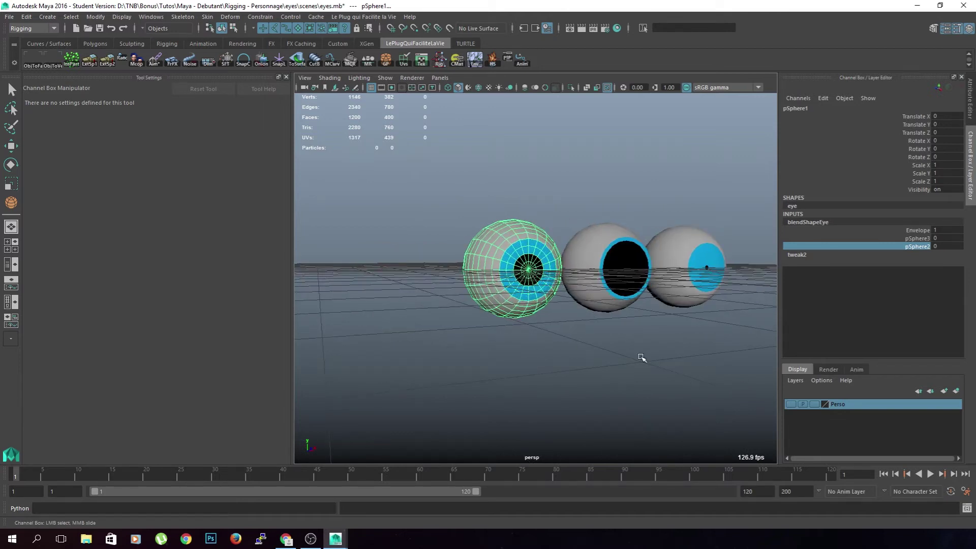
left_click(642, 358)
Create a NURBS circle above the eyes and rotate it -90 degrees around X.
left_click_drag(641, 357, 624, 350, "alt")
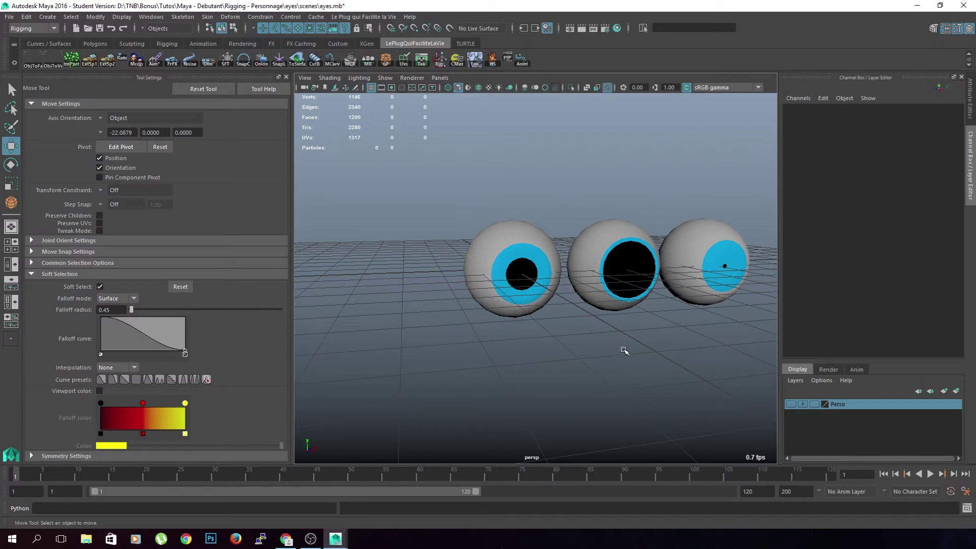
left_click_drag(638, 337, 593, 351, "alt")
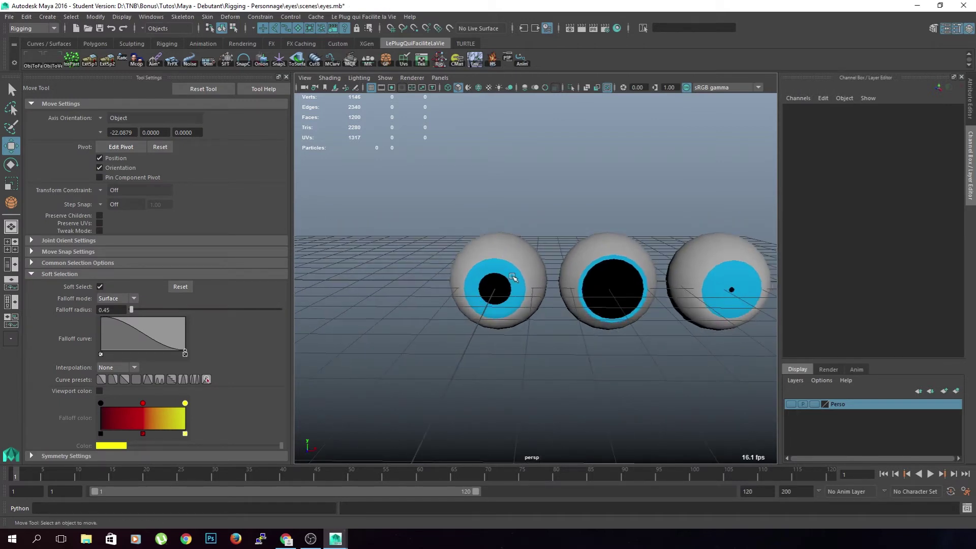
scroll(514, 332, "down", 3)
scroll(512, 327, "up", 2)
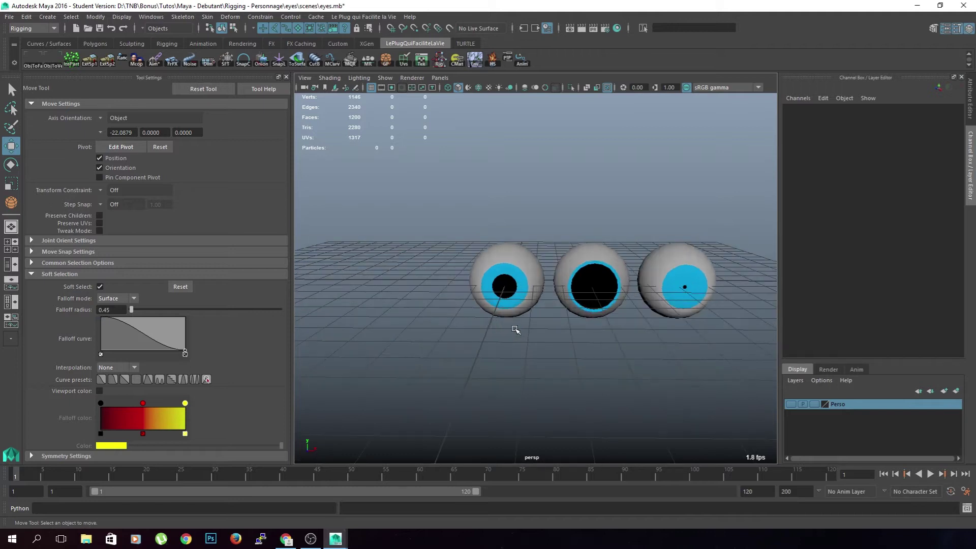
left_click(50, 43)
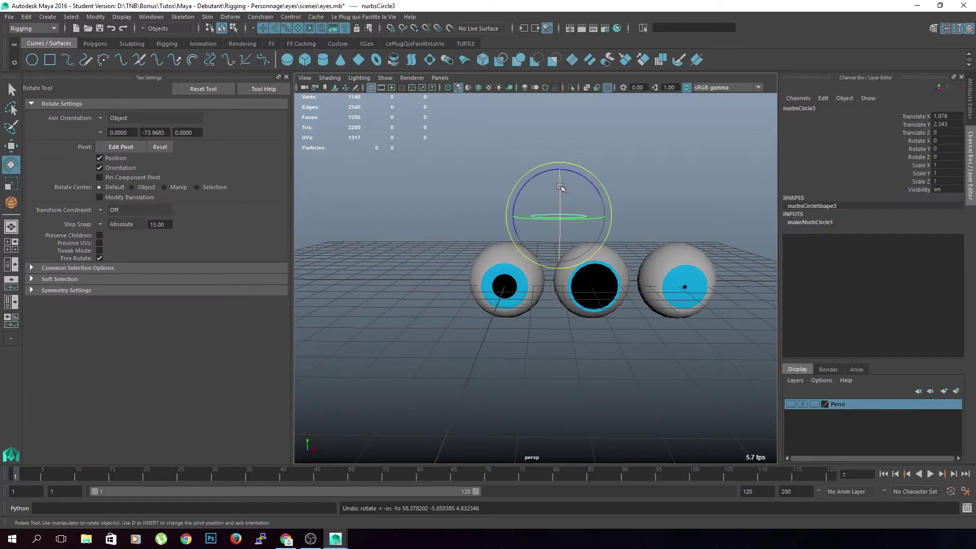
left_click_drag(560, 224, 560, 246)
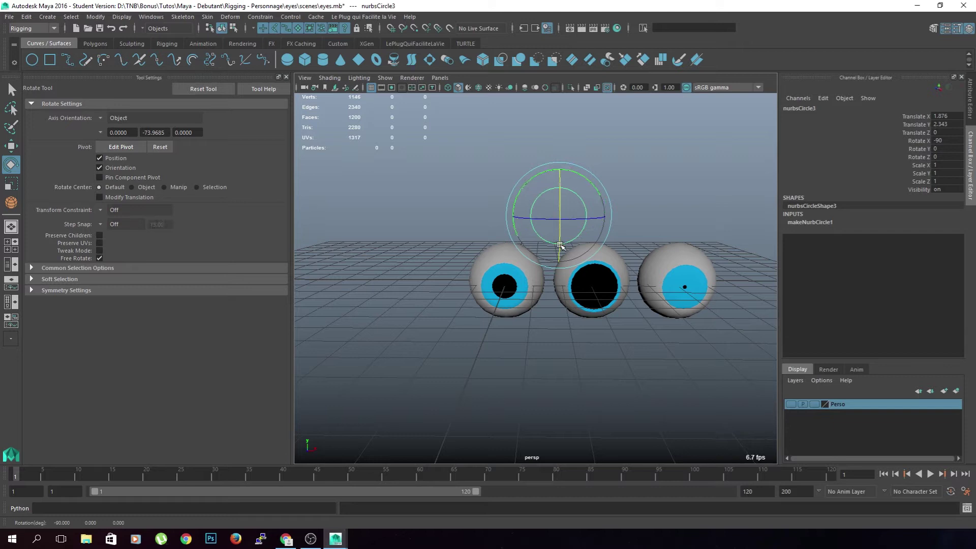
Shift the circle slightly above the eyes and scale it uniformly to 0.35.
key("w")
middle_click_drag(577, 282, 563, 255, "alt")
mouse_move(582, 156)
left_mouse_down()
mouse_move(603, 223)
mouse_move(584, 153)
left_mouse_up()
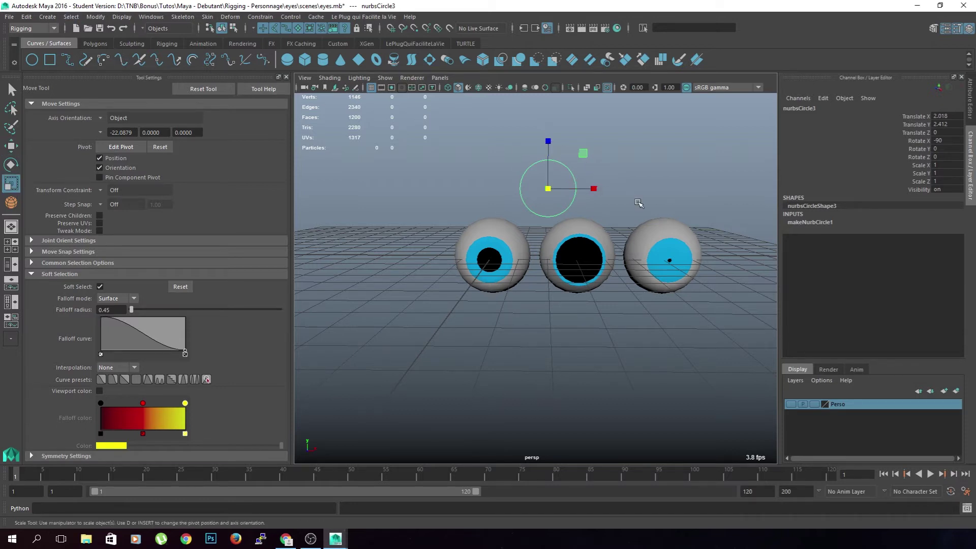
key("r")
middle_click_drag(649, 198, 629, 200)
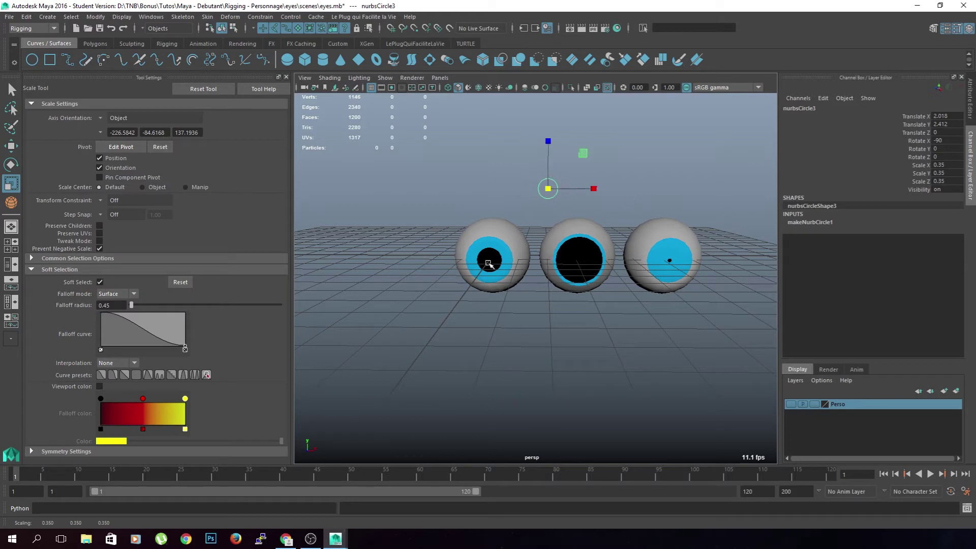
Place the circle just in front of the original eye's pupil, at about 1.282 in Z, and enlarge it to about 0.412.
key("w")
left_click_drag(583, 154, 499, 286)
scroll(551, 343, "up", 4)
left_click_drag(551, 344, 499, 334, "alt")
left_click_drag(498, 242, 498, 214)
middle_click_drag(501, 216, 517, 321)
key("r")
left_click_drag(517, 320, 549, 316, "alt")
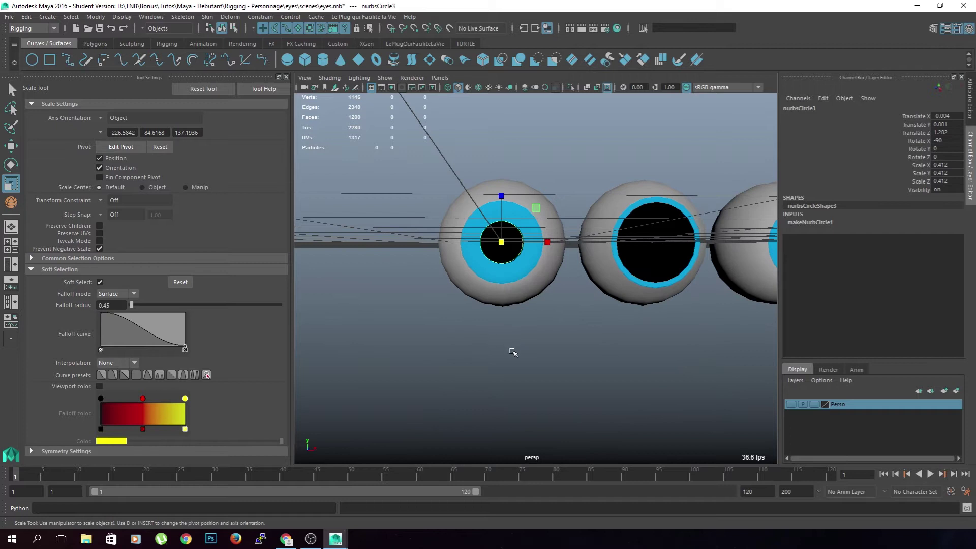
In the front view, scale the circle uniformly to 0.433 so it matches the outline of the original eye's pupil.
key("space")
key("space")
scroll(437, 366, "up", 3)
middle_click_drag(444, 404, 479, 252, "alt")
scroll(473, 331, "up", 5)
key("5")
scroll(470, 332, "up", 1)
middle_click_drag(609, 399, 615, 403)
Freeze the circle's transformations and delete its construction history.
left_click(95, 17)
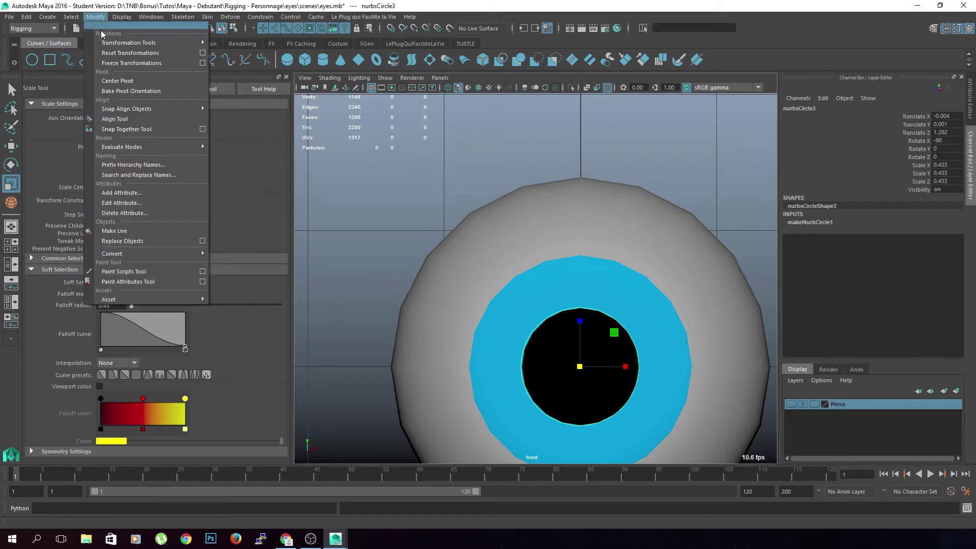
left_click(119, 64)
key("alt+shift+d")
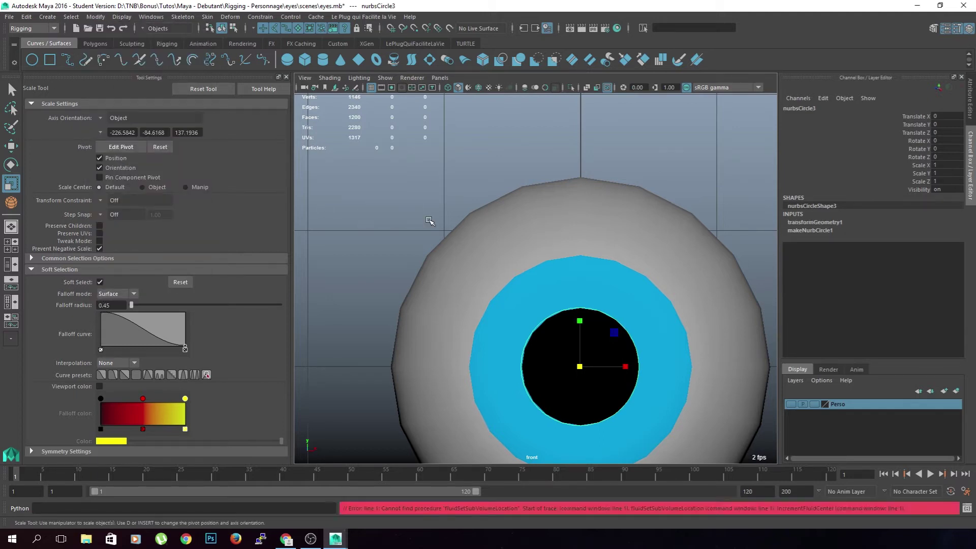
Return to the perspective view and save the scene.
key("space")
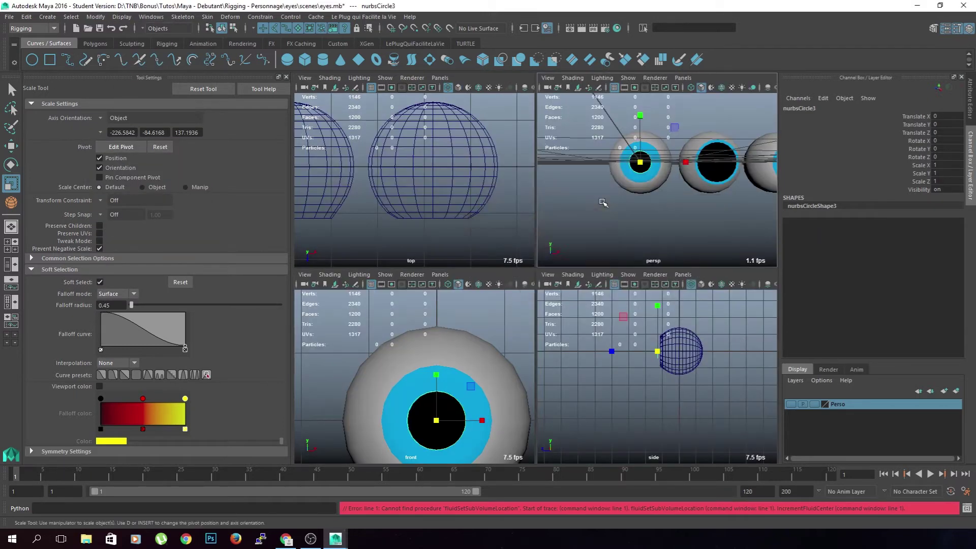
key("space")
key("q")
key("ctrl+s")
Move the circle about 1.084 along Z away from the original eye and freeze its transformations.
left_click(466, 278)
left_click_drag(469, 278, 663, 340, "alt")
key("w")
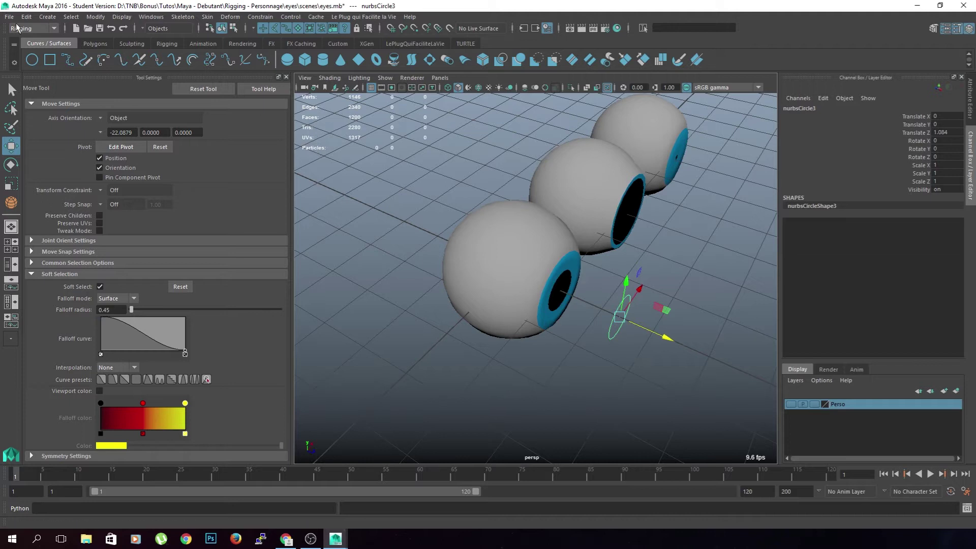
left_click(95, 17)
left_click(131, 62)
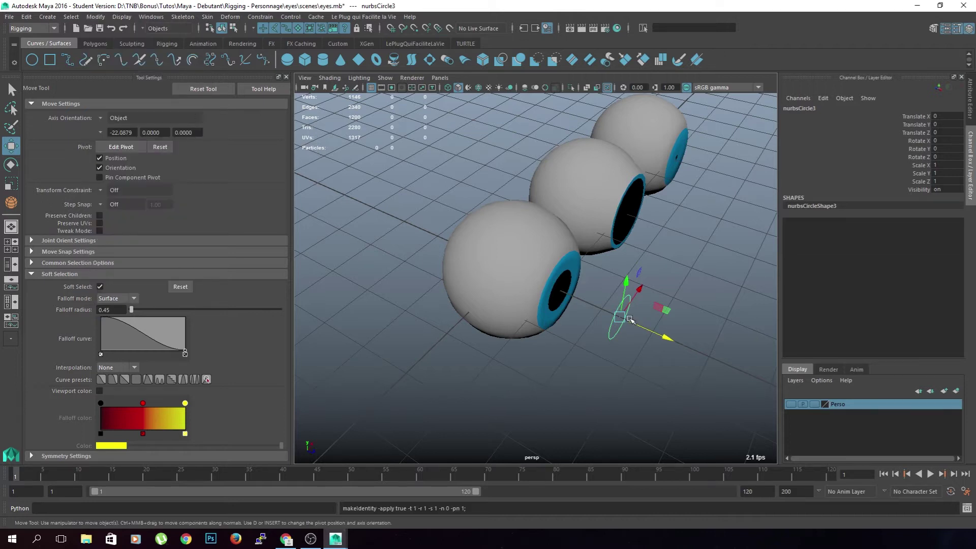
Rename the circle in front of the original eye as ctl_eye.
left_click_drag(671, 348, 621, 297, "alt")
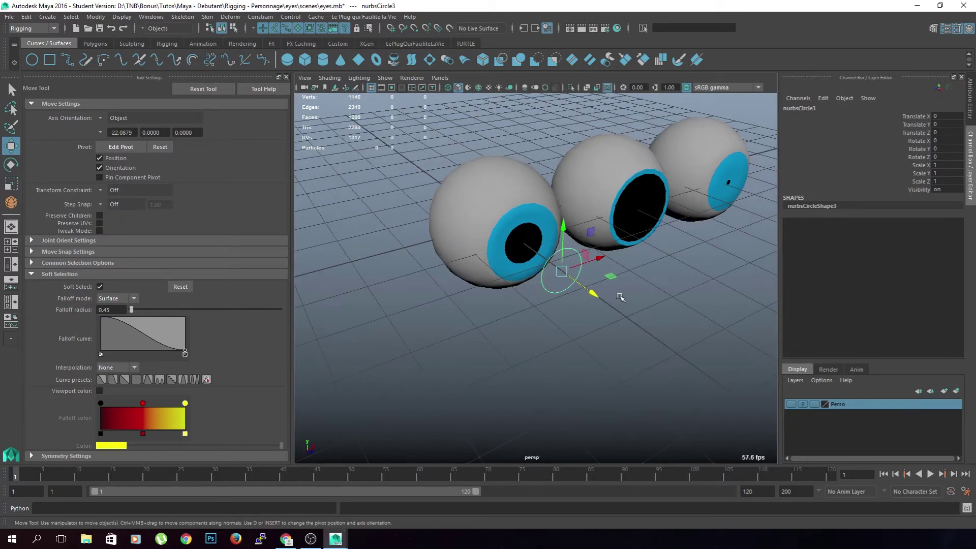
double_click(822, 108)
type("ctl_eye")
key("Return")
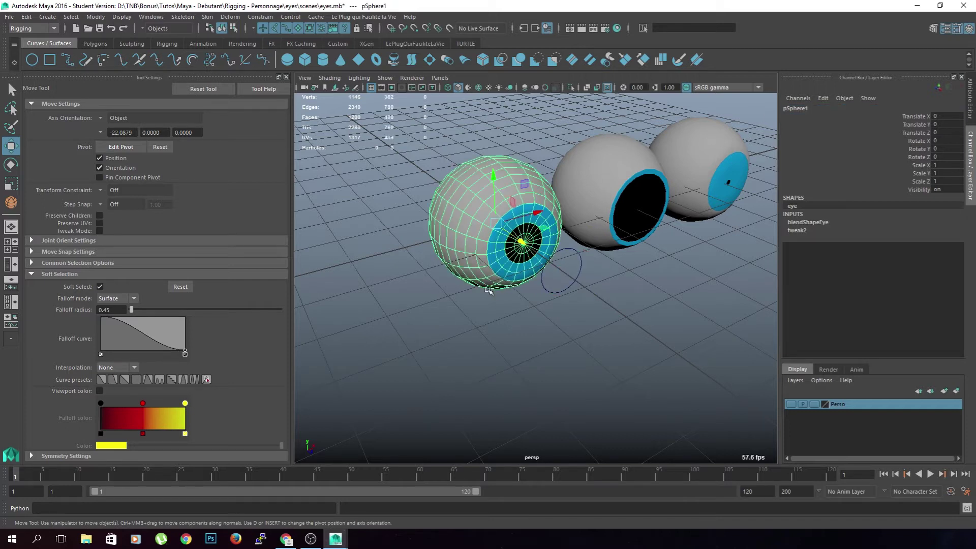
Switch to the Animation menu set and open the Set Driven Key window with ctl_eye loaded as the driven object.
left_click(33, 28)
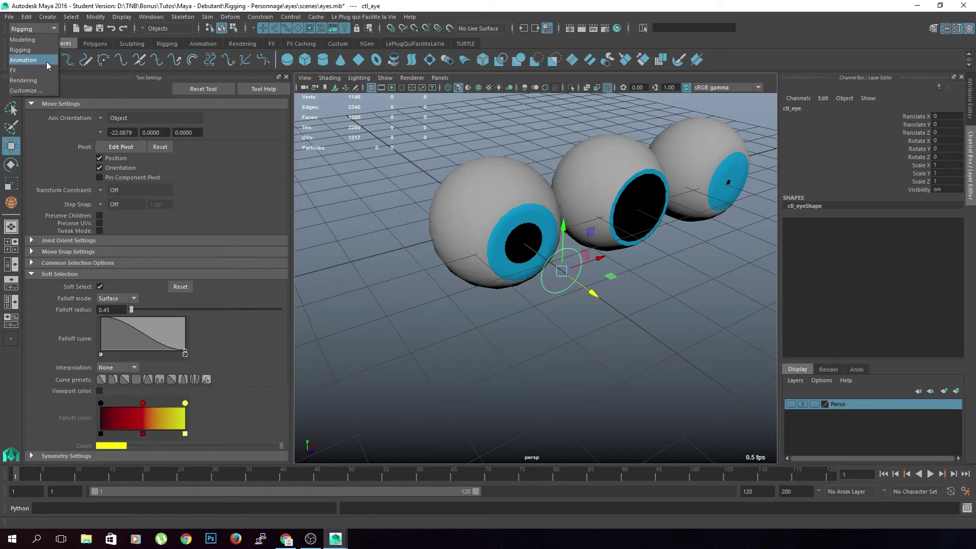
left_click(30, 60)
left_click(176, 17)
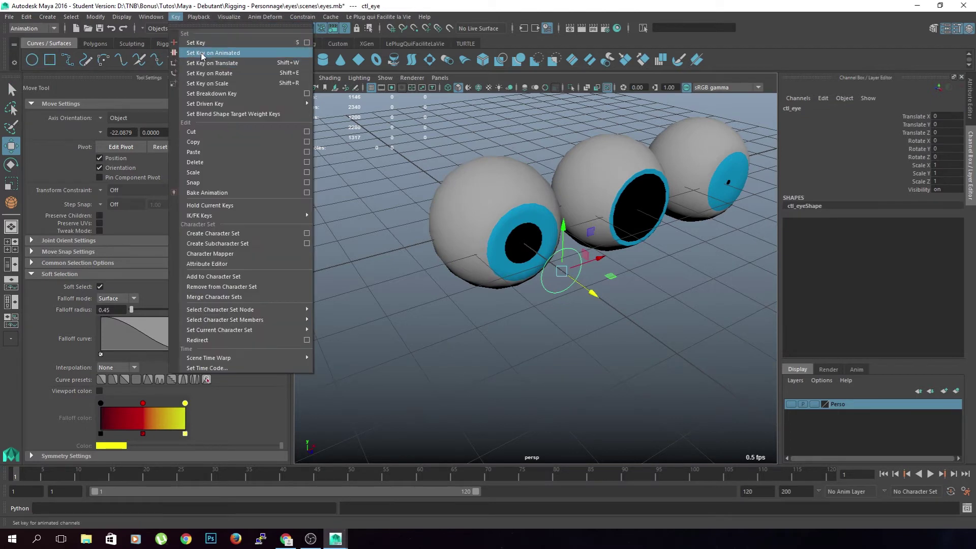
mouse_move(279, 109)
left_click(330, 112)
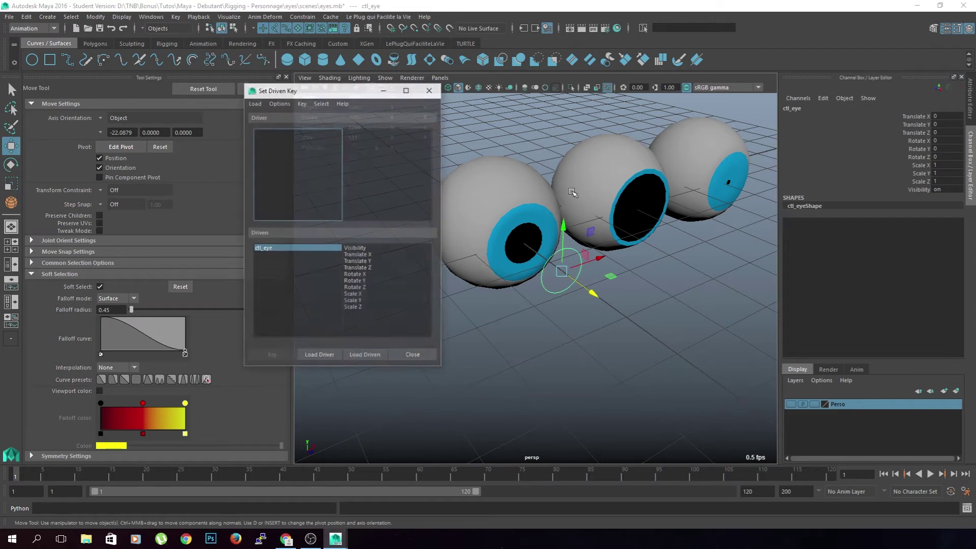
left_click_drag(319, 97, 242, 98)
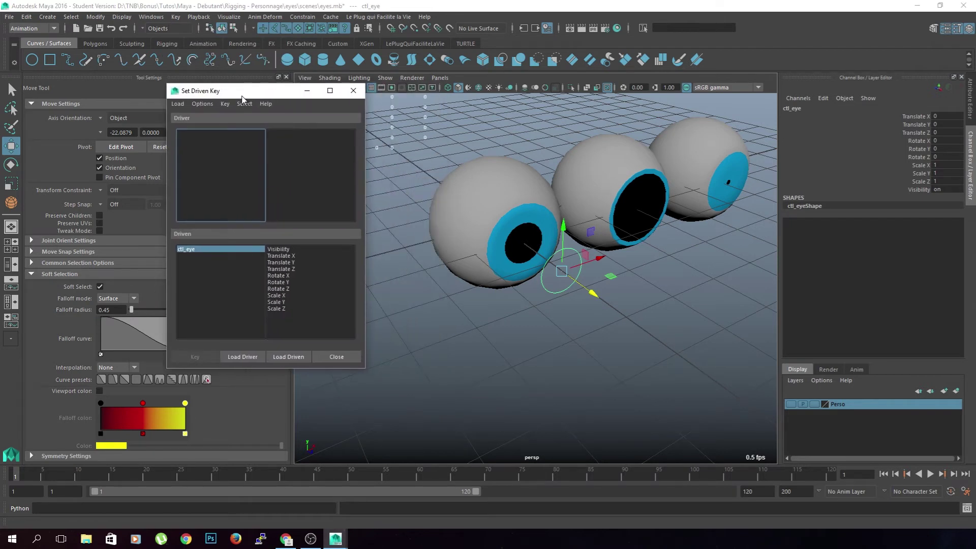
left_click_drag(397, 193, 436, 196, "alt")
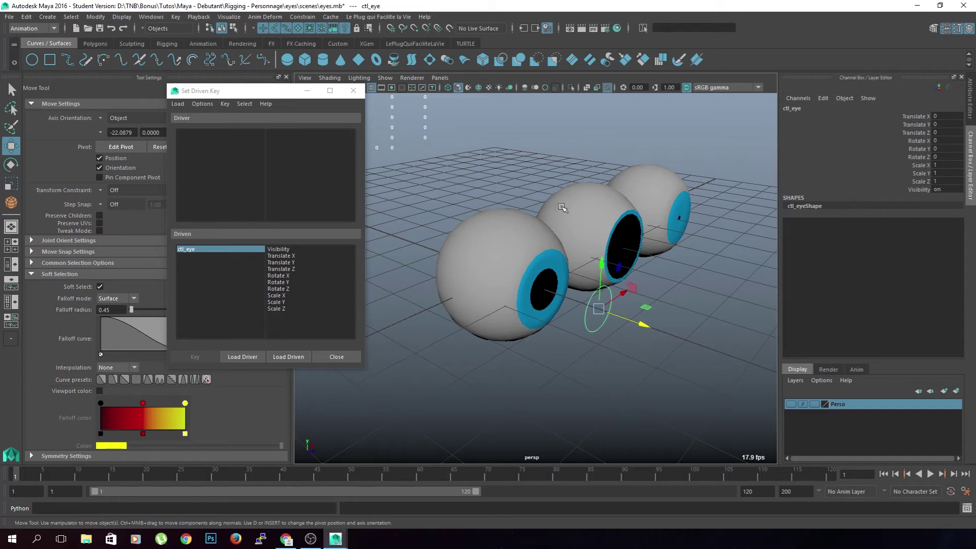
scroll(503, 311, "up", 3)
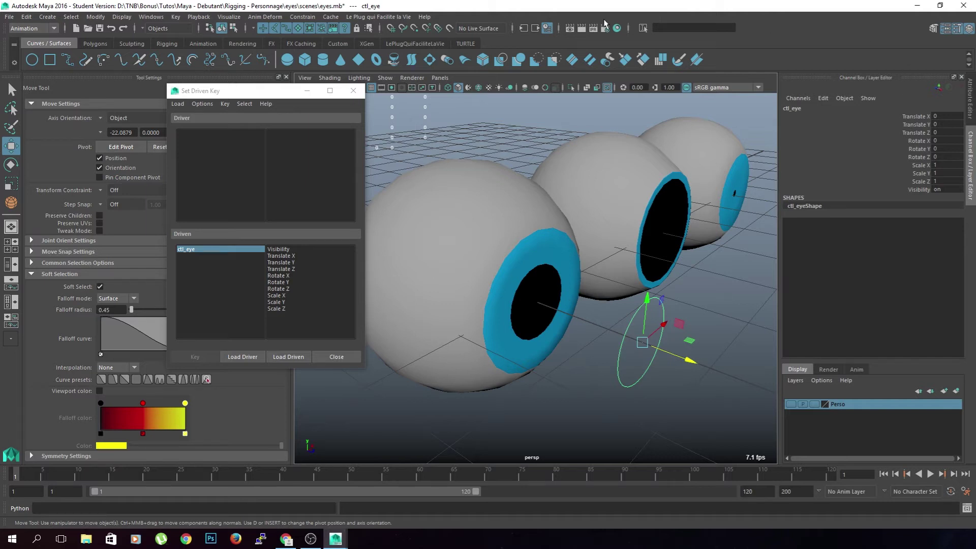
scroll(681, 214, "up", 2)
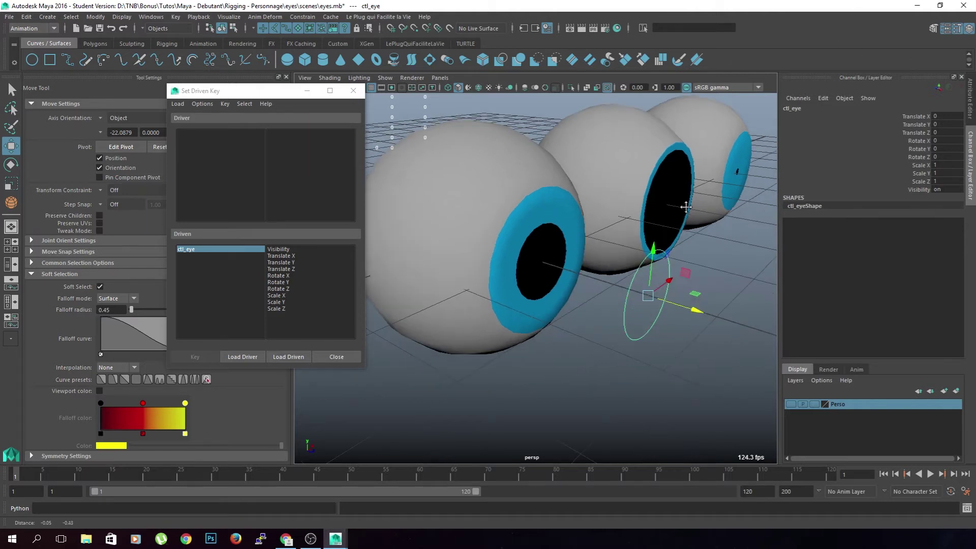
Load the original eye's blendShapeEye node as the driven object for the driven key.
left_click(450, 197)
left_click(288, 356)
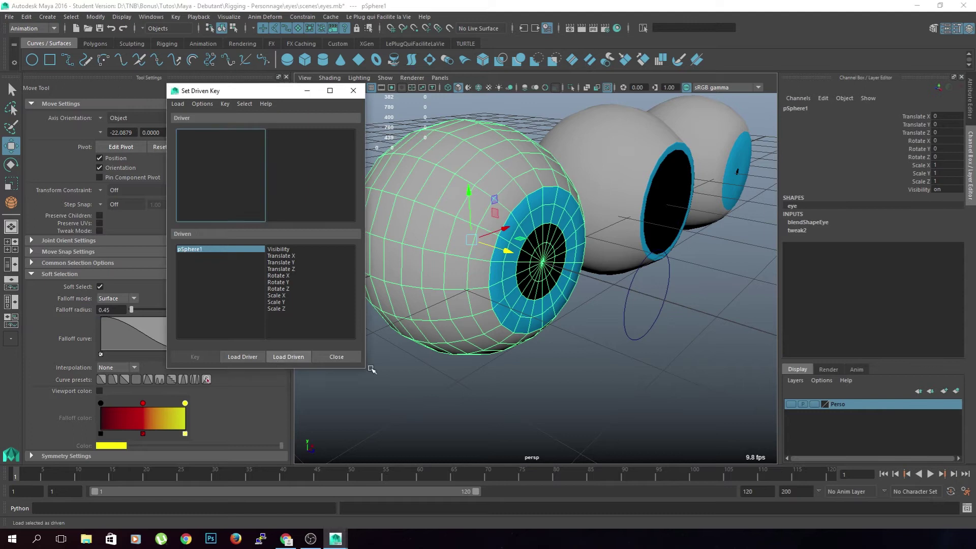
double_click(819, 222)
key("Return")
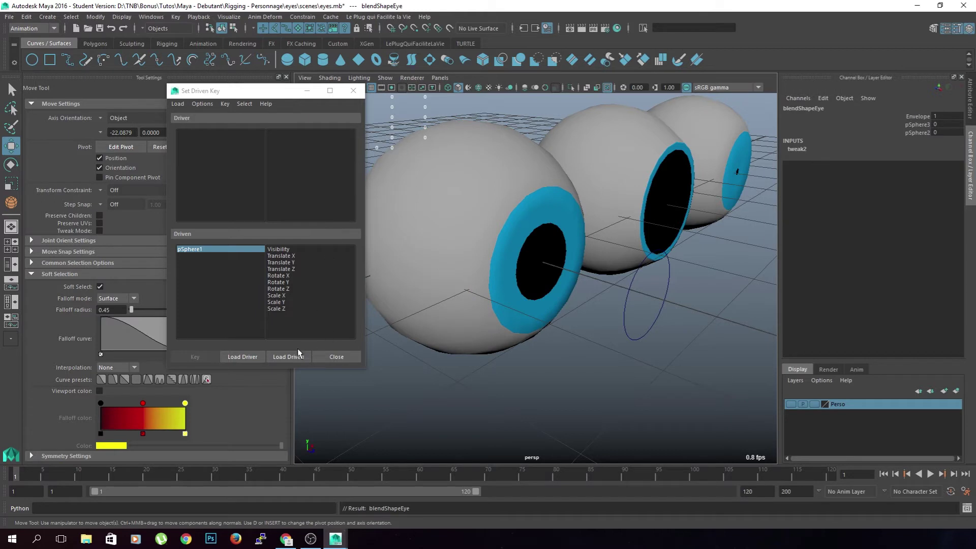
left_click(297, 353)
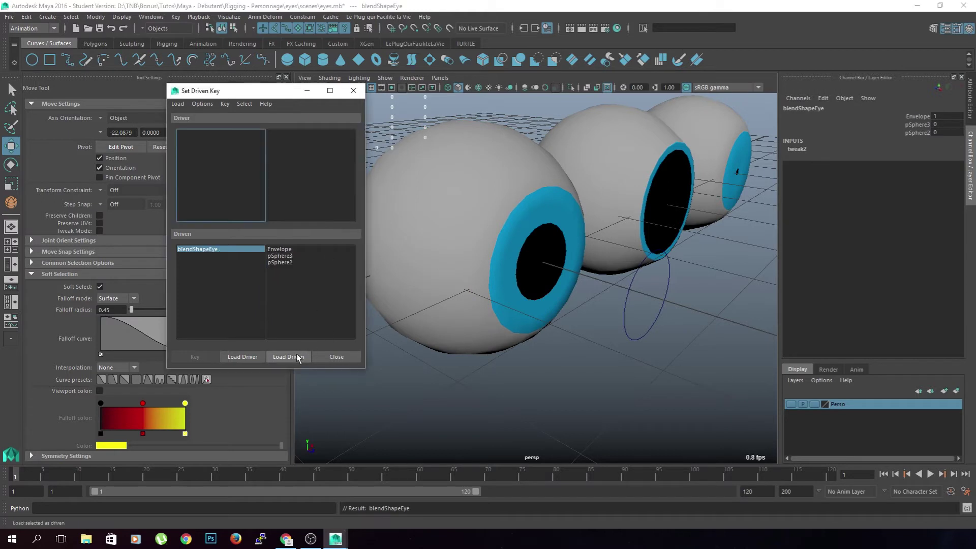
Load the ctl_eye circle as the driver object.
left_click(649, 334)
left_click(242, 356)
left_click_drag(547, 384, 514, 385, "alt")
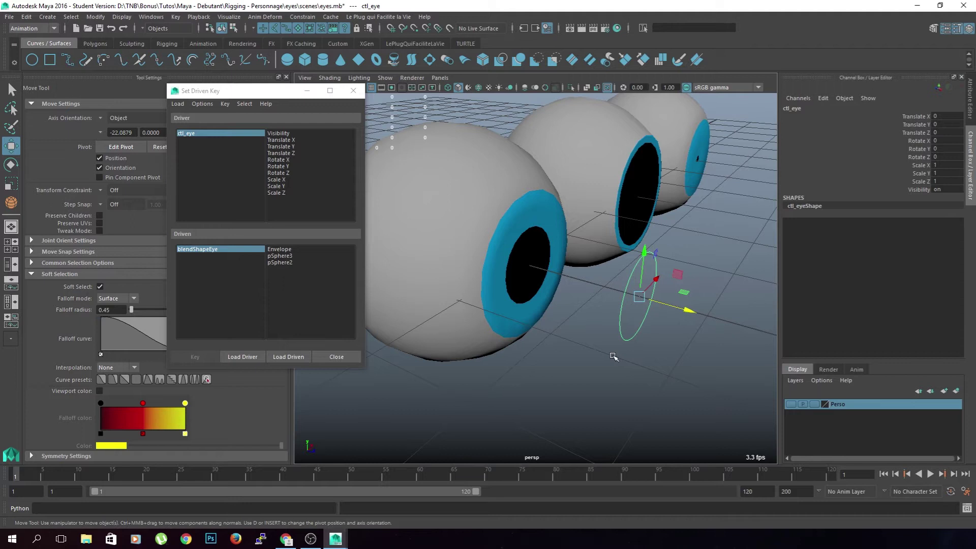
Try scaling the ctl_eye circle and undo the scale change.
key("r")
middle_click_drag(656, 351, 693, 386)
key("ctrl+z")
left_click_drag(588, 343, 581, 337, "alt")
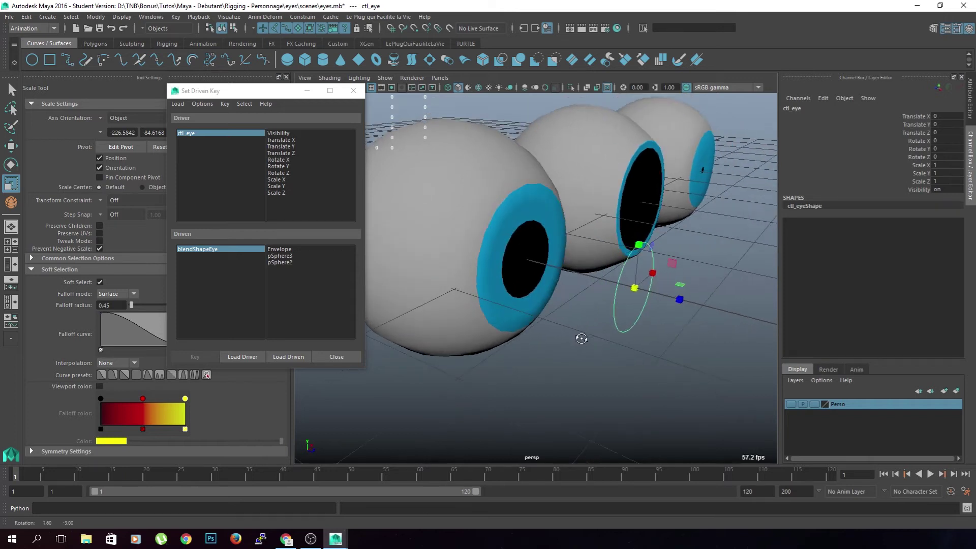
left_click_drag(639, 370, 630, 371, "alt")
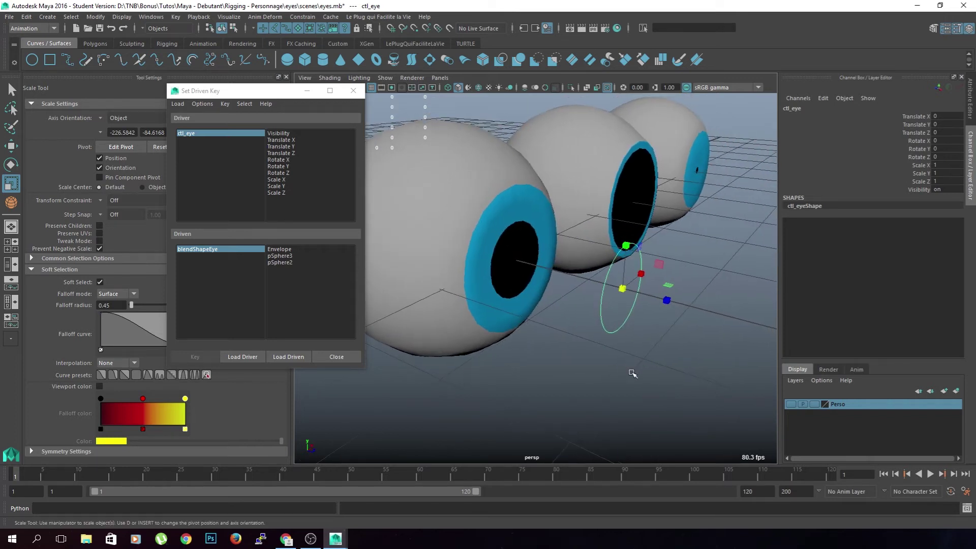
Choose Scale X of ctl_eye as the driver attribute and pSphere3 of blendShapeEye as the driven attribute.
left_click(291, 180)
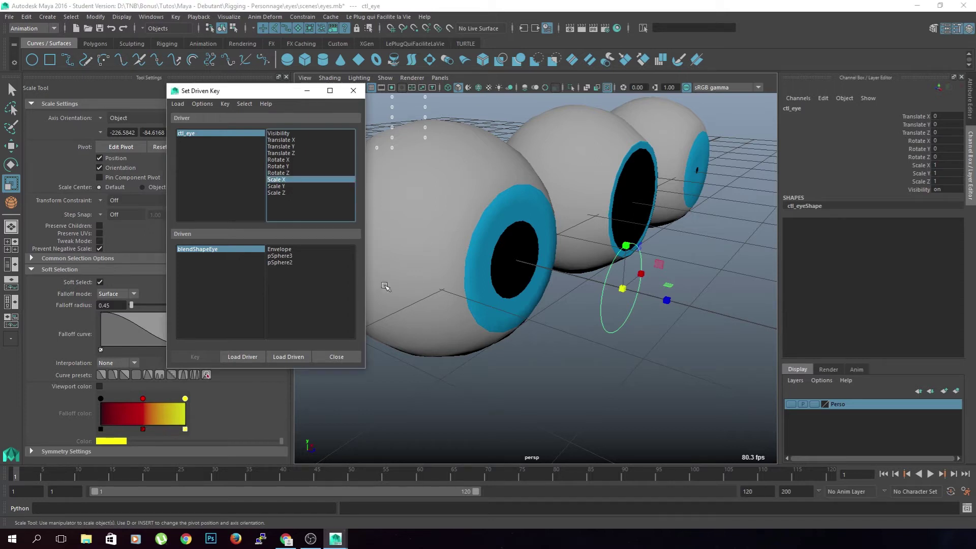
left_click(300, 255)
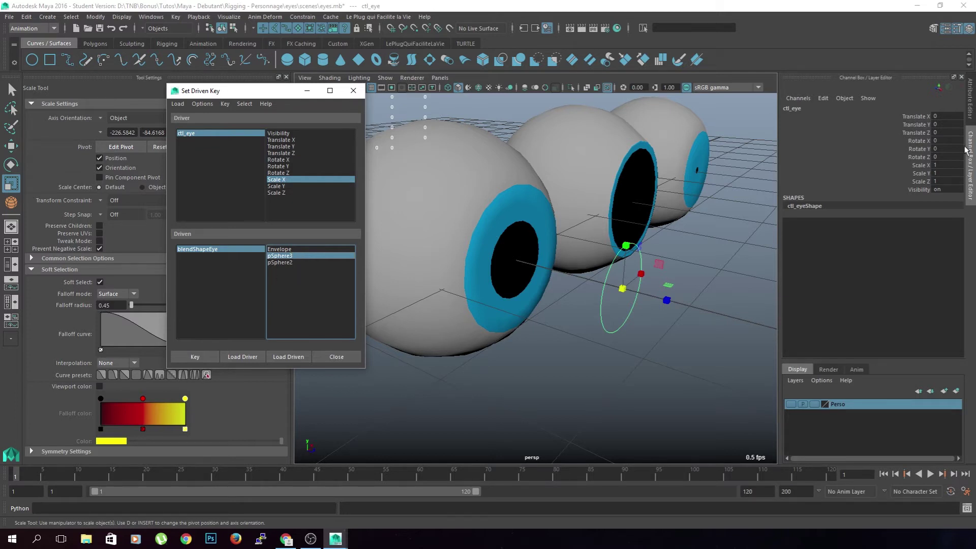
Test the original eye's pSphere3 blend shape at a weight of 1 and undo the change.
left_click(467, 221)
left_click(821, 224)
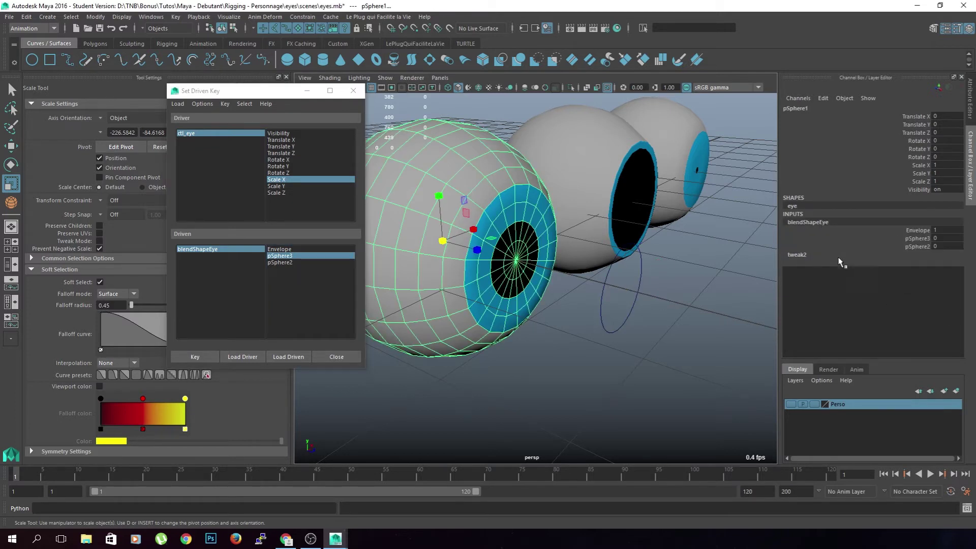
left_click(915, 238)
middle_click_drag(549, 304, 564, 305)
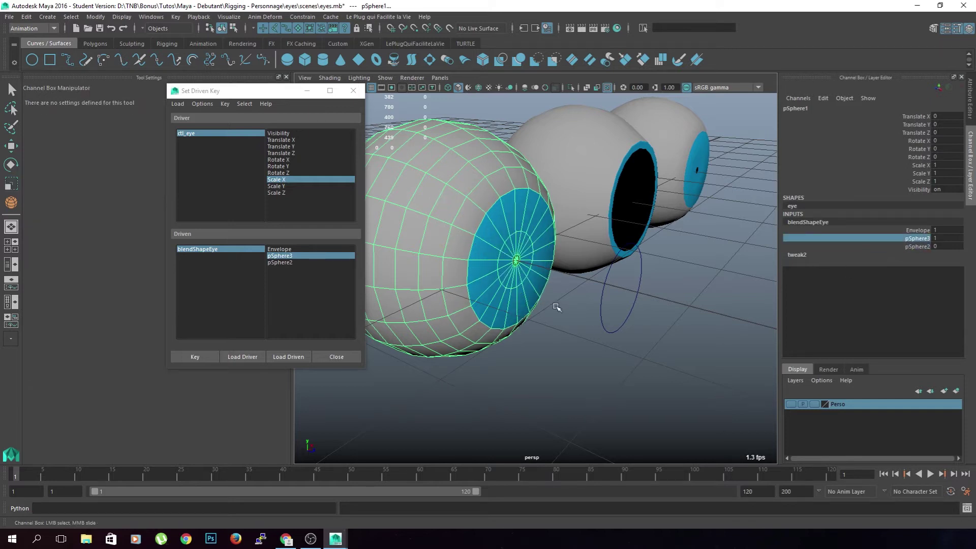
key("ctrl+z")
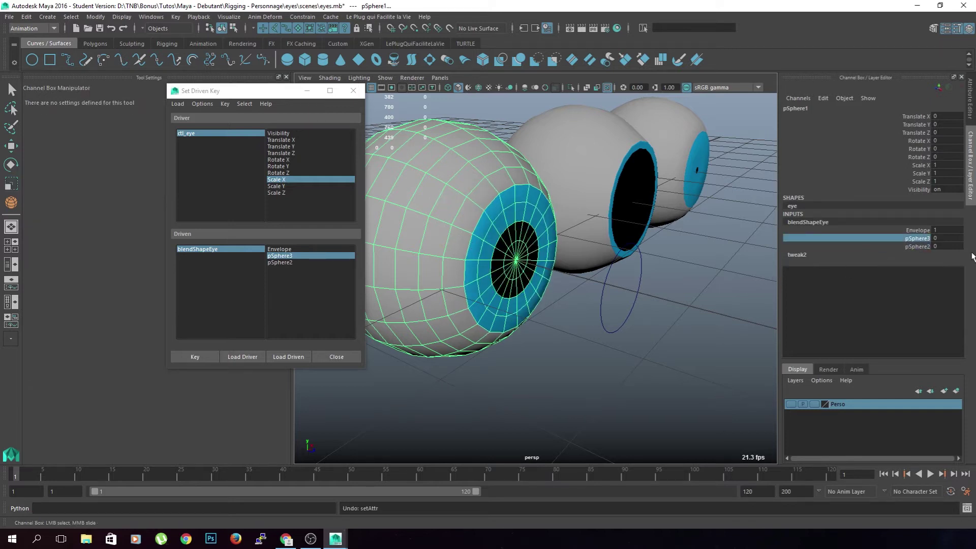
Try to edit the pSphere3 channel of the original eye's blendShapeEye node through Edit Attribute.
right_click(921, 240)
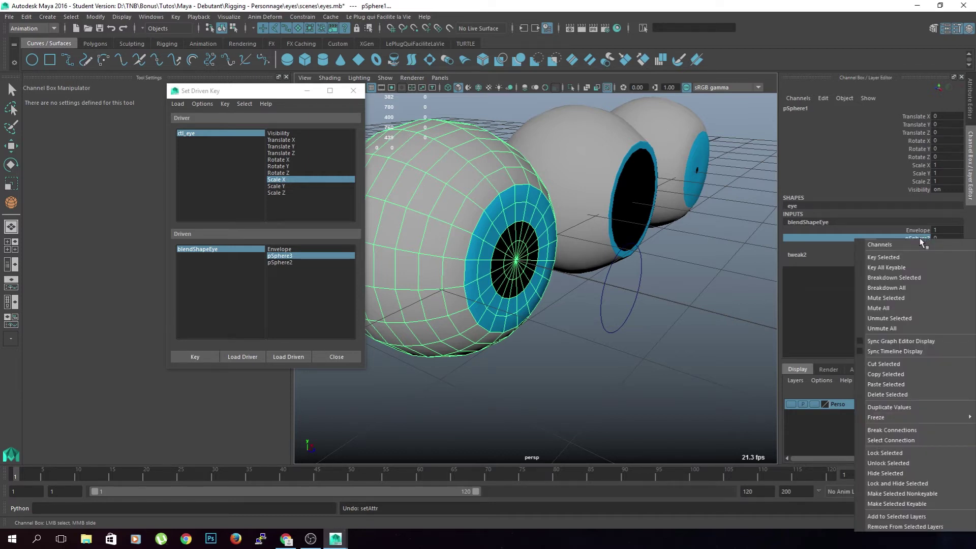
left_click(846, 261)
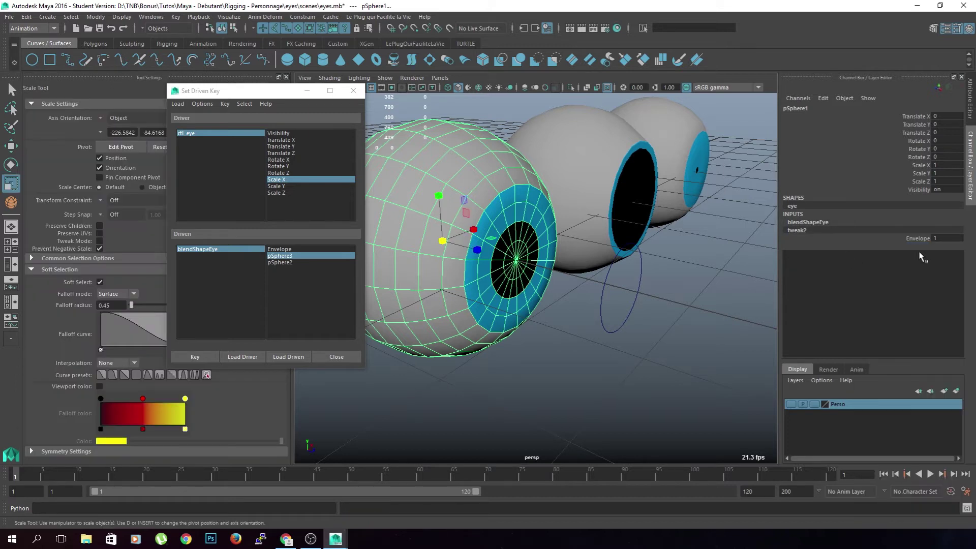
left_click(907, 238)
left_click(823, 98)
mouse_move(834, 101)
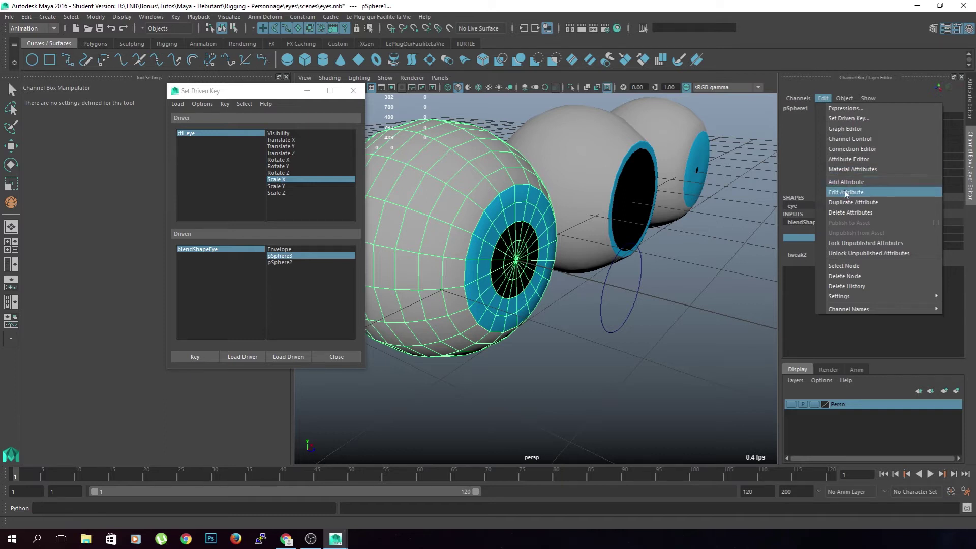
left_click(846, 193)
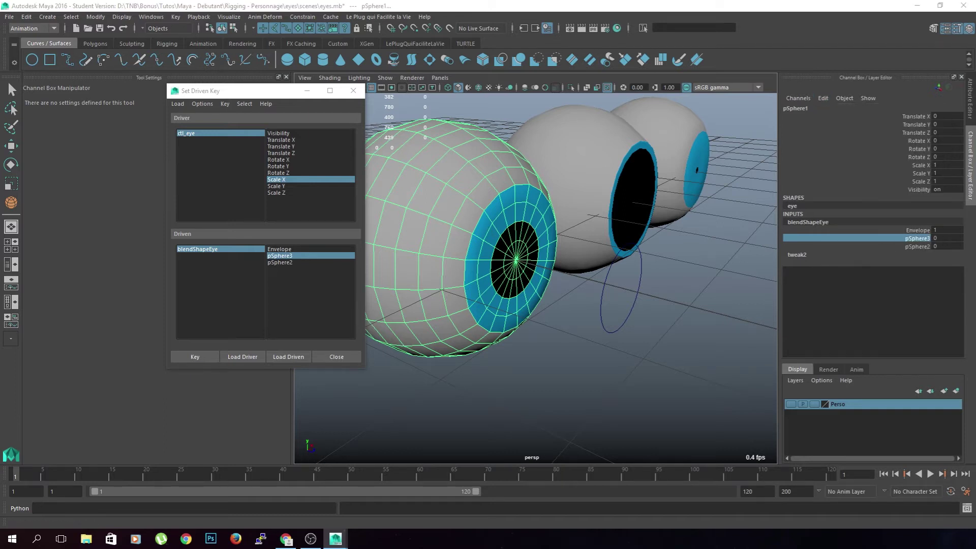
left_click(593, 388)
key("r")
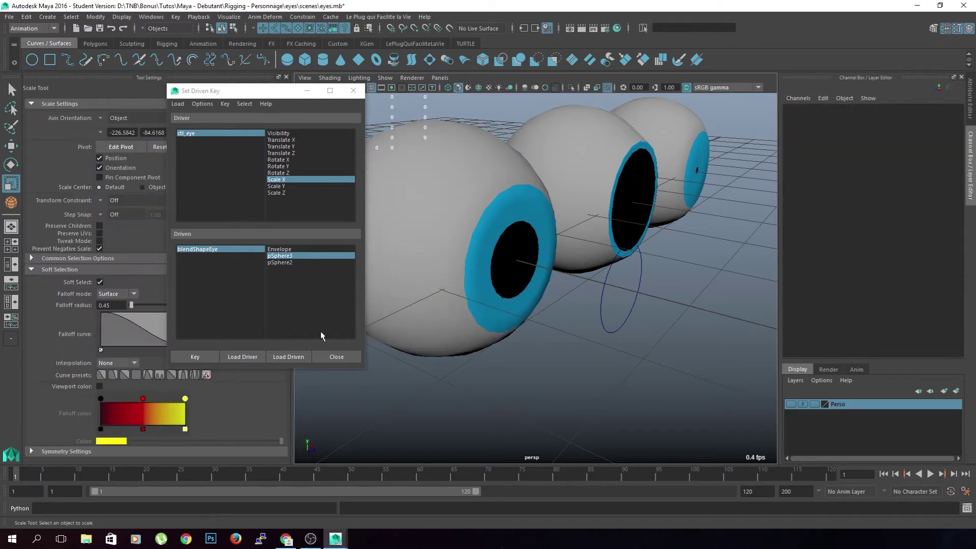
Rename the middle eye sphere with the enlarged pupil as pupilGrande.
left_click(430, 329)
left_click(612, 163)
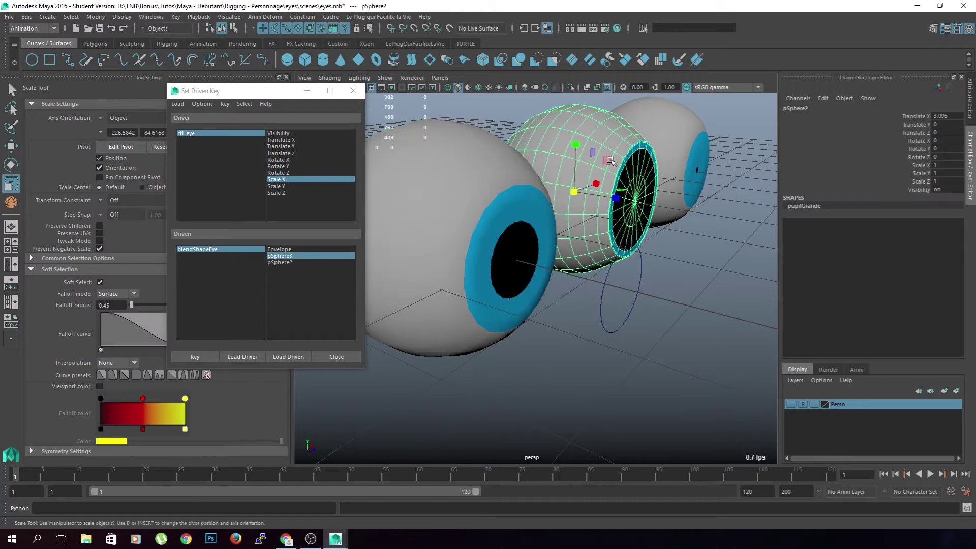
left_click(656, 141)
left_click(586, 173)
left_click(541, 209)
left_click(584, 181)
left_click_drag(654, 353, 632, 373, "alt")
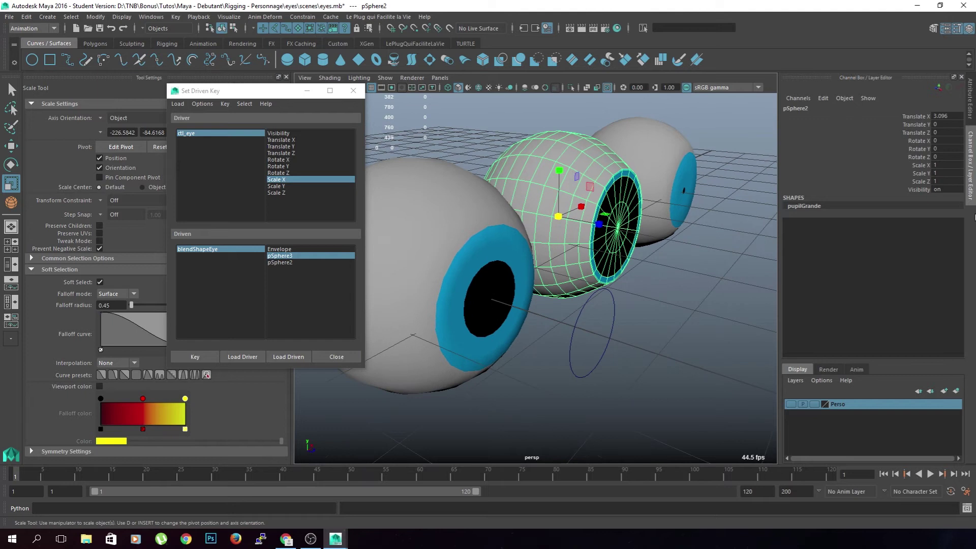
double_click(853, 206)
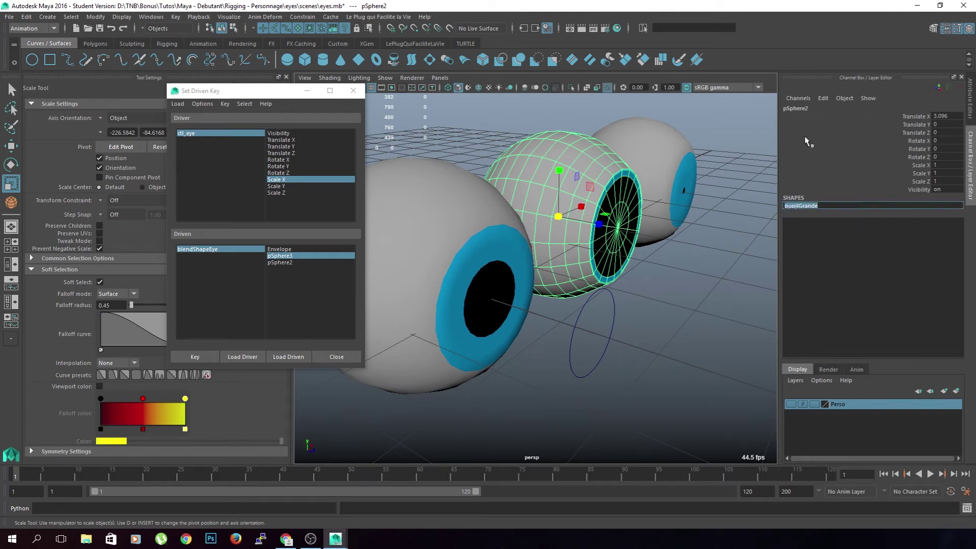
Rename the farthest eye sphere with the tiny pupil as pupilDroguee and its shape node as pupilDrogueeShape.
type("pupilDroguee")
key("Return")
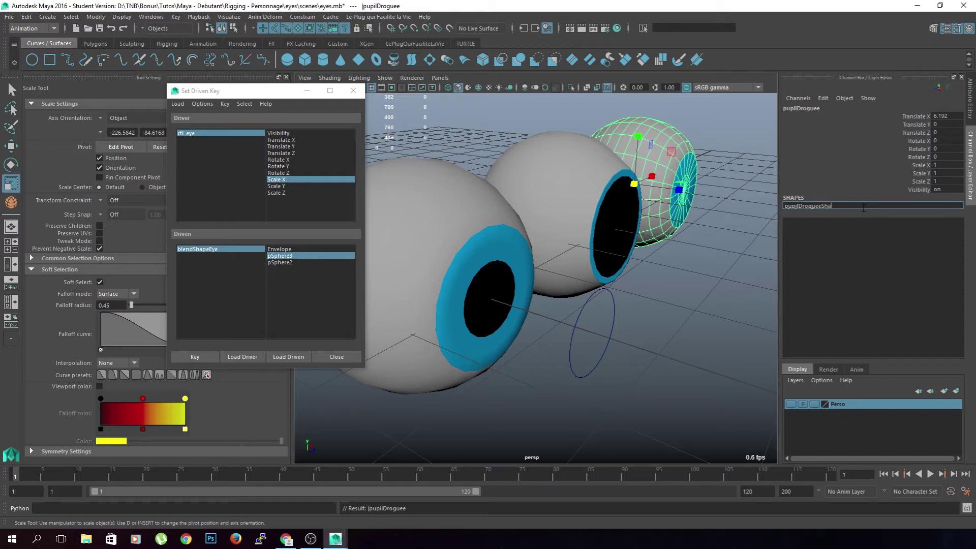
type("pe")
key("Return")
key("alt+period")
left_click(688, 369)
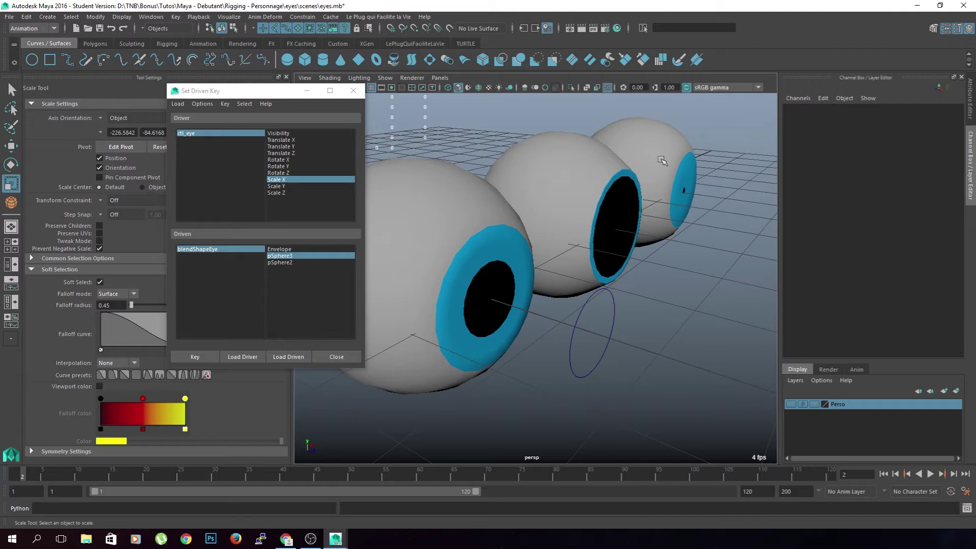
Open the Outliner and select pSphere1, the original eye.
left_click_drag(242, 95, 252, 106)
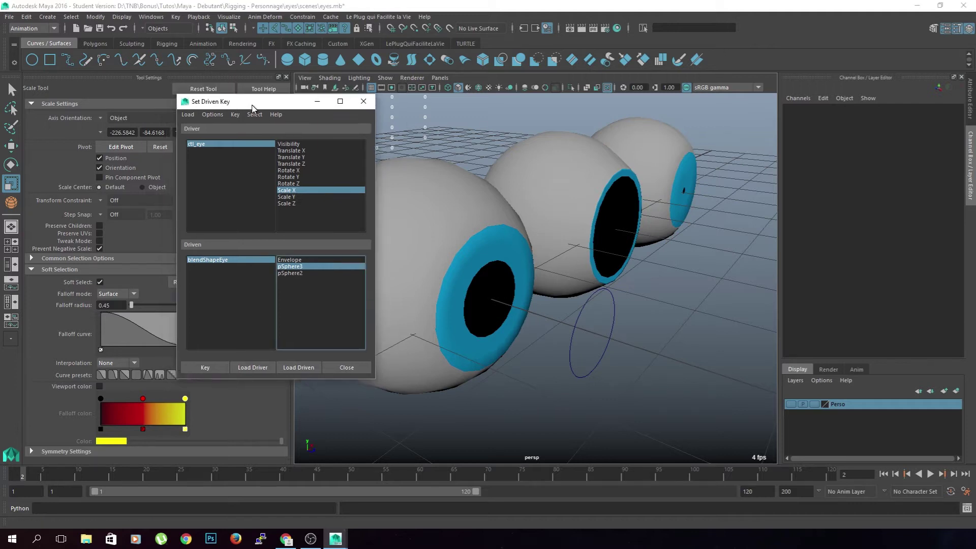
left_click(151, 17)
left_click(175, 107)
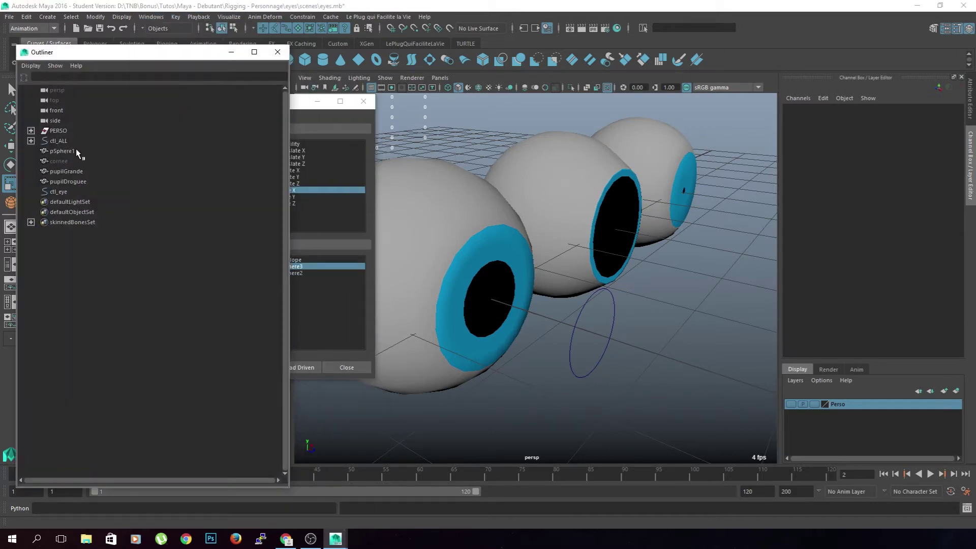
left_click(39, 152)
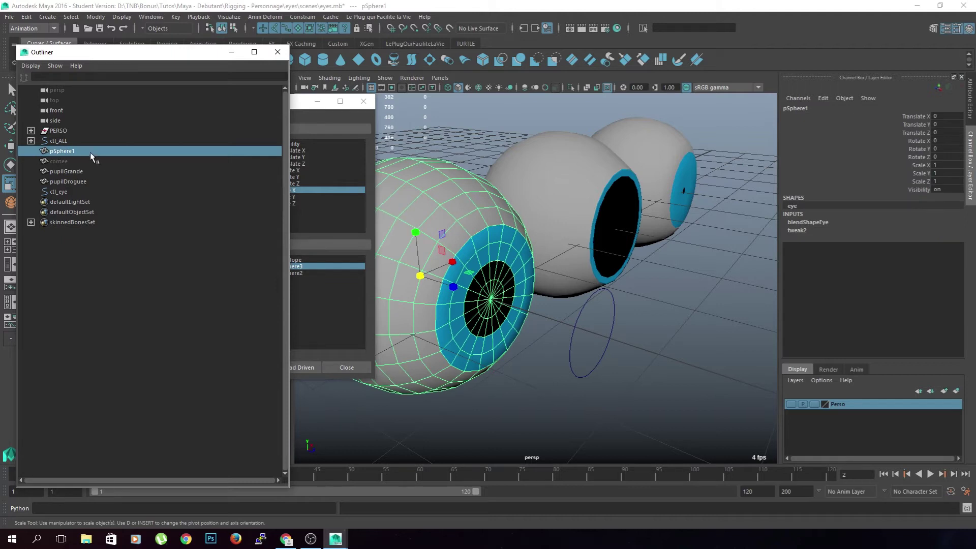
Display shape nodes in the Outliner, inspect the shape under pSphere1, and reselect pSphere1.
left_click(35, 67)
left_click(47, 95)
left_click(31, 151)
left_click(57, 161)
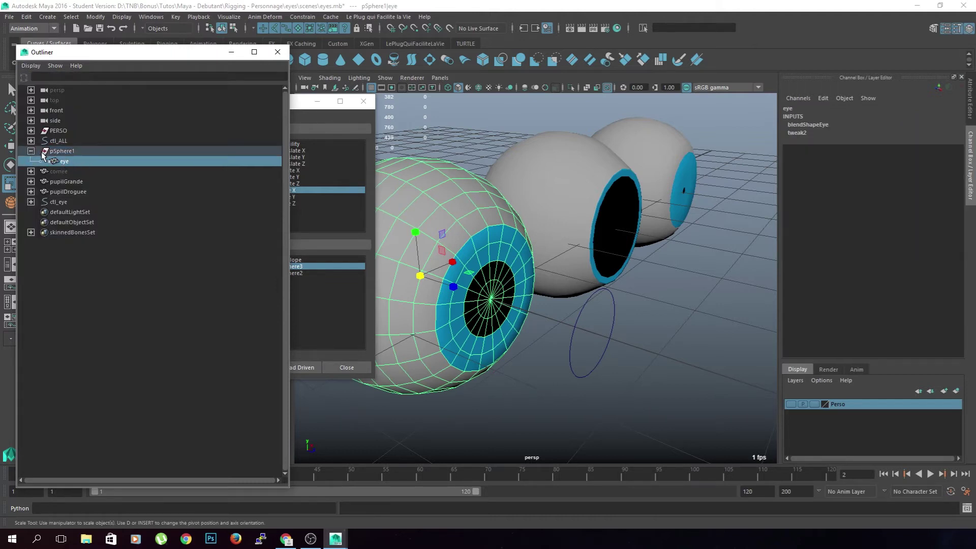
left_click(31, 151)
left_click(62, 151)
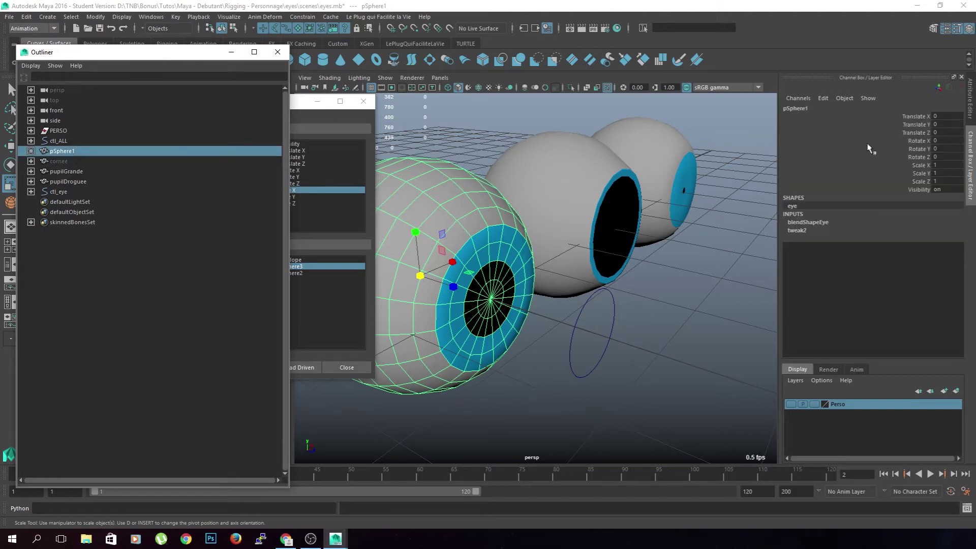
Rename pSphere1 as eye and its shape node as eyeShape.
double_click(796, 108)
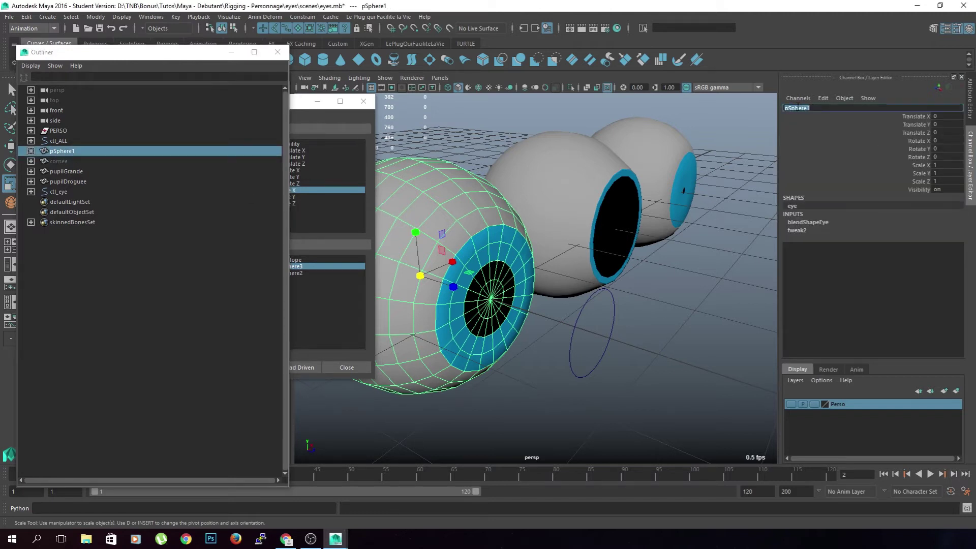
type("eye")
key("Return")
double_click(854, 208)
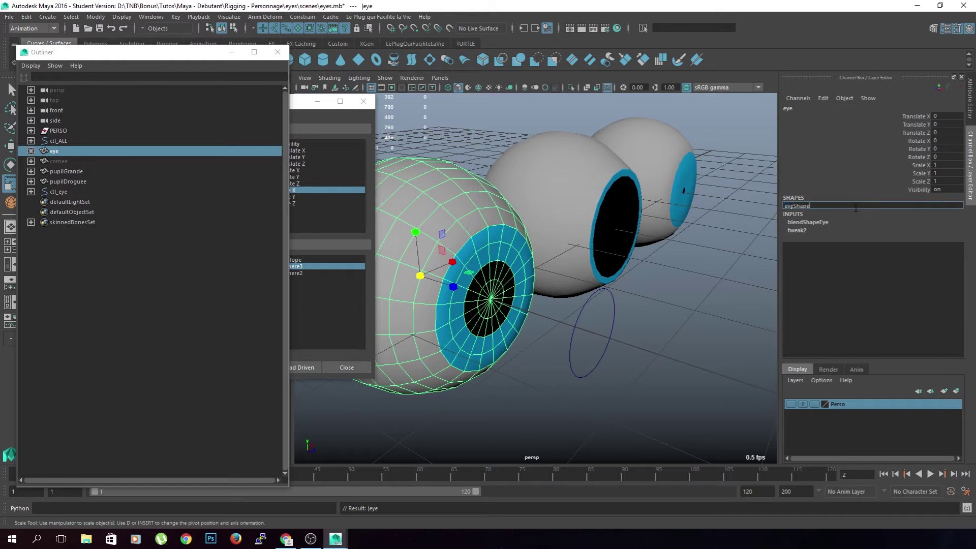
key("Return")
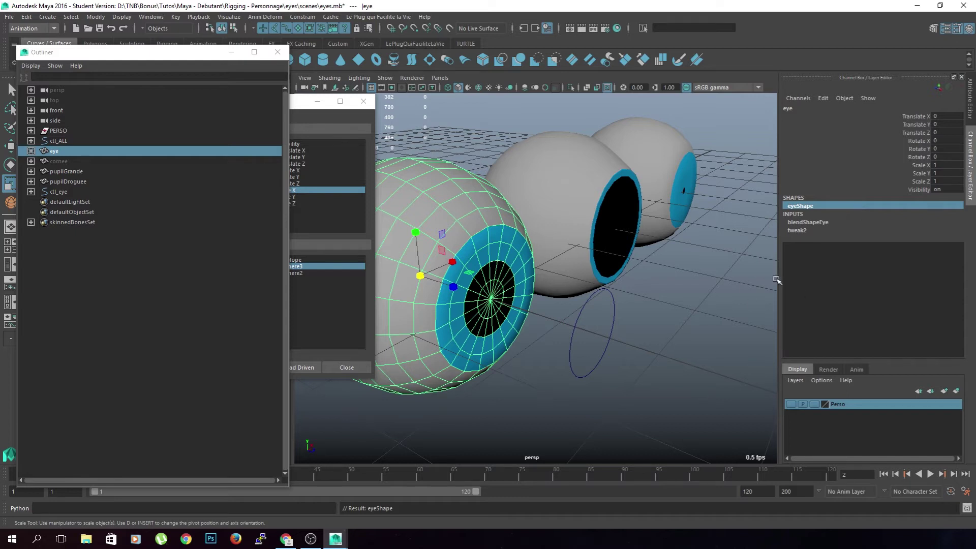
Expand the eye's blendShapeEye channels and select the pSphere2 weight.
left_click(816, 223)
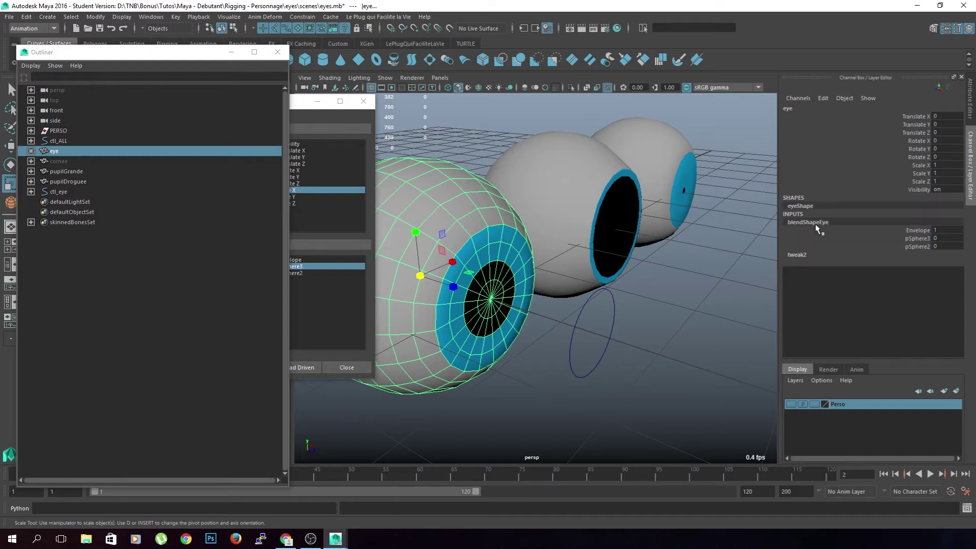
left_click(918, 246)
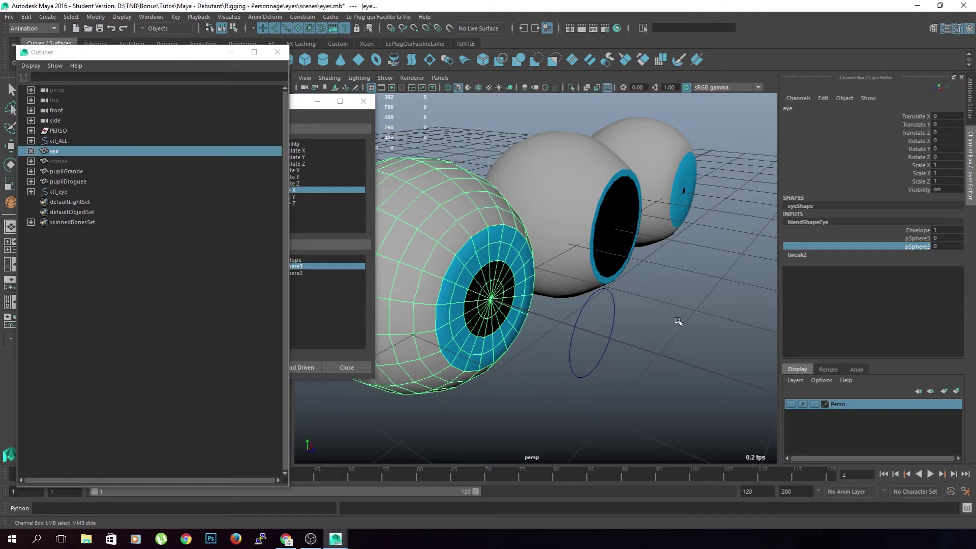
scroll(587, 395, "up", 3)
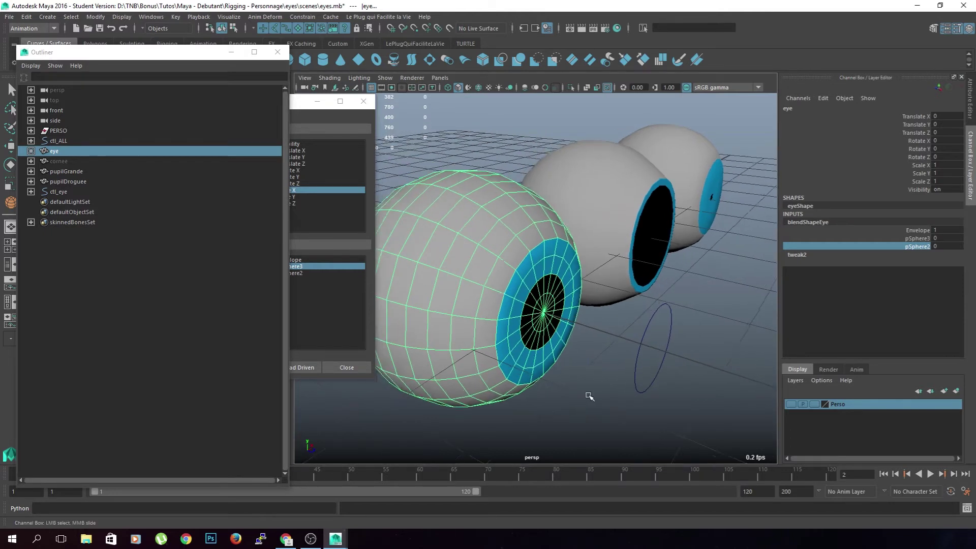
Key both blendShapeEye weights, pSphere3 and pSphere2, against ctl_eye's Scale X in its default pose.
left_click_drag(300, 107, 277, 114)
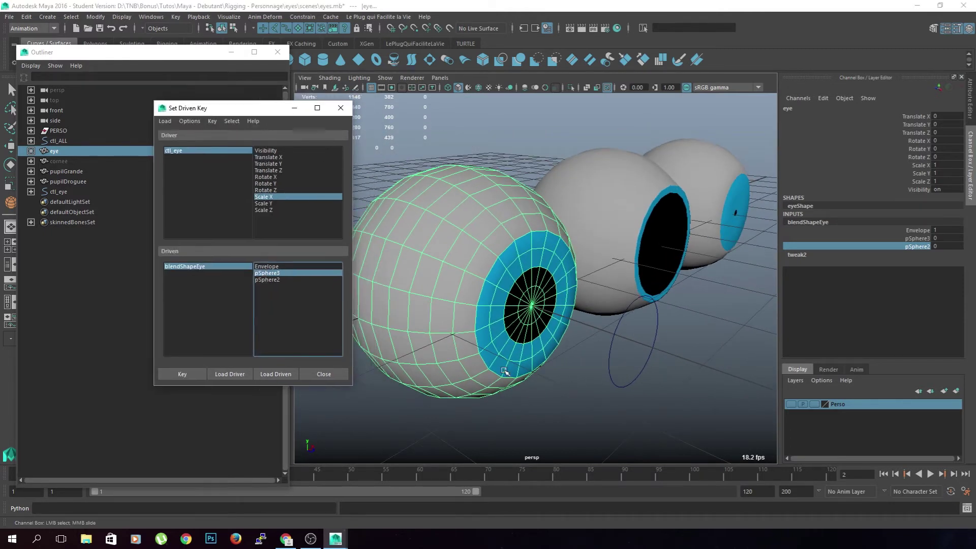
left_click(635, 387)
key("r")
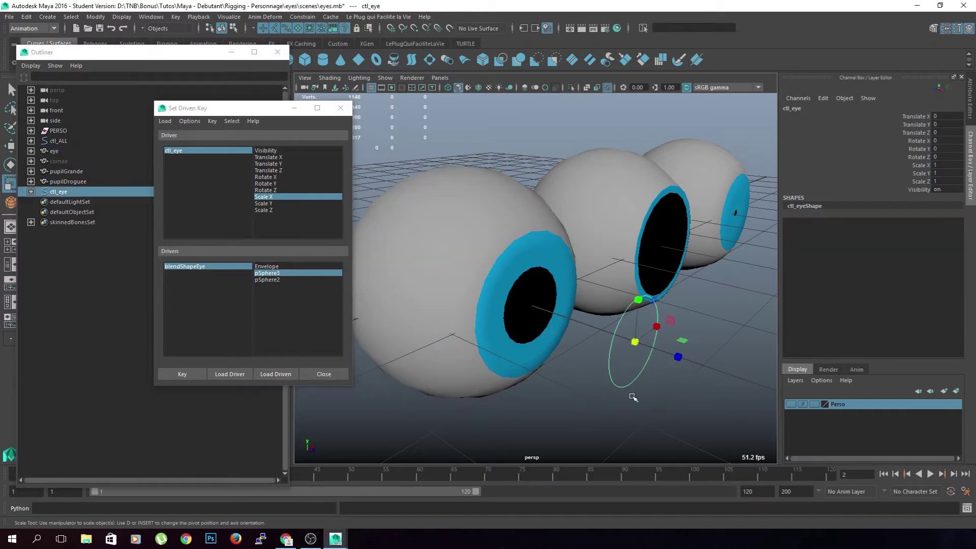
left_click(262, 280, "ctrl")
left_click(196, 377)
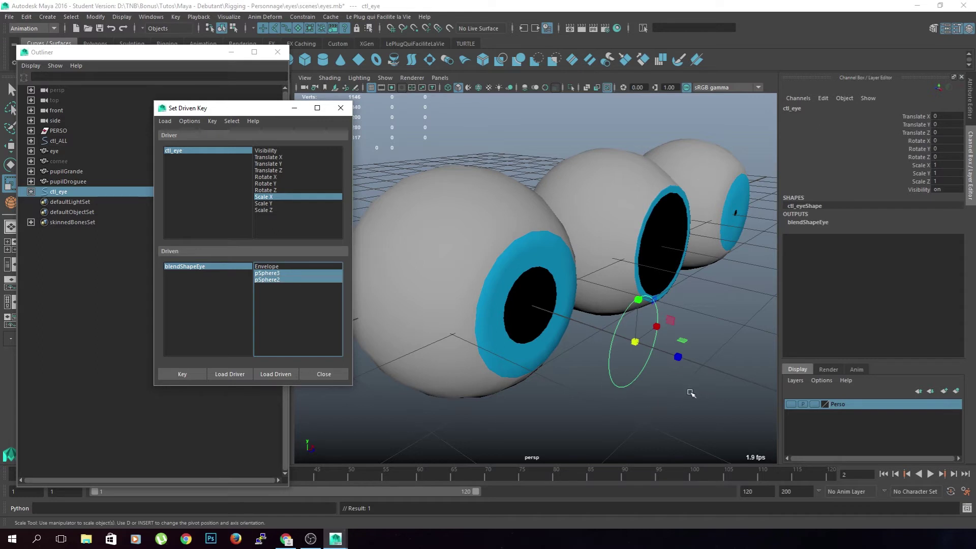
Try setting the eye's pSphere3 blend shape weight to 1 before scaling the controller.
left_click(509, 310)
left_click(850, 228)
double_click(942, 239)
type("1")
key("Return")
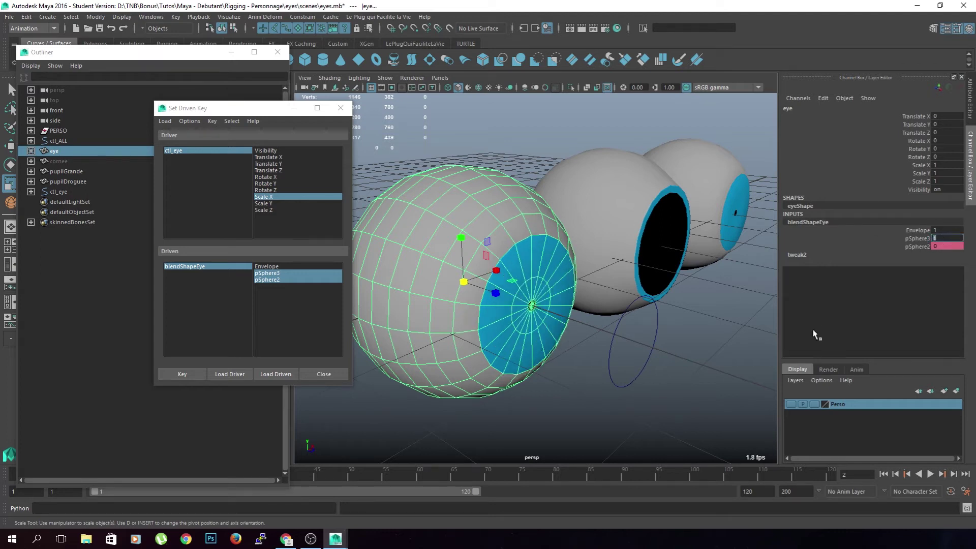
With ctl_eye scaled down uniformly to about 0.13, set the eye's pSphere3 weight to 1 and key it against ctl_eye's Scale X.
left_click(644, 374)
middle_click_drag(714, 403, 670, 387)
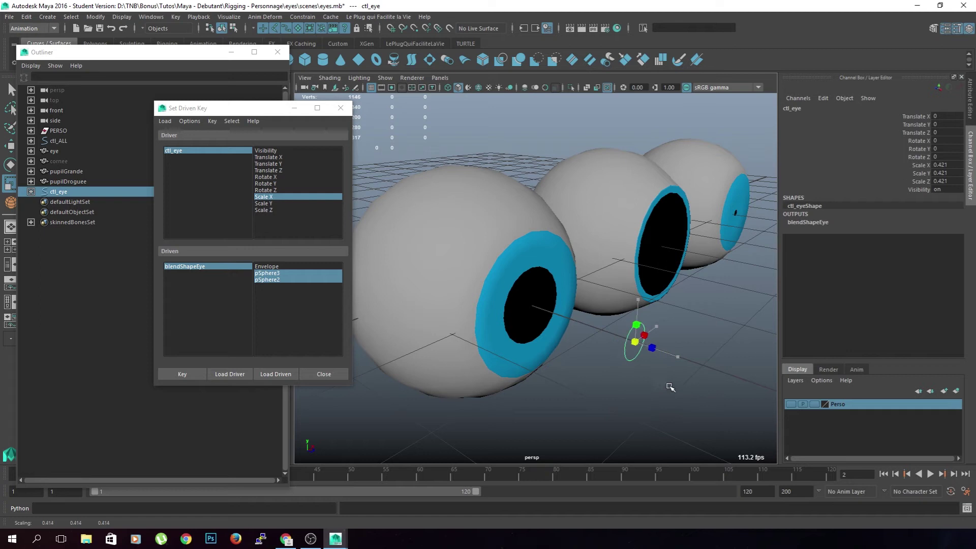
left_click(482, 296)
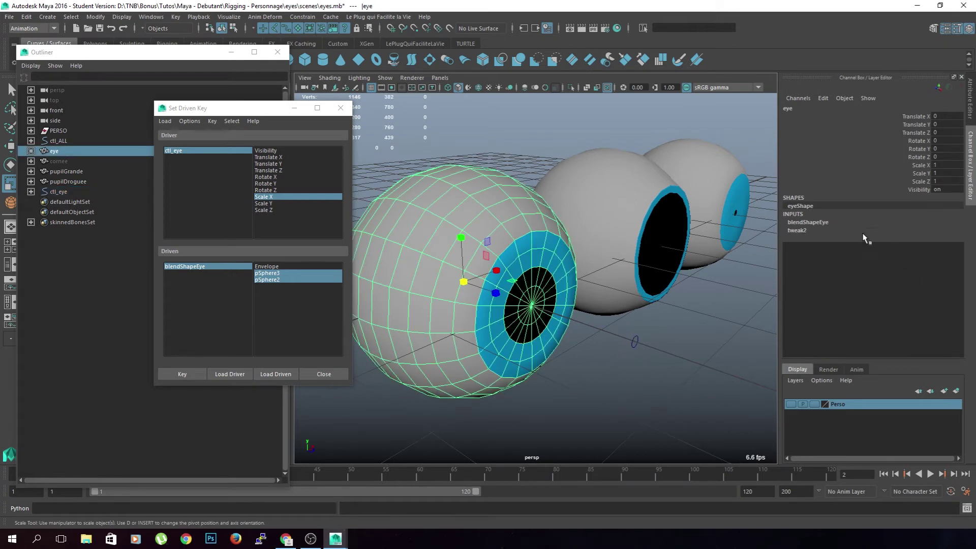
left_click(834, 222)
left_click(945, 238)
type("1")
key("Return")
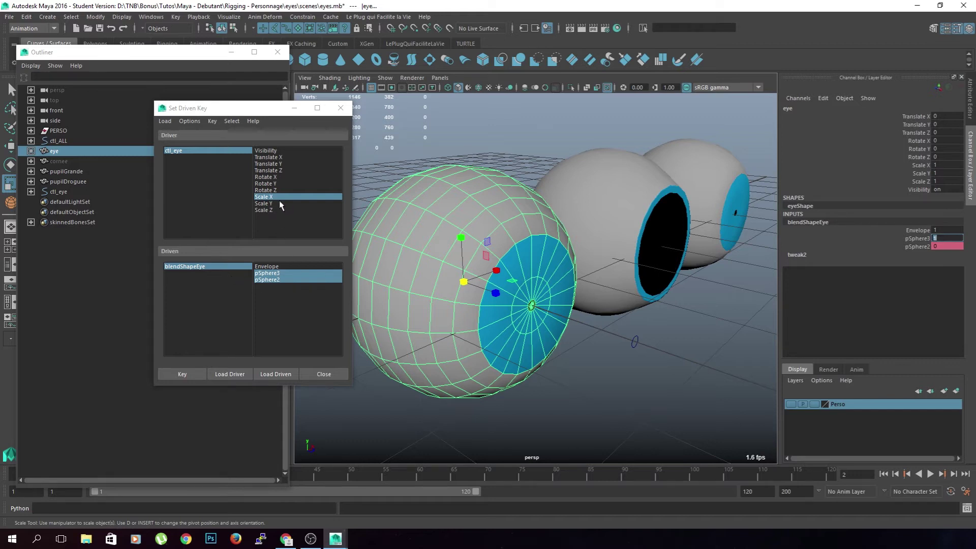
left_click(284, 273, "ctrl")
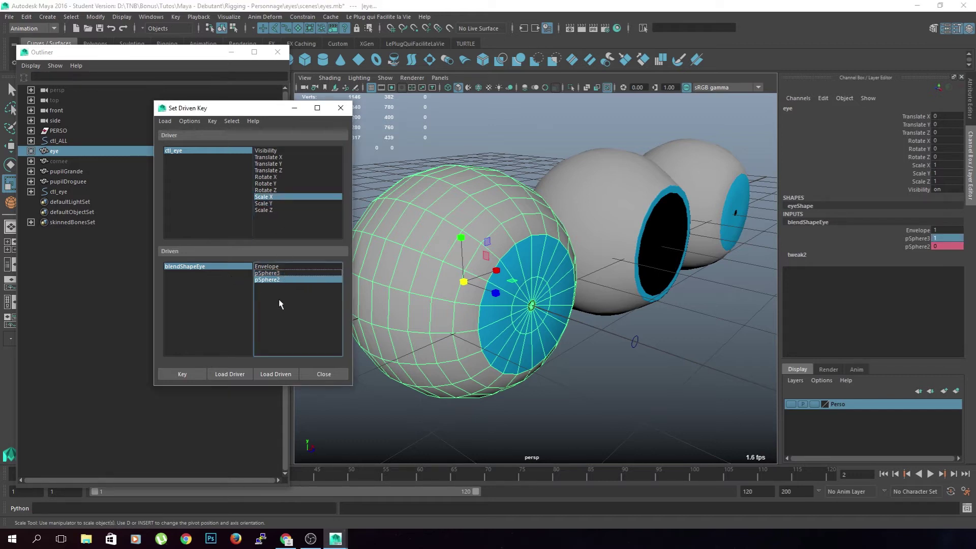
left_click(277, 274)
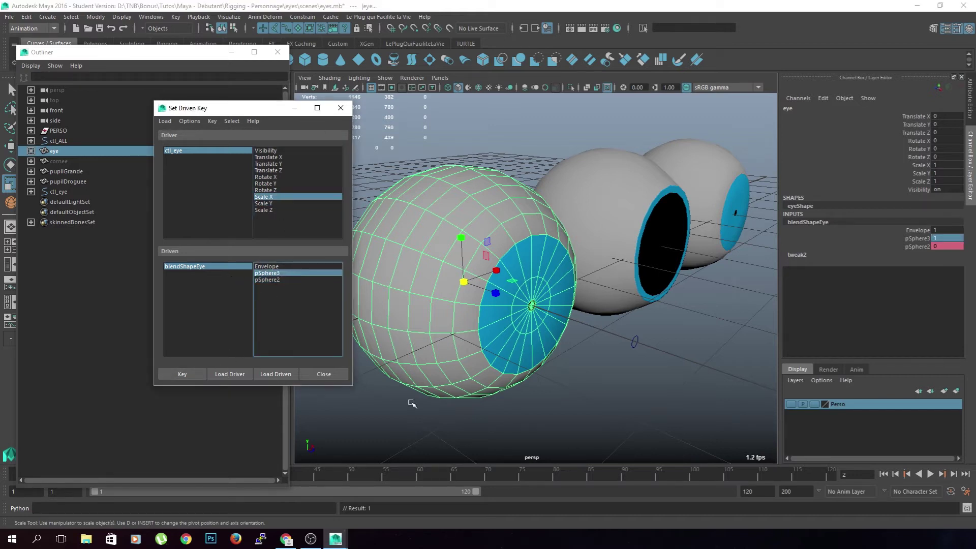
Set ctl_eye's Scale X, Y and Z to 1.5.
left_click(635, 341)
middle_click_drag(645, 387, 705, 383)
left_click_drag(706, 384, 684, 369, "alt")
left_click_drag(940, 166, 940, 181)
type("1.5")
key("Return")
Set blendShapeEye's pSphere2 weight to 1 and key only that weight against ctl_eye's Scale X.
left_click(276, 289)
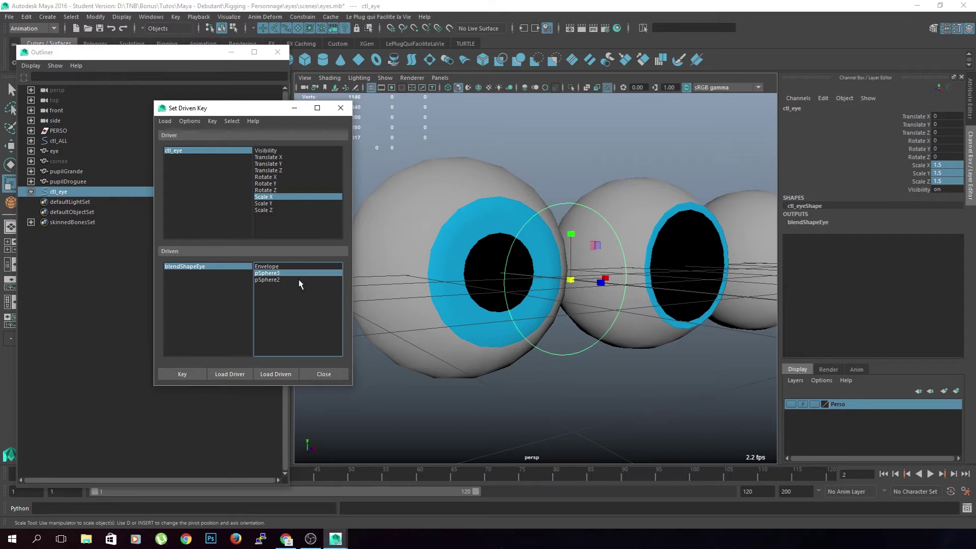
left_click(273, 279)
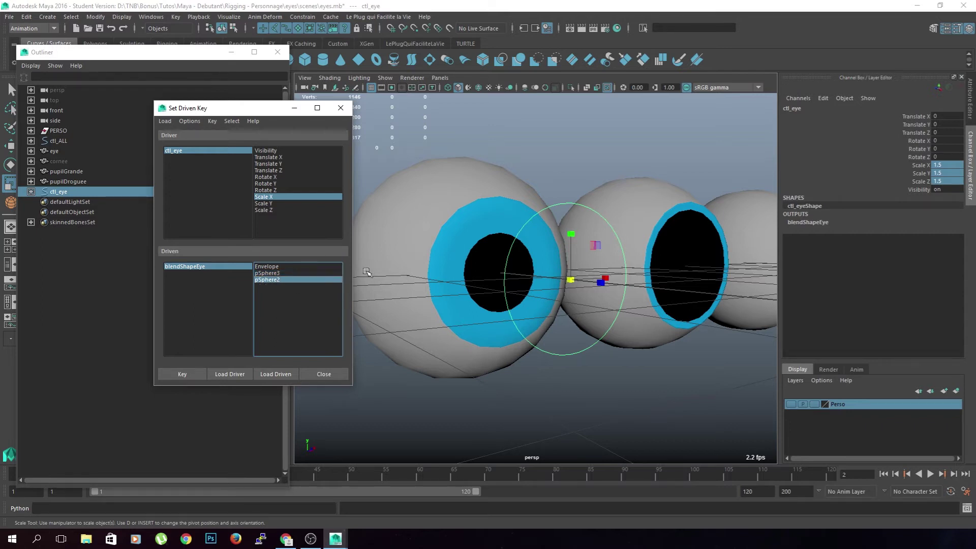
left_click(222, 267)
left_click(291, 279)
double_click(940, 133)
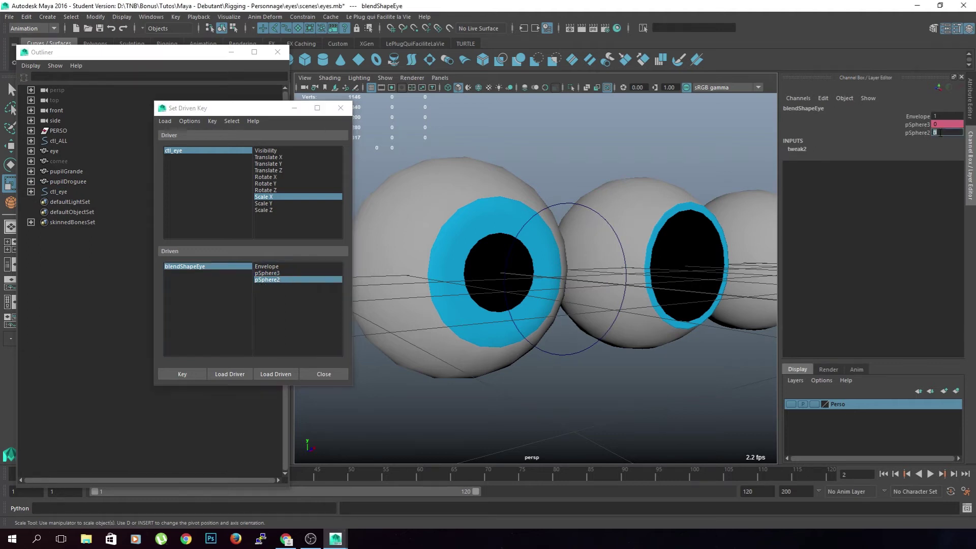
type("1")
key("Return")
left_click_drag(604, 299, 598, 308, "alt")
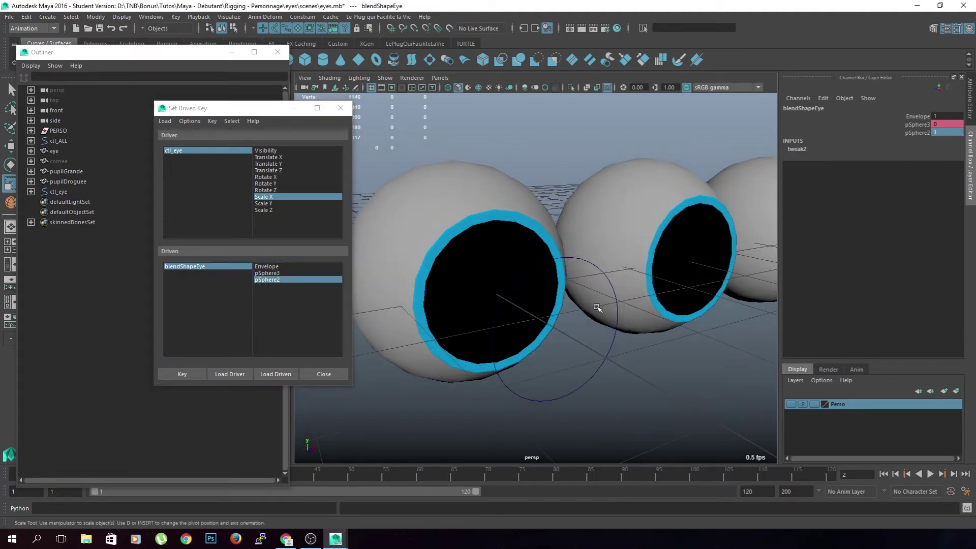
left_click(183, 374)
Scale ctl_eye down uniformly to about 0.91 to test how the pupil responds.
left_click(569, 390)
middle_click_drag(628, 422, 590, 413)
Open the Graph Editor for the eye and frame its driven key curves.
left_click(399, 188)
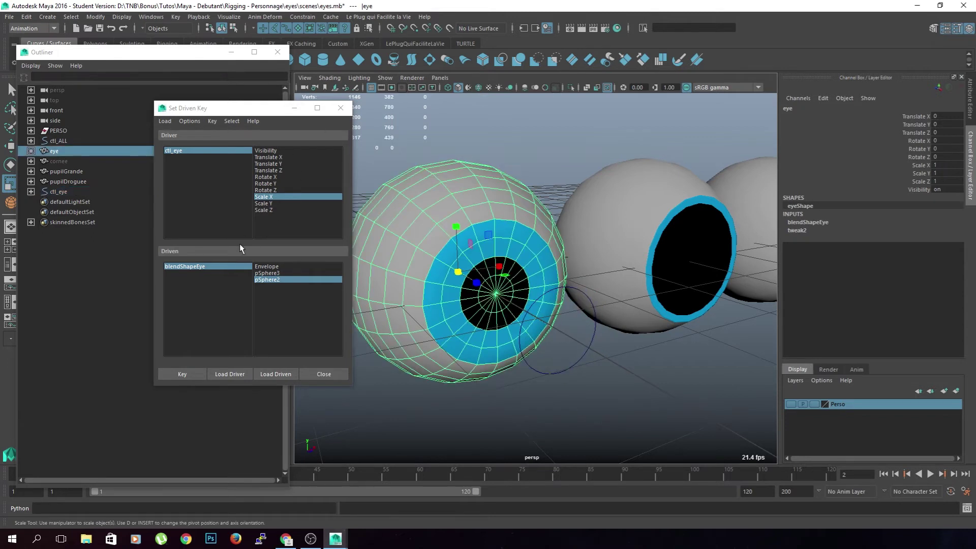
left_click(155, 18)
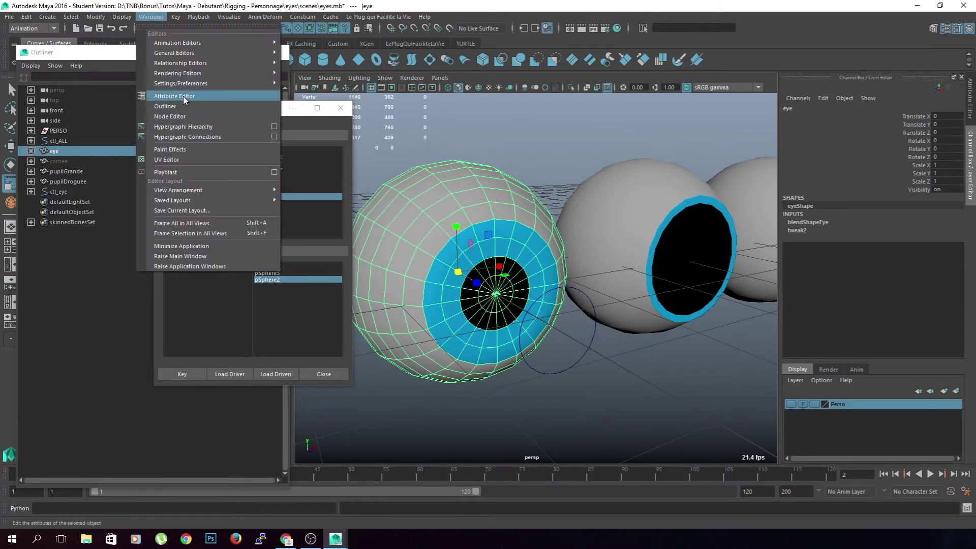
mouse_move(254, 44)
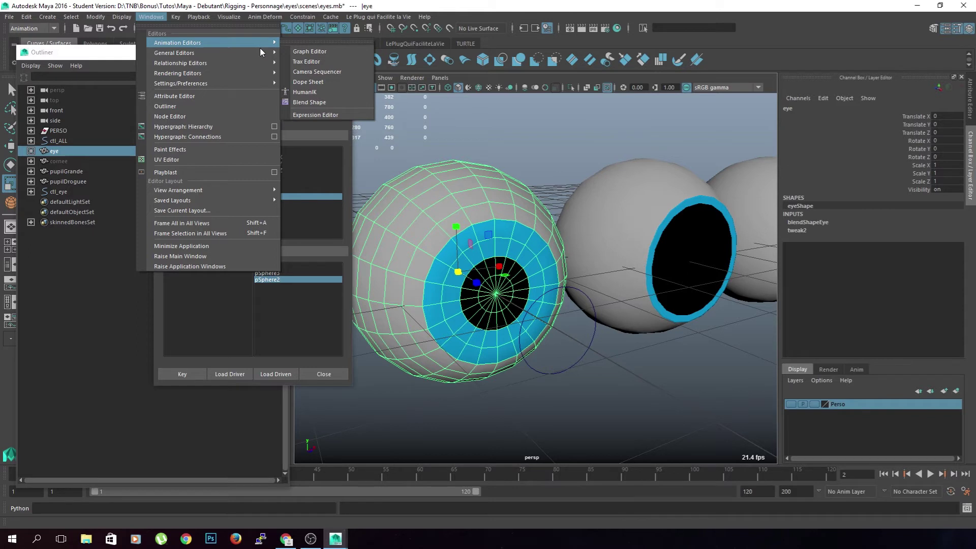
left_click(297, 50)
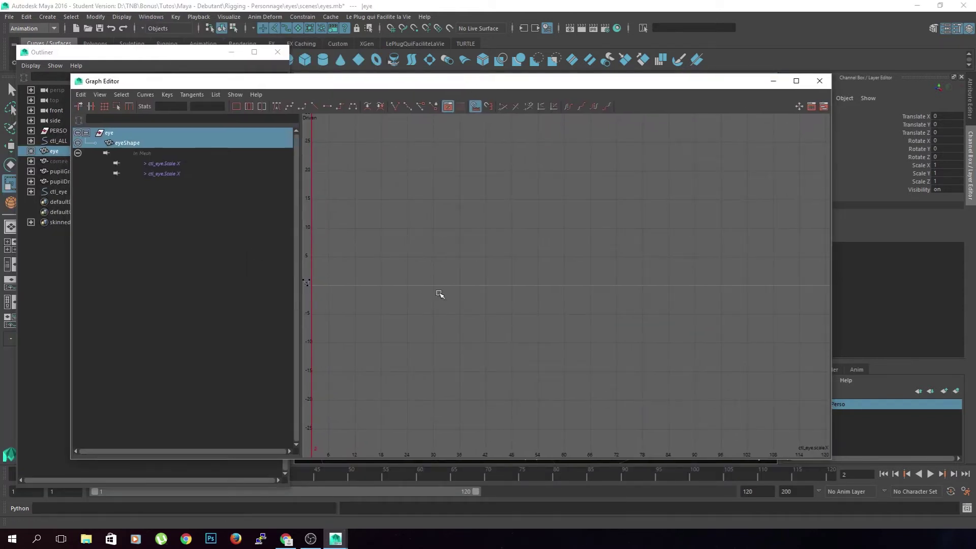
key("f")
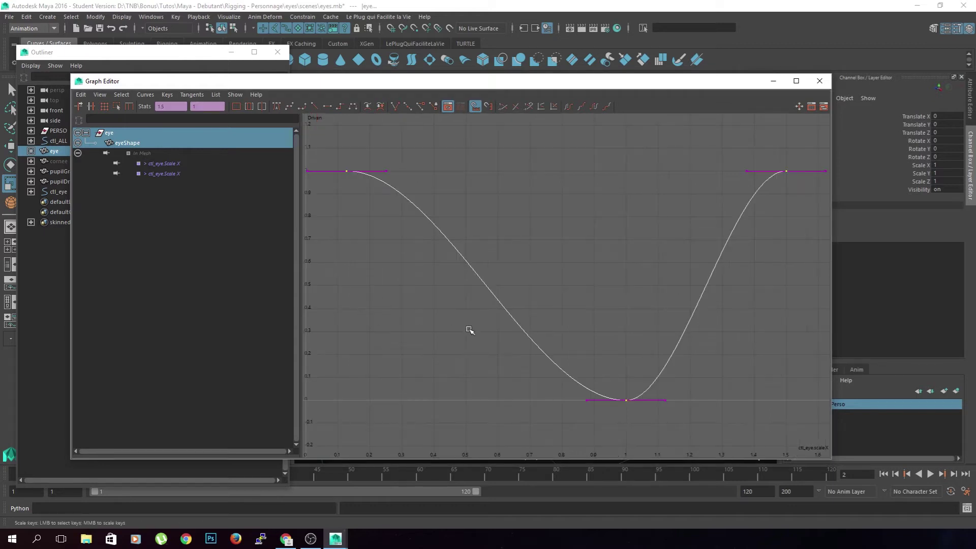
Give all the keys on the eye's driven curves linear tangents and close the Graph Editor.
left_click(468, 329)
scroll(469, 305, "down", 8)
left_click_drag(682, 226, 529, 336)
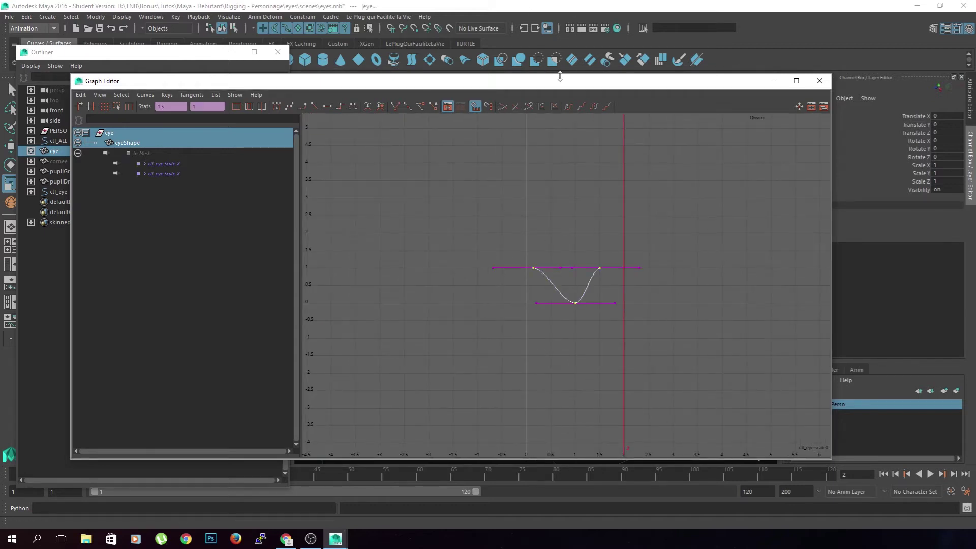
left_click(315, 106)
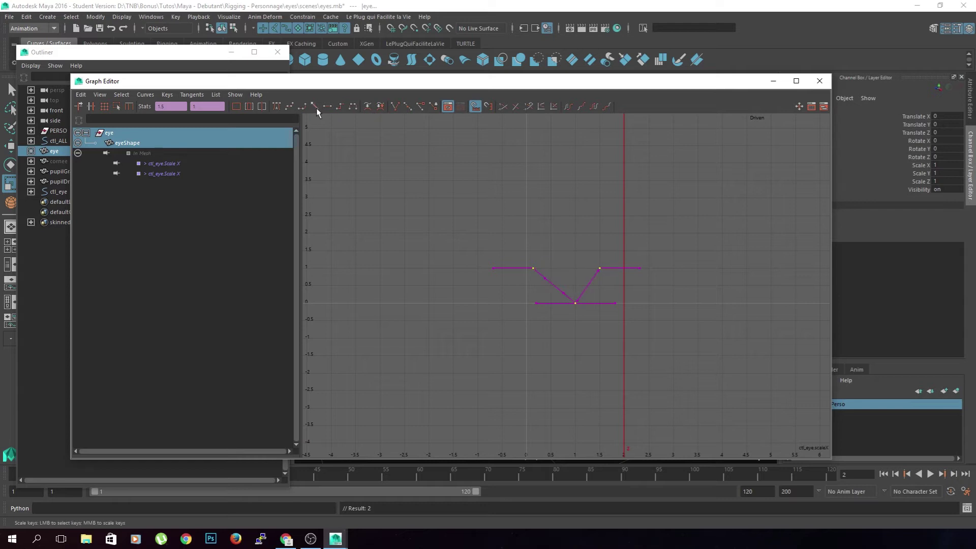
left_click(458, 182)
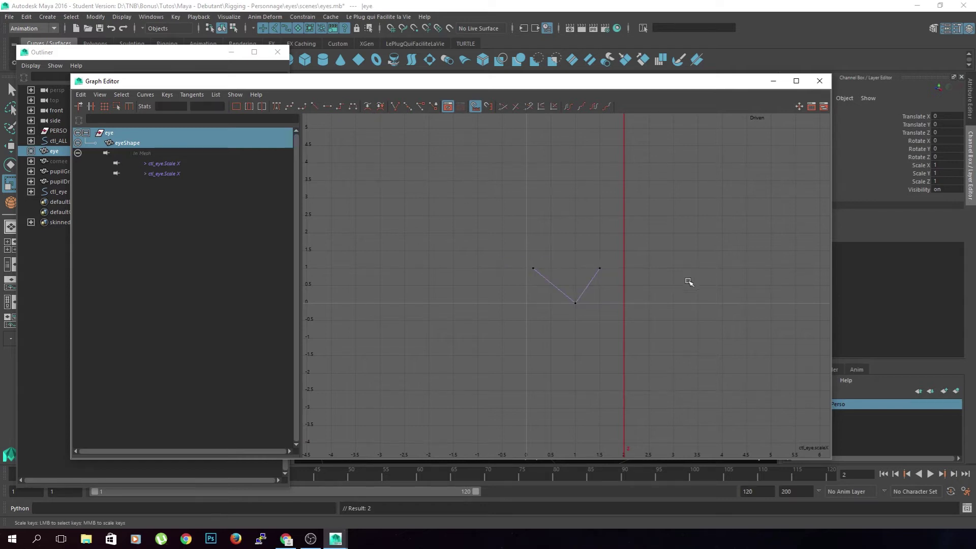
left_click(819, 81)
Test the pupil by scaling ctl_eye uniformly, and undo the scaling.
left_click(584, 374)
middle_click_drag(584, 375, 545, 414)
key("ctrl+z")
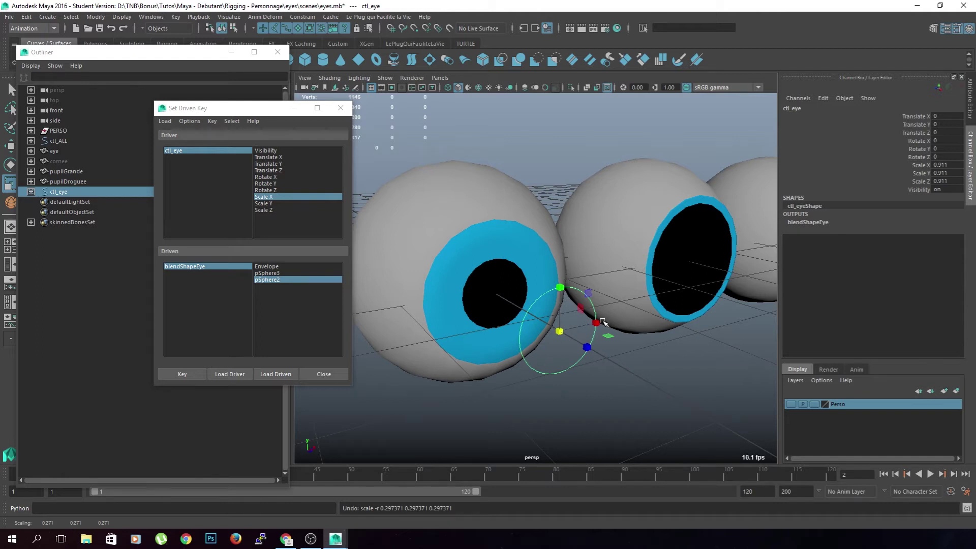
Enable the minimum and maximum scale limits on X, Y and Z for ctl_eye, and test them by scaling the controller up.
left_click(965, 120)
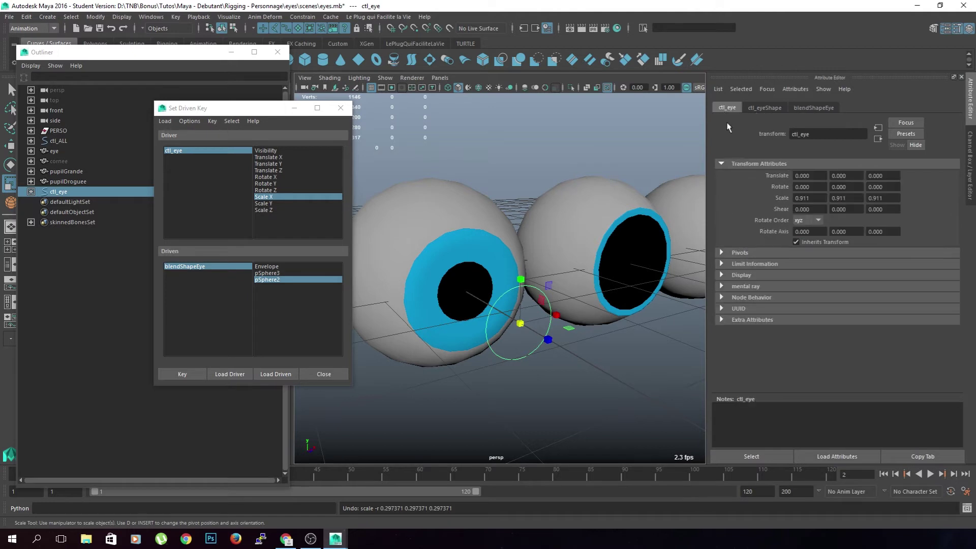
left_click(726, 265)
scroll(771, 311, "down", 2)
left_click(729, 330)
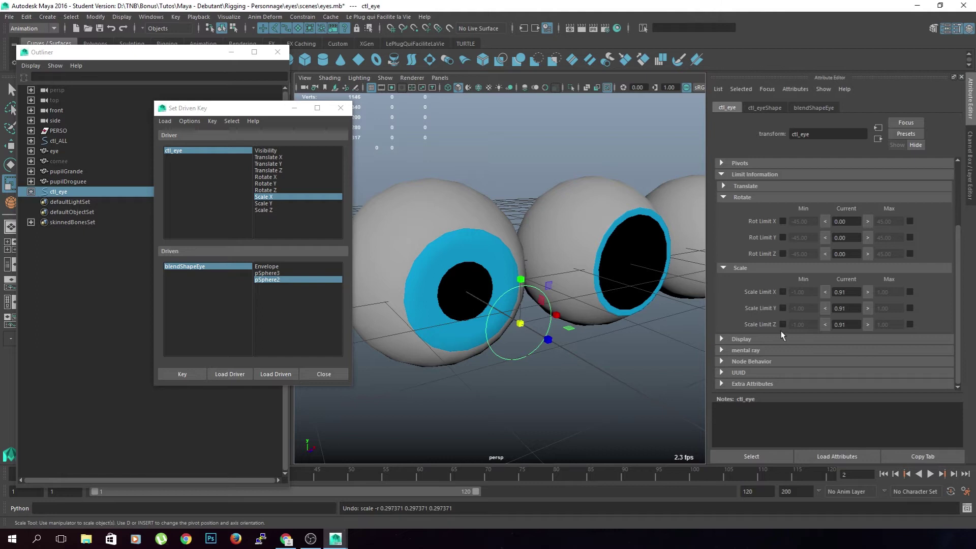
left_click(782, 308)
left_click(783, 291)
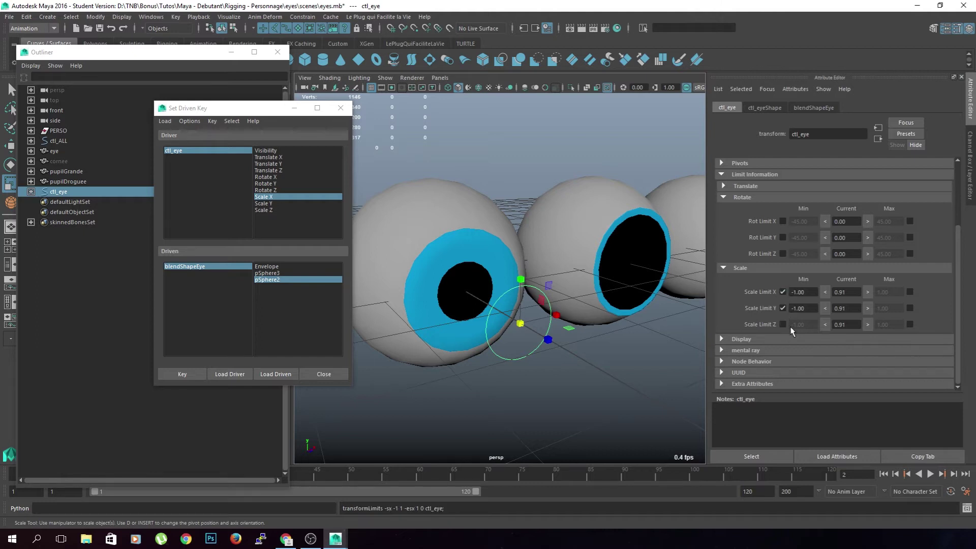
left_click(783, 324)
left_click(910, 292)
left_click(909, 308)
left_click(910, 324)
middle_click_drag(607, 364, 627, 363)
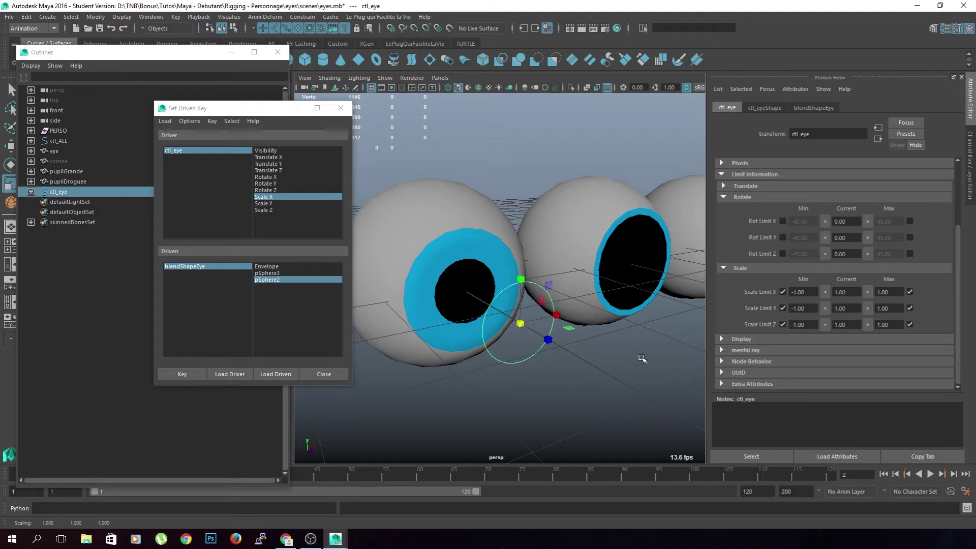
Set ctl_eye's maximum scale limits on X, Y and Z to 1.5.
double_click(886, 293)
type("1.5")
key("Return")
double_click(890, 308)
type("1.5")
key("Return")
double_click(881, 325)
type("1.5")
key("Return")
Scale ctl_eye down to about 0.11 and set its minimum scale limits on X, Y and Z to 0.1.
middle_click_drag(631, 422, 558, 410)
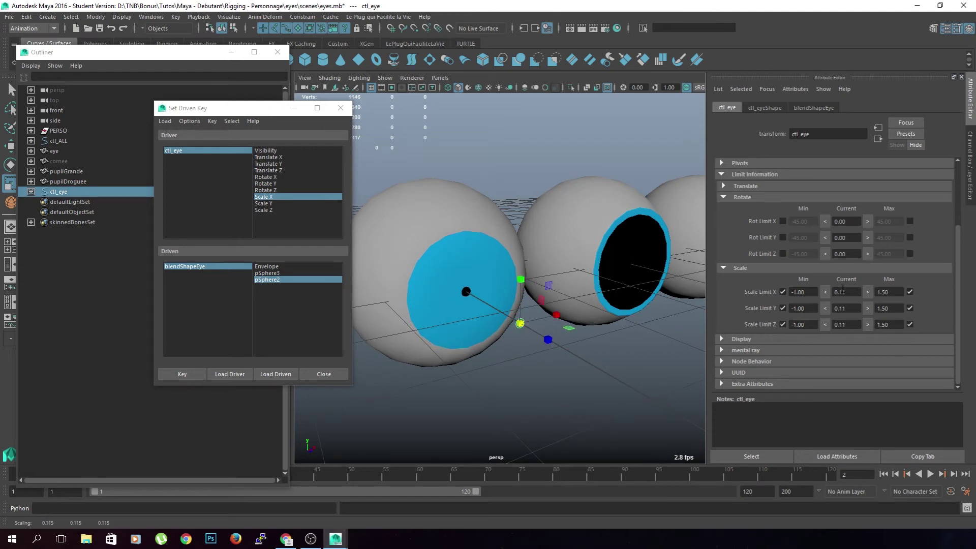
double_click(810, 295)
type("0.1")
double_click(798, 310)
type("0.")
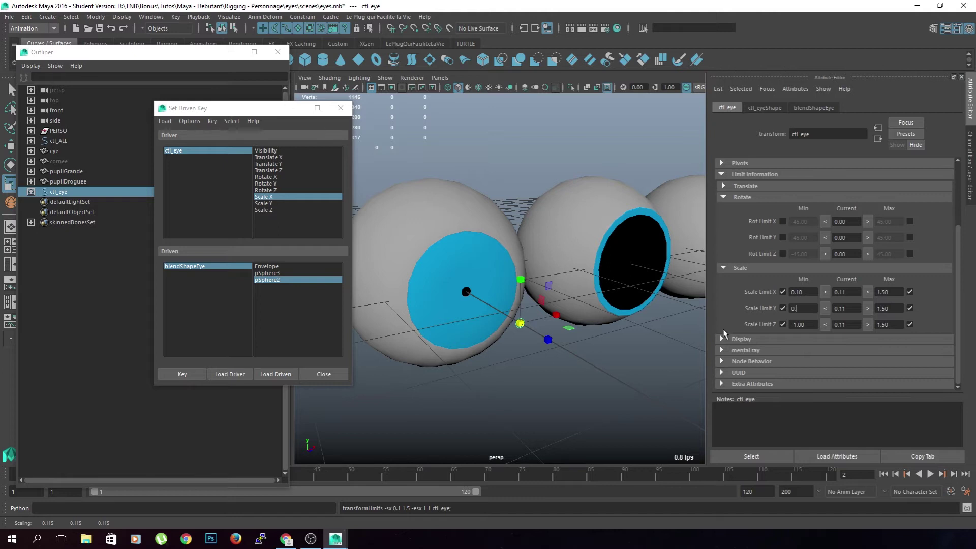
type("1")
double_click(811, 325)
type("0.1")
Test the limits by scaling ctl_eye to about 0.37, and examine the blendShapeEye weights.
left_click(539, 350)
left_click(520, 329)
mouse_move(520, 324)
left_mouse_down()
mouse_move(634, 391)
mouse_move(466, 388)
mouse_move(542, 395)
mouse_move(541, 381)
mouse_move(676, 429)
mouse_move(523, 337)
left_mouse_up()
left_click(814, 108)
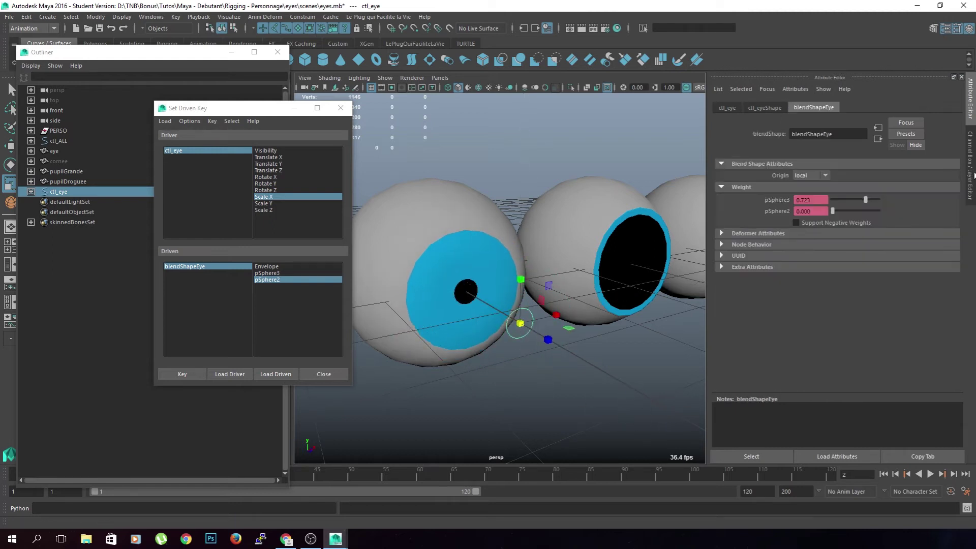
Reset ctl_eye's Scale X, Y and Z to 1 and clear the selection.
key("ctrl+a")
left_click_drag(948, 165, 947, 183)
type("1")
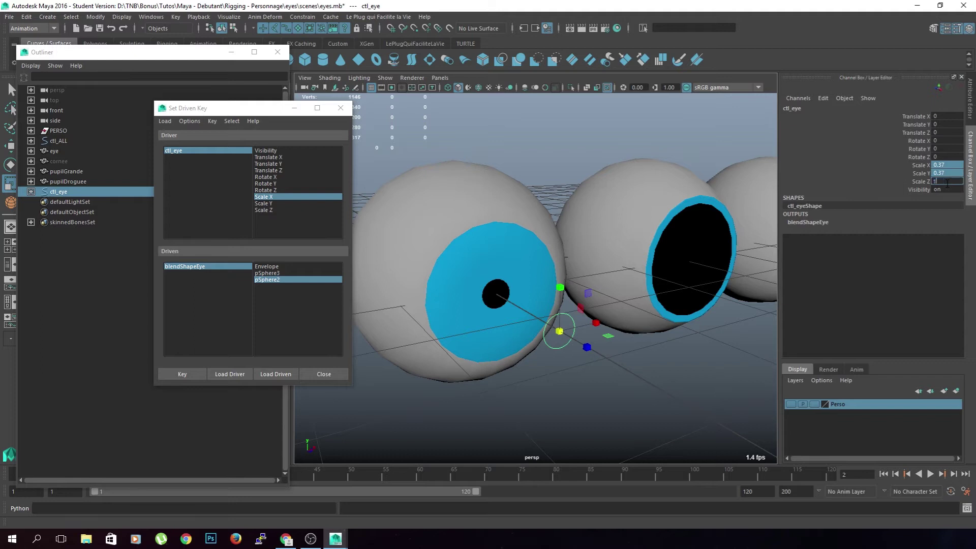
key("Return")
left_click(645, 403)
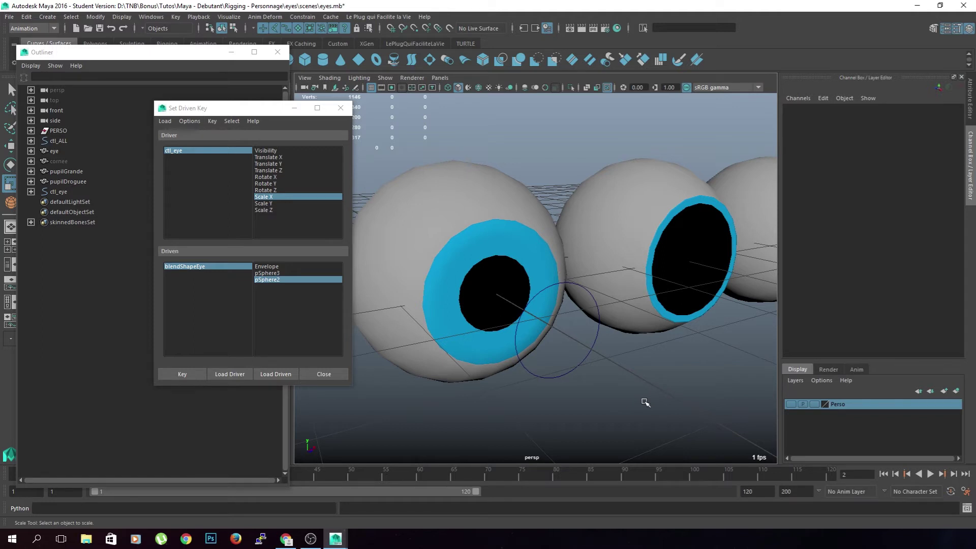
Group pupilGrande and pupilDroguee together and name the group BS_Eyes.
scroll(636, 394, "down", 6)
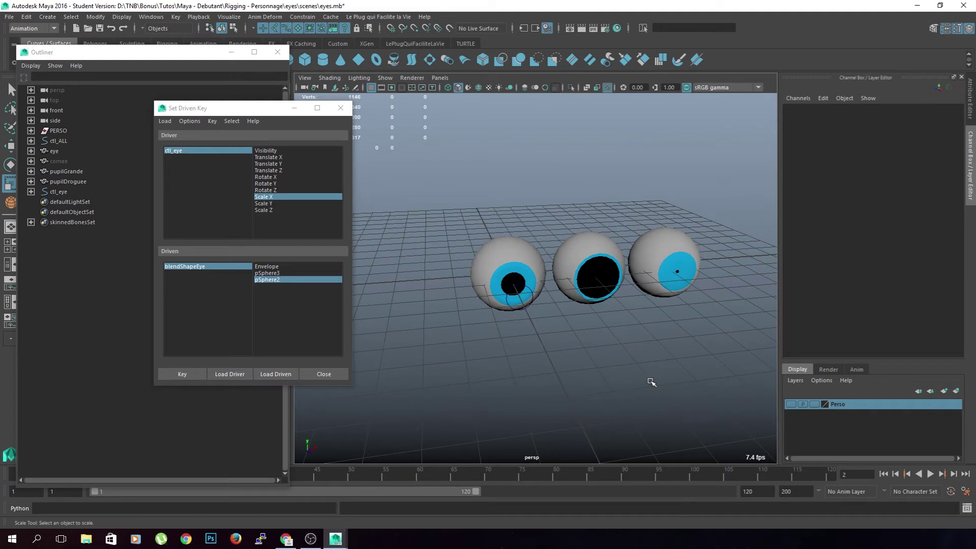
left_click_drag(652, 381, 610, 377, "alt")
left_click_drag(727, 216, 537, 309)
left_click(611, 369)
left_click(611, 267)
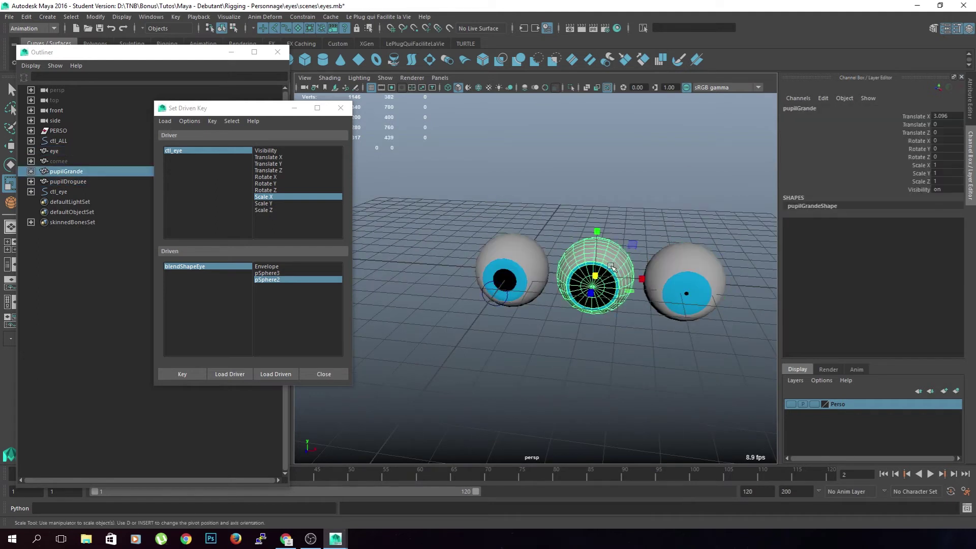
left_click(685, 264, "shift")
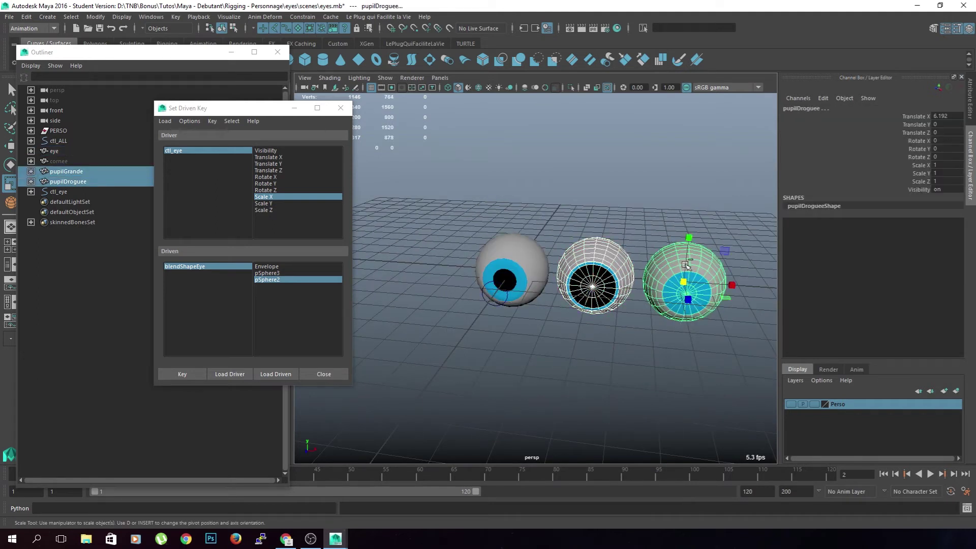
key("ctrl+g")
left_click(95, 181)
double_click(95, 181)
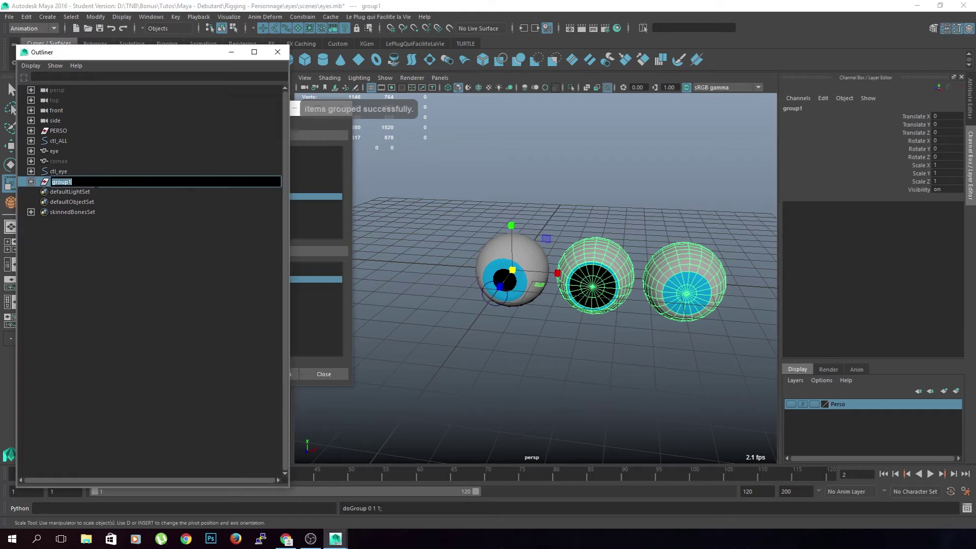
type("BS_Eyes")
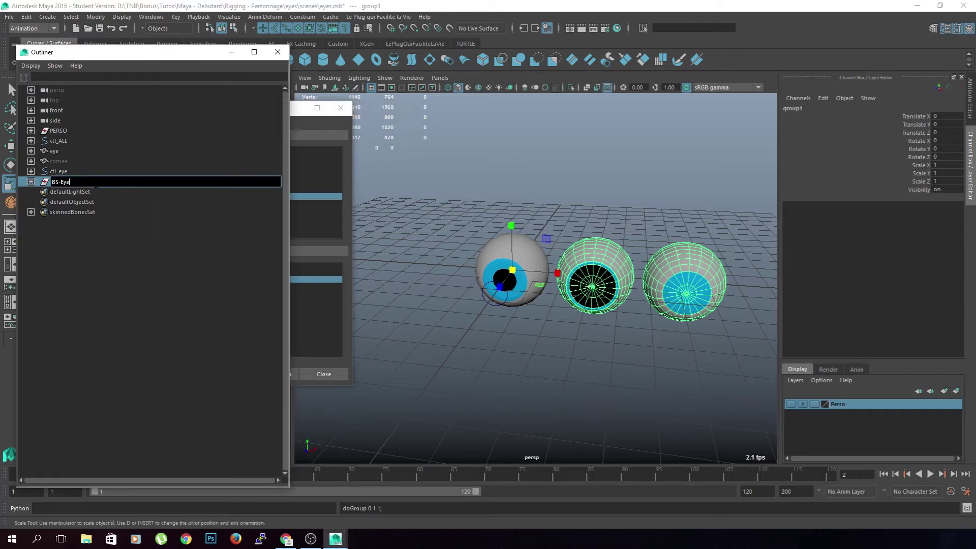
key("Return")
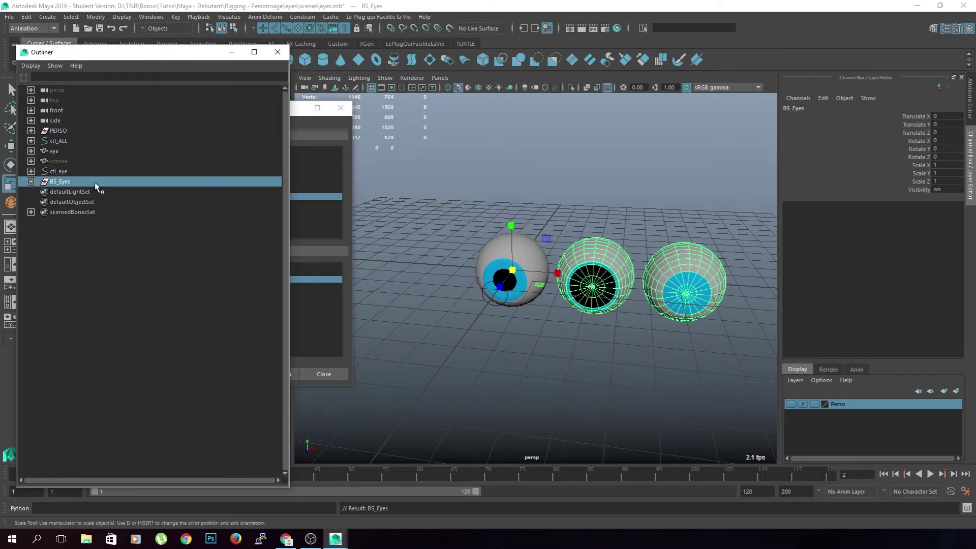
Move the BS_Eyes group into the group under PERSO's GEO that holds the other BS_ blend shapes.
left_click(31, 130)
mouse_move(49, 234)
middle_mouse_down()
mouse_move(70, 183)
mouse_move(50, 229)
mouse_move(59, 235)
mouse_move(52, 164)
mouse_move(71, 203)
mouse_move(68, 360)
mouse_move(77, 162)
middle_mouse_up()
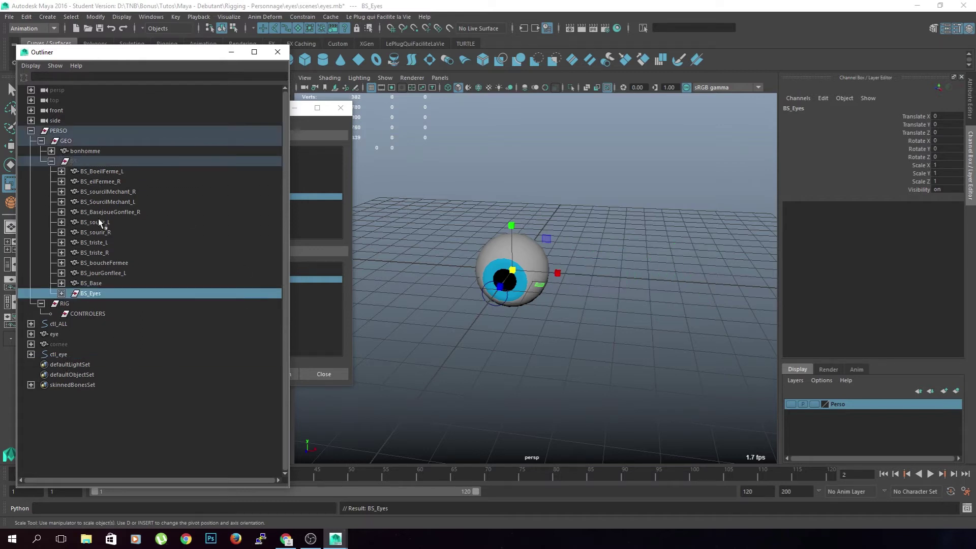
Collapse the blend-shape group under GEO and unhide the cornee mesh around the eye.
left_click(51, 161)
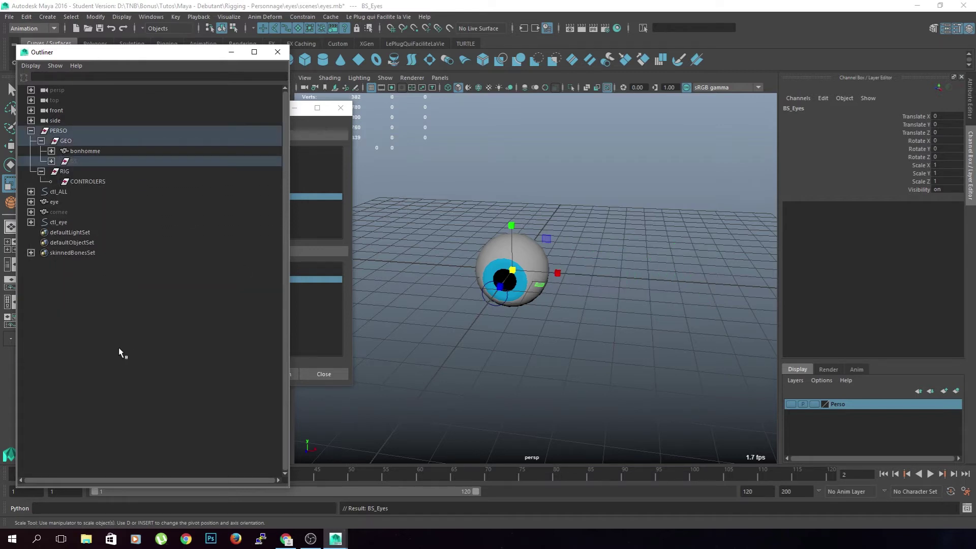
left_click(72, 222)
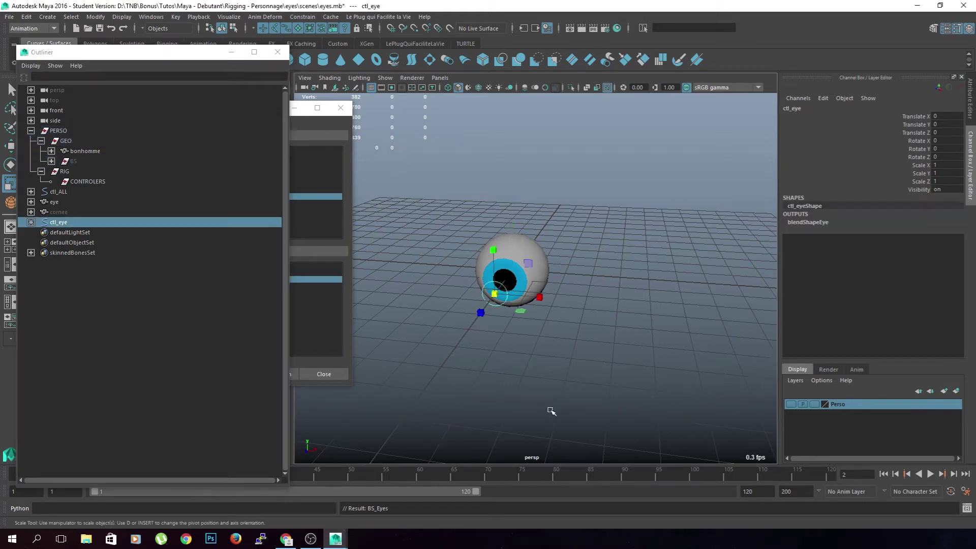
left_click_drag(551, 410, 574, 405, "alt")
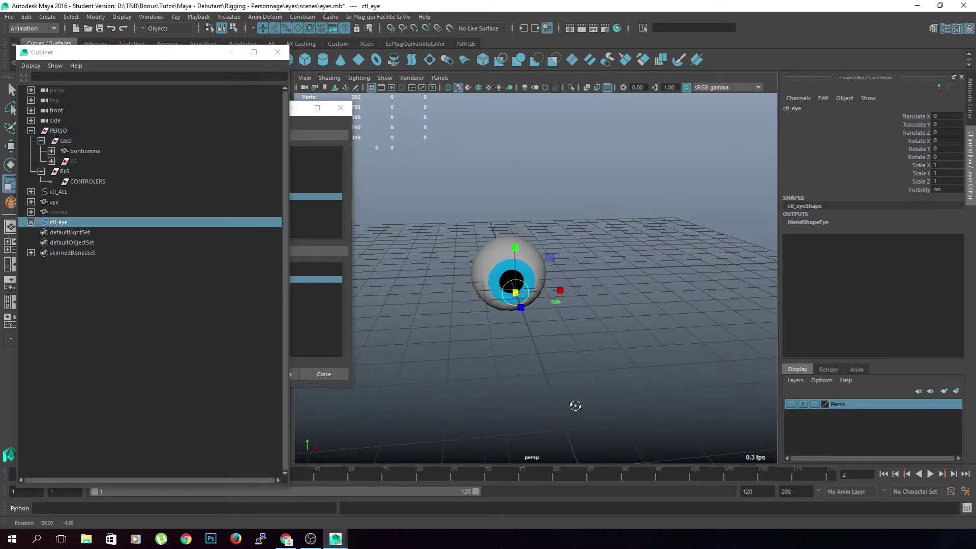
left_click(69, 210)
key("h")
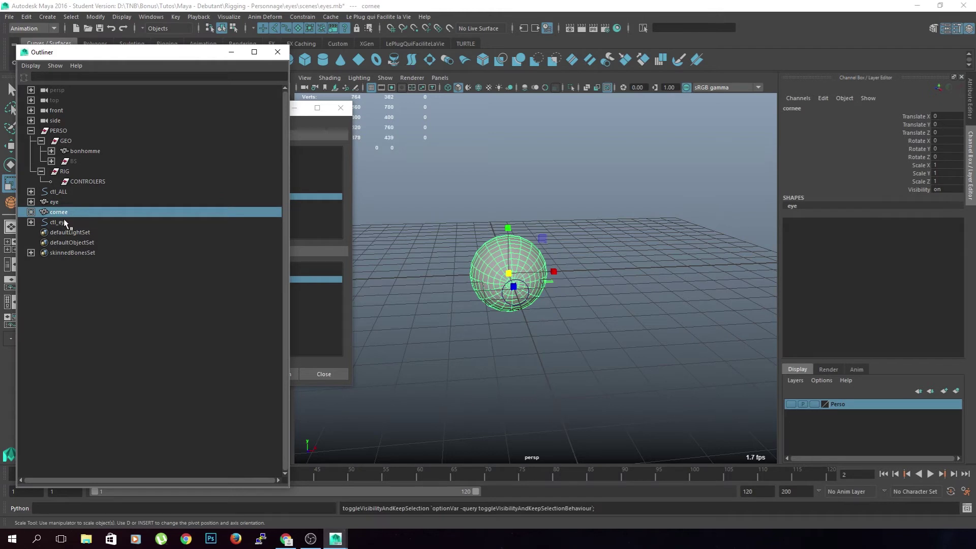
scroll(618, 344, "up", 5)
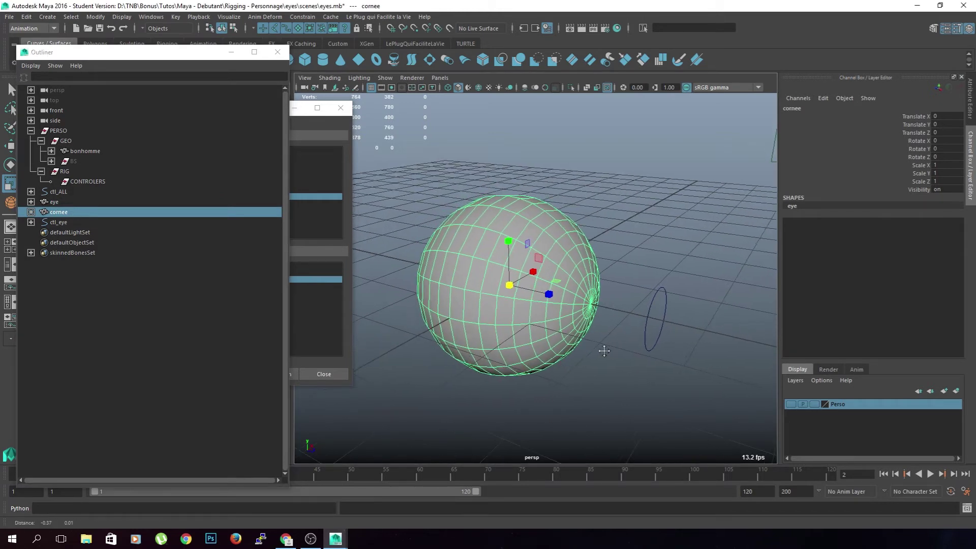
left_click(102, 309)
Group eye, cornee and ctl_eye together and name the group Eye.
left_click(75, 209)
left_click(65, 202)
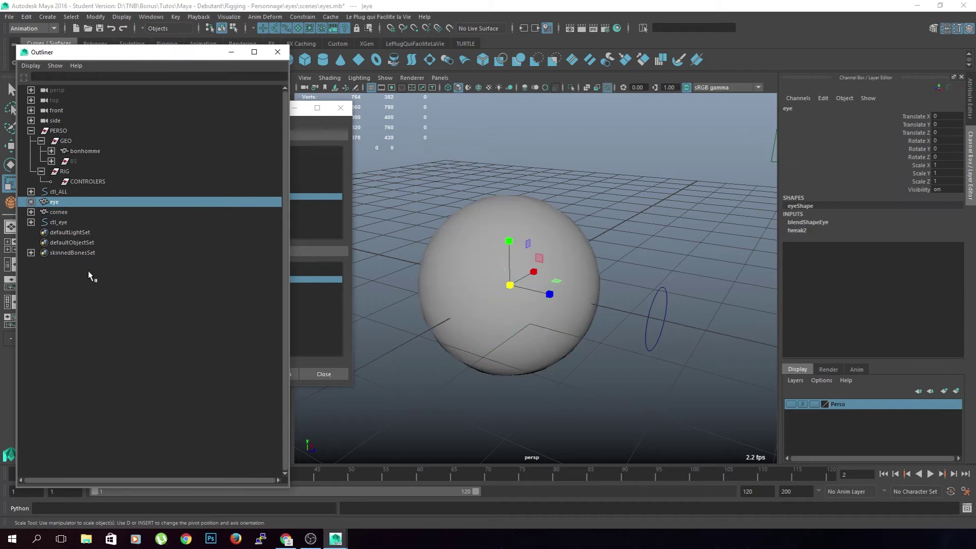
left_click(76, 212, "ctrl")
key("ctrl+g")
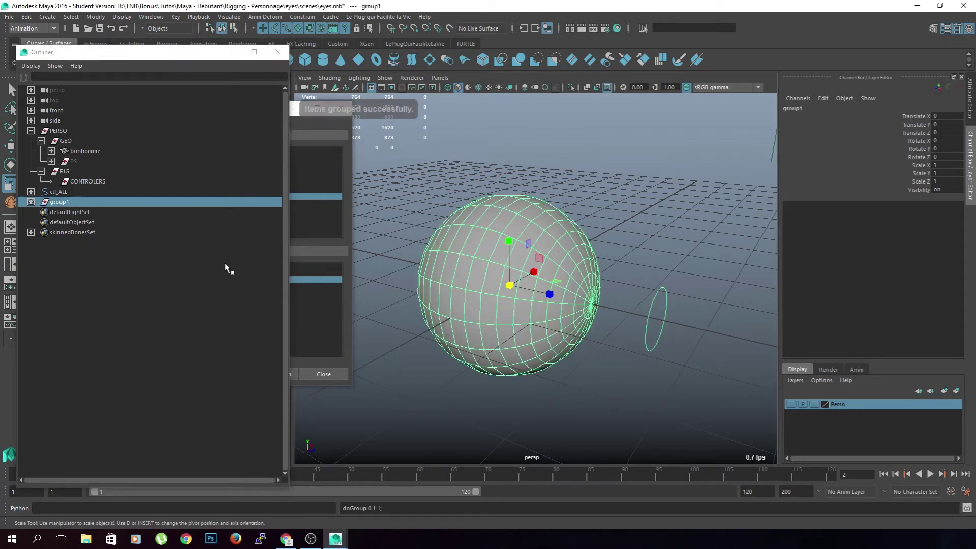
double_click(62, 201)
type("Eye")
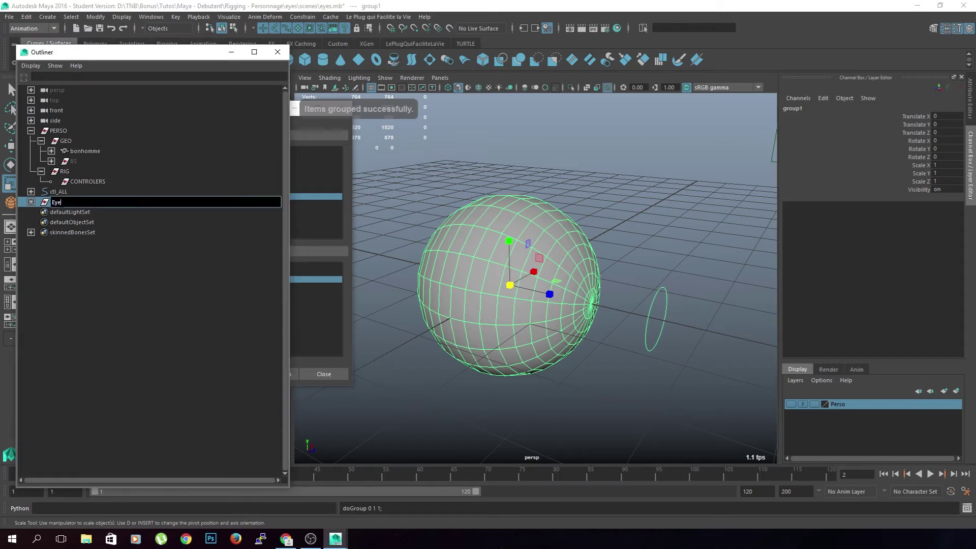
key("Return")
left_click(114, 300)
left_click(52, 202)
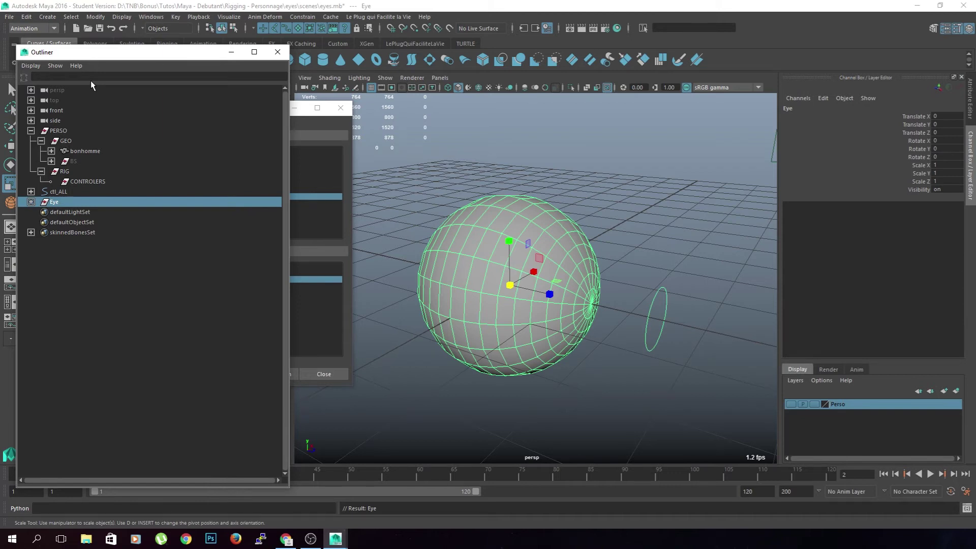
Duplicate the Eye group with Duplicate Special as one copy under World, including its input graph.
scroll(665, 219, "down", 5)
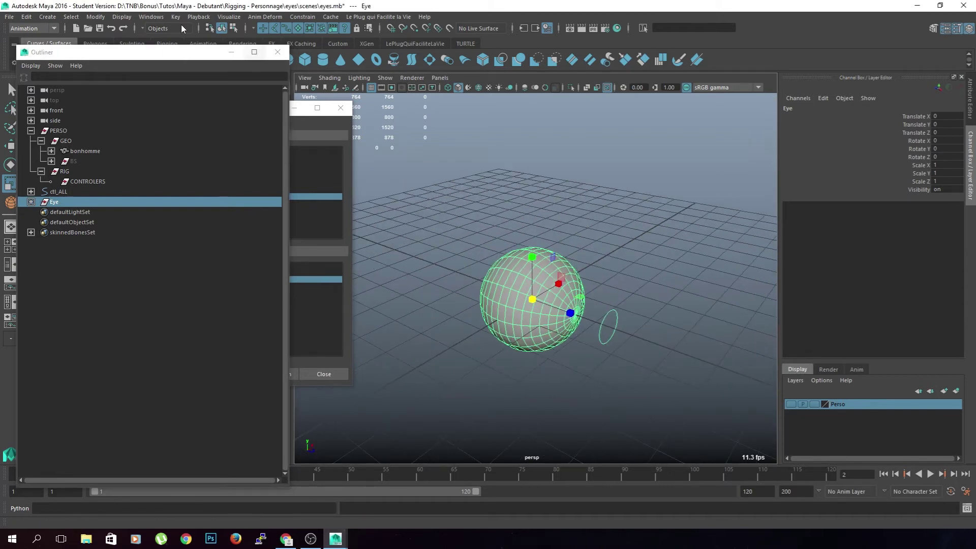
left_click(26, 17)
mouse_move(77, 137)
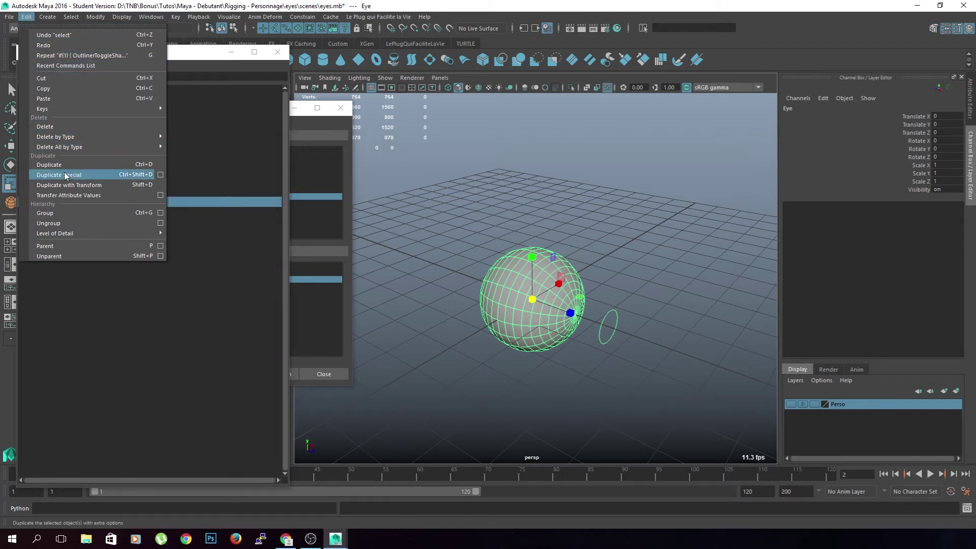
left_click(160, 175)
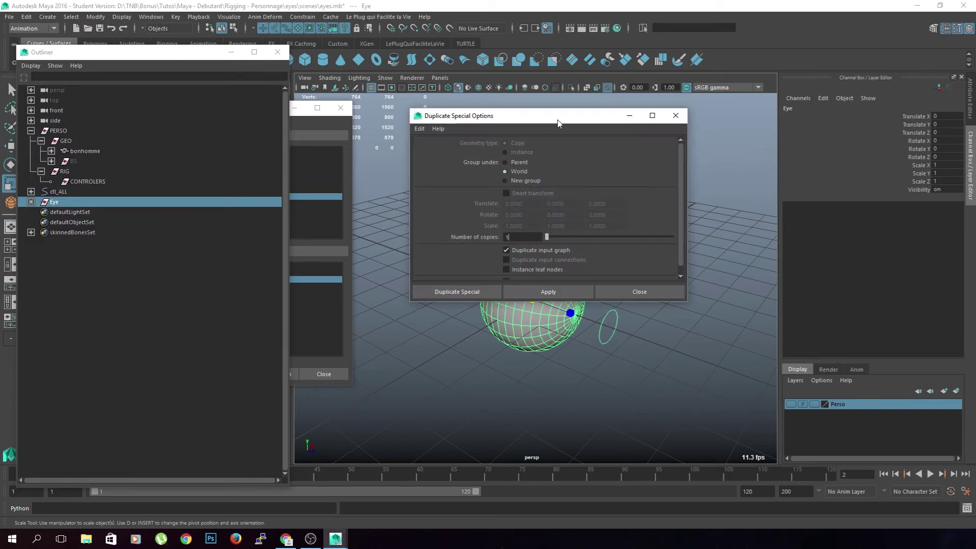
left_click_drag(560, 123, 675, 119)
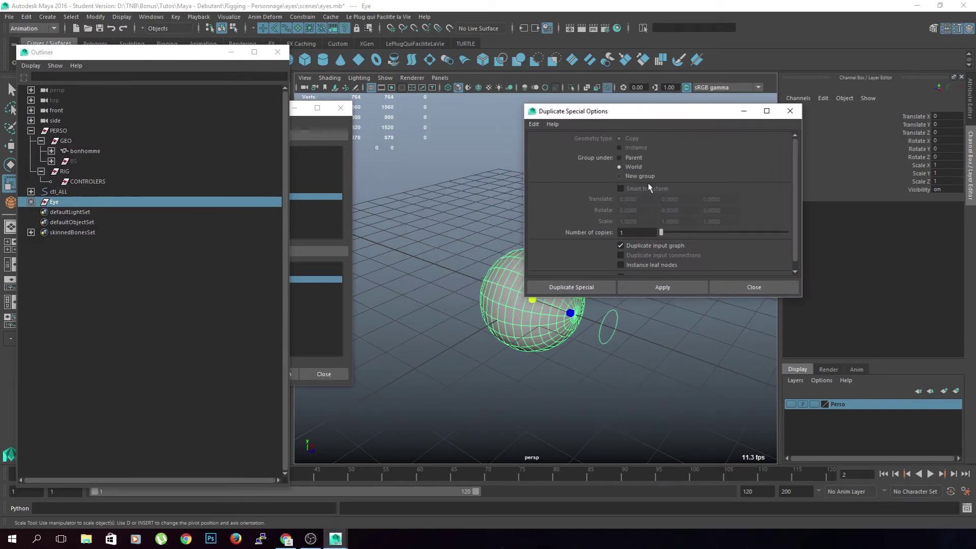
scroll(757, 214, "down", 1)
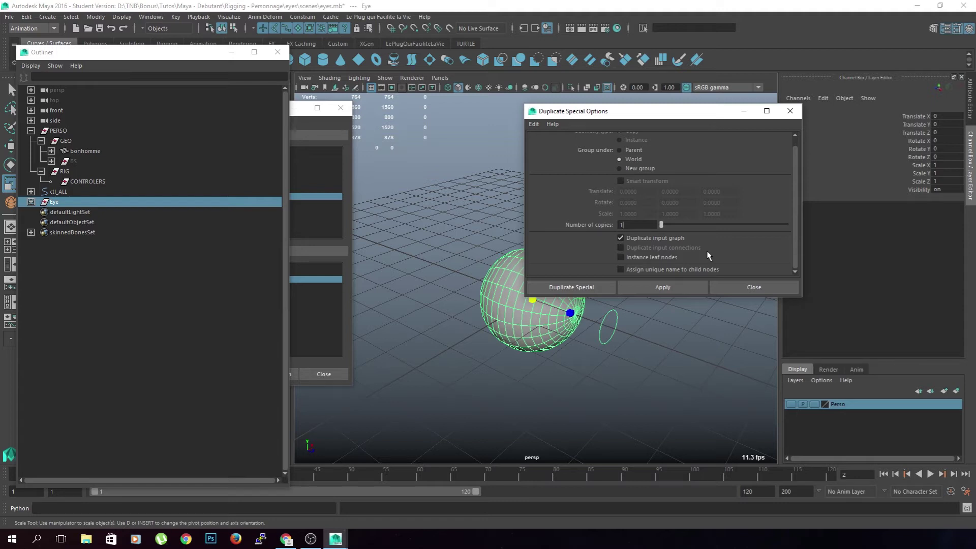
left_click(605, 289)
Expand the duplicated eye group and rename it EyeR.
left_click(101, 309)
left_click(72, 212)
left_click(31, 212)
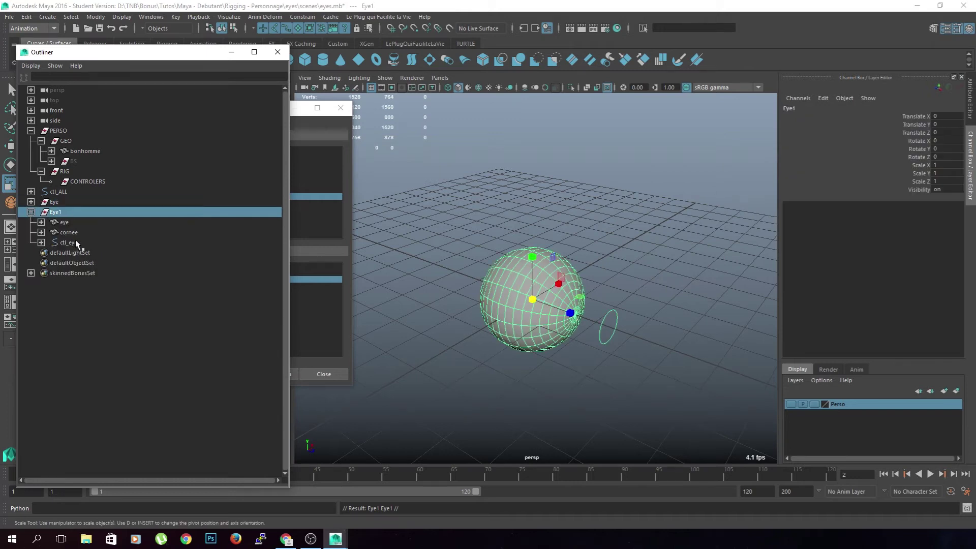
double_click(56, 212)
type("EyeR")
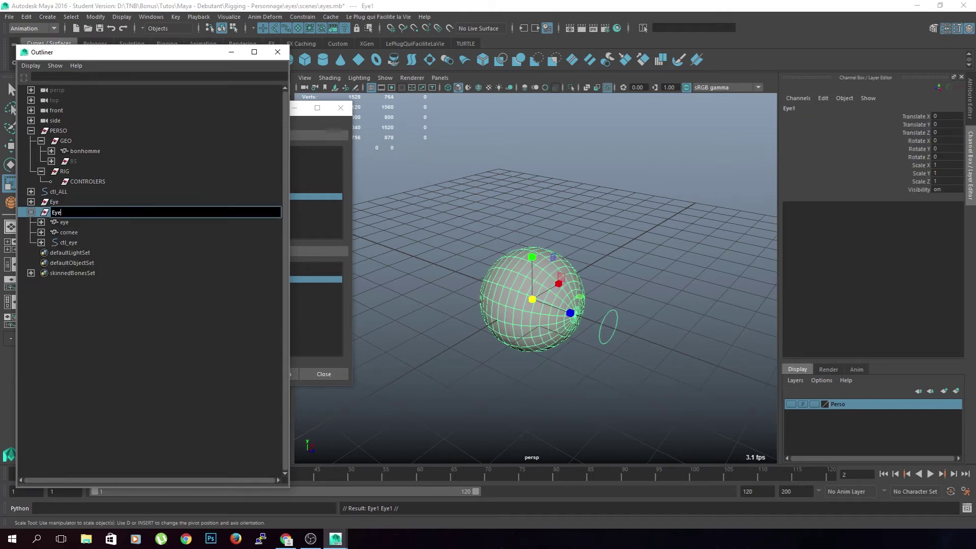
key("Return")
Rename the children of the EyeR group as eyeR, corneeR and ctl_eyeR.
left_click(74, 222)
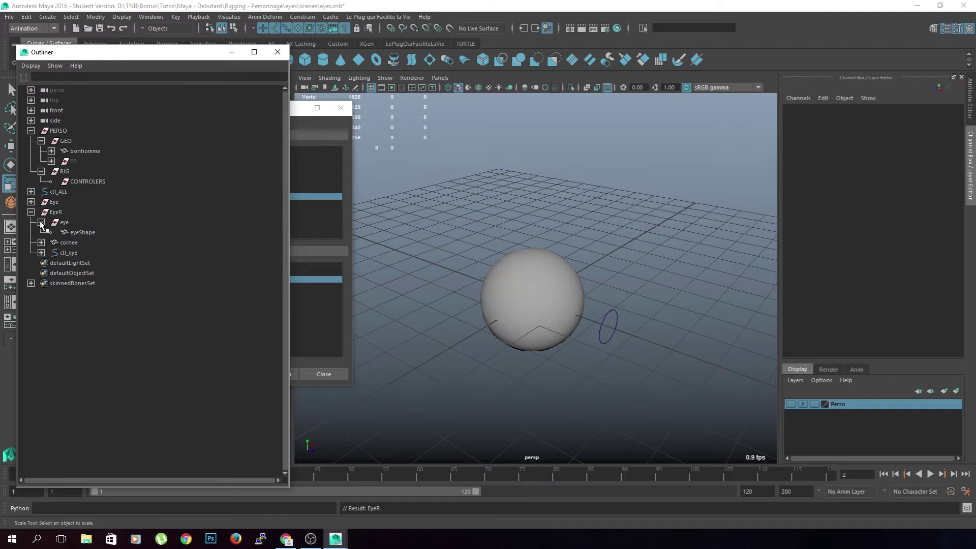
double_click(74, 224)
key("End")
type("R")
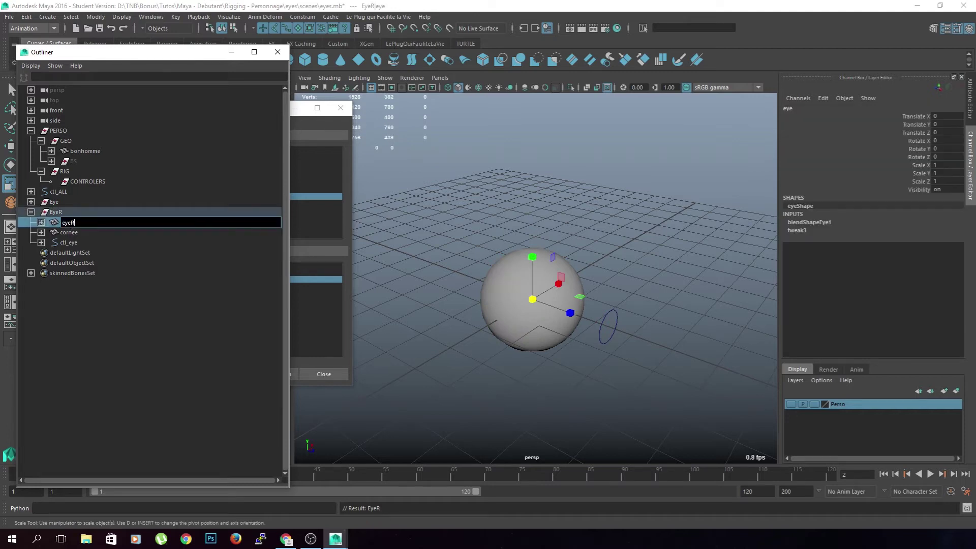
left_click(74, 232)
double_click(82, 231)
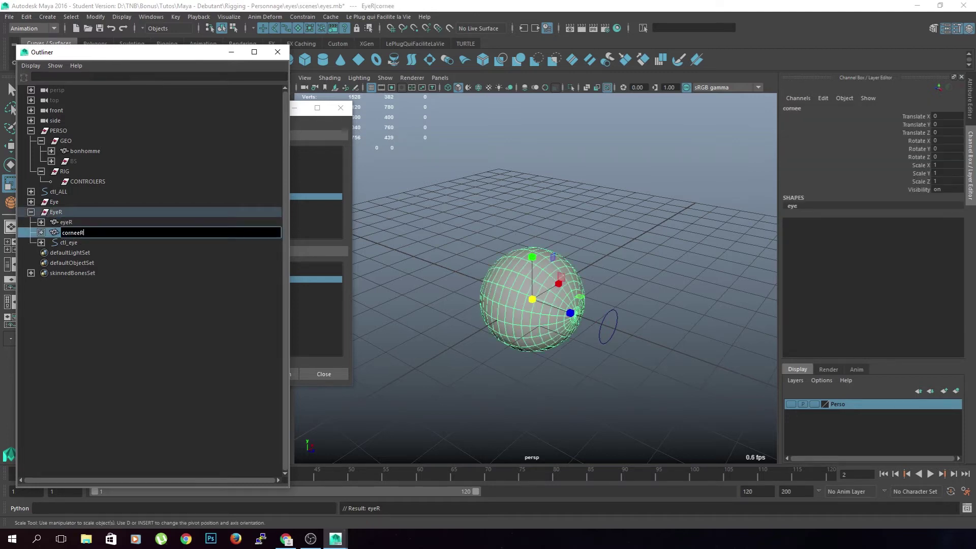
left_click(83, 243)
double_click(71, 242)
key("End")
type("R")
left_click(136, 279)
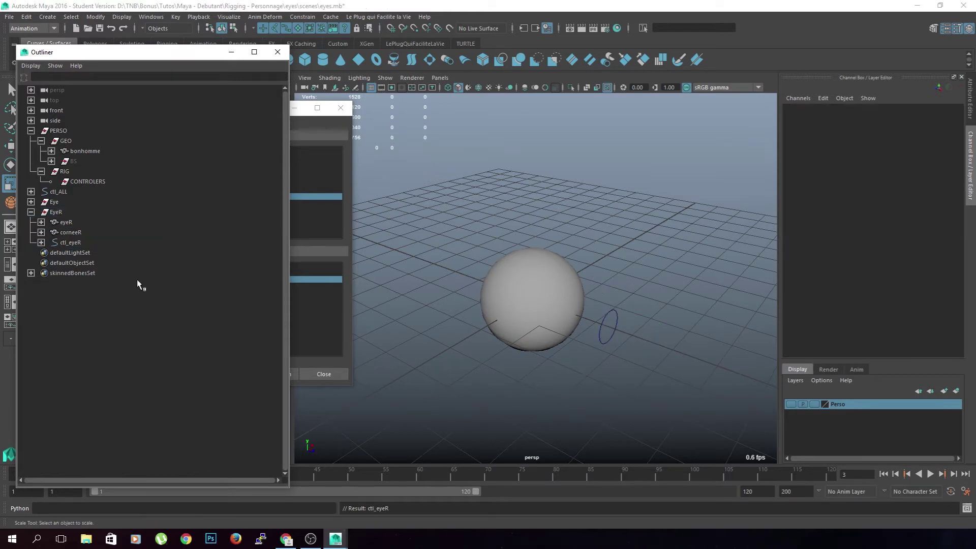
Hide the original Eye group.
left_click(84, 243)
left_click(74, 203)
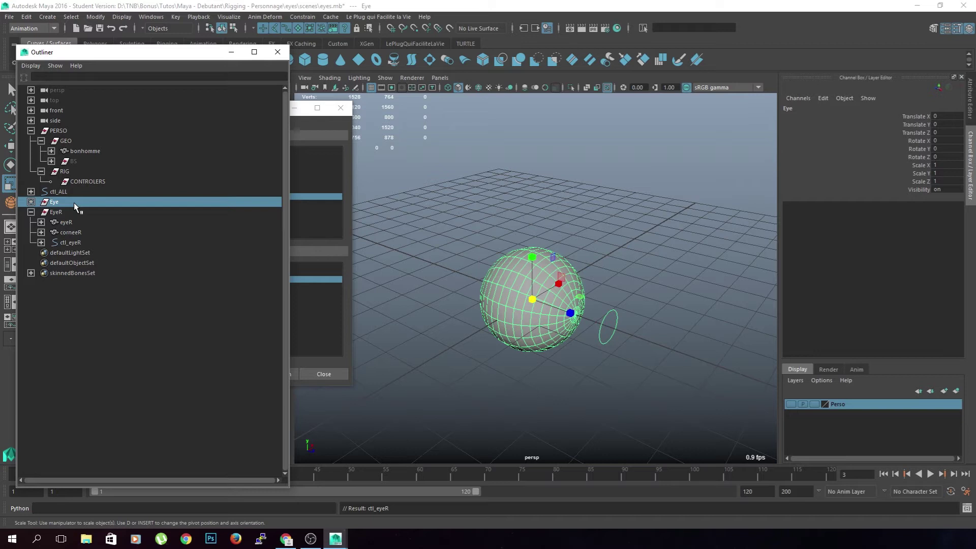
left_click(74, 203, "ctrl")
Hide corneeR inside the EyeR group, leaving ctl_eyeR visible.
left_click(77, 212)
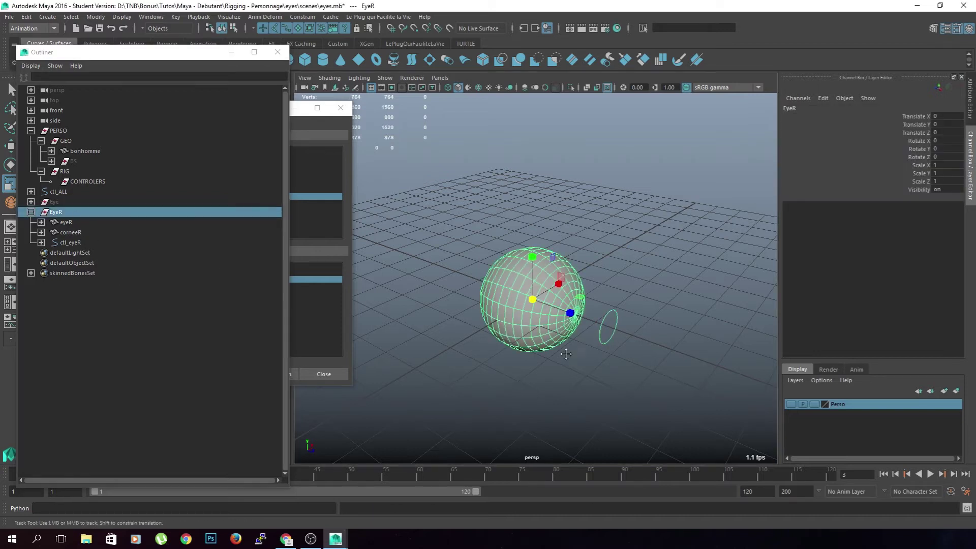
left_click(89, 242)
key("ctrl+h")
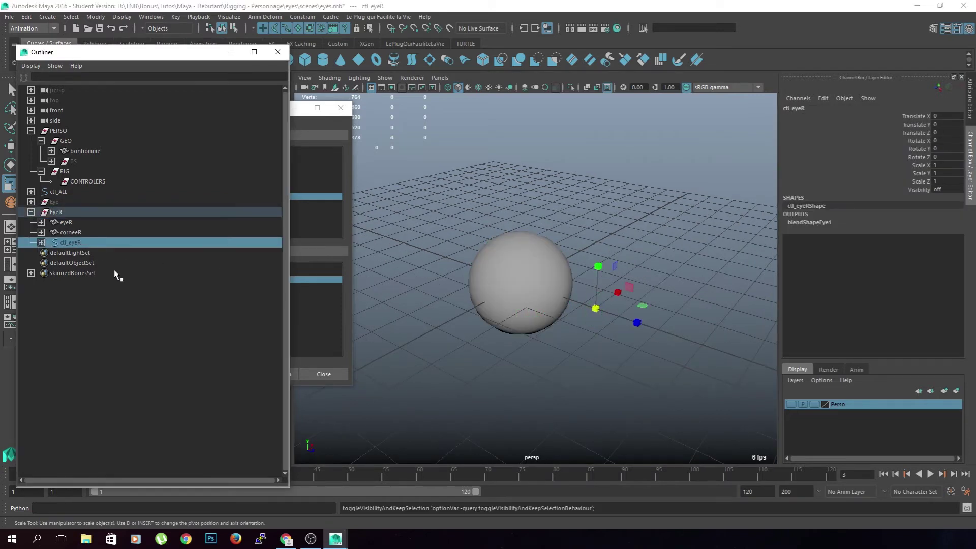
key("ctrl+h")
left_click(105, 231)
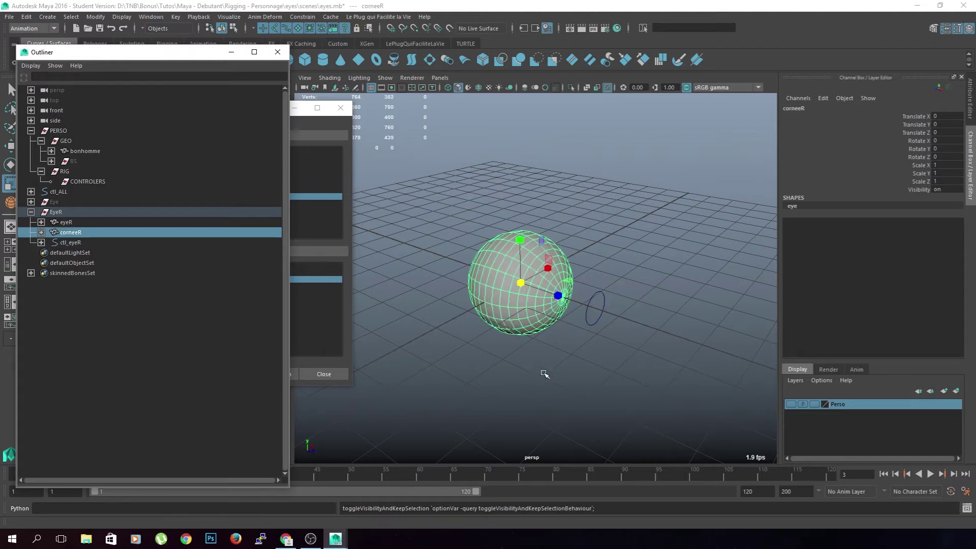
key("ctrl+h")
Test the duplicated pupil control by scaling ctl_eyeR, and reset its Scale X, Y and Z to 1.
left_click(457, 344)
left_click_drag(649, 328, 616, 354)
mouse_move(616, 353)
middle_mouse_down()
mouse_move(652, 374)
mouse_move(590, 350)
mouse_move(618, 358)
middle_mouse_up()
left_click_drag(943, 165, 945, 188)
type("1")
key("Return")
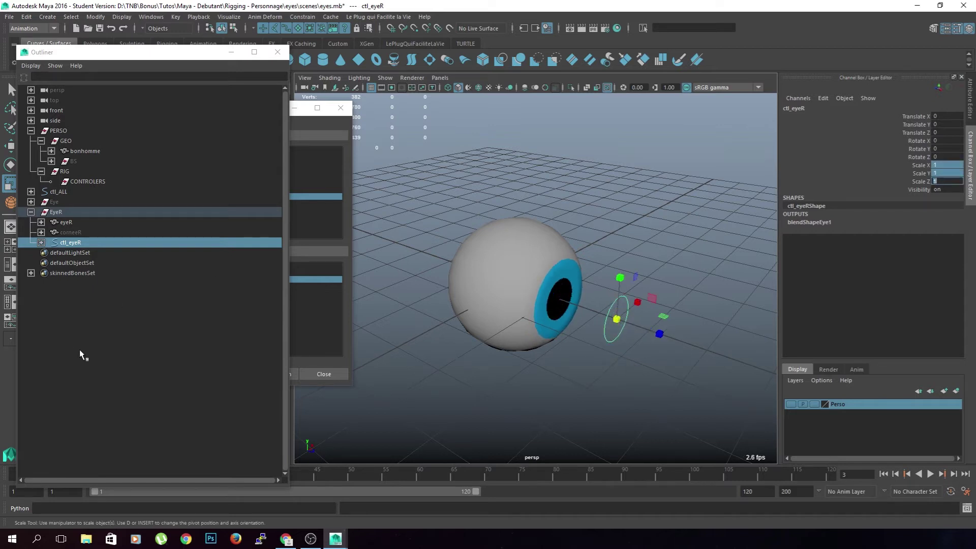
Collapse EyeR, expand the original Eye group and rename it EyeL.
left_click(88, 350)
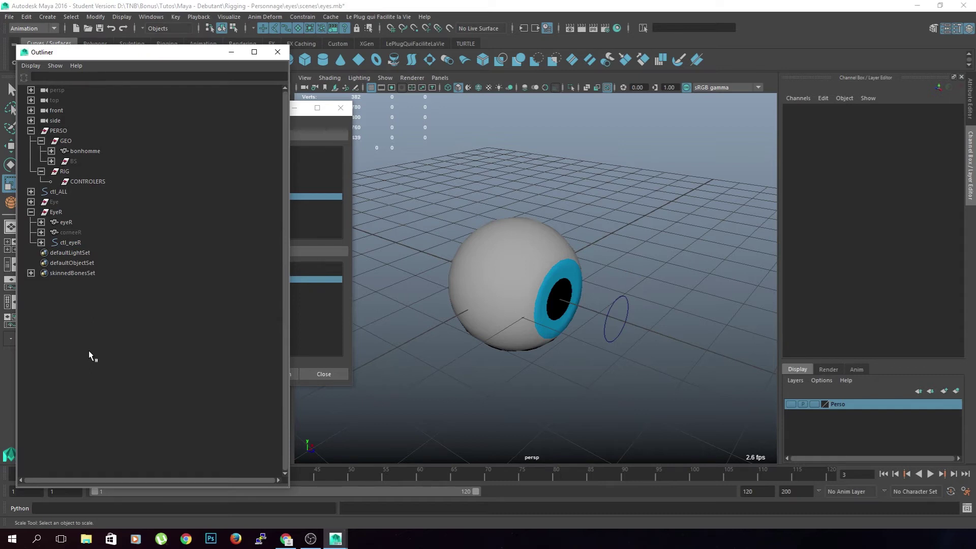
left_click(31, 212)
left_click(31, 202)
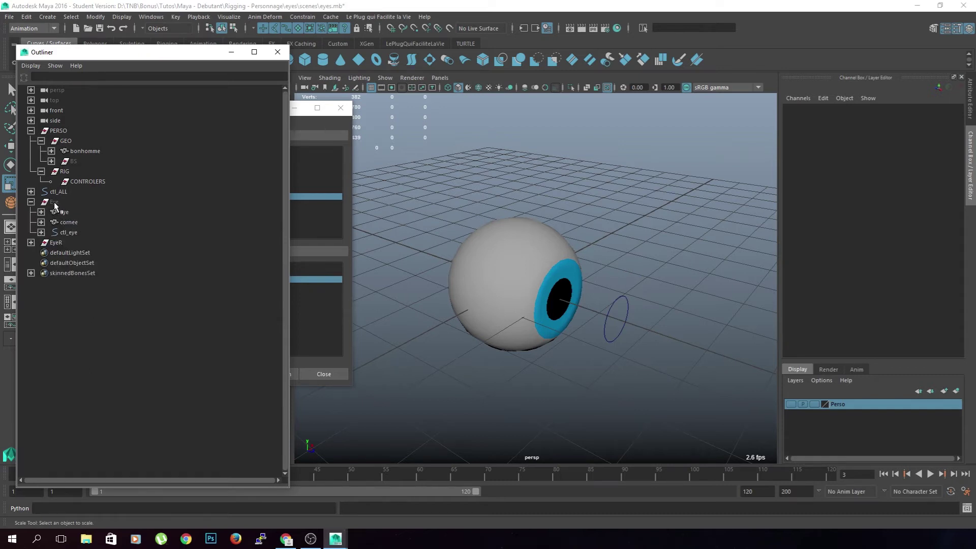
double_click(53, 202)
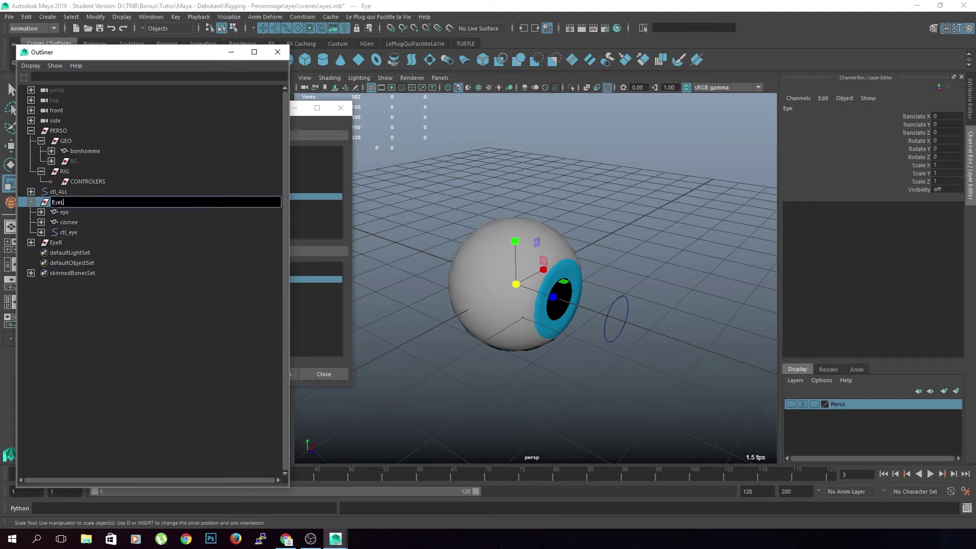
Rename the children of the EyeL group as eyeL, corneeL and ctl_eyeL.
left_click(64, 212)
double_click(65, 212)
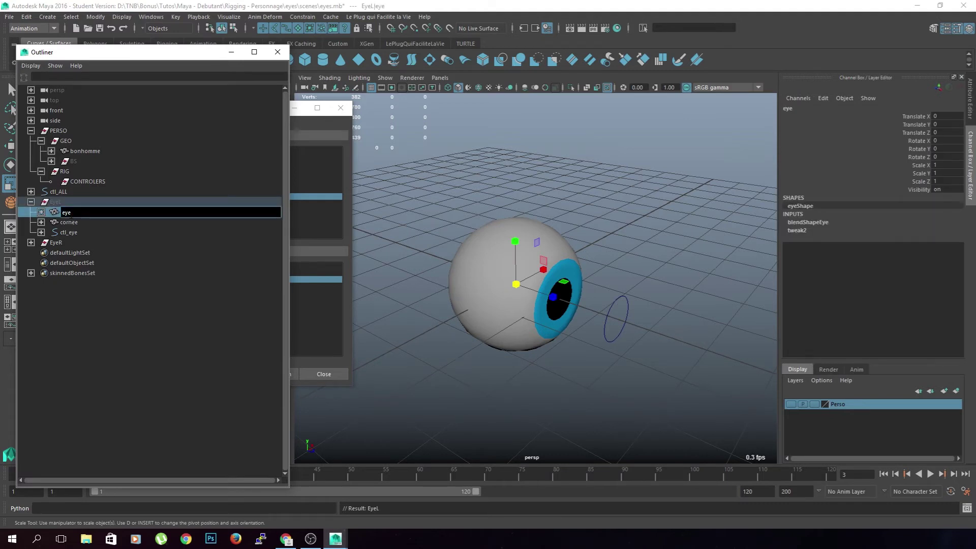
left_click(100, 224)
double_click(99, 225)
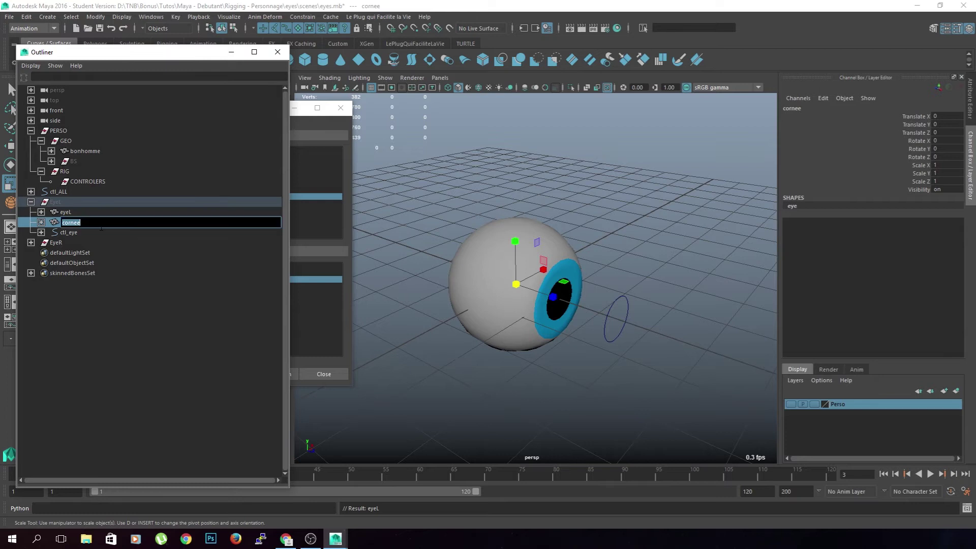
type("L")
left_click(98, 242)
left_click(96, 232)
double_click(97, 233)
type("L")
key("Return")
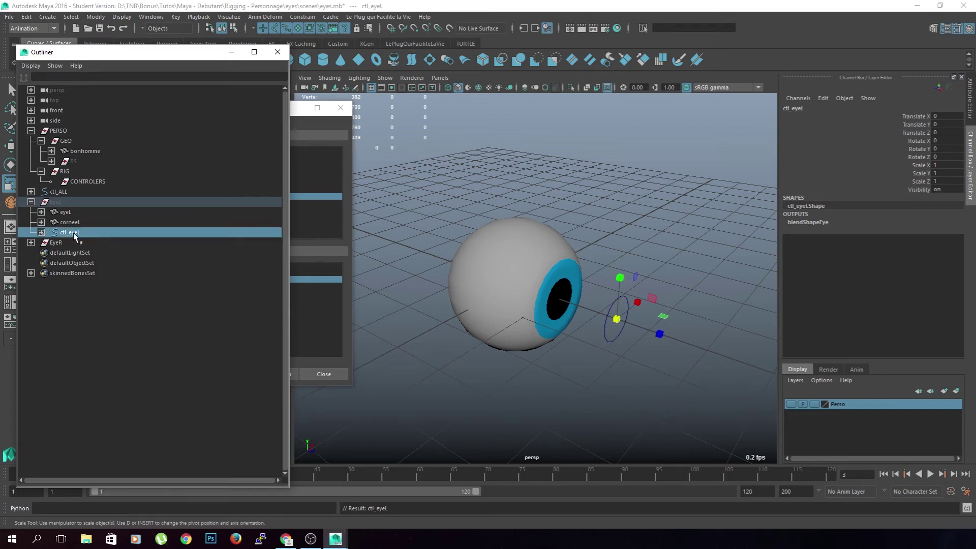
Add the prefix Grp_ to the EyeL group's name, making it Grp_EyeL.
left_click(66, 213)
left_click(69, 203)
double_click(69, 202)
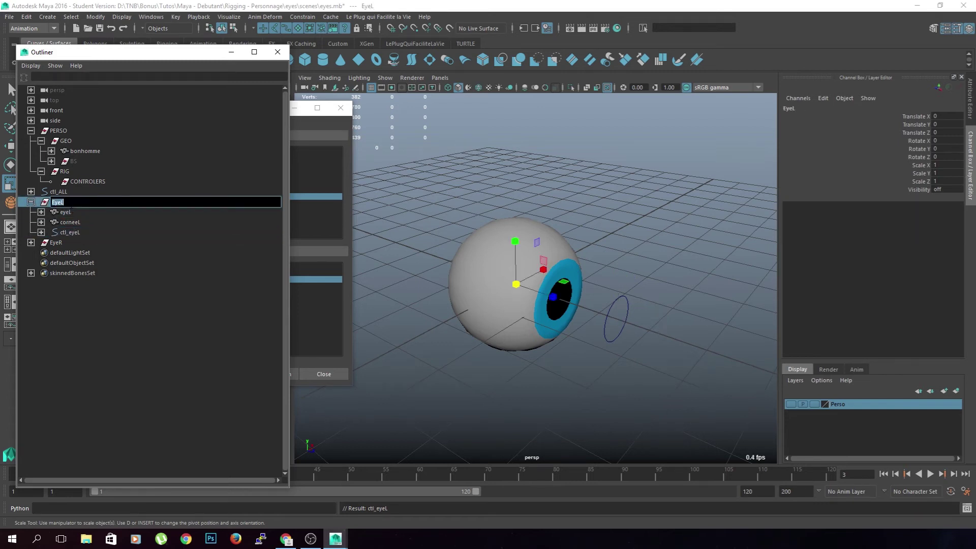
type("Grp_")
key("Return")
Add the prefix Grp_ to the EyeR group's name, making it Grp_EyeR.
left_click(66, 242)
double_click(67, 242)
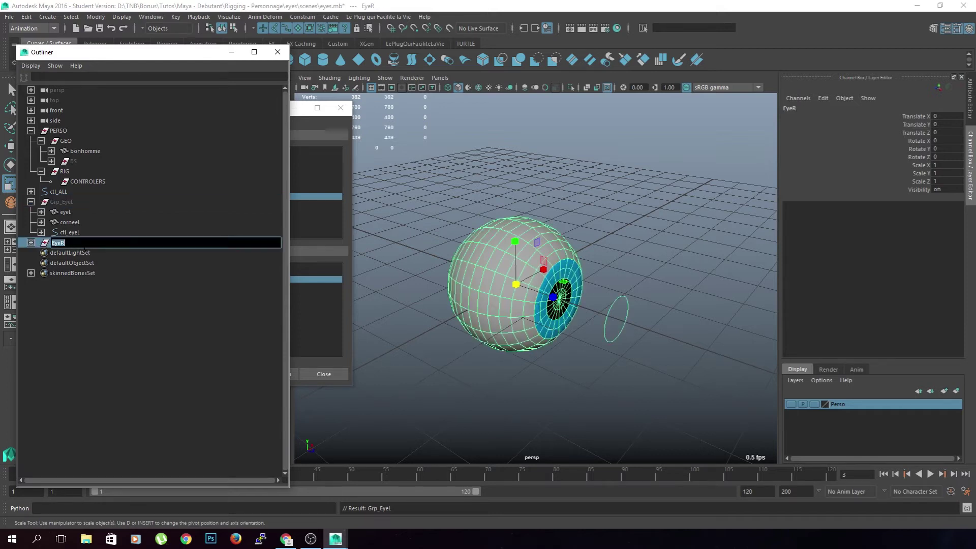
key("Left")
key("Left")
key("Left")
type("Grp_")
key("Return")
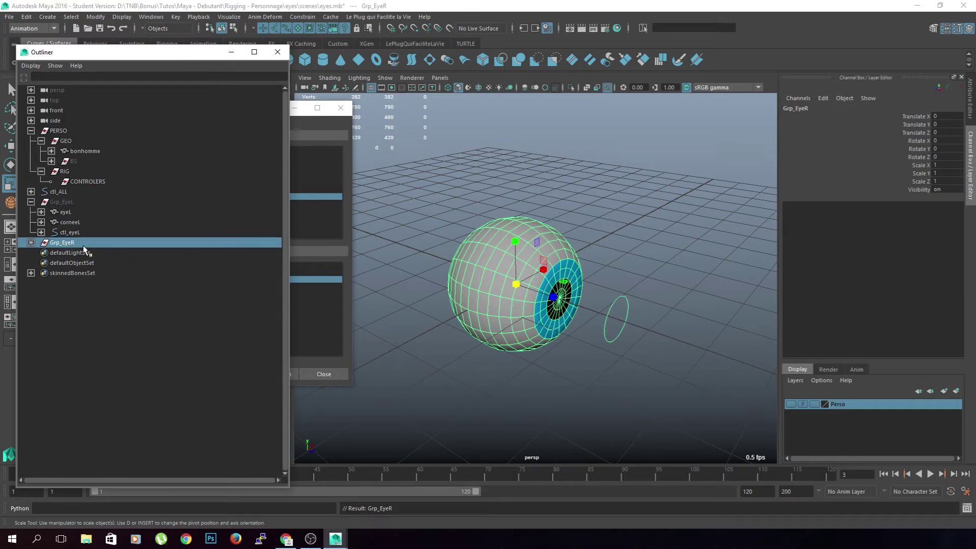
Unhide the Grp_EyeL group and turn on the visibility of the Perso layer.
left_click(97, 328)
left_click(81, 203)
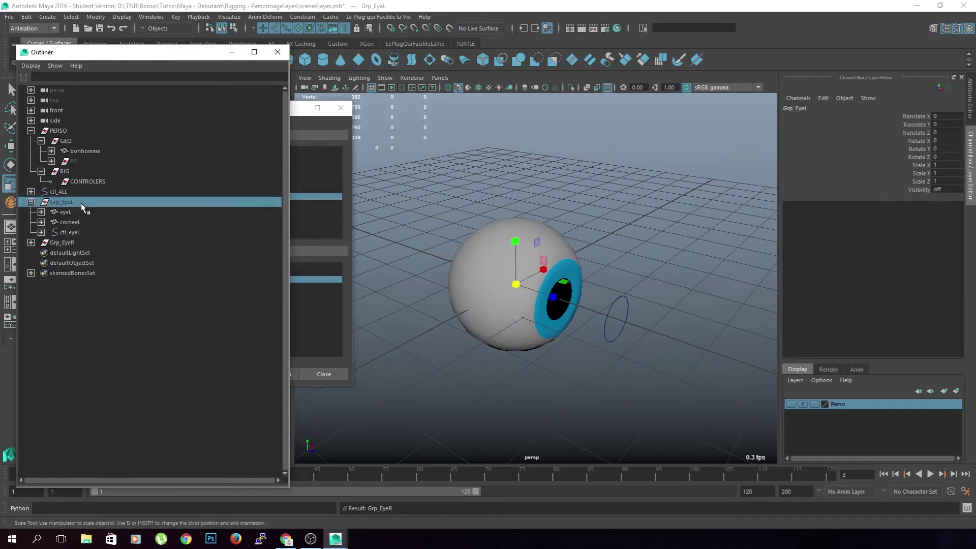
left_click(583, 388)
left_click_drag(449, 366, 504, 368, "alt")
left_click(791, 404)
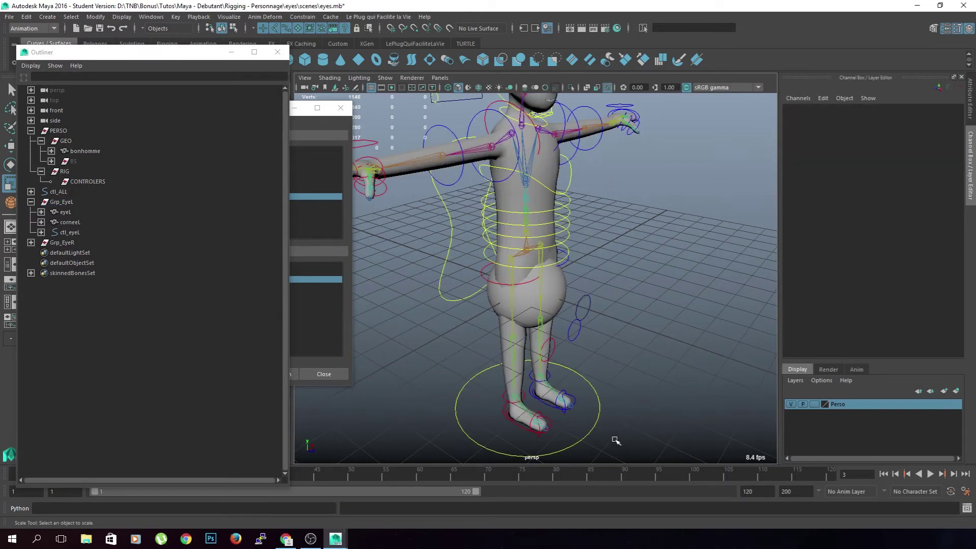
Move the Grp_EyeL group up to the character's head, to about X 0.474 and Y 6.928.
left_click(31, 202)
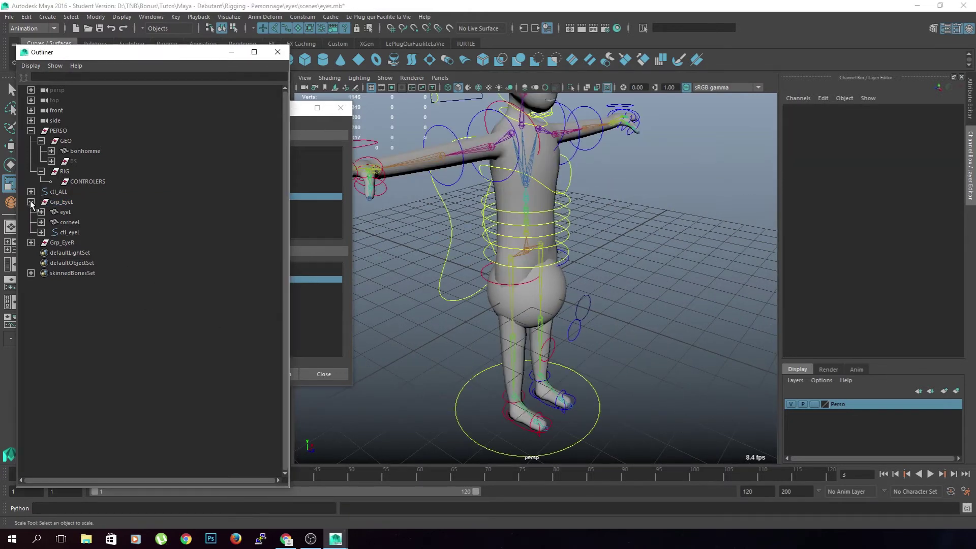
left_click(32, 203)
left_click(60, 202)
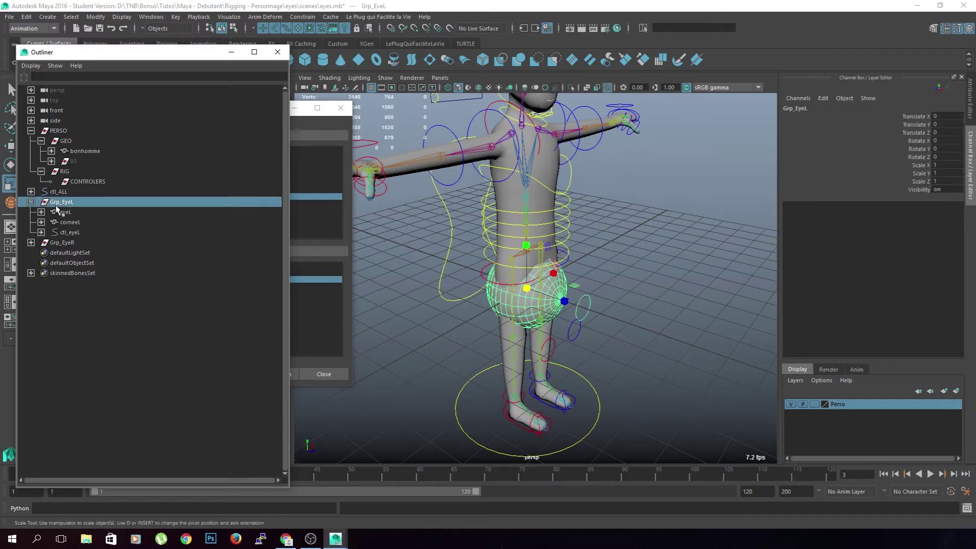
scroll(627, 282, "up", 2)
key("w")
left_click_drag(626, 282, 599, 355, "alt")
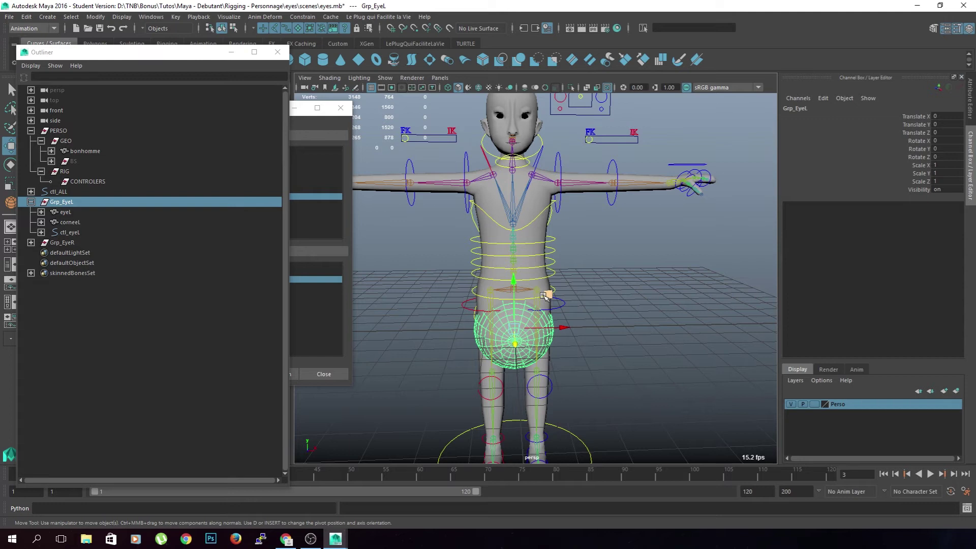
middle_click_drag(547, 294, 545, 331, "alt")
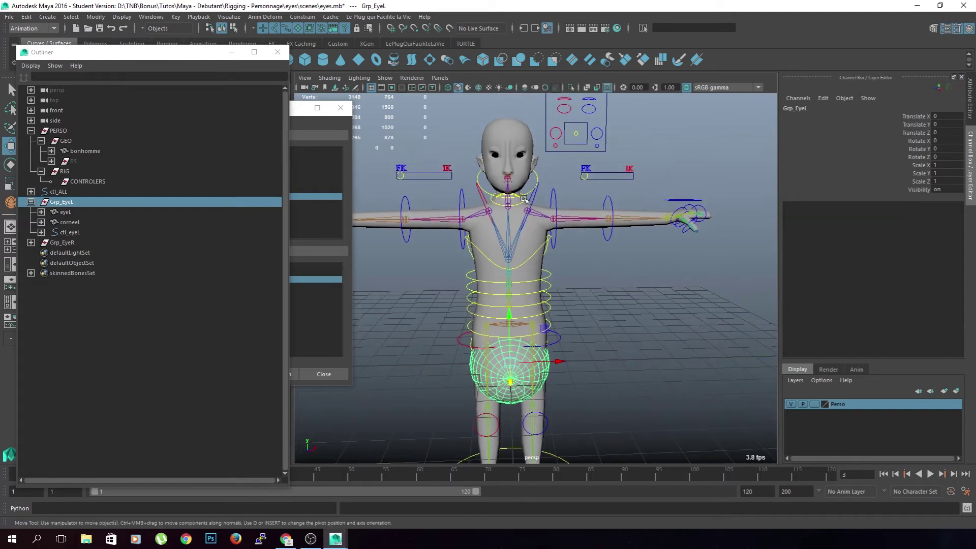
left_click_drag(545, 332, 560, 127)
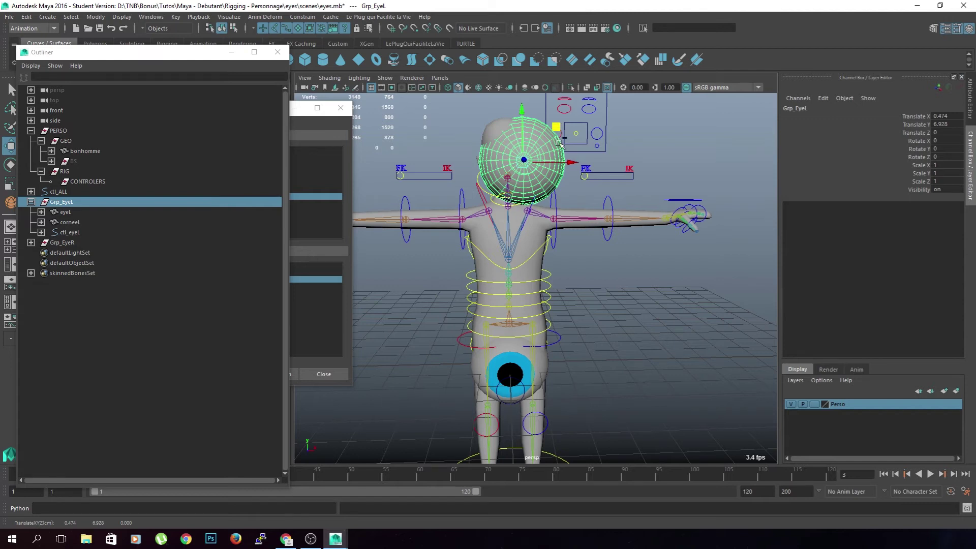
key("f")
Hide corneeL and scale the Grp_EyeL group down uniformly to about 0.356.
left_click(71, 222)
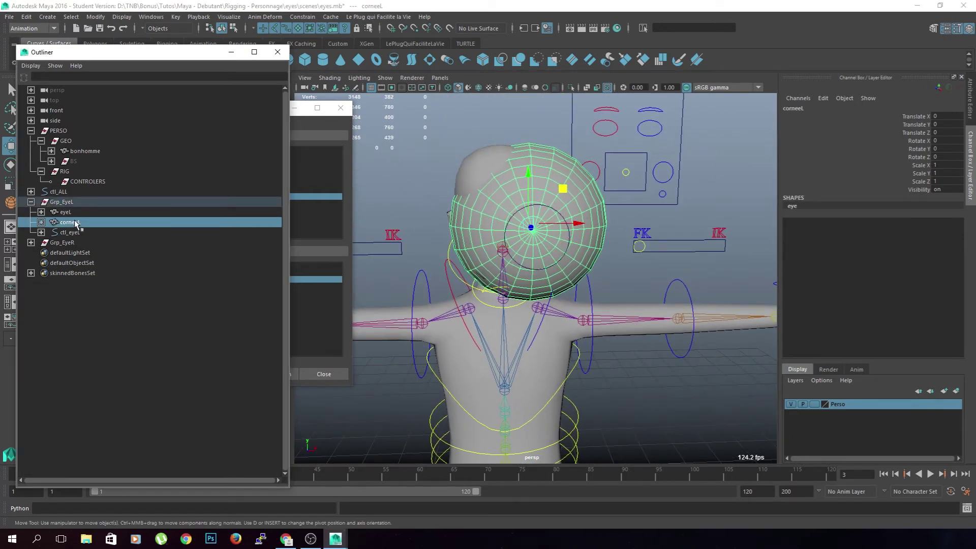
key("h")
left_click(88, 202)
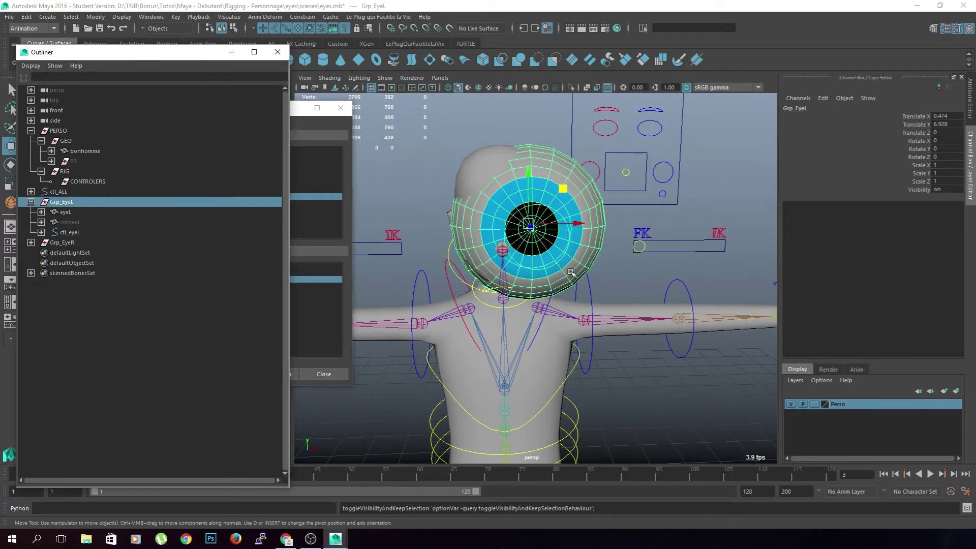
key("r")
middle_click_drag(639, 285, 622, 281)
left_click_drag(551, 260, 534, 259)
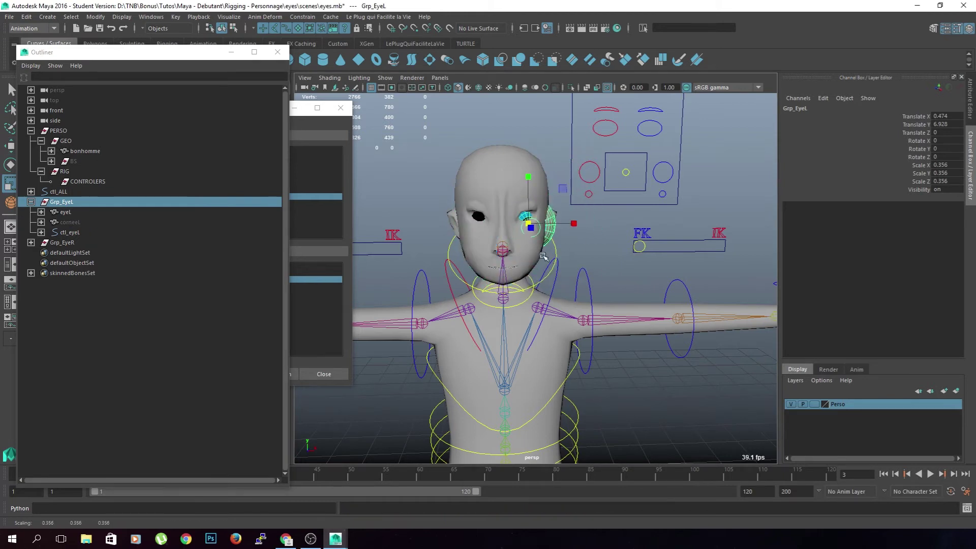
Scale Grp_EyeL down further to about 0.133 and raise it to eye-socket height, about Y 7.097.
key("w")
middle_click_drag(534, 259, 557, 286, "alt")
key("r")
middle_click_drag(630, 330, 589, 323)
key("w")
left_click_drag(524, 214, 575, 307)
In the side view, move Grp_EyeL forward into the eye socket, to about Z 0.639.
key("space")
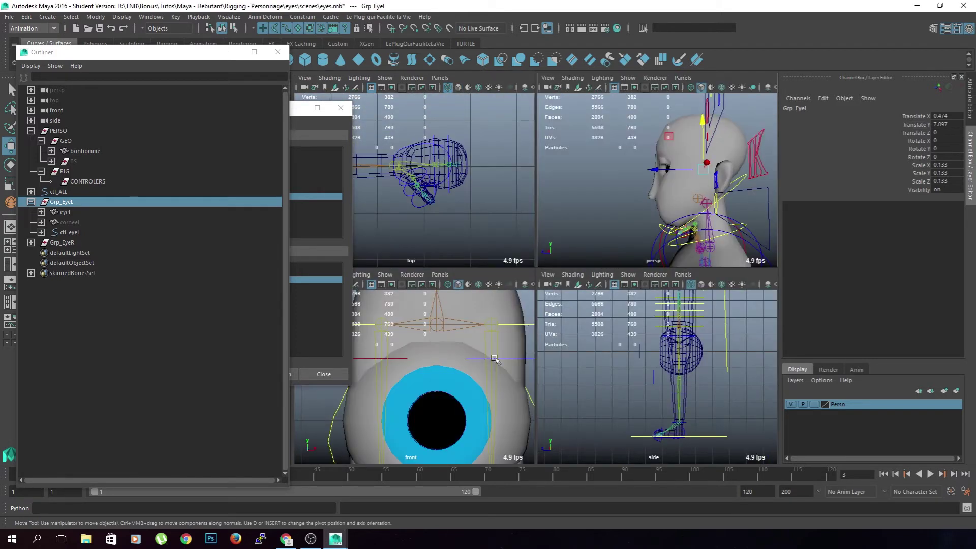
key("space")
middle_click_drag(593, 289, 577, 468, "alt")
middle_click_drag(571, 257, 582, 350, "alt")
scroll(605, 262, "up", 9)
scroll(605, 262, "up", 5)
left_click_drag(626, 288, 496, 290)
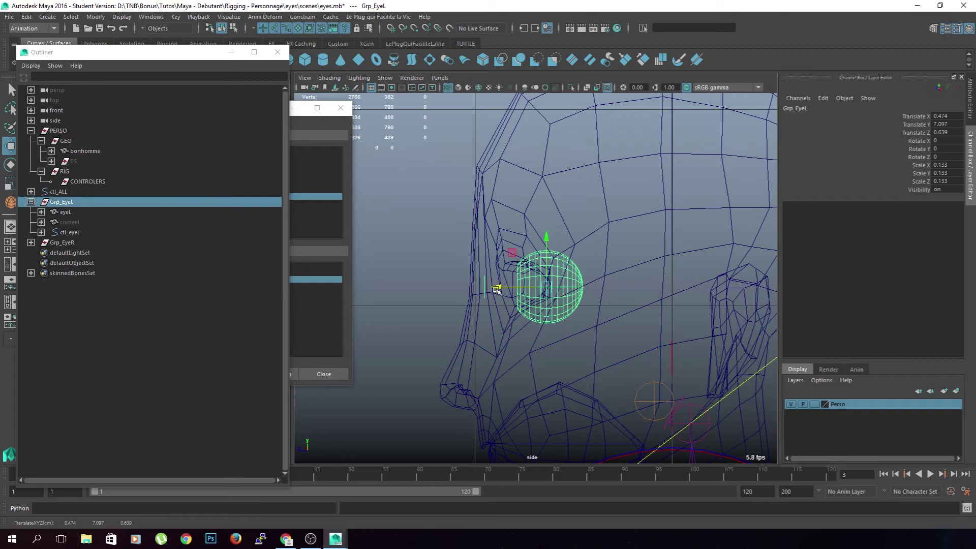
In the front view, shift Grp_EyeL slightly along X toward the nose.
key("space")
key("space")
middle_click_drag(476, 272, 519, 329, "alt")
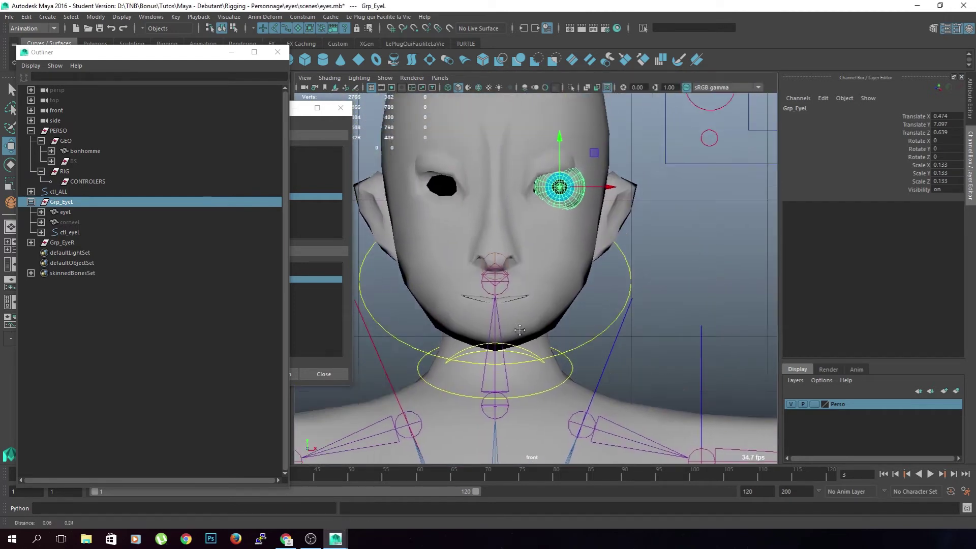
right_click_drag(520, 330, 529, 344, "alt")
left_click_drag(605, 226, 595, 226)
Fine-tune Grp_EyeL inside the eyelids in perspective, placing it at about X 0.356 and Z 0.53.
key("space")
key("space")
mouse_move(580, 264)
left_mouse_down("alt")
mouse_move(591, 268)
mouse_move(569, 270)
left_mouse_up("alt")
right_click_drag(569, 269, 595, 285, "alt")
left_click_drag(595, 285, 635, 229, "alt")
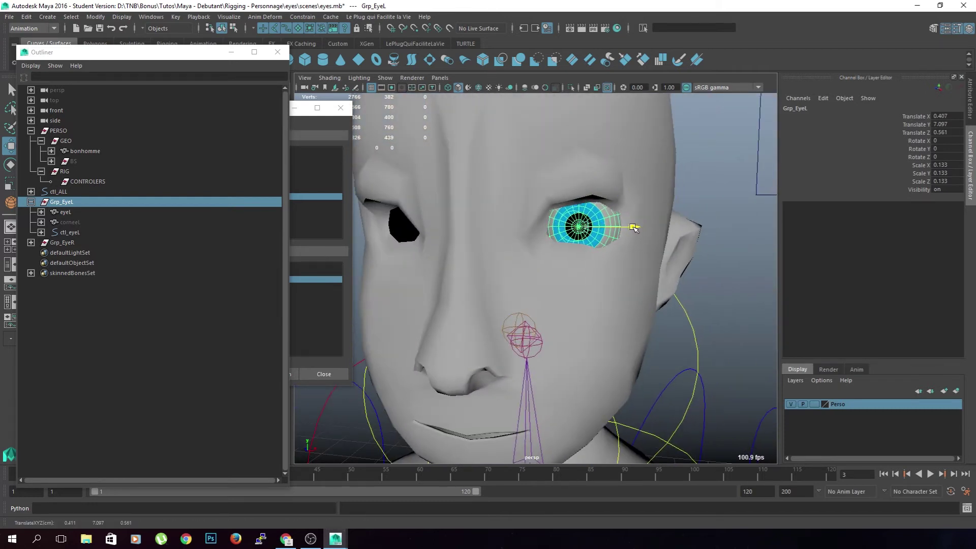
left_click_drag(624, 275, 552, 281, "alt")
left_click_drag(598, 233, 605, 230)
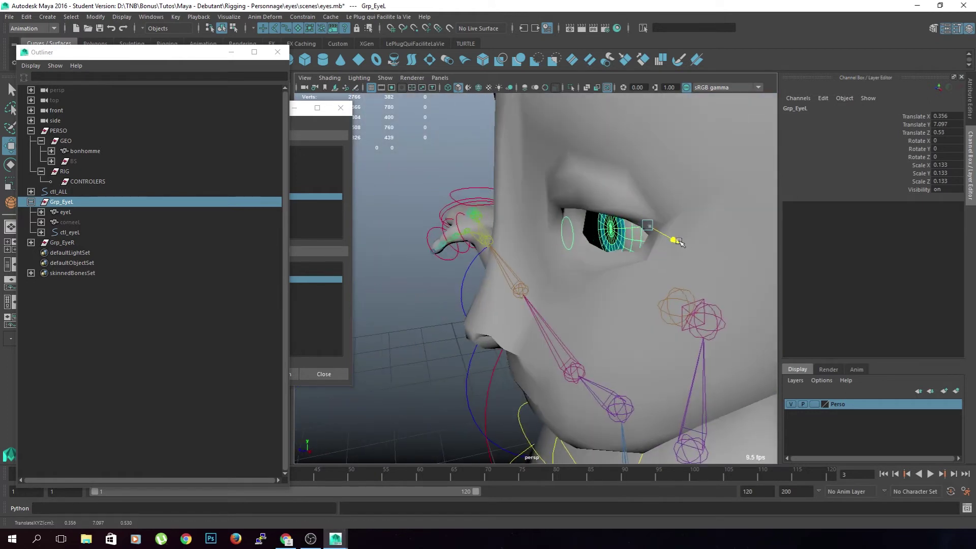
Show corneeL and move it slightly forward of the eyeball, to about Translate Z 0.234.
left_click(87, 222)
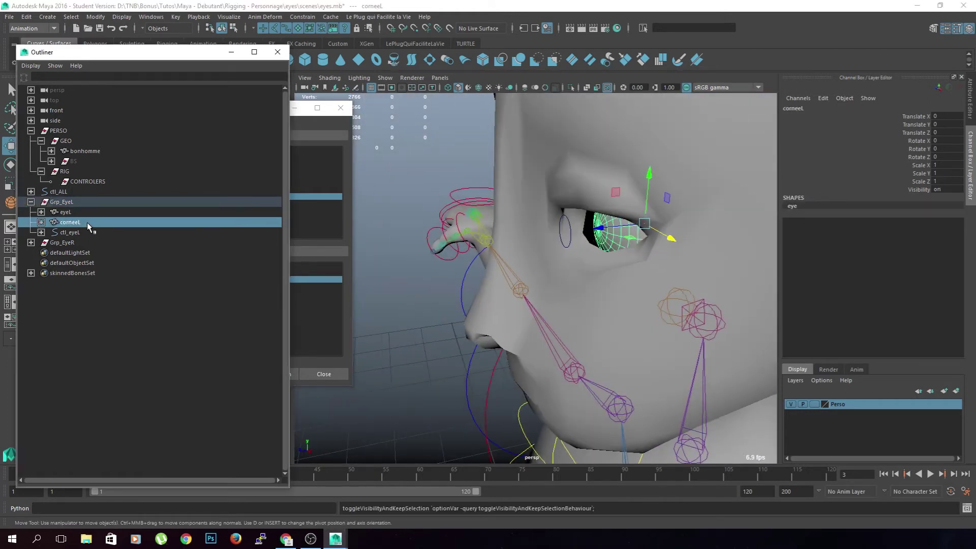
left_click_drag(588, 333, 576, 318, "alt")
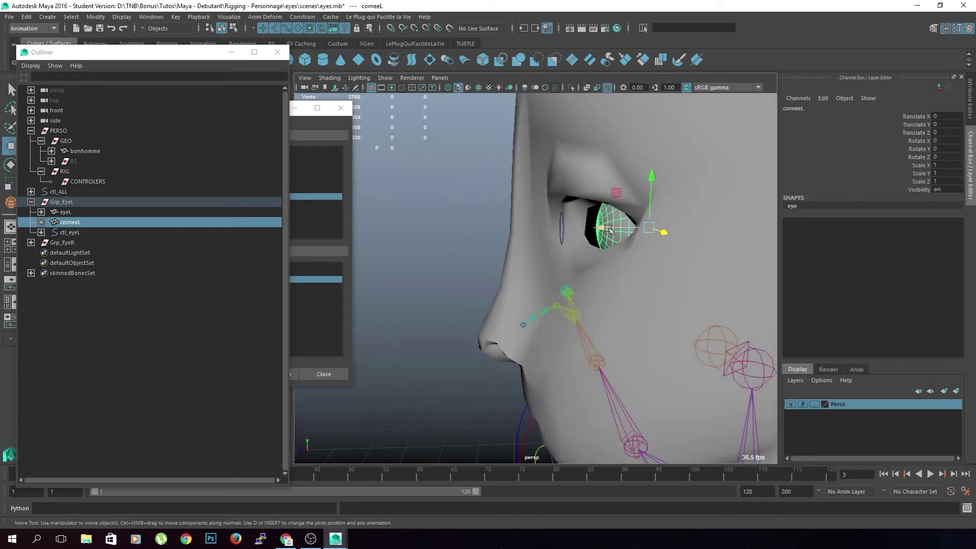
left_click_drag(605, 230, 603, 232)
left_click_drag(579, 266, 656, 278, "alt")
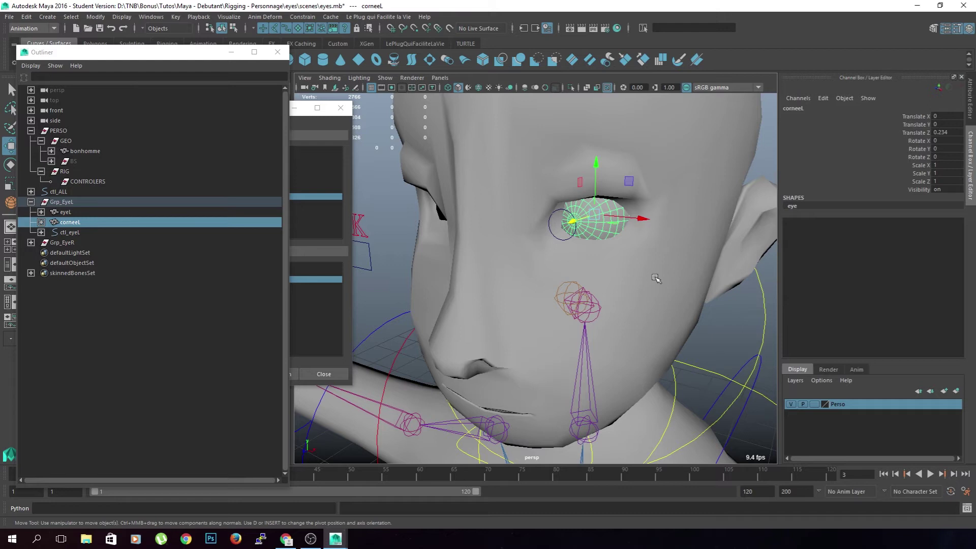
key("e")
left_click_drag(608, 223, 624, 222)
key("ctrl+z")
key("ctrl+z")
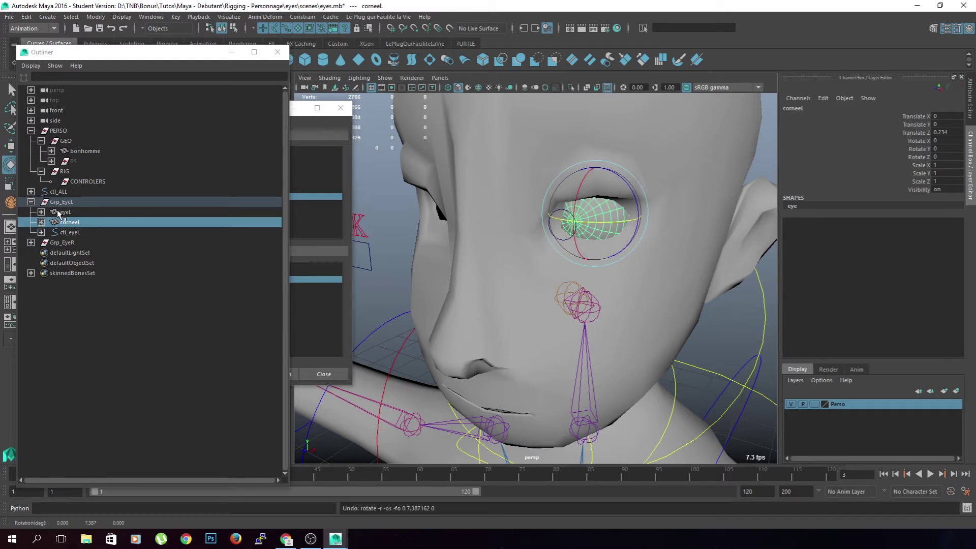
Rotate Grp_EyeL about 20.73 degrees in Y and reposition it to about X 0.288 and Z 0.537.
left_click(60, 201)
left_click_drag(592, 222, 628, 278)
key("w")
middle_click_drag(629, 278, 625, 272)
left_click_drag(626, 272, 628, 336, "alt")
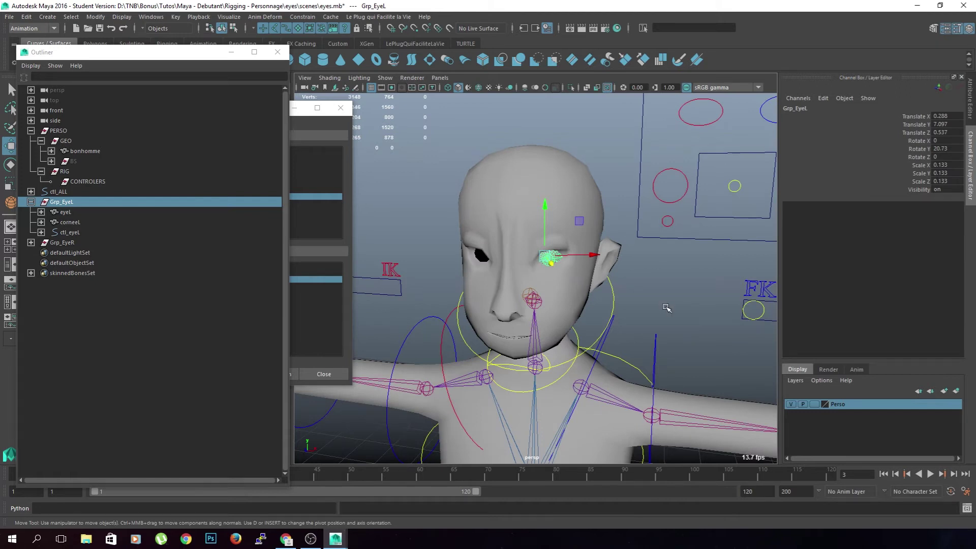
Hide corneeL again so the iris and pupil show in the eye socket.
left_click(632, 330)
scroll(629, 332, "up", 5)
left_click_drag(629, 332, 531, 338, "alt")
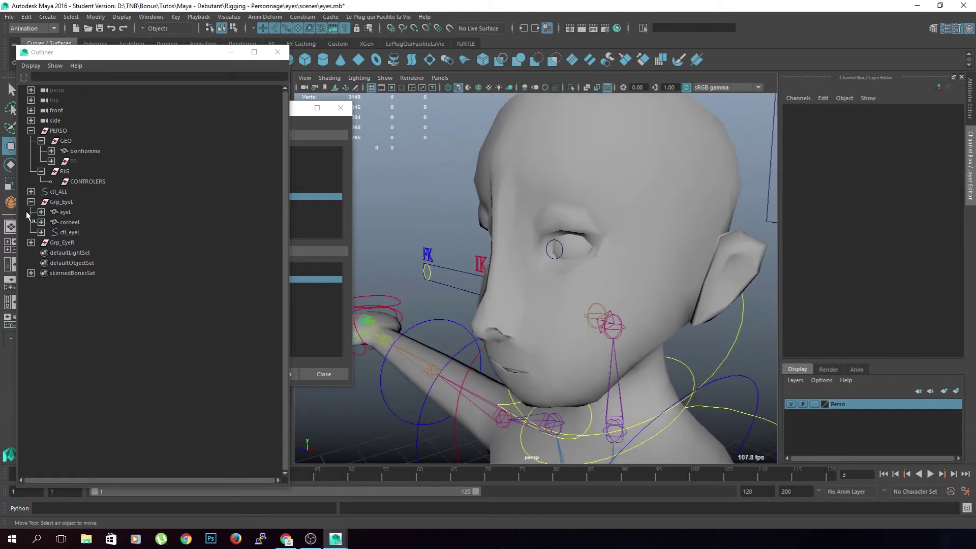
left_click(72, 222)
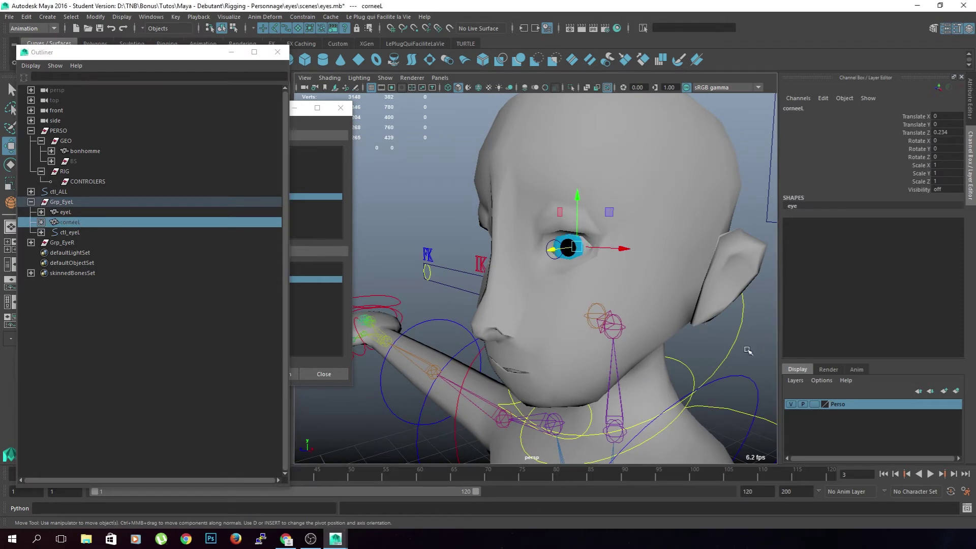
left_click(747, 351)
In the front view, move Grp_EyeL outward to center it in the socket, at about X 0.333 and Z 0.52.
left_click_drag(579, 300, 625, 299, "alt")
mouse_move(567, 306)
left_mouse_down("alt")
mouse_move(605, 298)
mouse_move(605, 308)
mouse_move(564, 315)
left_mouse_up("alt")
key("space")
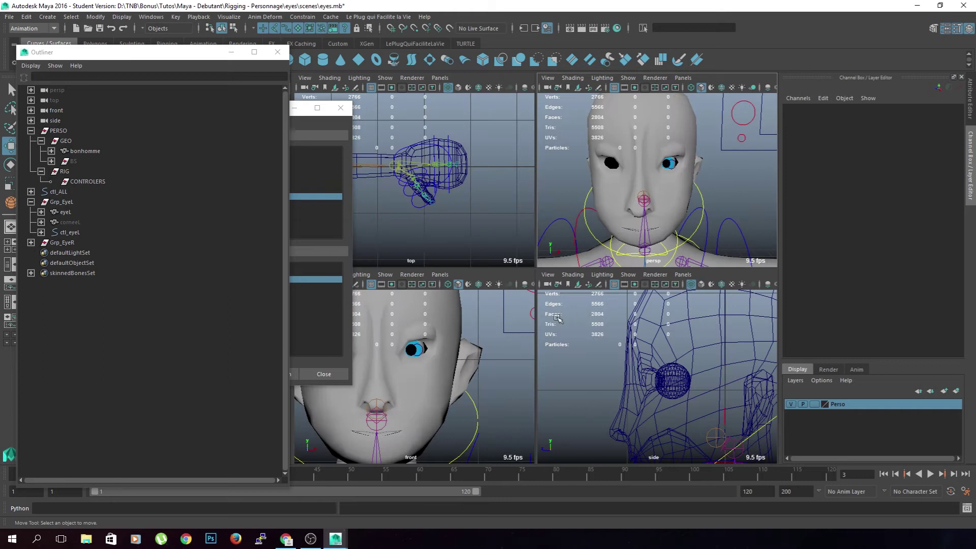
key("space")
middle_click_drag(521, 305, 525, 322, "alt")
left_click(115, 203)
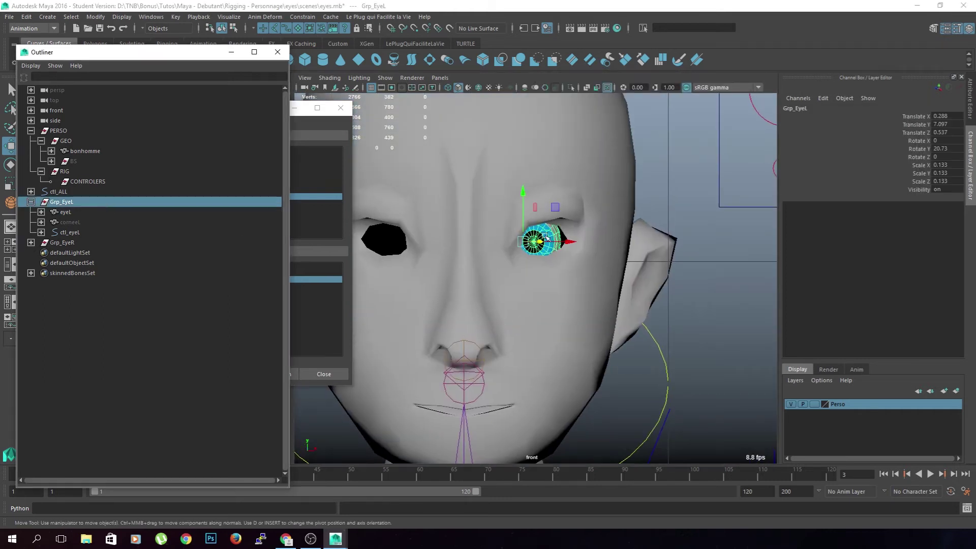
left_click_drag(578, 246, 582, 244)
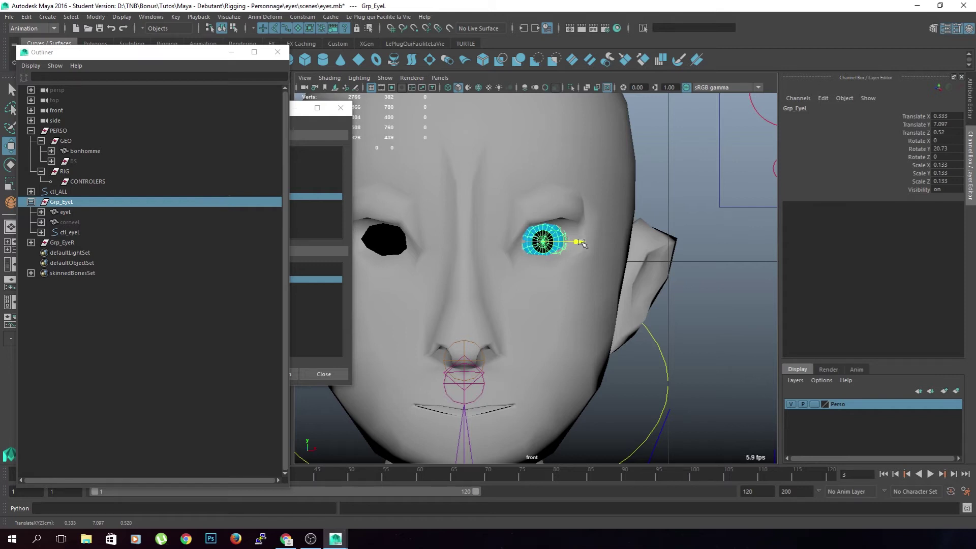
Viewing the face from the side, move Grp_EyeL forward to about X 0.344 and Z 0.548.
left_click(685, 348)
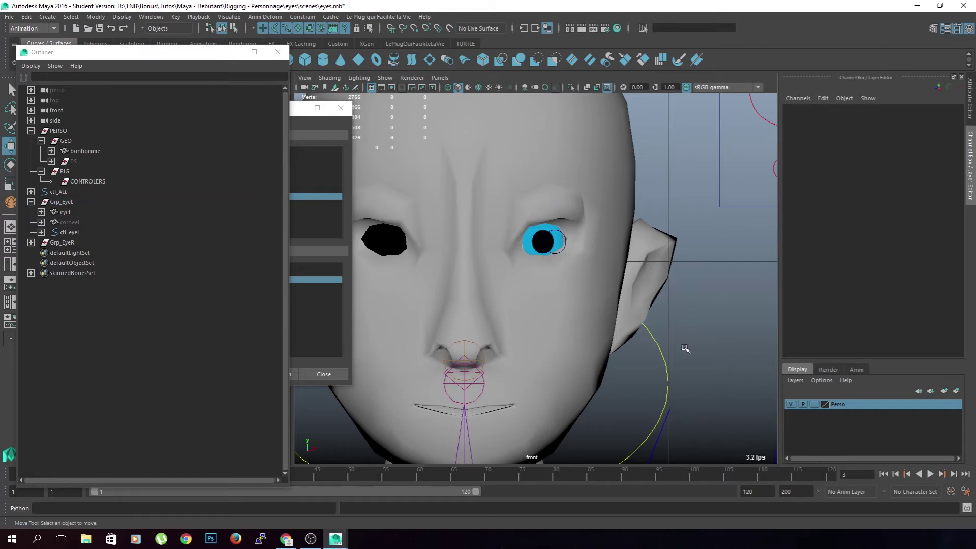
key("space")
key("space")
left_click_drag(635, 239, 567, 233, "alt")
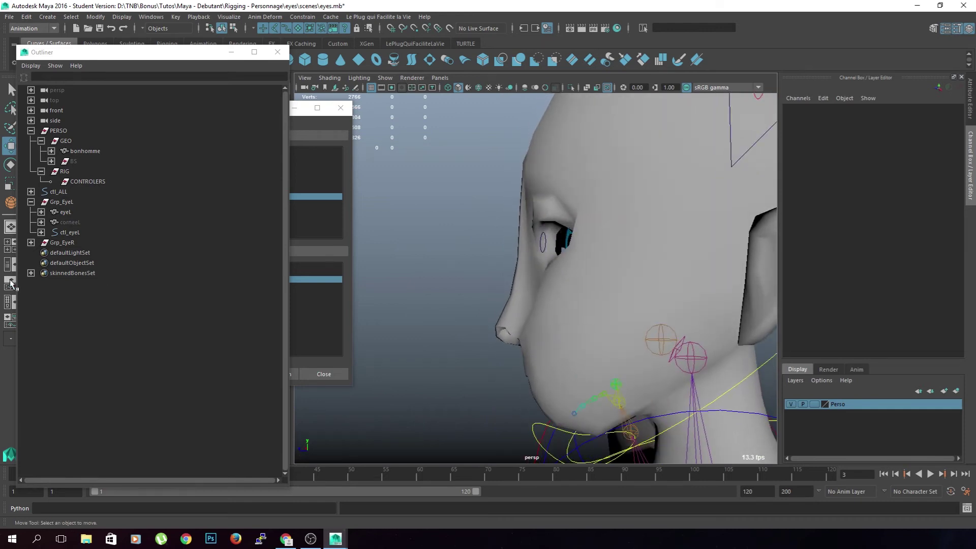
left_click(65, 202)
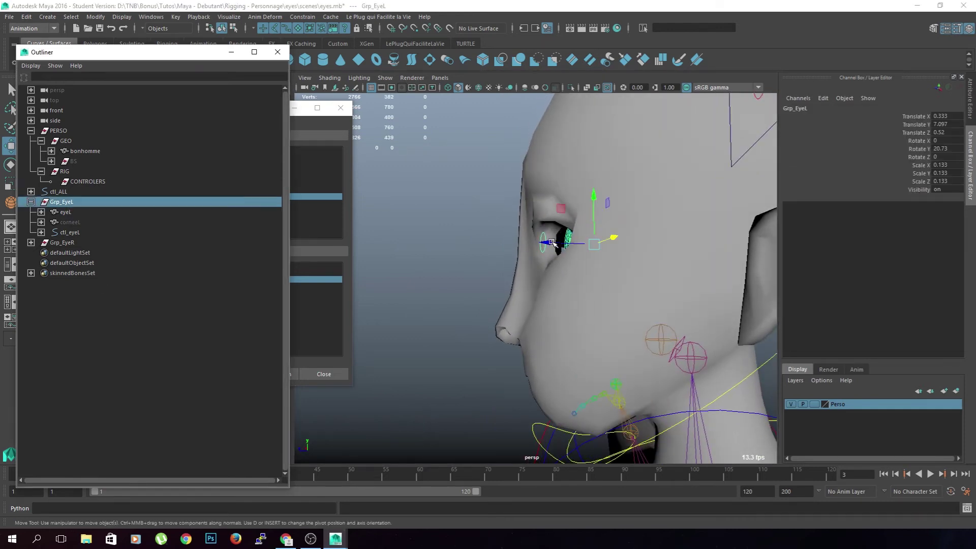
Toggle corneeL on and off, and examine the eye's placement from the front.
left_click(70, 223)
key("h")
key("h")
left_click_drag(305, 321, 681, 352, "alt")
key("space")
key("space")
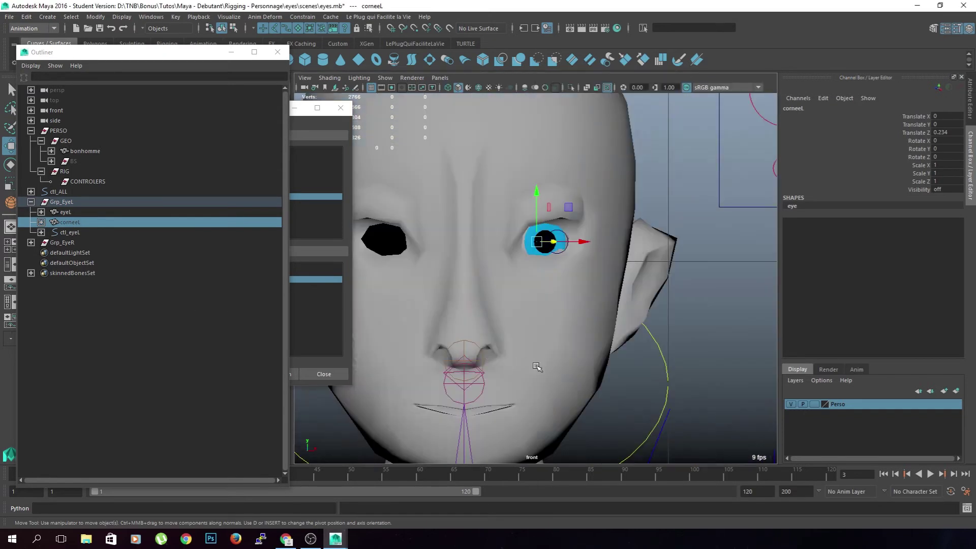
scroll(556, 339, "down", 5)
scroll(555, 339, "up", 8)
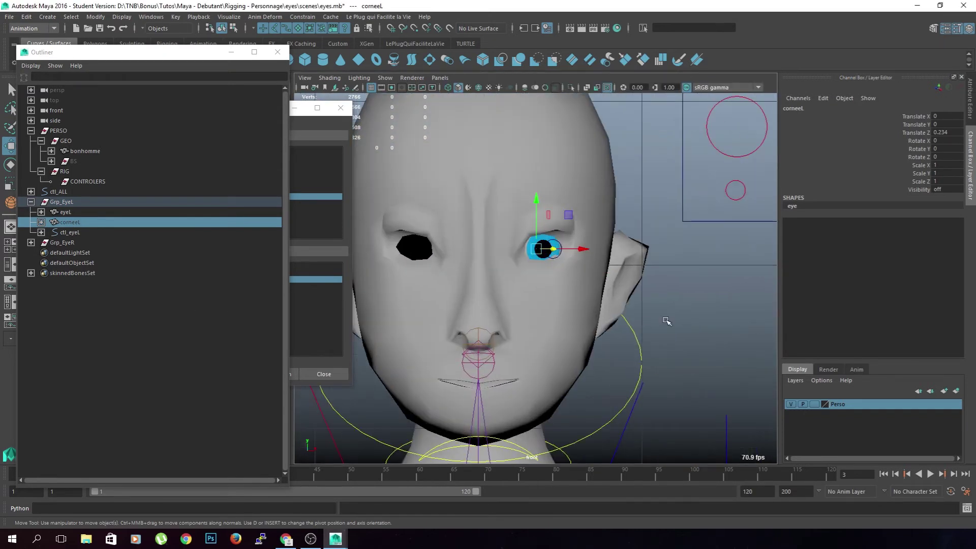
left_click(665, 320)
Test the pupil control by scaling ctl_eyeL to about 1.19, and reset its X, Y and Z scale to 1.
left_click(91, 202)
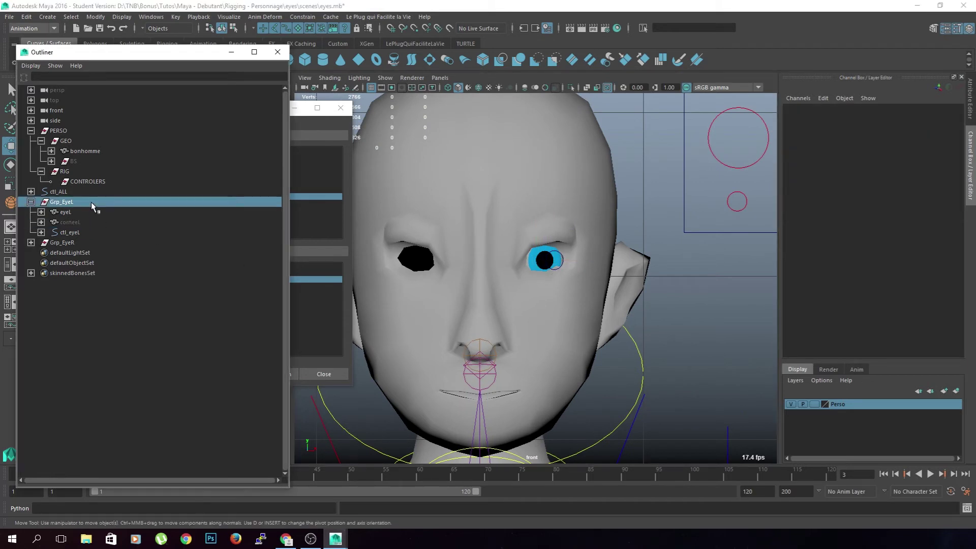
left_click(84, 234)
key("r")
middle_click_drag(614, 342, 629, 346)
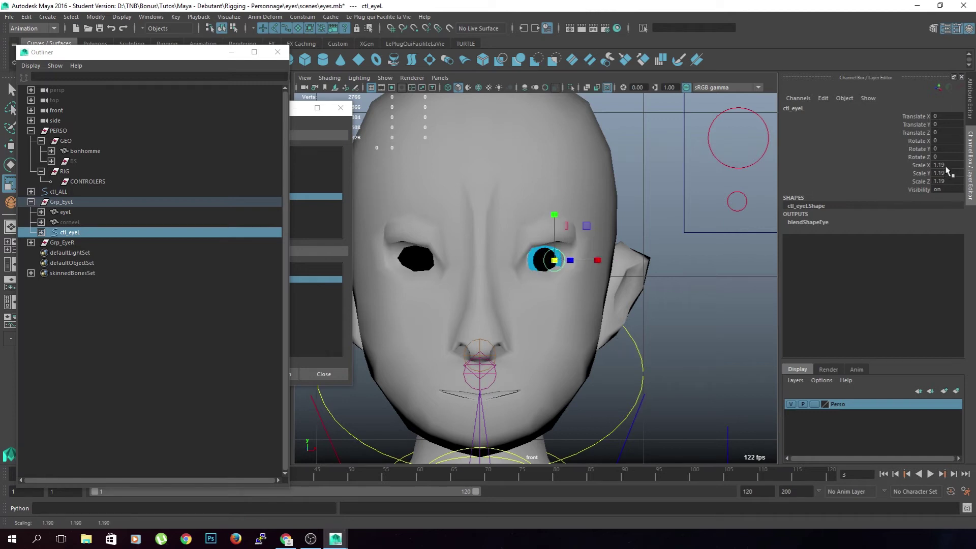
left_click_drag(945, 167, 945, 181)
type("1")
key("Return")
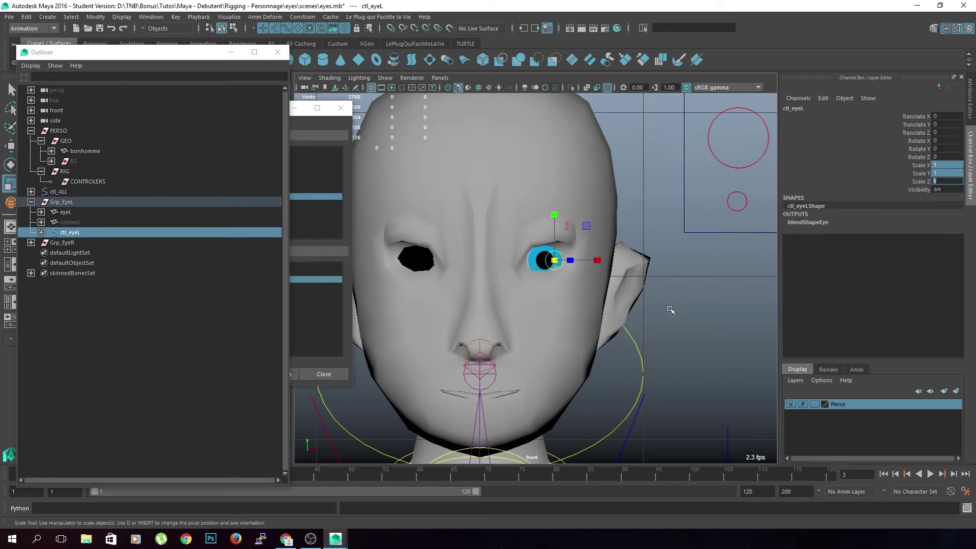
Examine Grp_EyeL's translate, rotate and scale values, and compare its placement with the other eye in the full-body front view.
left_click(109, 203)
scroll(600, 280, "down", 5)
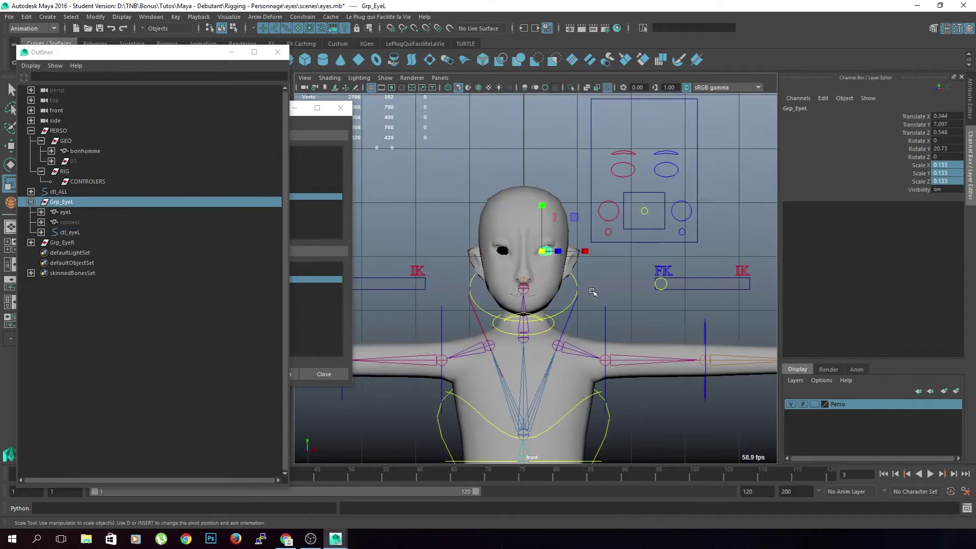
left_click_drag(947, 116, 951, 182)
double_click(950, 182)
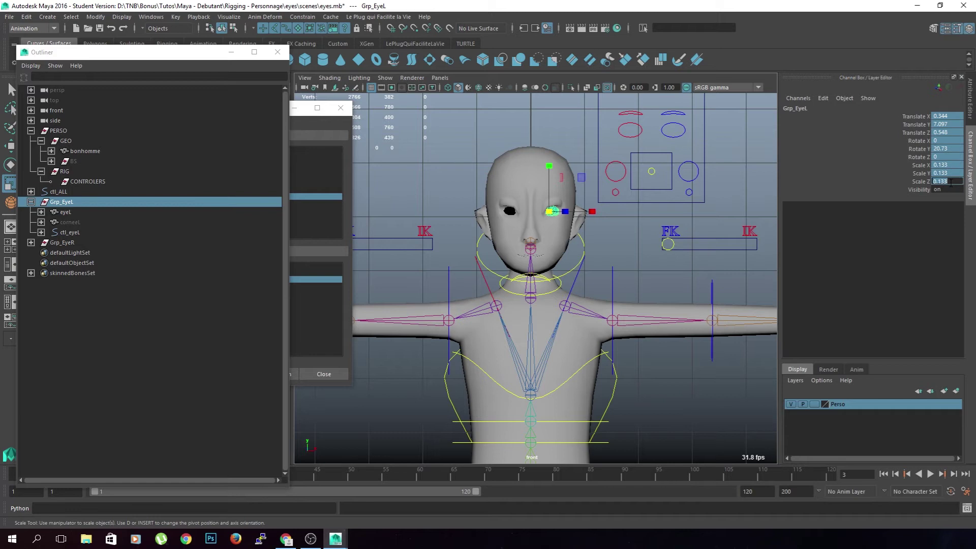
left_click(916, 132)
key("w")
middle_click_drag(589, 443, 613, 273, "alt")
scroll(612, 317, "down", 5)
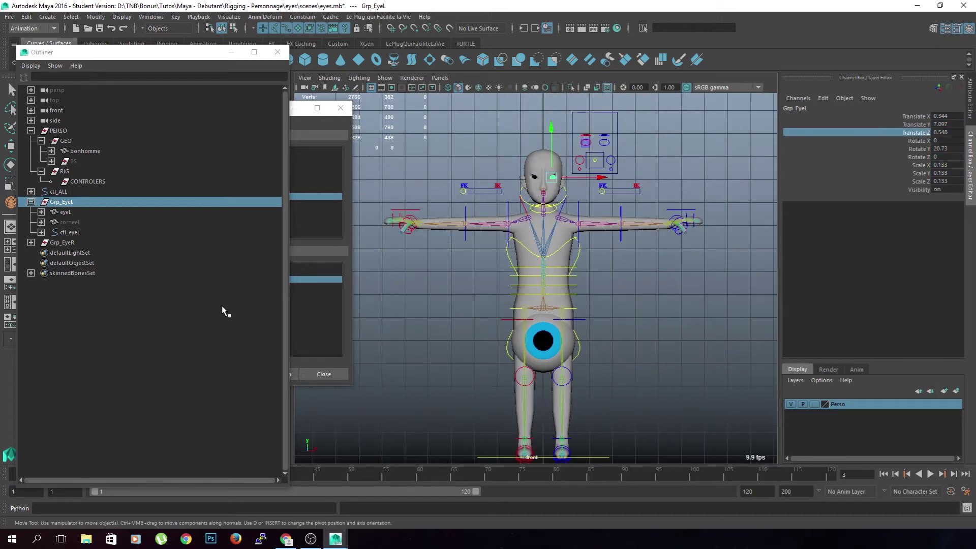
key("r")
Parent-constrain Grp_EyeR to Grp_EyeL with Maintain offset off and all translate and rotate axes on, matching its position and rotation.
left_click(128, 319)
left_click(80, 202)
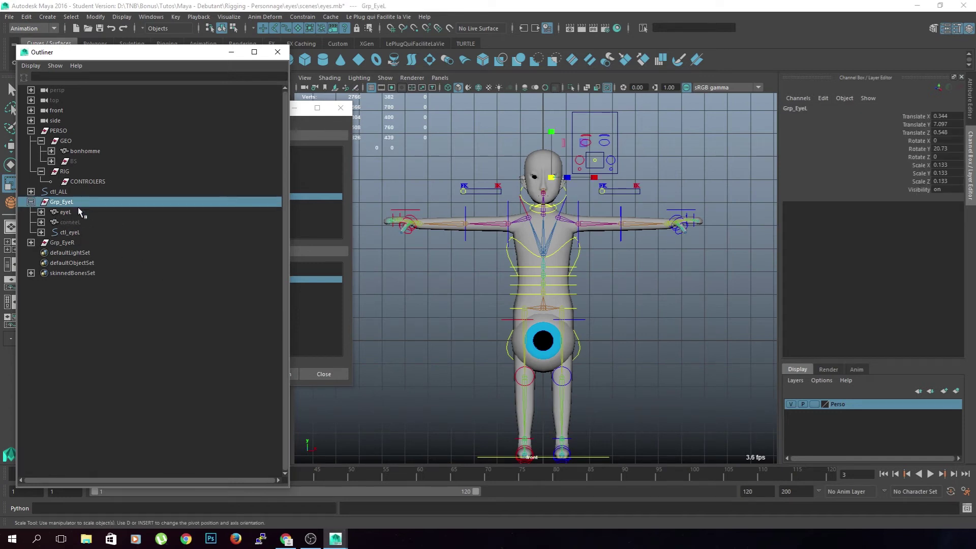
left_click(31, 242)
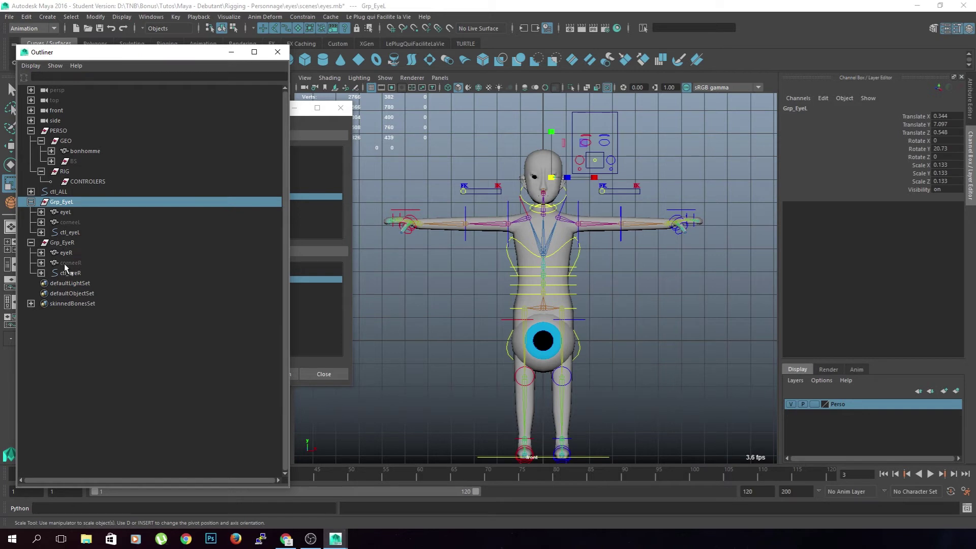
left_click(303, 17)
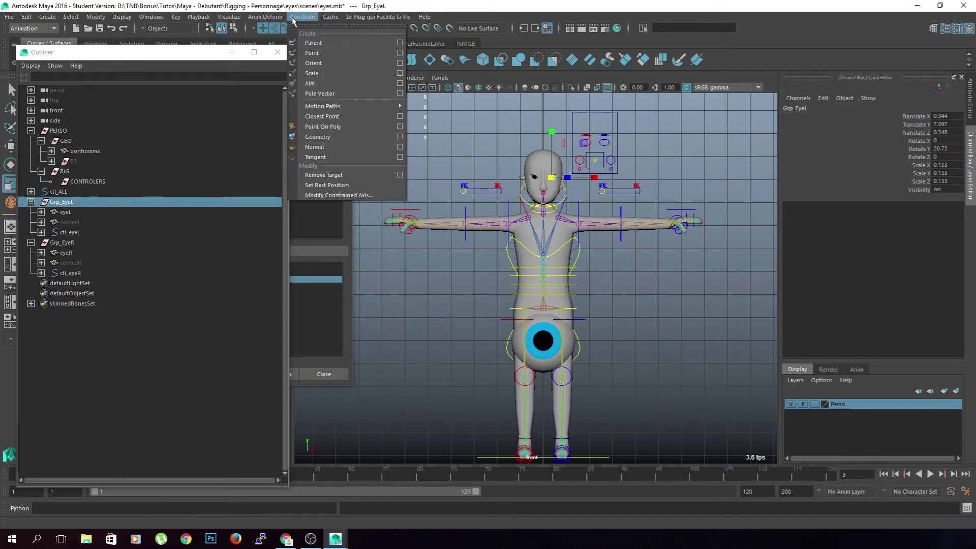
left_click(401, 43)
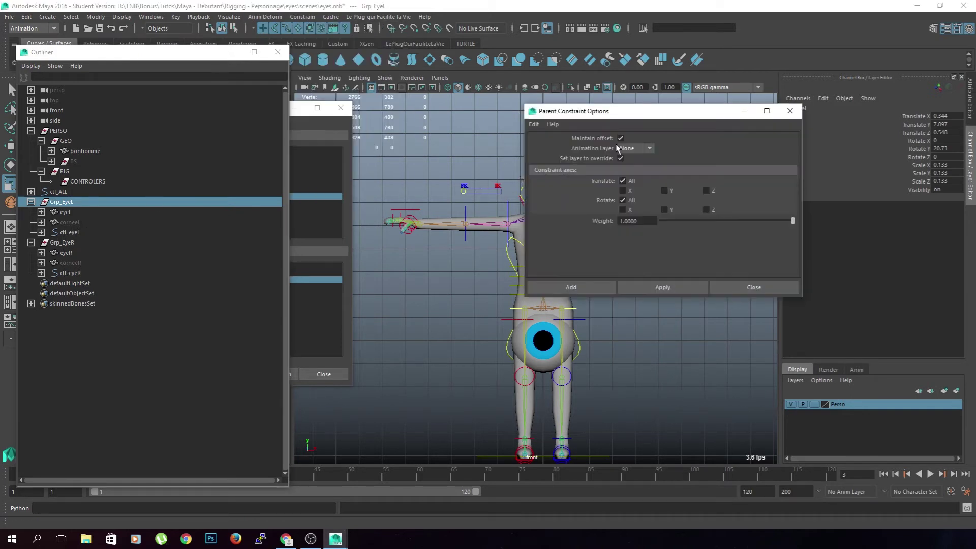
left_click(69, 242, "ctrl")
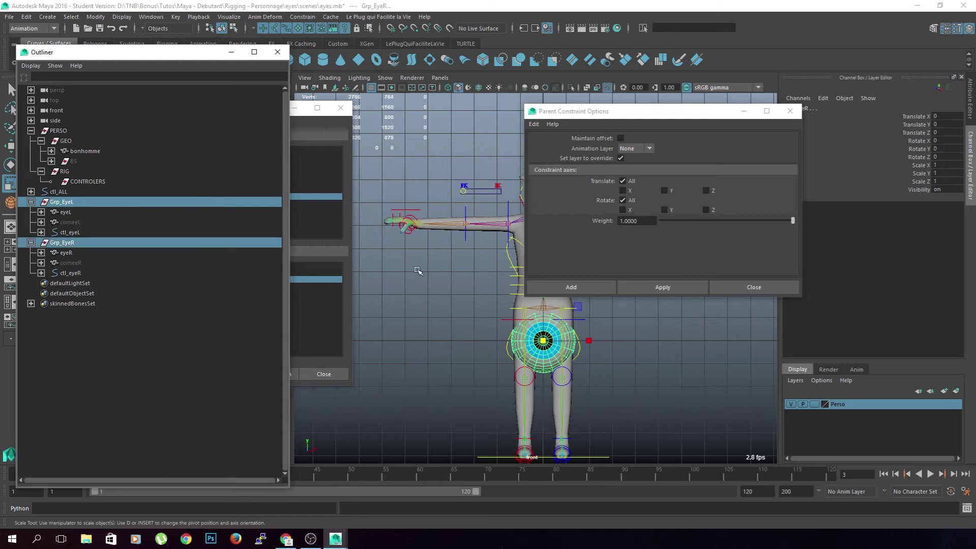
left_click(590, 288)
scroll(606, 217, "up", 3)
scroll(606, 217, "up", 1)
middle_click_drag(606, 217, 577, 277, "alt")
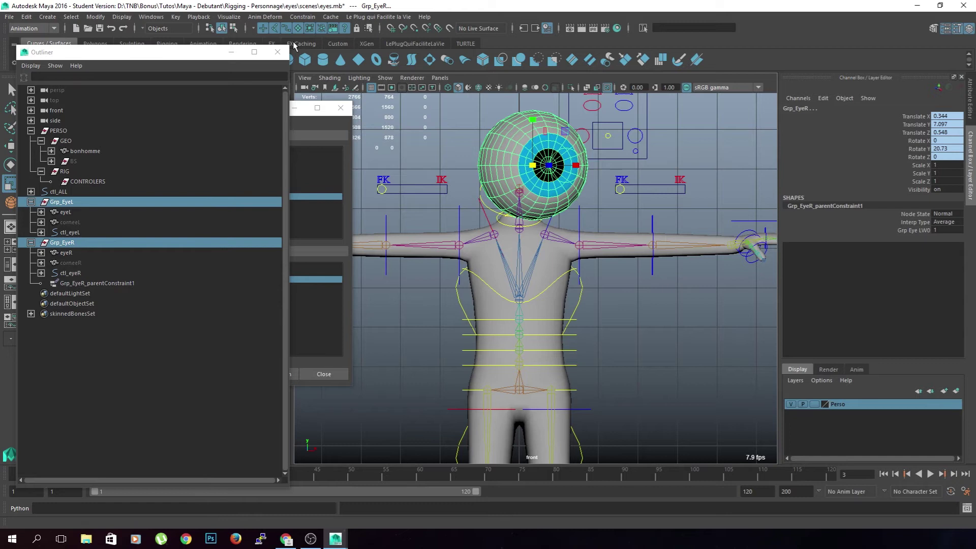
Set Grp_EyeR's Scale X, Y and Z to 0.133 to match Grp_EyeL.
left_click(77, 202)
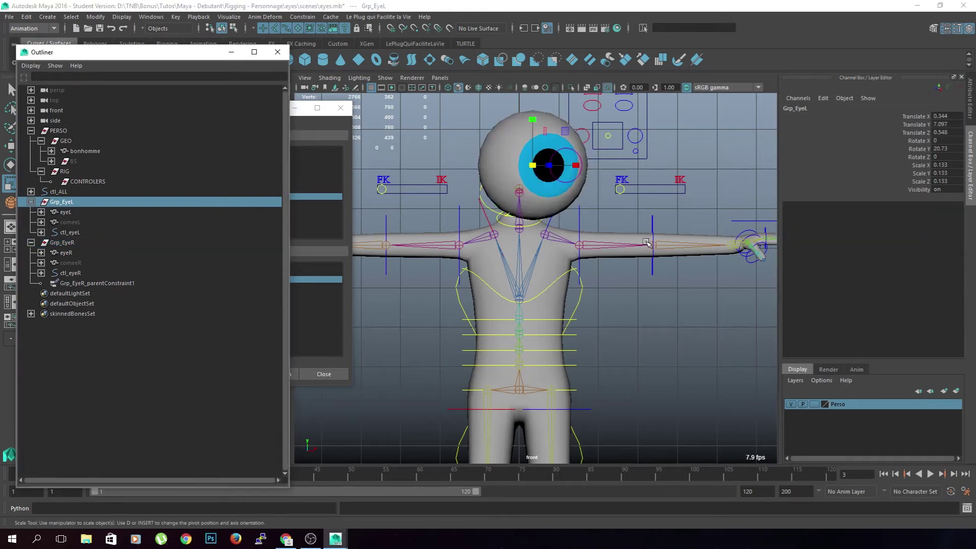
left_click(96, 246)
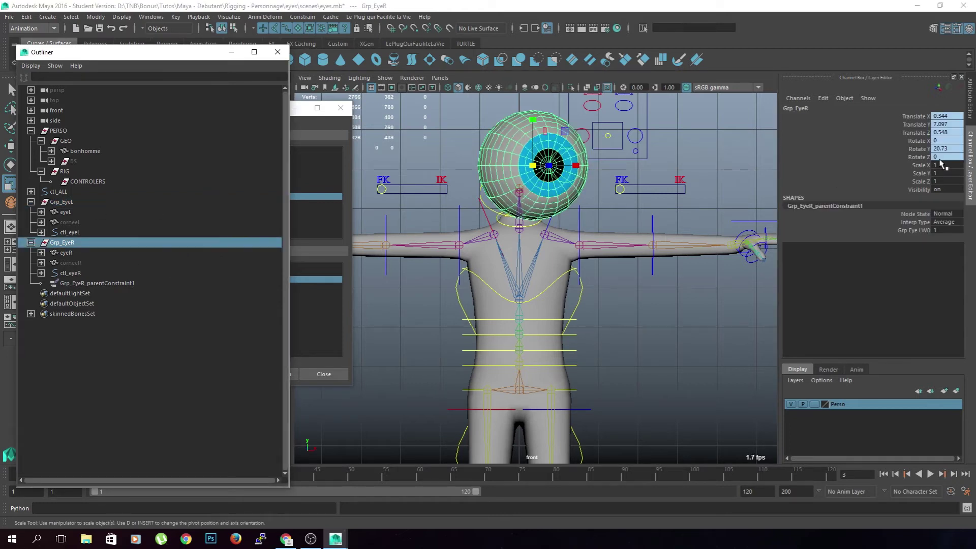
left_click_drag(947, 165, 947, 181)
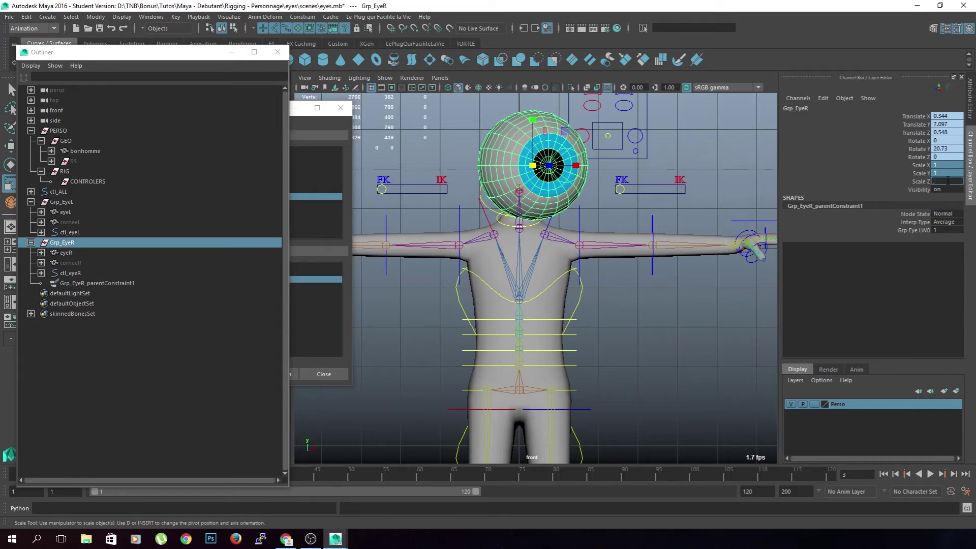
type(".133")
key("Return")
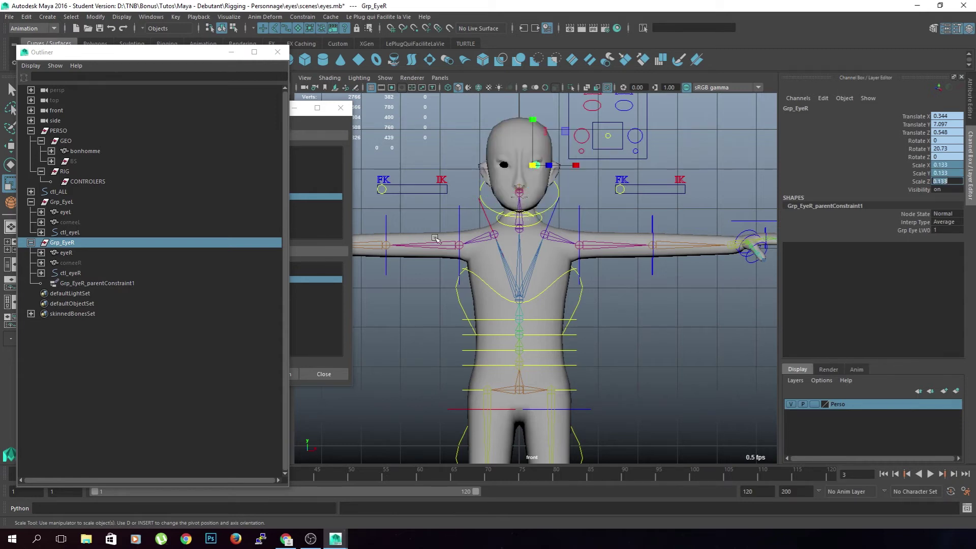
left_click(226, 379)
Delete the parent constraint under Grp_EyeR.
left_click(97, 244)
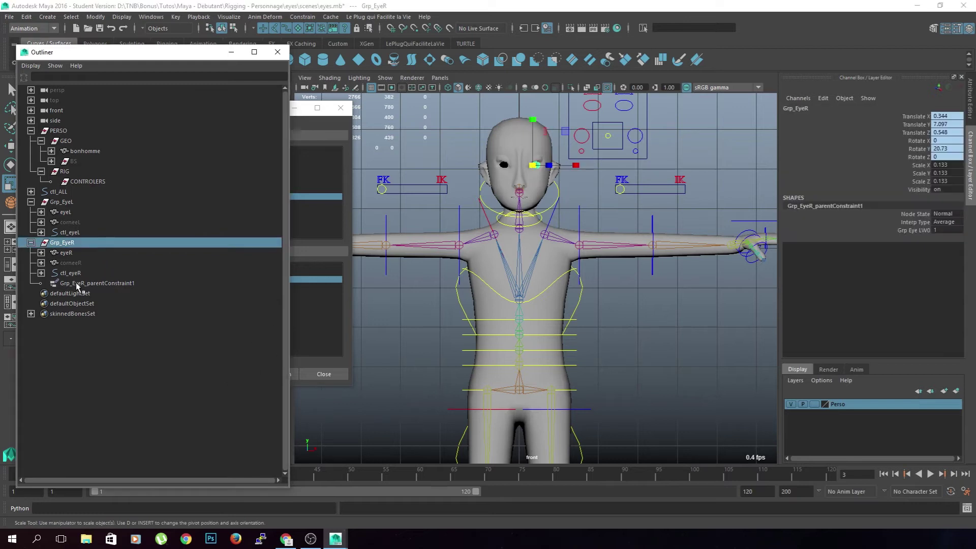
left_click(126, 284)
key("Delete")
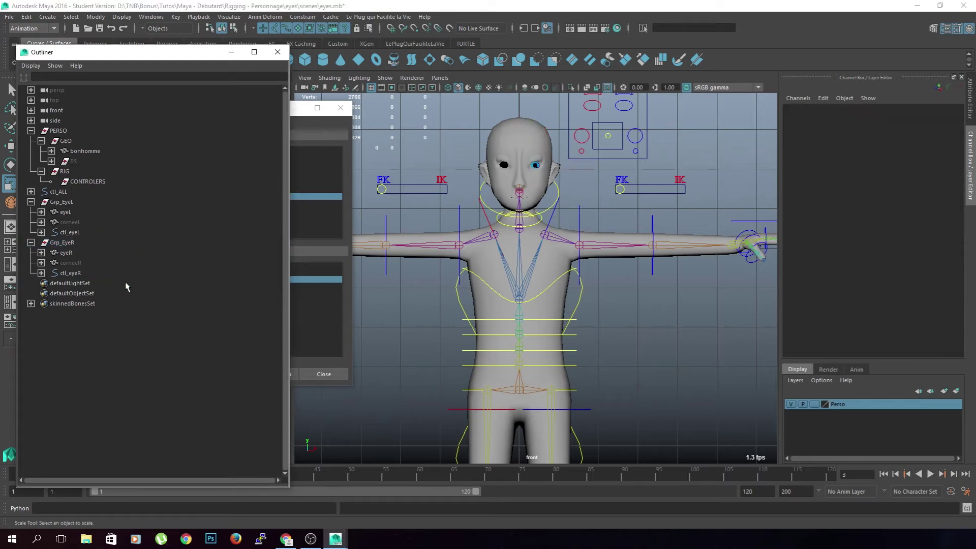
Move Grp_EyeR to the opposite eye socket by setting its Translate X to -0.344.
left_click(97, 243)
scroll(617, 292, "up", 5)
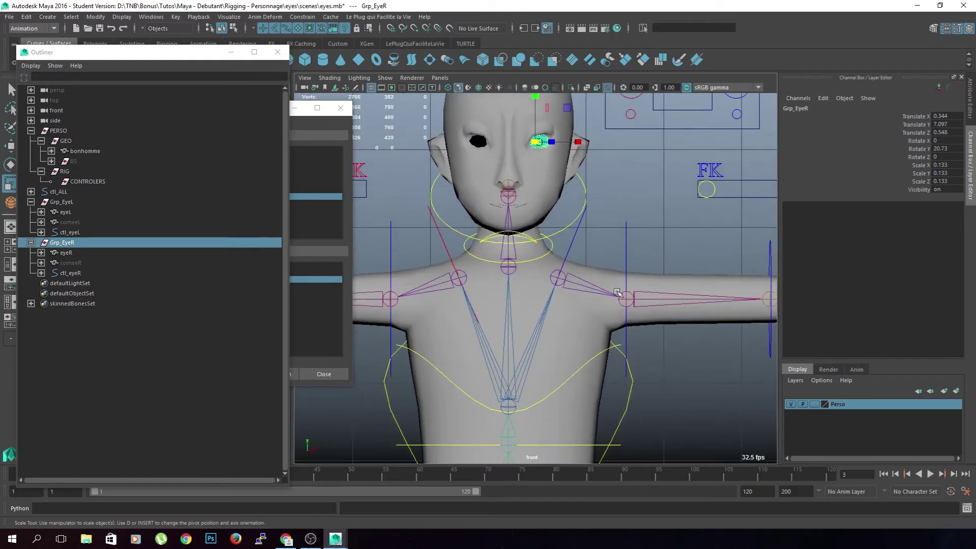
scroll(617, 292, "up", 5)
key("w")
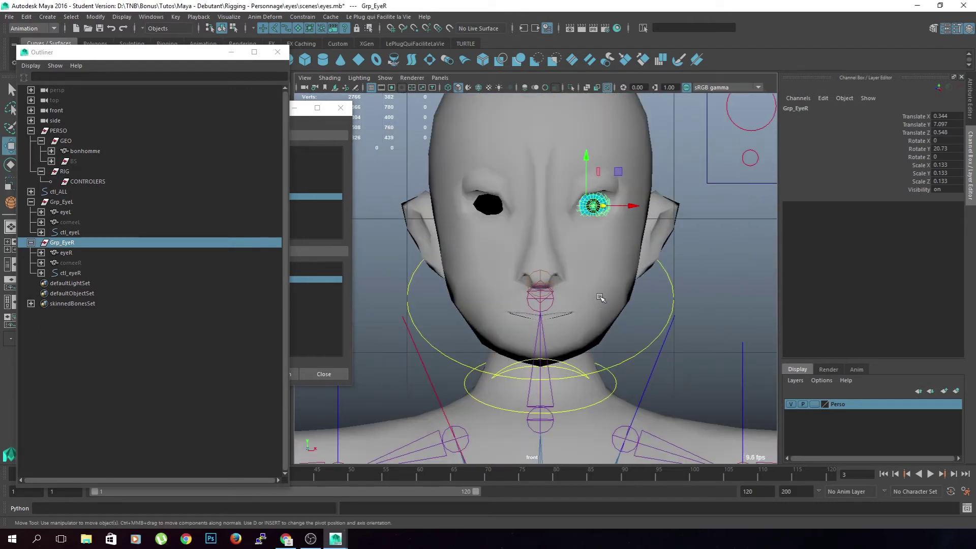
double_click(942, 117)
type("-0.344")
key("Return")
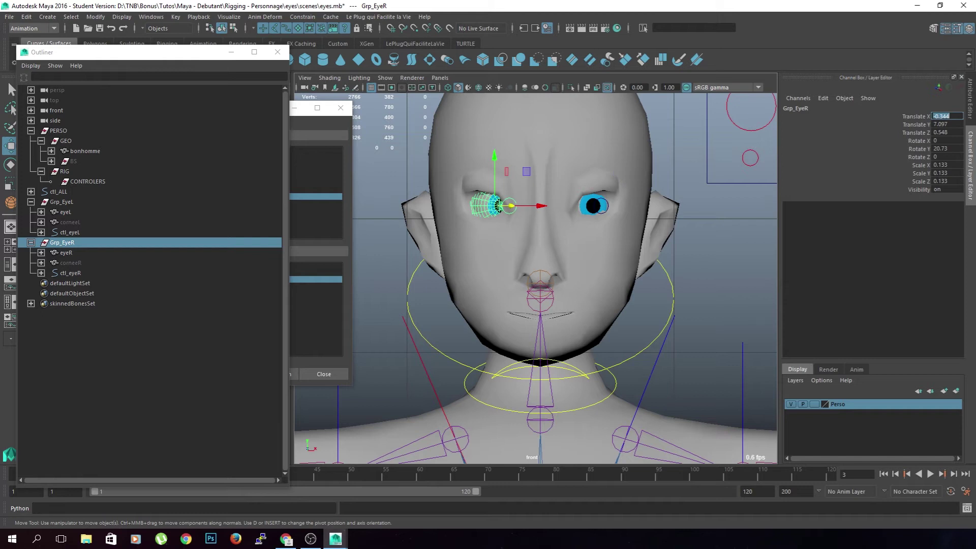
Mirror Grp_EyeR's orientation by setting its Rotate Y to -20.73, and clear the selection.
scroll(625, 287, "up", 2)
double_click(940, 149)
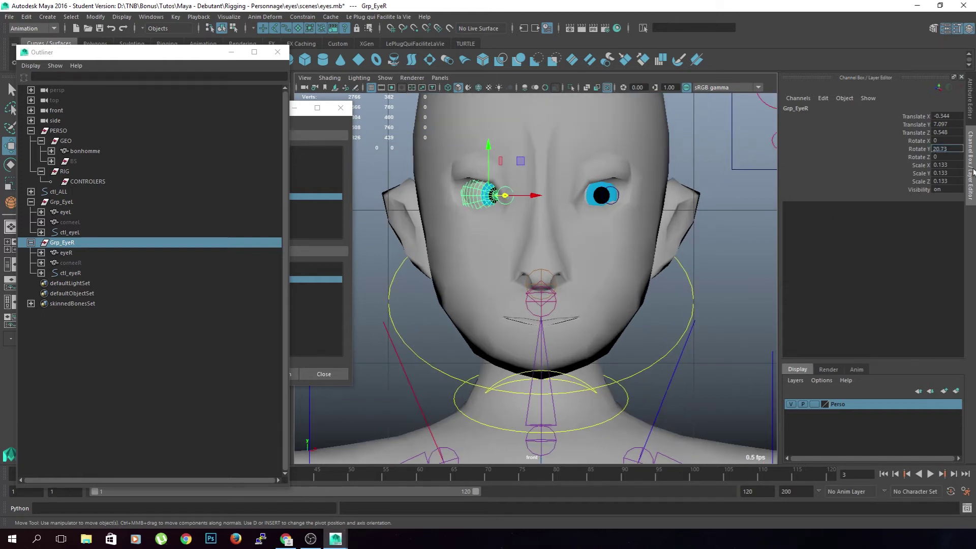
key("Return")
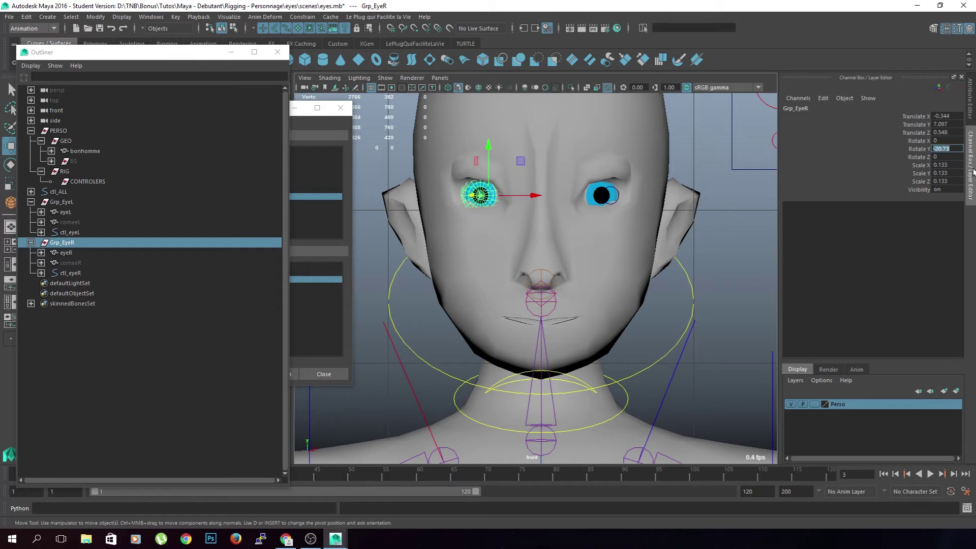
left_click(721, 271)
Examine the fit of both eyes in their sockets from several angles in the perspective view.
left_click_drag(602, 300, 635, 306, "alt")
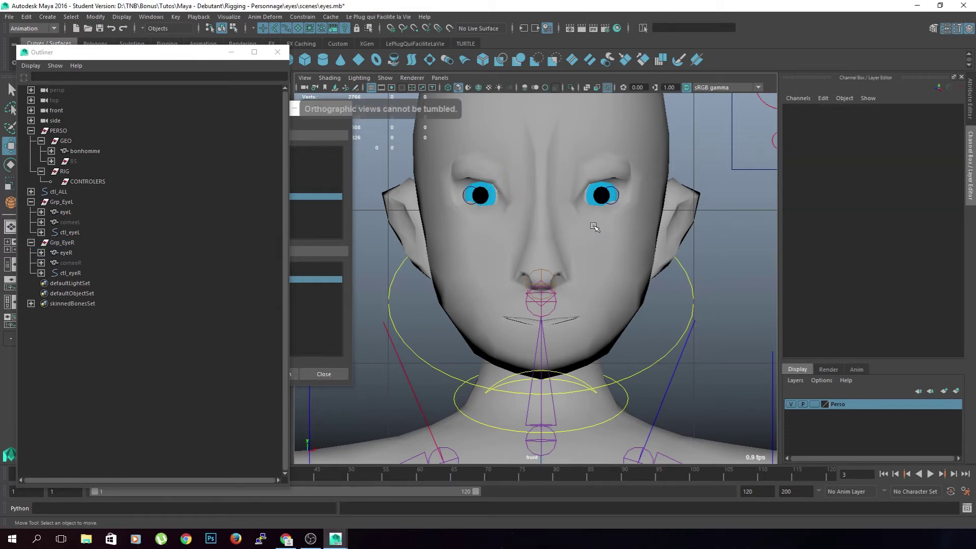
key("space")
key("space")
left_click_drag(621, 212, 558, 297, "alt")
scroll(570, 272, "down", 4)
scroll(544, 279, "up", 2)
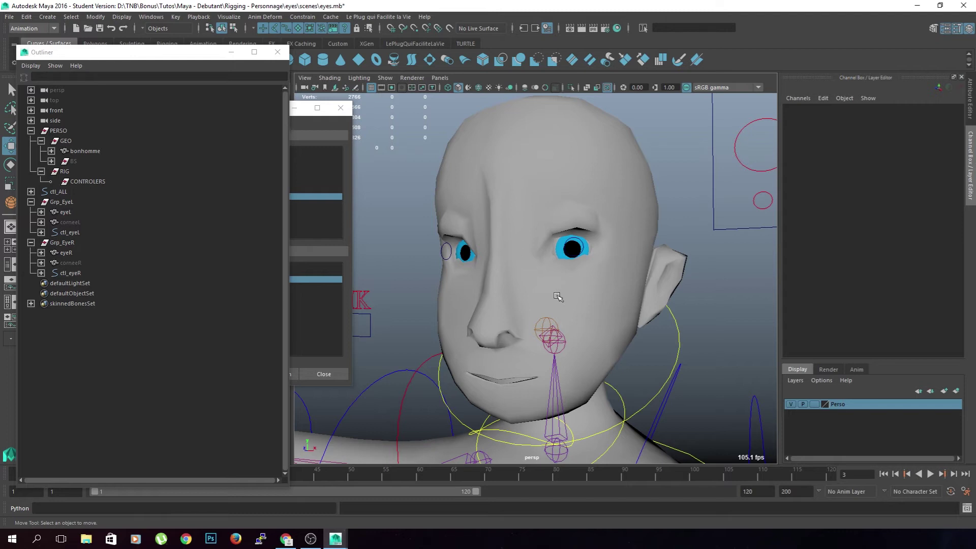
mouse_move(532, 302)
left_mouse_down("alt")
mouse_move(599, 303)
mouse_move(533, 301)
mouse_move(549, 304)
left_mouse_up("alt")
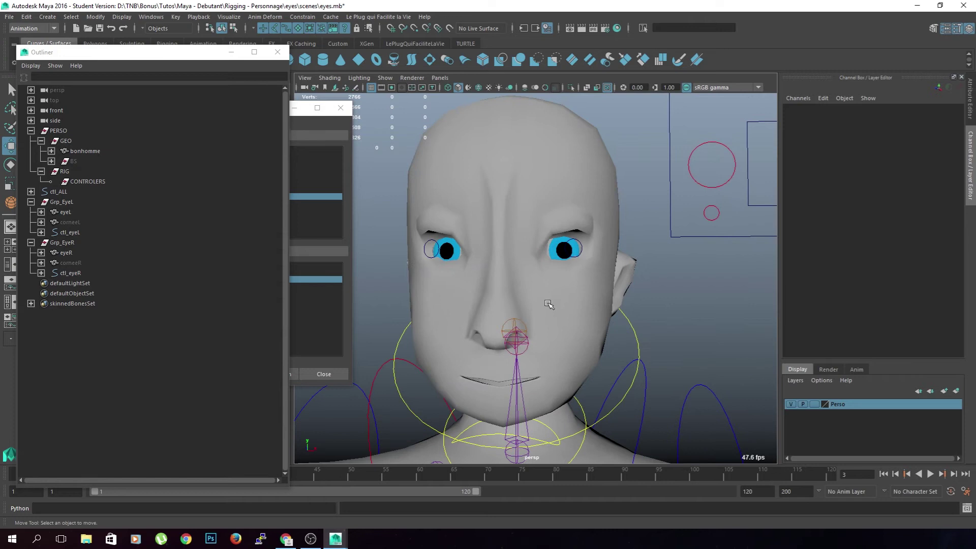
Collapse both eye groups in the hierarchy, and hide Grp_EyeL before selecting Grp_EyeR.
left_click(31, 202)
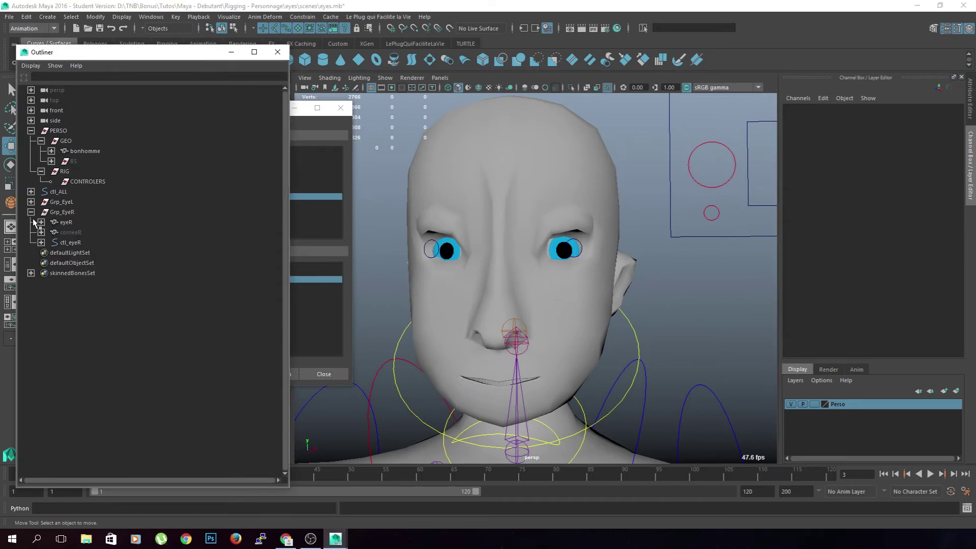
left_click(31, 212)
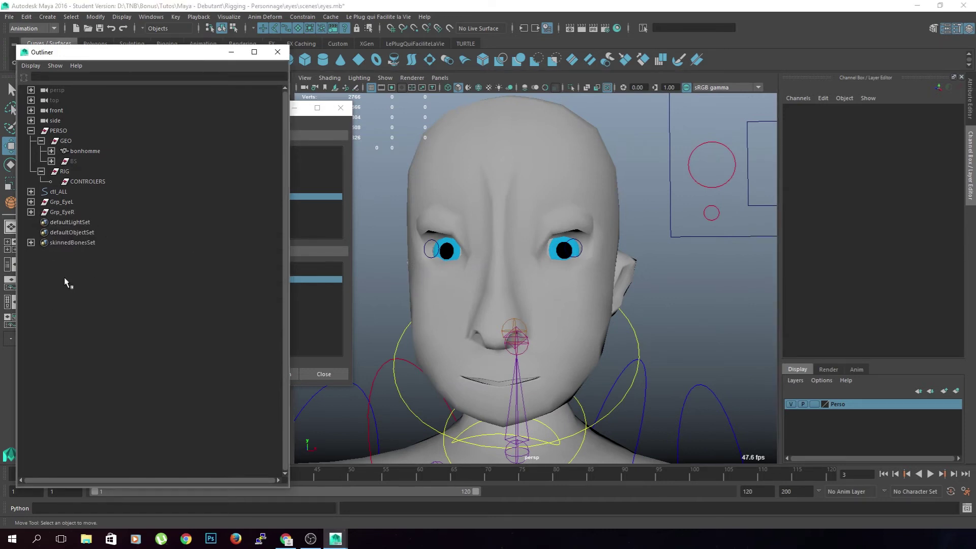
left_click(76, 202)
left_click(76, 212, "shift")
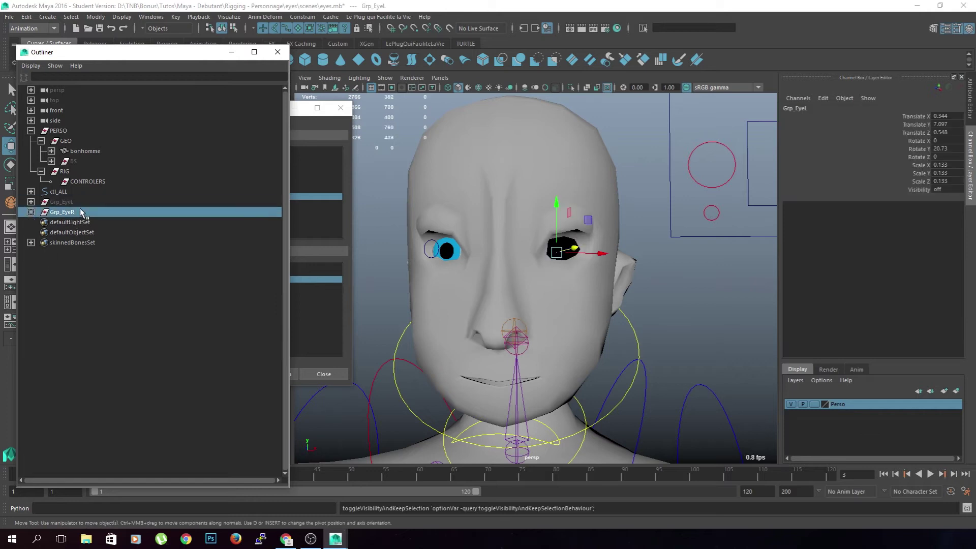
Hide the right eye group Grp_EyeR.
key("ctrl+h")
left_click(629, 387)
scroll(629, 388, "down", 3)
left_click_drag(629, 388, 509, 330, "alt")
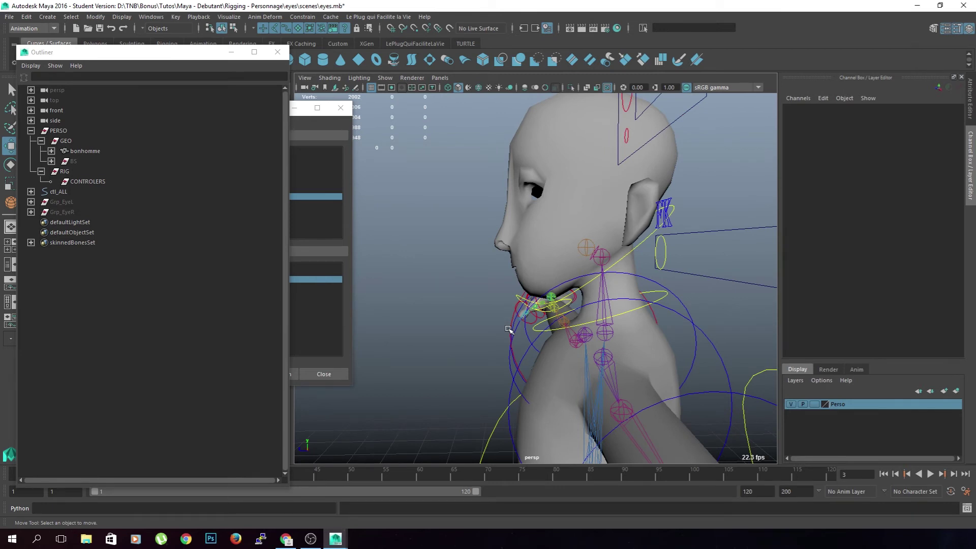
In the side view, create a two-joint chain running from the eye centre straight out in front of the face.
key("space")
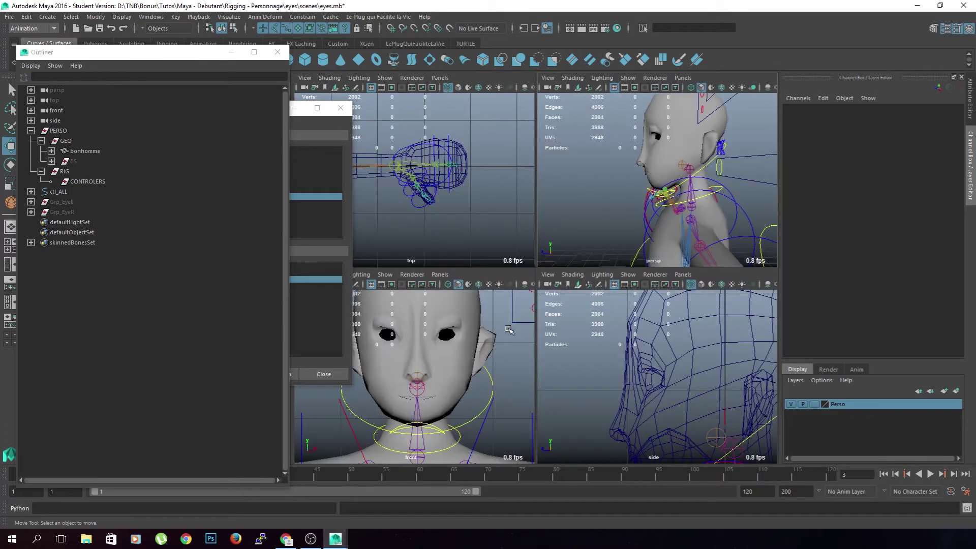
key("space")
key("a")
scroll(570, 315, "up", 5)
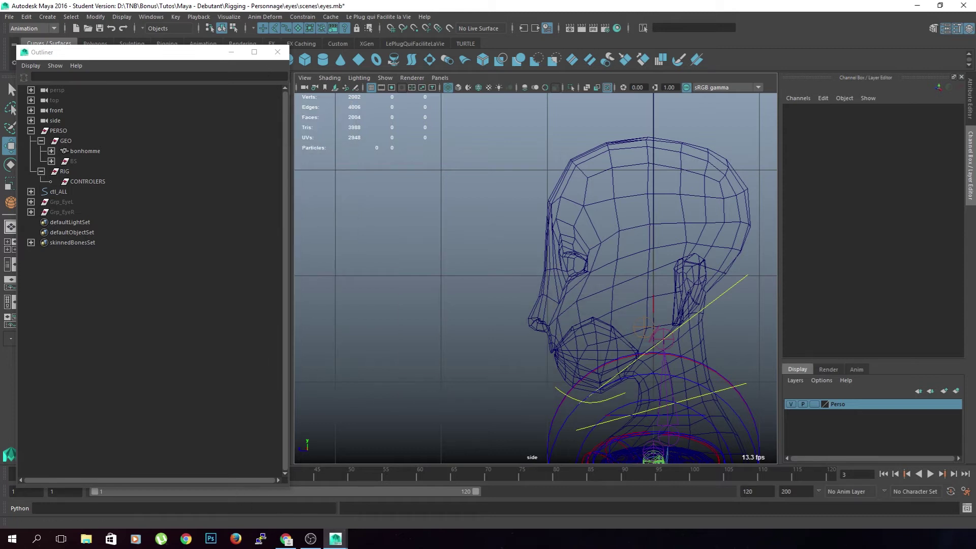
left_click(232, 52)
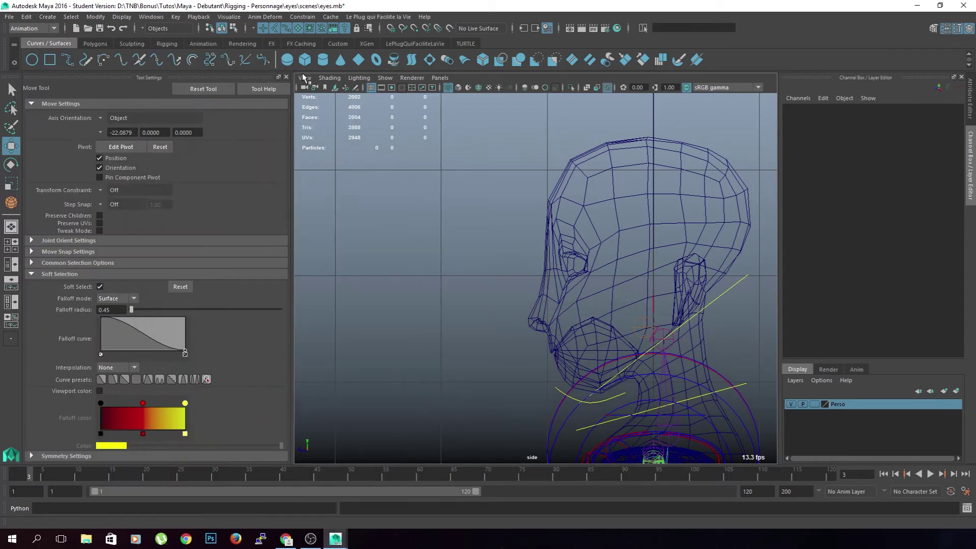
left_click(173, 45)
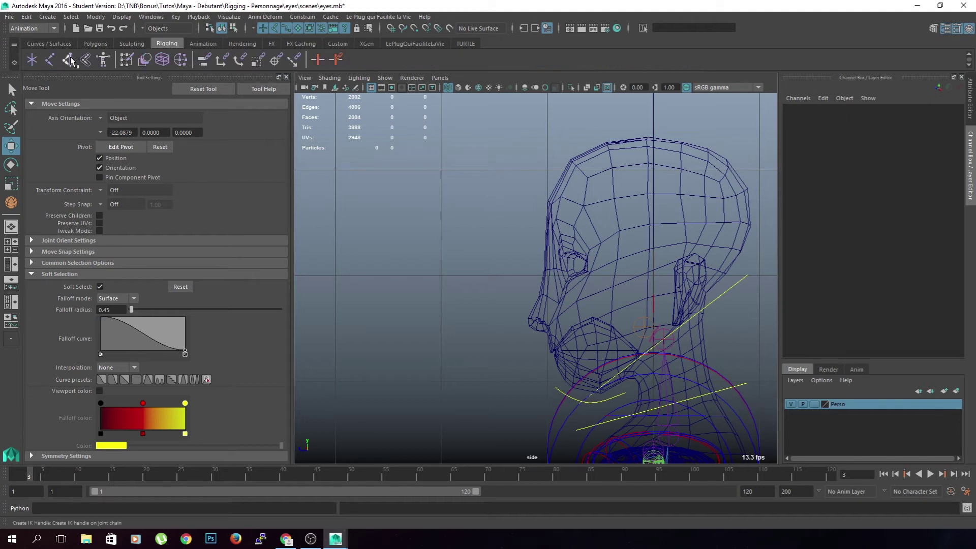
left_click(49, 59)
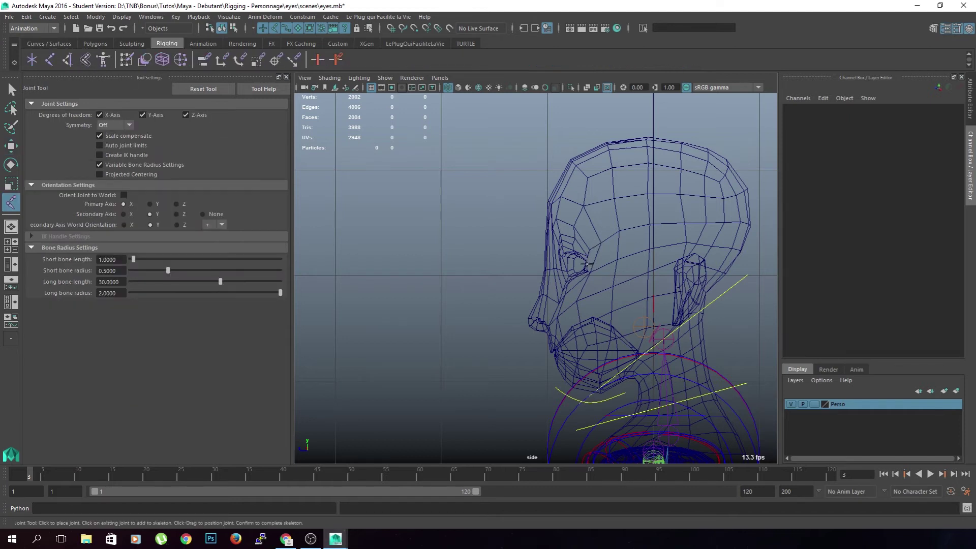
left_click(587, 264)
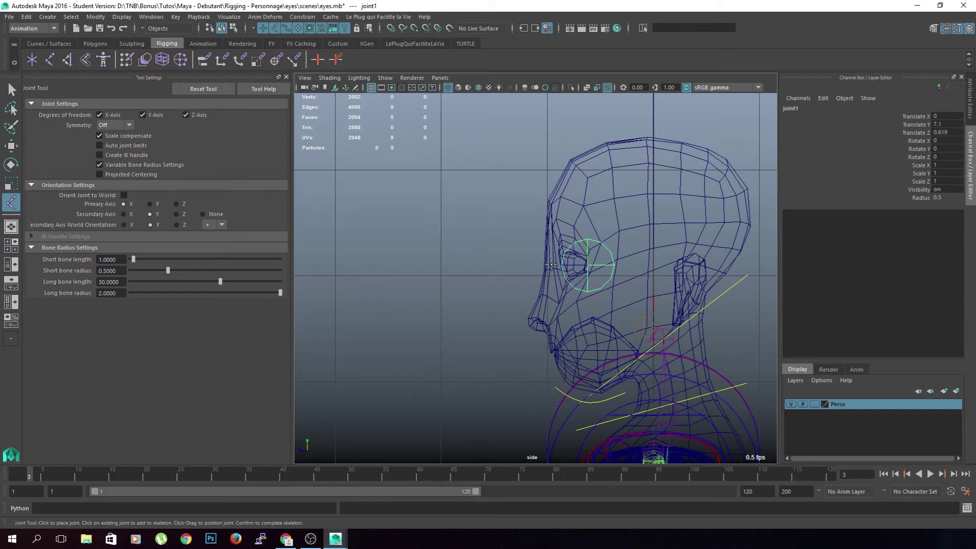
scroll(357, 256, "down", 5)
left_click(419, 276)
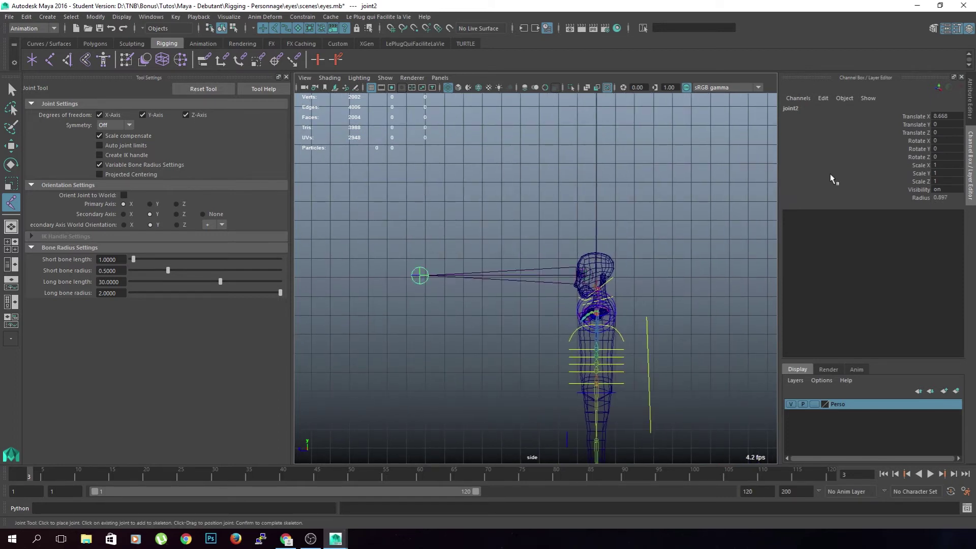
scroll(534, 301, "up", 3)
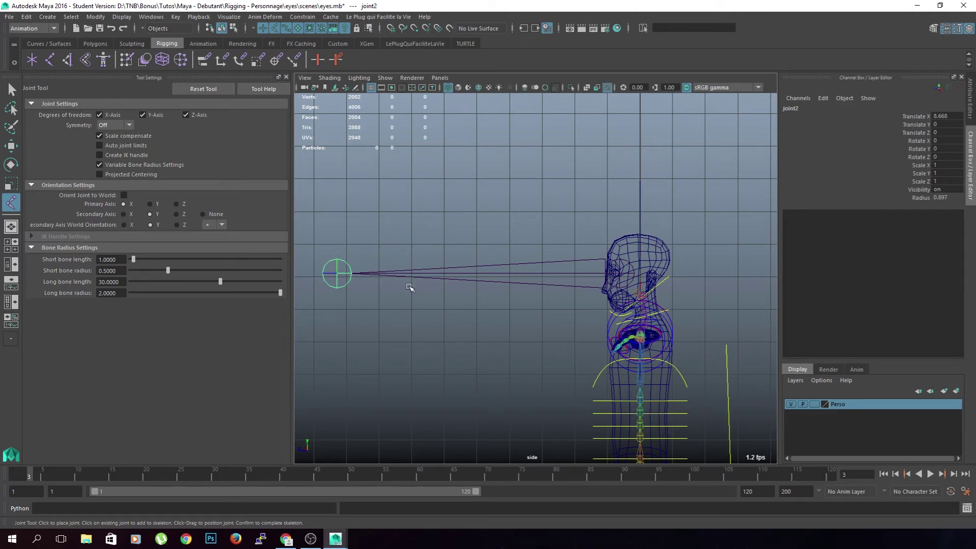
Move the chain's end joint closer to the face, to about Translate X 2.95.
key("w")
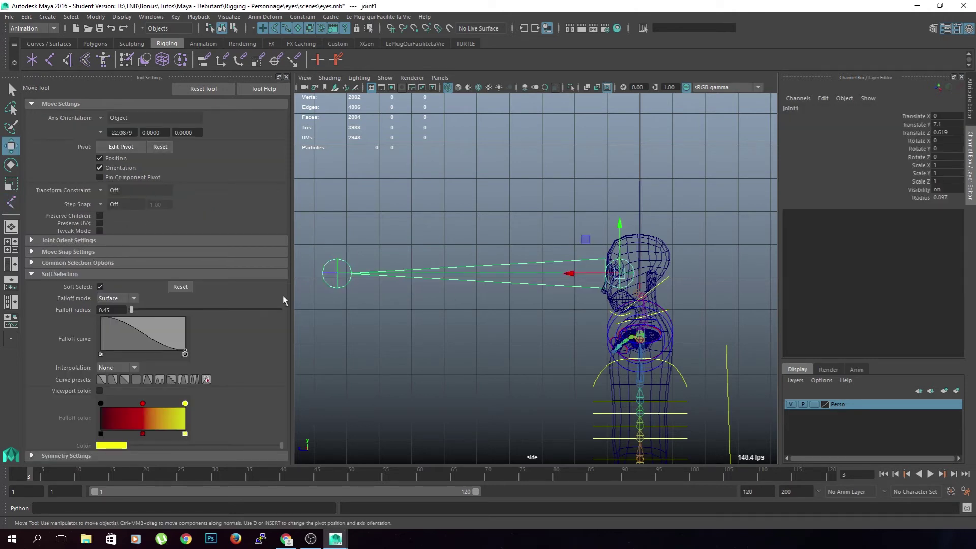
left_click(330, 277)
scroll(342, 279, "down", 2)
left_click_drag(347, 276, 475, 277)
scroll(500, 305, "up", 2)
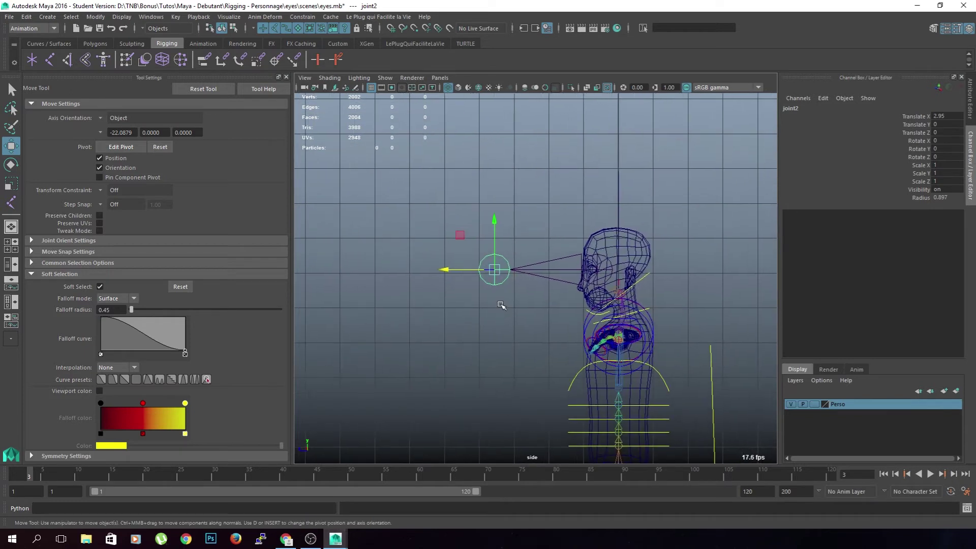
Set the radius of both eye joints to 0.2.
left_click(500, 305)
left_click(509, 268)
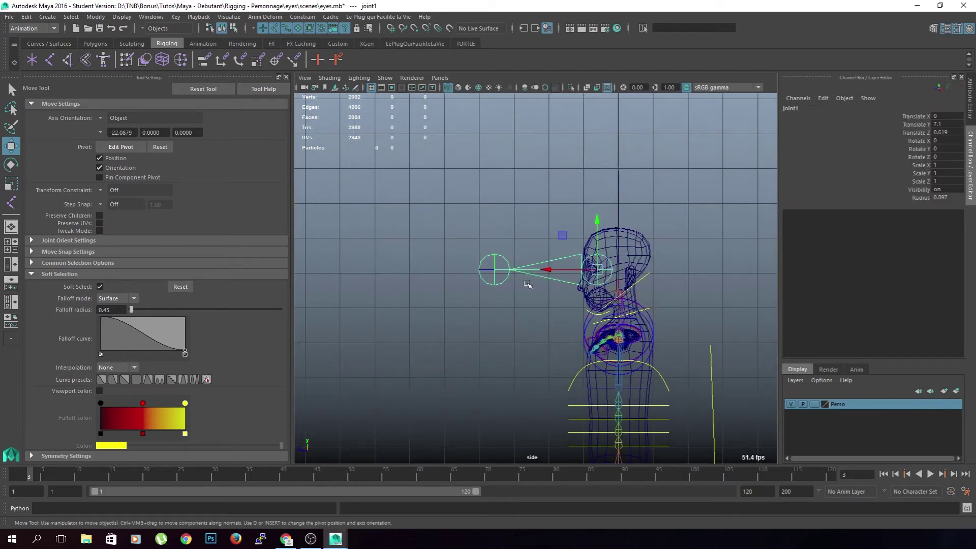
left_click(607, 281)
left_click(574, 275)
scroll(574, 274, "up", 3)
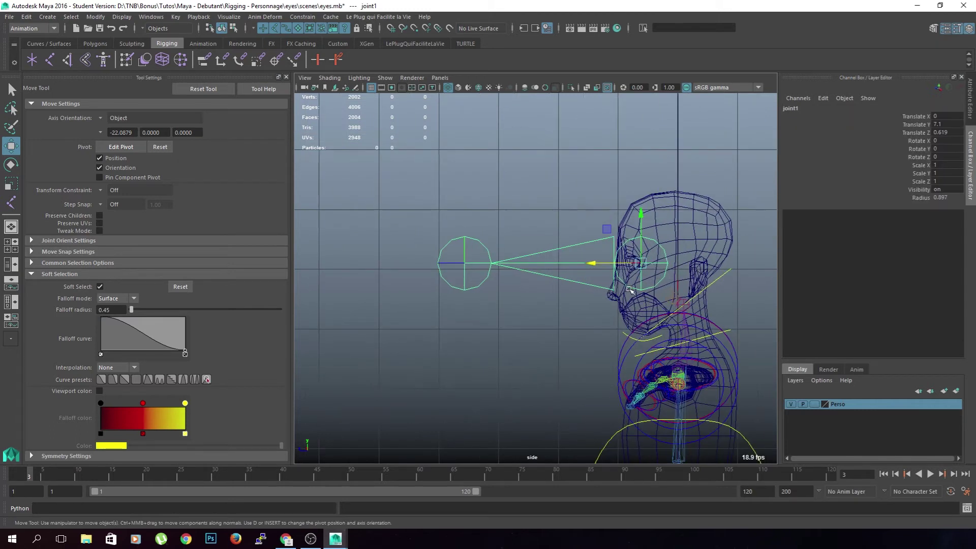
left_click(418, 261)
double_click(938, 198)
type("0.2")
key("Return")
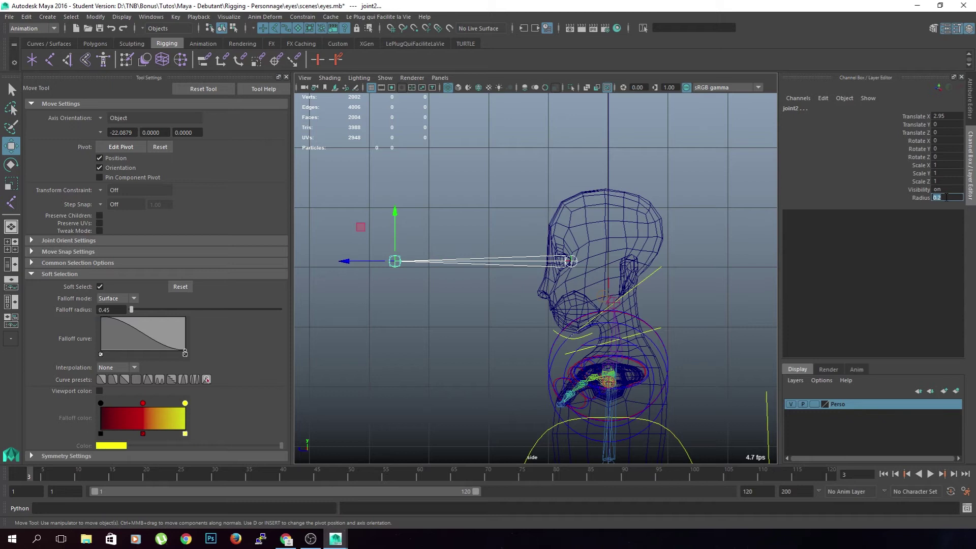
Rename the root joint of the eye chain as j_eye_L.
left_click(735, 113)
left_click_drag(390, 246, 421, 280)
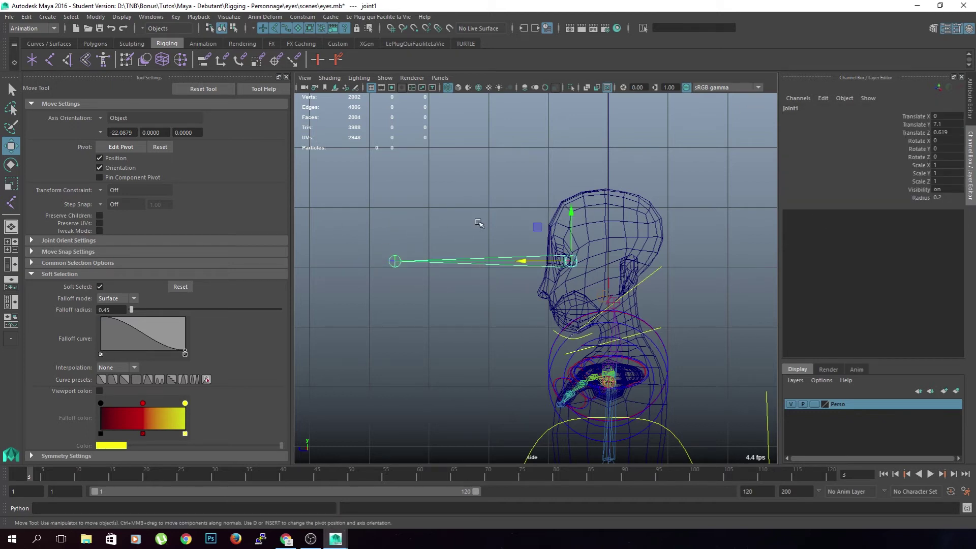
key("space")
key("space")
scroll(545, 237, "up", 2)
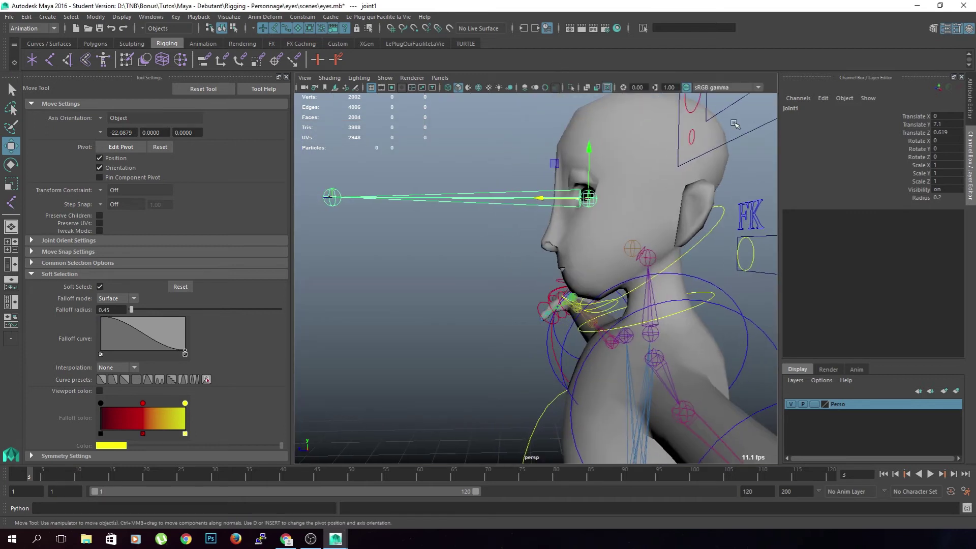
double_click(796, 110)
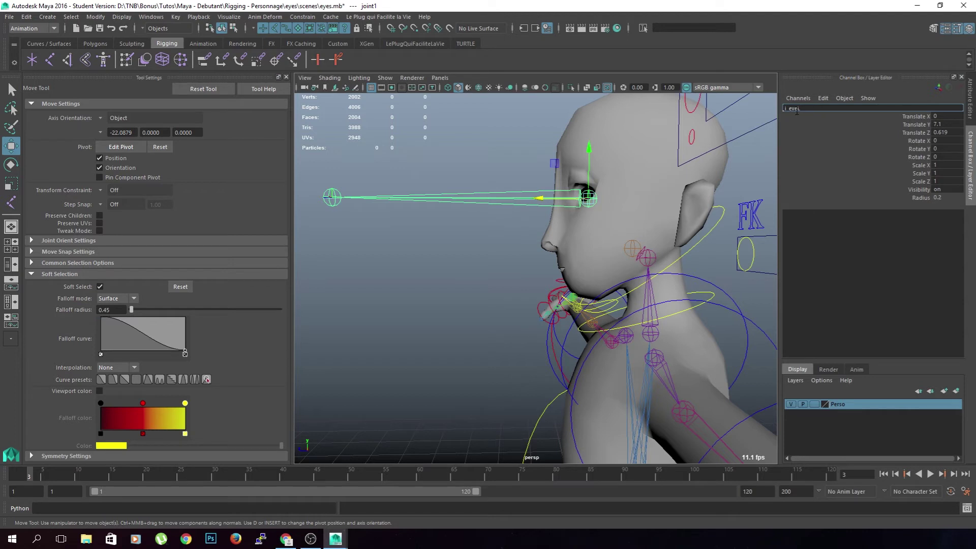
type("j_eye_L")
key("Return")
Move the j_eye_L chain sideways into the character's left eye socket, to about Translate X 0.381.
left_click_drag(337, 401, 627, 305, "alt")
left_click_drag(554, 274, 563, 274)
key("ctrl+z")
key("d")
key("d")
left_click_drag(558, 275, 582, 281)
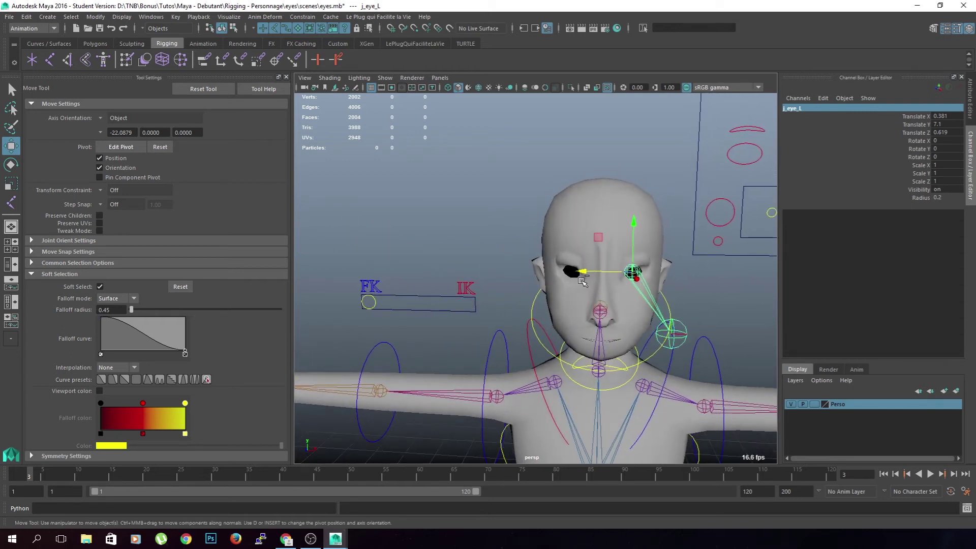
Duplicate the left eye chain as j_eye_R and move it into the right eye socket, to about Translate X -0.389.
key("ctrl+d")
double_click(795, 108)
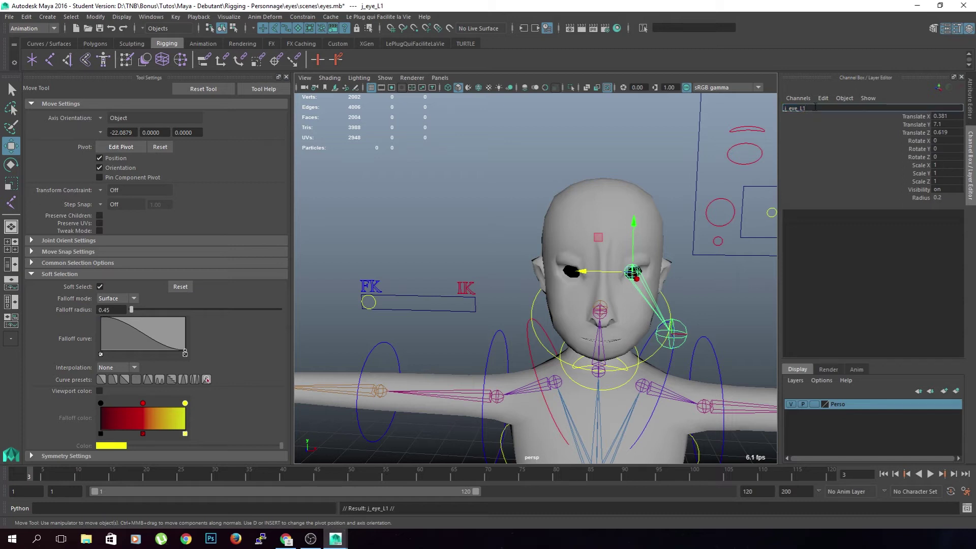
type("j_eye_R")
key("Return")
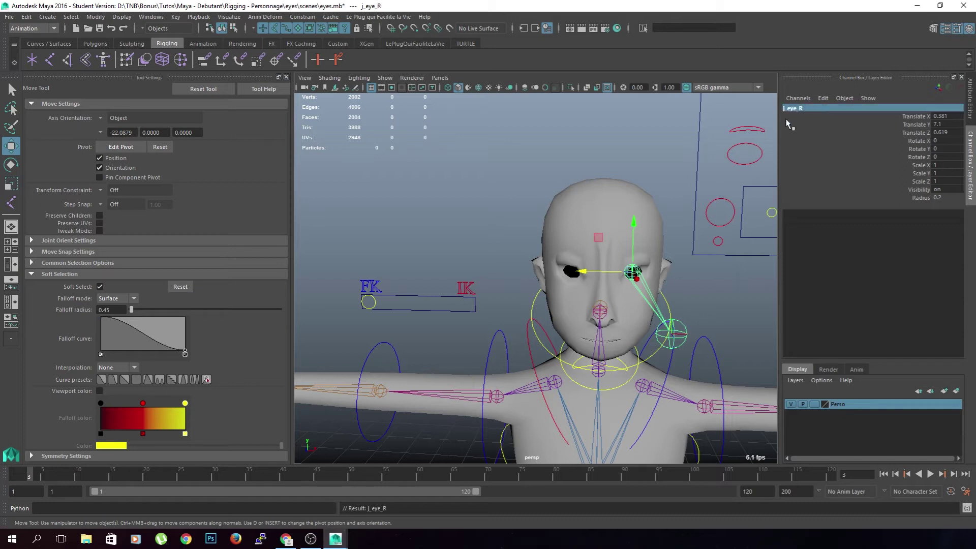
left_click_drag(585, 275, 520, 308)
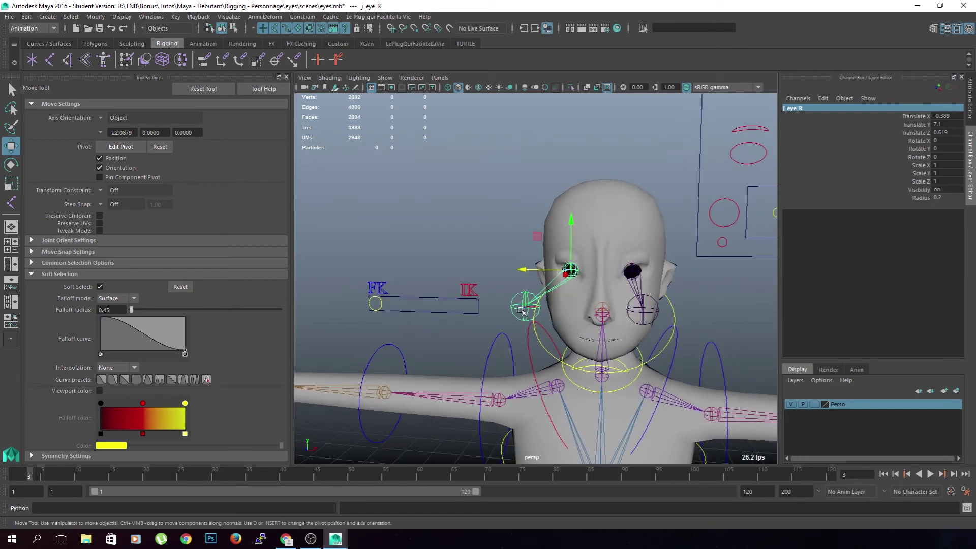
Rename the right eye chain's end joint as j_endEye_R.
left_click(522, 311)
left_click(810, 108)
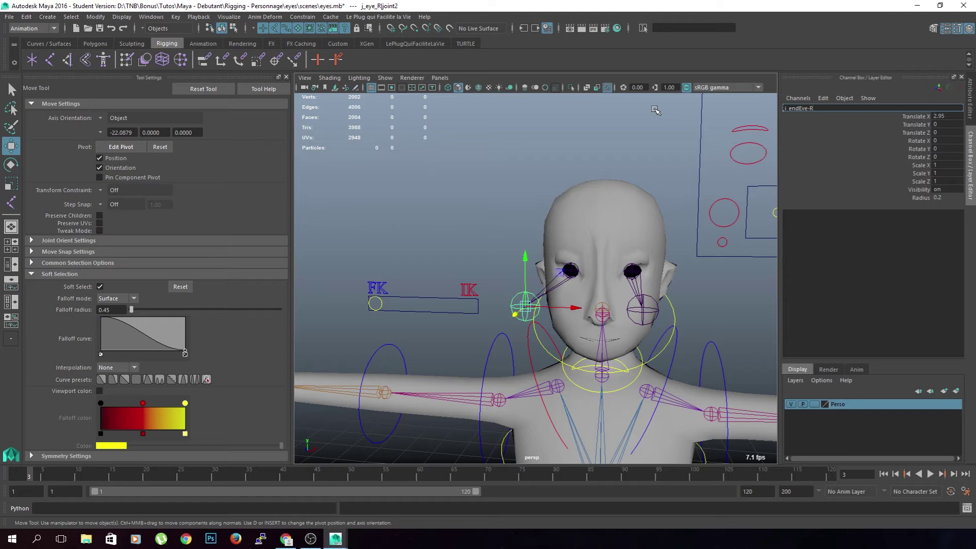
type("_R")
key("Return")
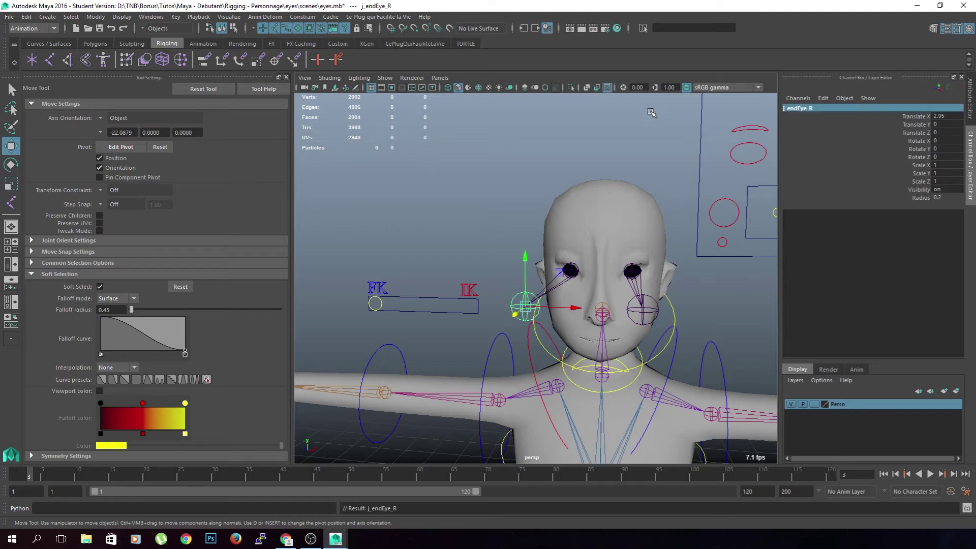
Rename the left eye chain's end joint as j_endEye_L.
left_click(630, 308)
double_click(806, 109)
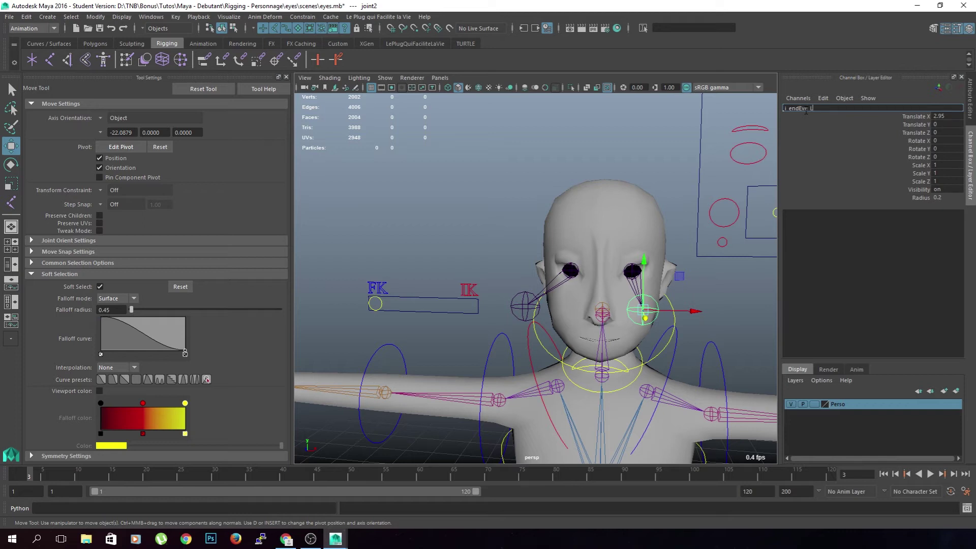
type("j_endEye_L")
key("Return")
left_click(717, 236)
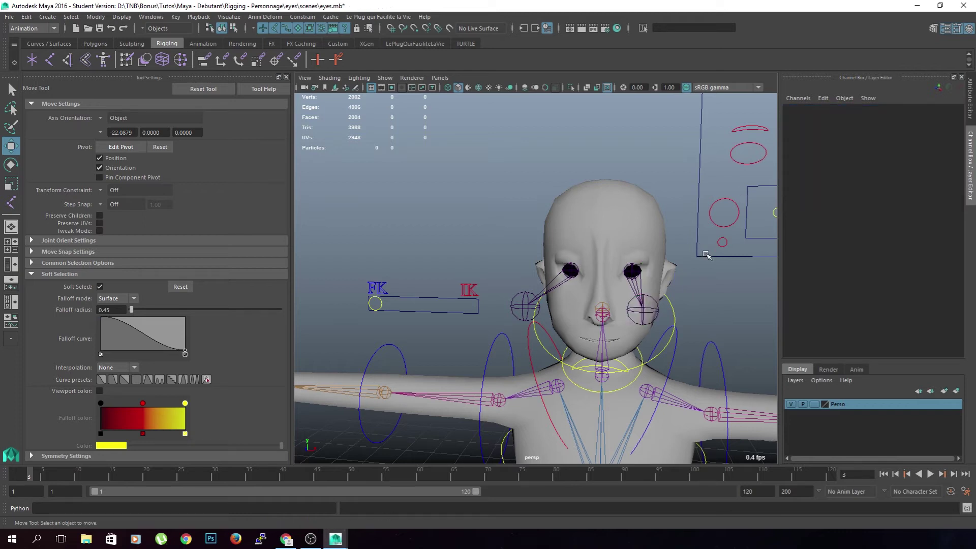
Parent both eye root joints to the head joint at the base of the skull.
left_click_drag(717, 236, 636, 277, "alt")
left_click(616, 279)
key("q")
left_click(560, 274)
left_click_drag(559, 274, 605, 274, "alt")
left_click(609, 324, "shift")
left_click_drag(611, 327, 619, 312, "alt")
key("p")
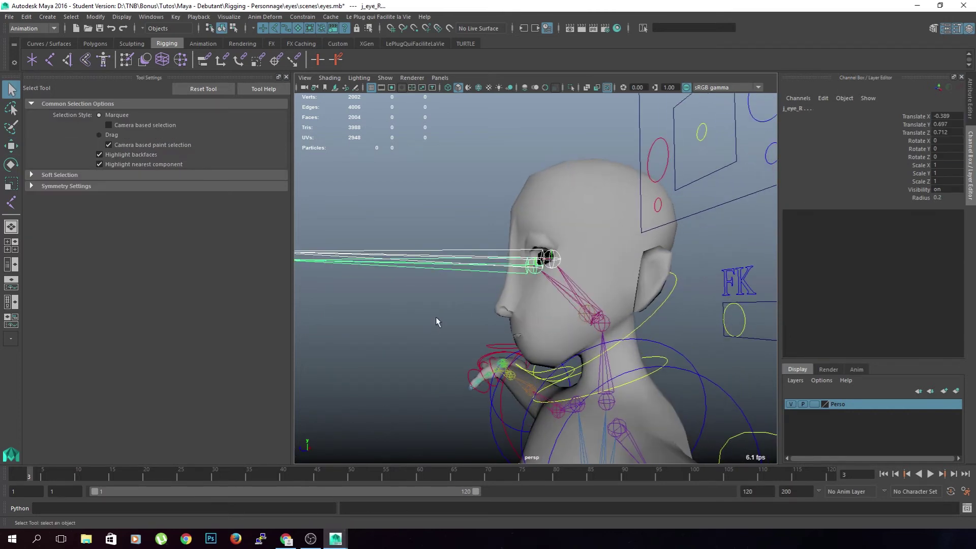
Test-rotate the head control to check that the eye joints follow, and undo the rotation.
left_click(616, 312)
left_click(653, 316)
key("e")
mouse_move(581, 285)
left_mouse_down()
mouse_move(651, 274)
mouse_move(569, 283)
left_mouse_up()
key("ctrl+z")
key("Up")
middle_click_drag(668, 329, 677, 317, "alt")
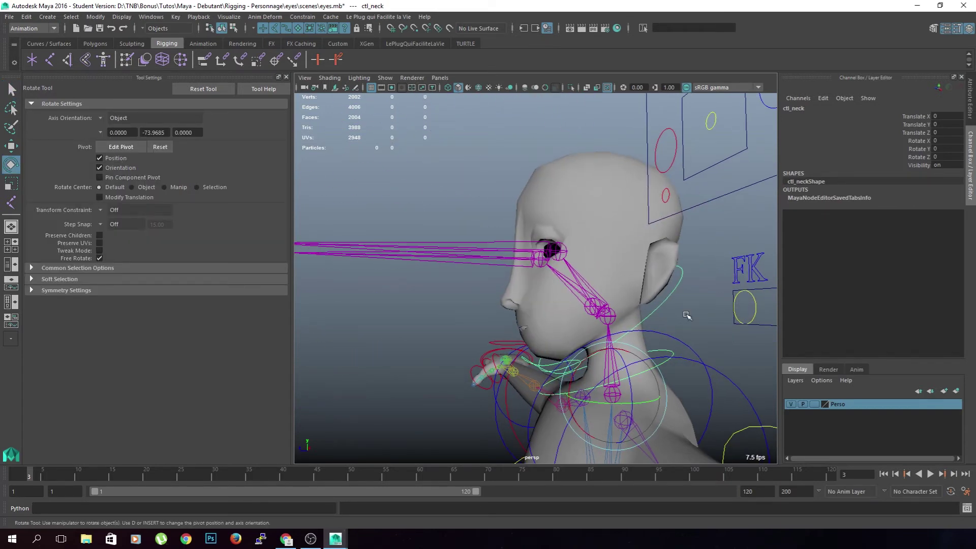
Save the scene and accept the student version notice.
left_click(686, 315)
left_click_drag(686, 315, 590, 314, "alt")
key("ctrl+s")
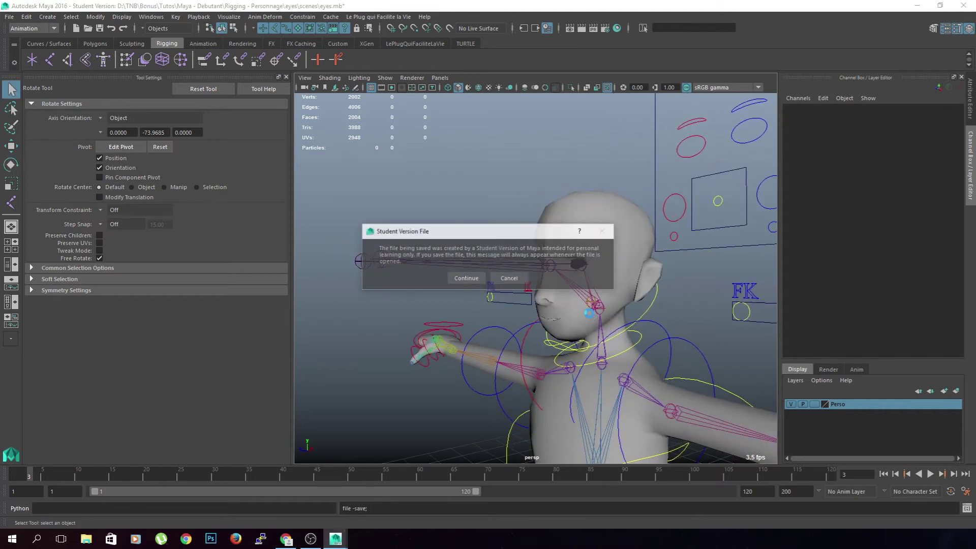
left_click(470, 280)
Create a NURBS circle with the default options.
left_click_drag(490, 294, 515, 315, "alt")
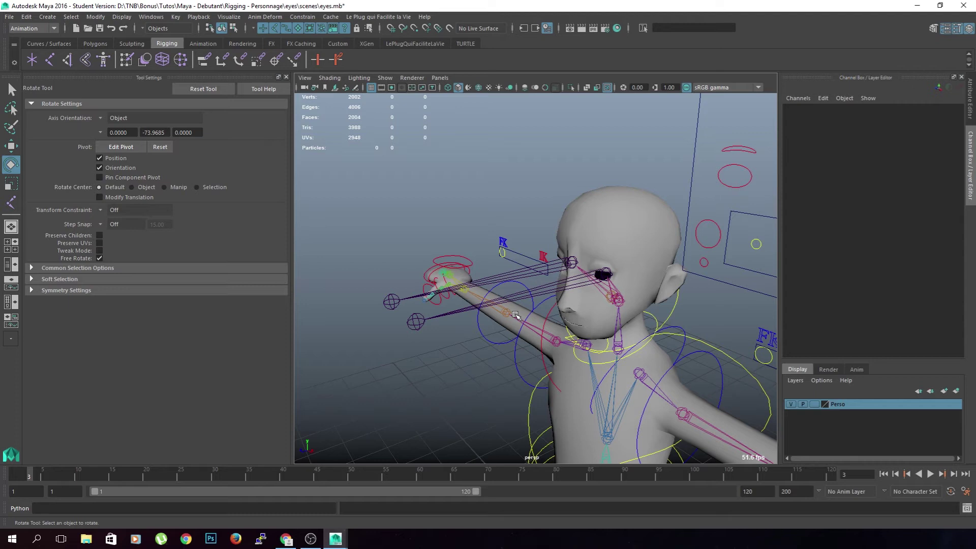
middle_click_drag(430, 325, 490, 270, "alt")
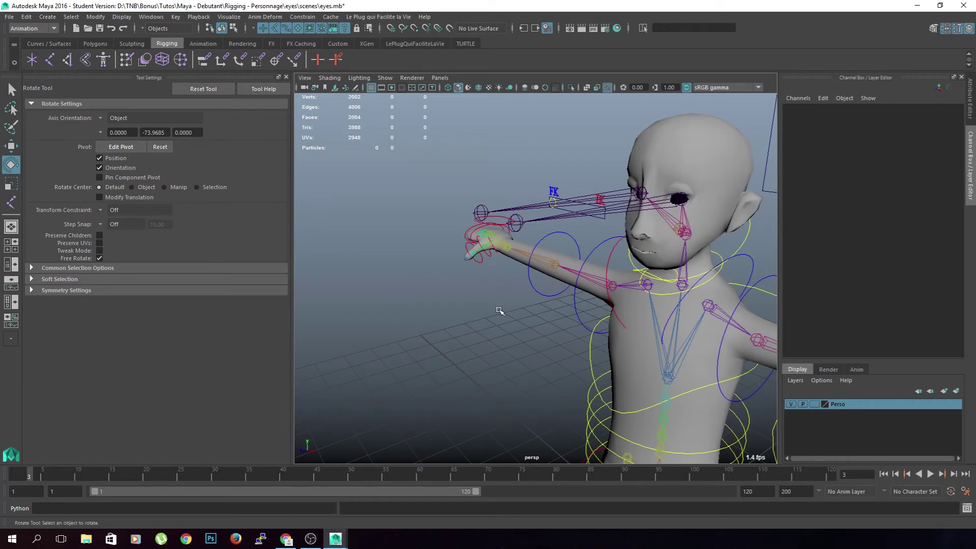
scroll(480, 289, "down", 5)
middle_click_drag(475, 322, 472, 314, "alt")
left_click_drag(472, 313, 447, 305, "alt")
left_click(46, 44)
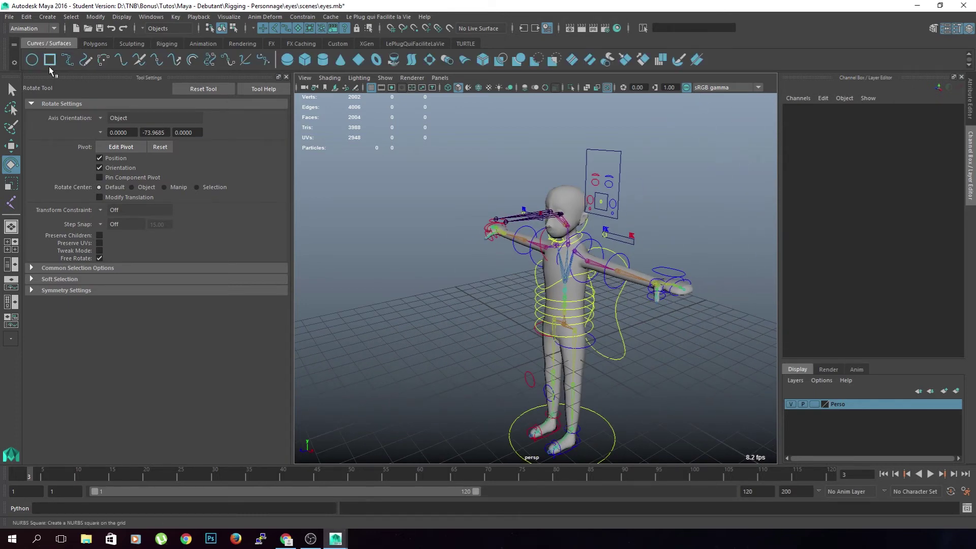
double_click(36, 63)
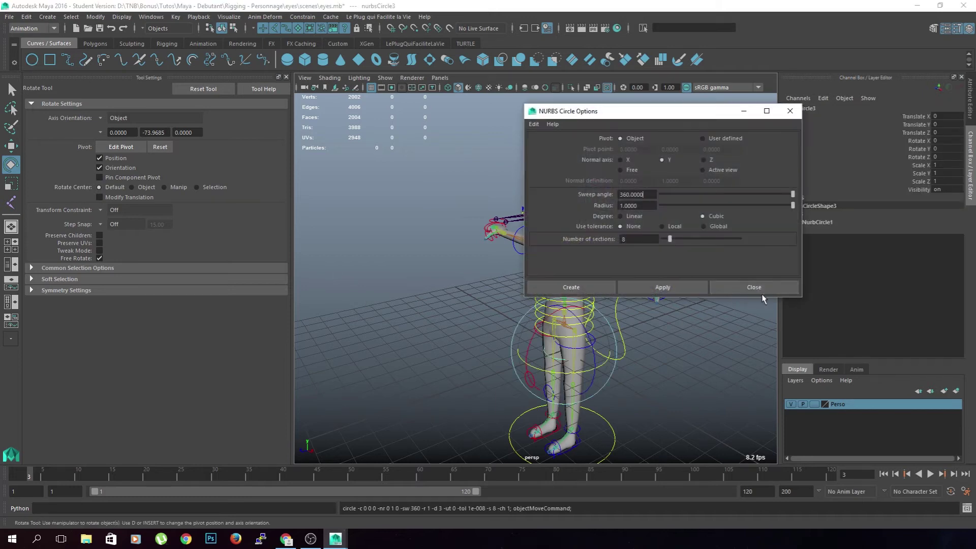
left_click(758, 289)
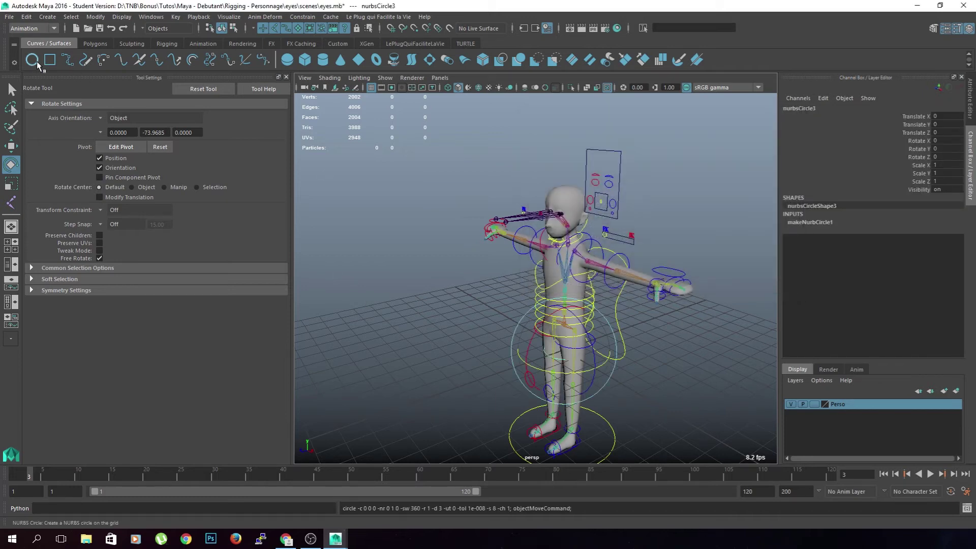
Snap the NURBS circle to the left eye's end joint and rotate it 90 degrees about X.
key("w")
left_click_drag(555, 339, 547, 296, "alt")
key("v")
scroll(546, 296, "up", 6)
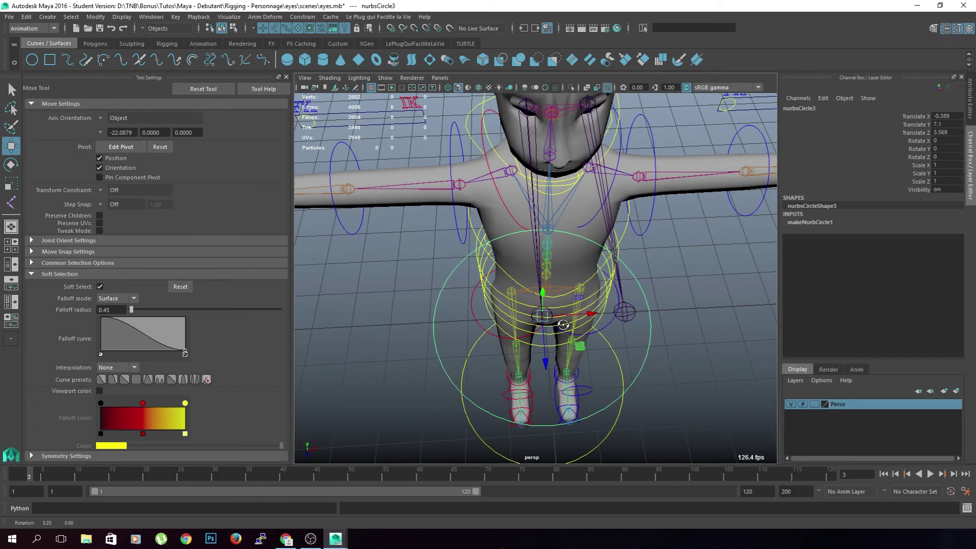
left_click_drag(543, 315, 625, 311)
left_click_drag(690, 360, 507, 293, "alt")
key("e")
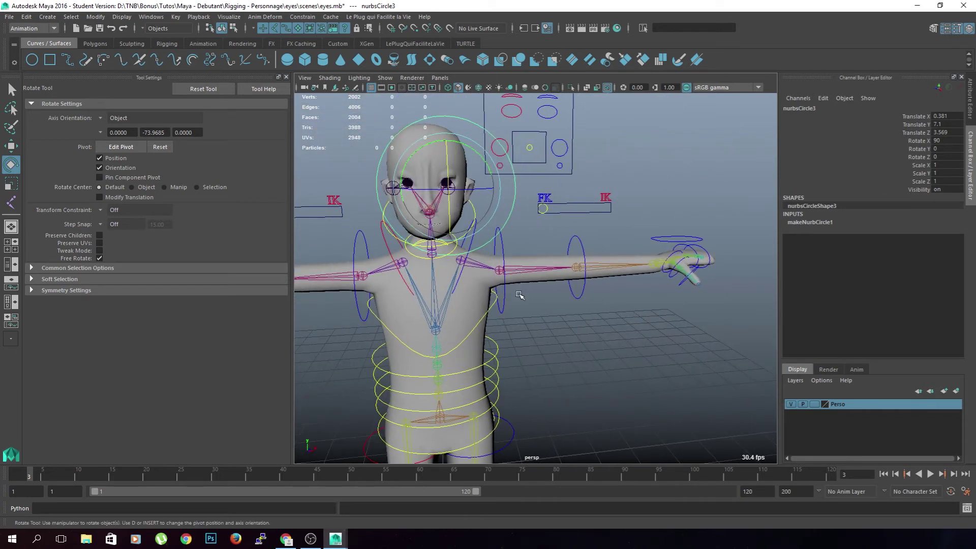
Scale the circle at the left eye's end joint uniformly to 0.36 and rename it ctl_eye_L.
key("r")
middle_click_drag(621, 290, 591, 307)
double_click(812, 107)
type("d")
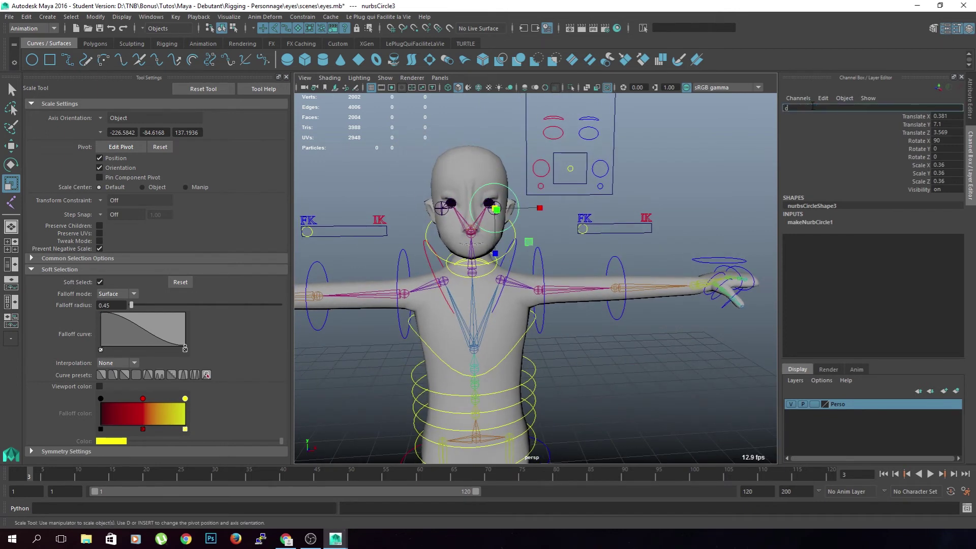
type("tl_eye_L")
key("Return")
Duplicate ctl_eye_L and move the copy along X to about -0.389, onto the right eye's end joint.
key("ctrl+d")
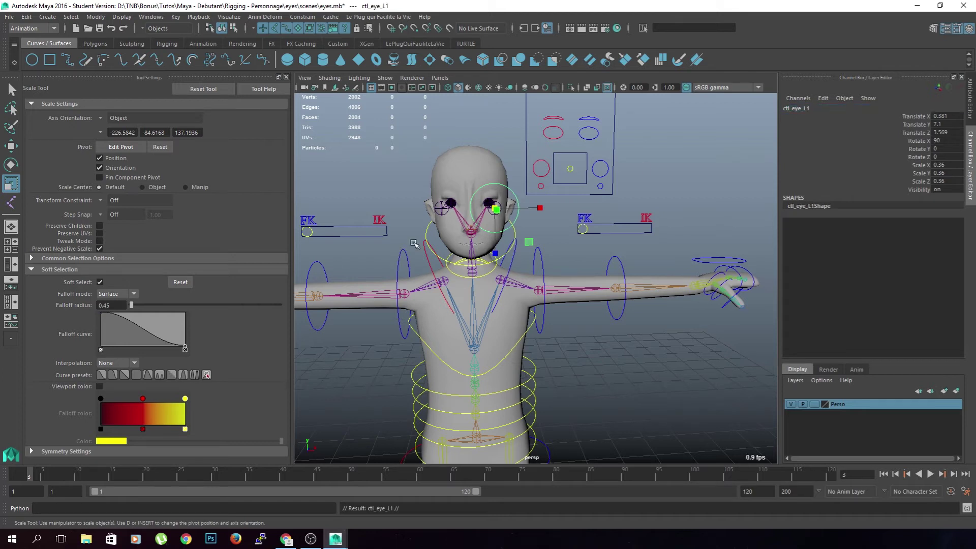
key("w")
left_click_drag(540, 209, 442, 210)
middle_click_drag(631, 205, 740, 148, "alt")
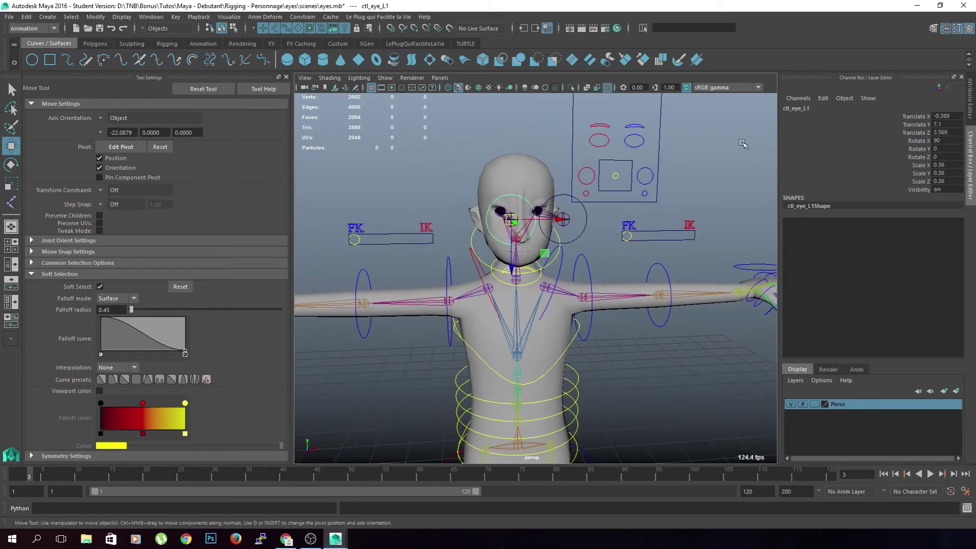
Rename the duplicated circle at the right eye ctl_eye_R.
left_click(835, 107)
key("BackSpace")
type("R")
key("Return")
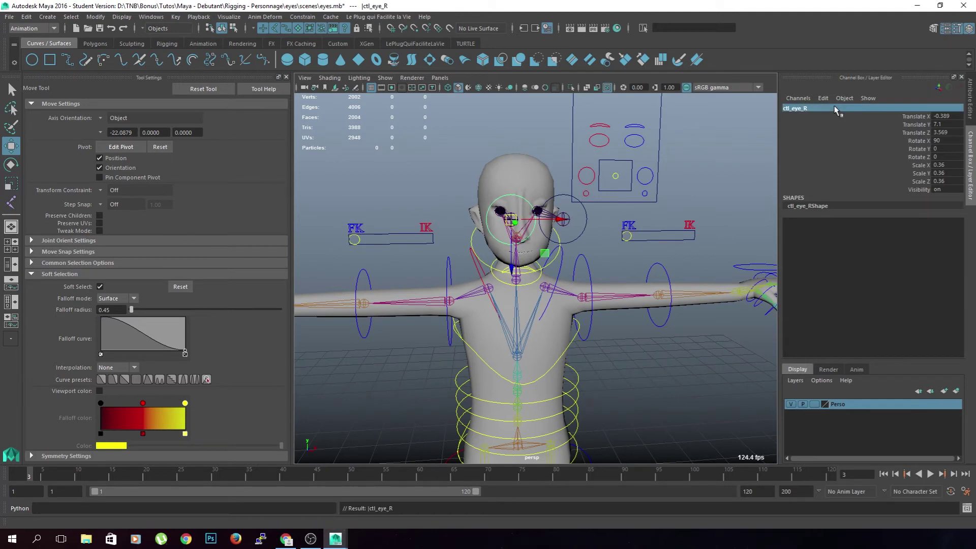
Duplicate ctl_eye_R and centre the copy between the eyes by setting its Translate X to 0.
left_click_drag(584, 284, 355, 254, "alt")
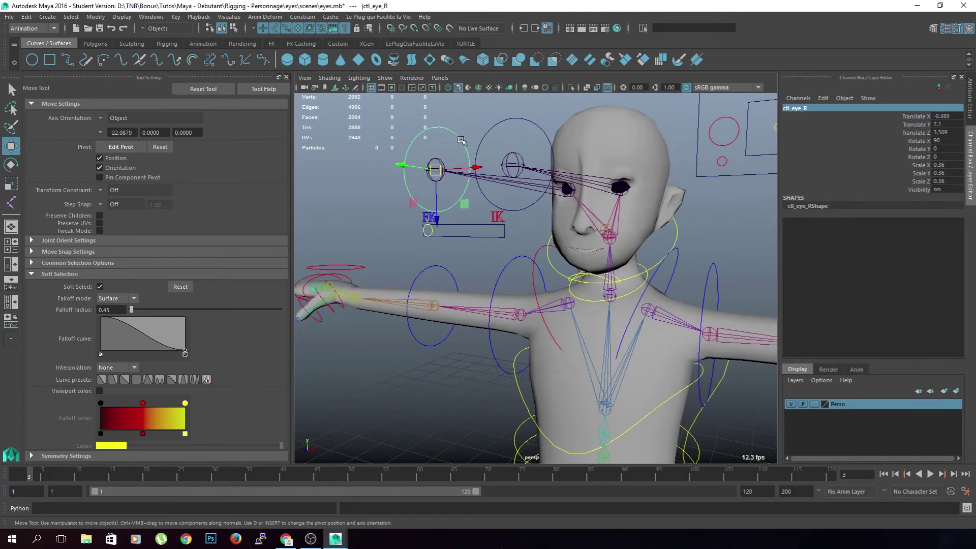
key("ctrl+d")
left_click_drag(470, 174, 455, 171, "alt")
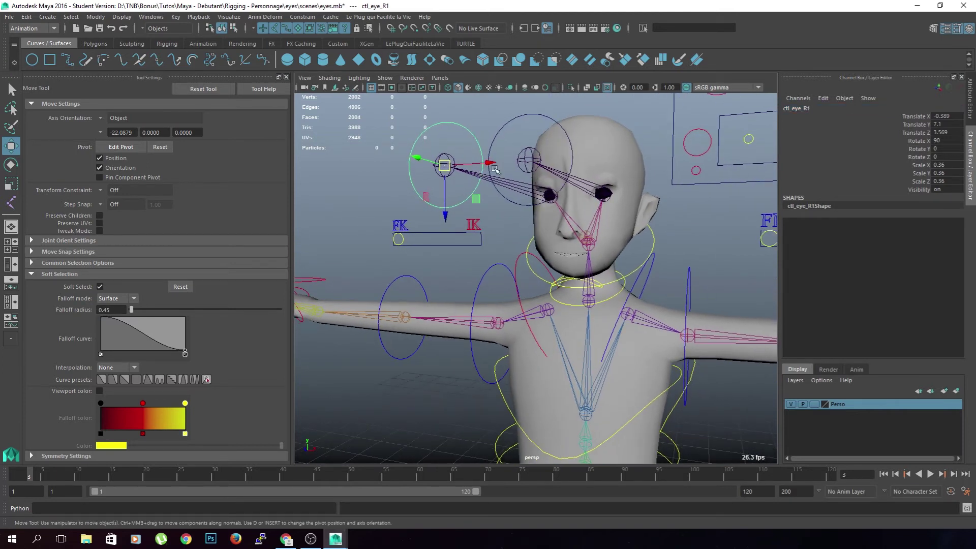
left_click(944, 116)
type("0")
key("Return")
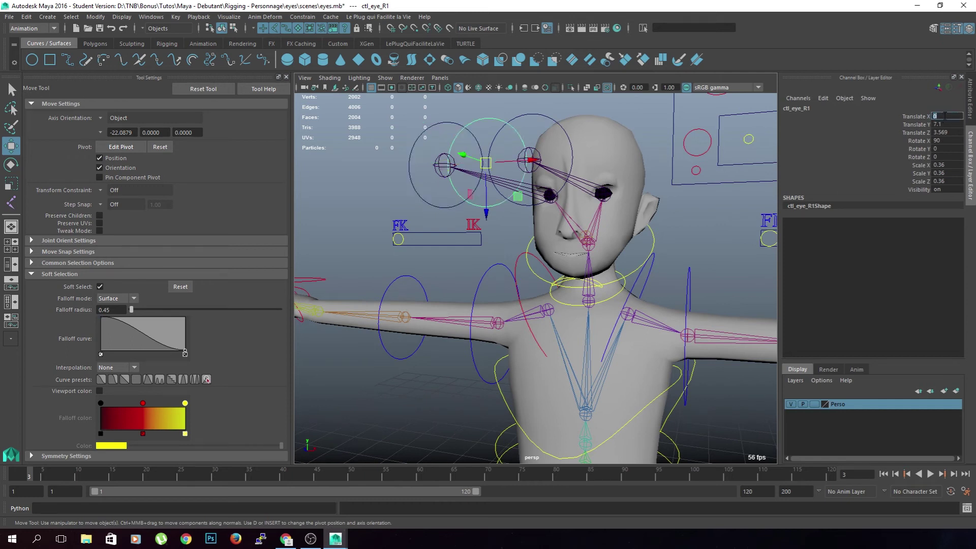
Scale the four diagonal control vertices of the centre circle outward along X so the curve surrounds both eye circles.
right_click_drag(495, 206, 468, 202)
left_click_drag(489, 154, 512, 160, "alt")
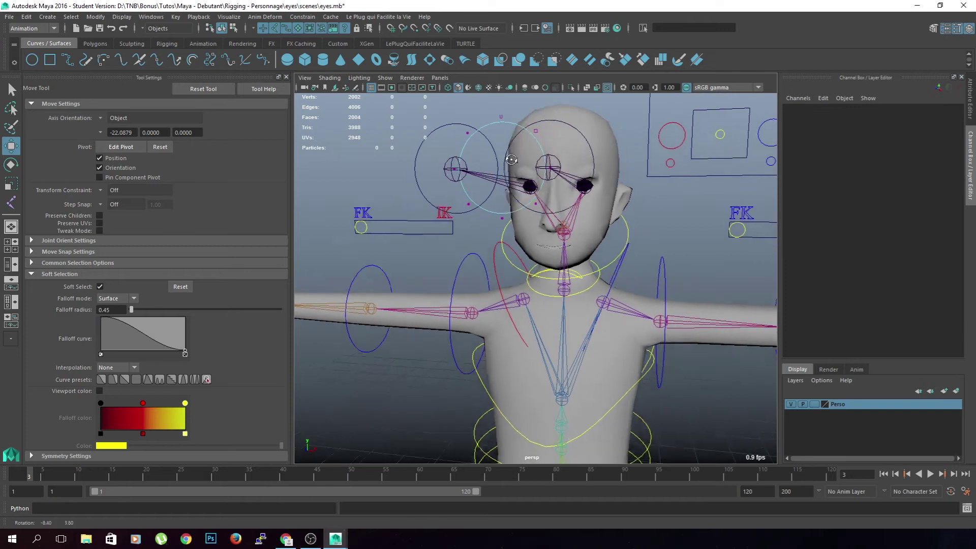
left_click(467, 134)
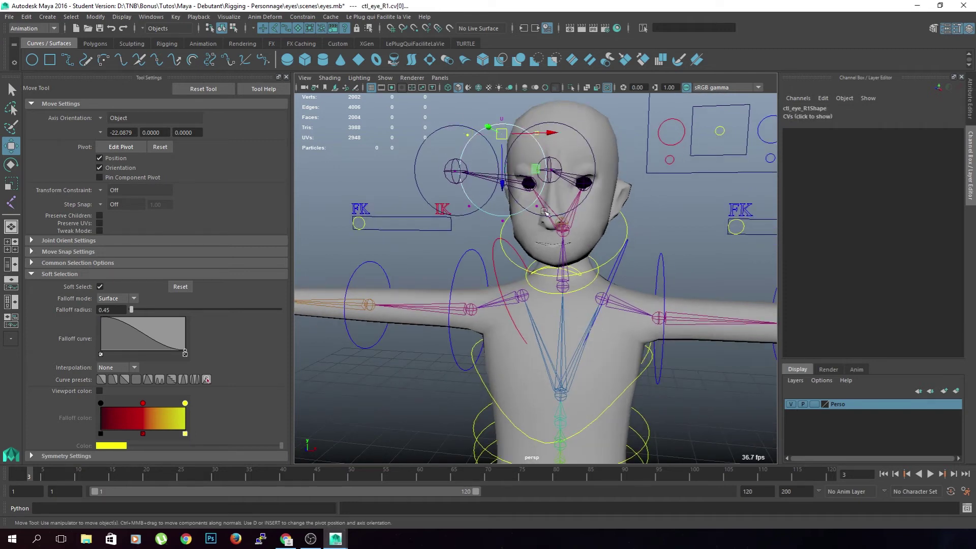
left_click(545, 211)
key("ctrl+z")
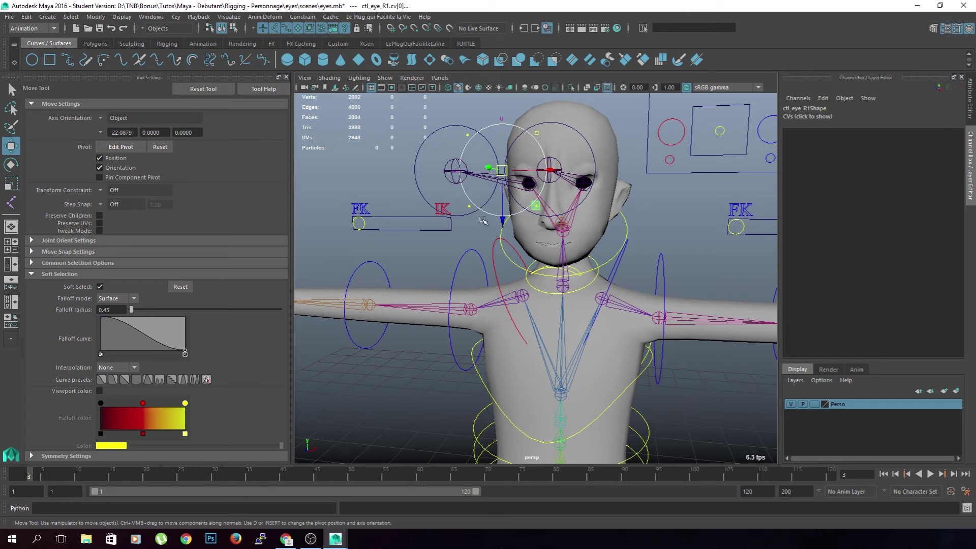
key("r")
left_click_drag(509, 211, 686, 290)
right_click_drag(684, 290, 551, 275, "alt")
left_click_drag(551, 275, 571, 220, "alt")
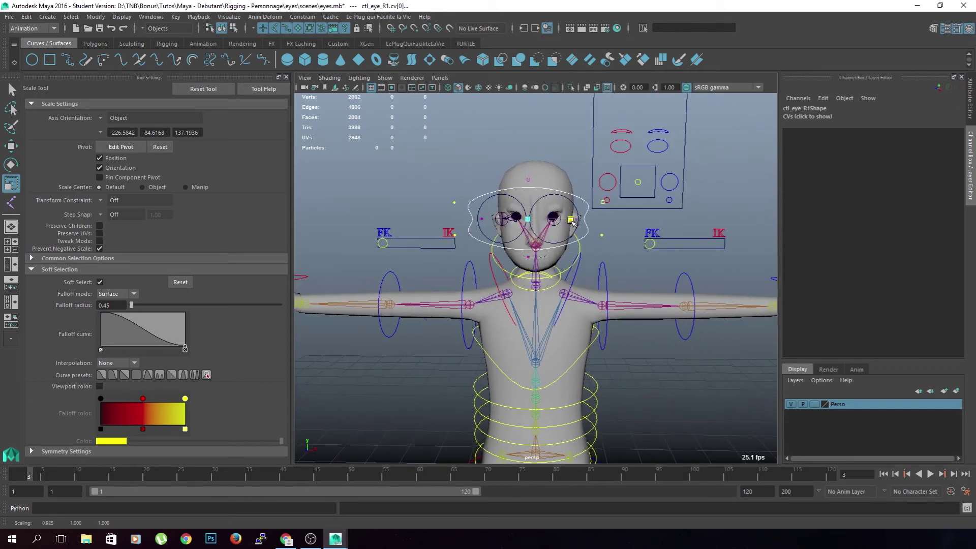
left_click(672, 270)
middle_click_drag(614, 242, 601, 249, "alt")
key("F8")
scroll(610, 254, "up", 2)
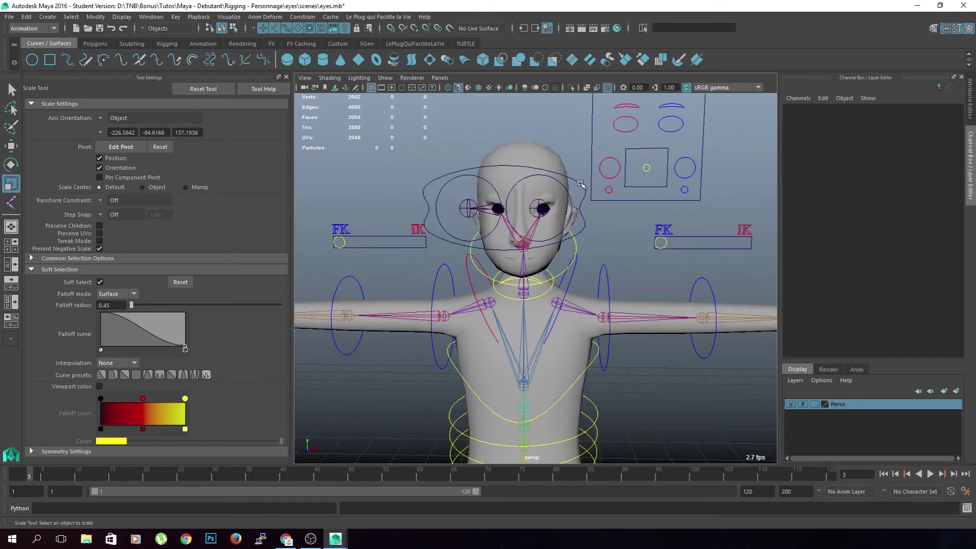
Rename the wide curve around both eye circles ctl_eye.
left_click(581, 184)
left_click(804, 114)
left_click(813, 109)
left_click(816, 108)
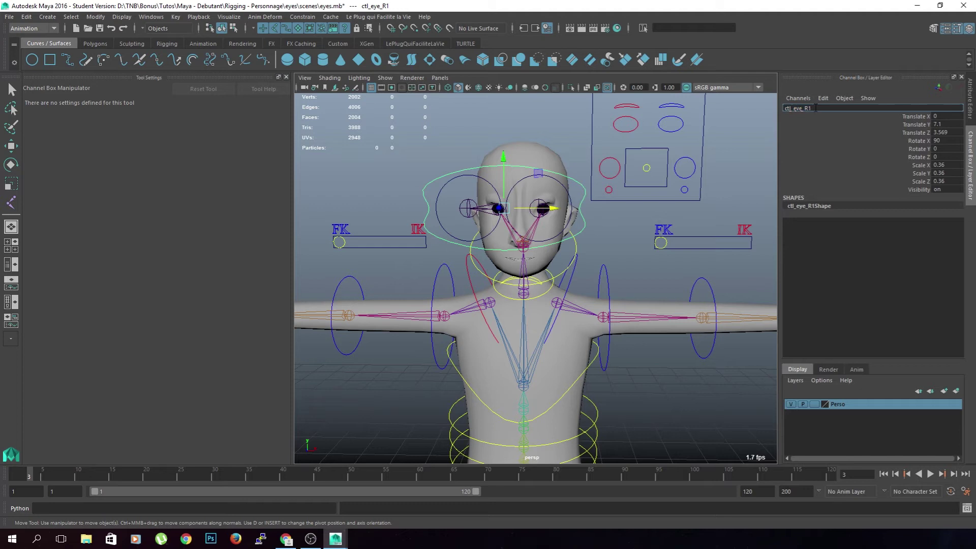
key("Return")
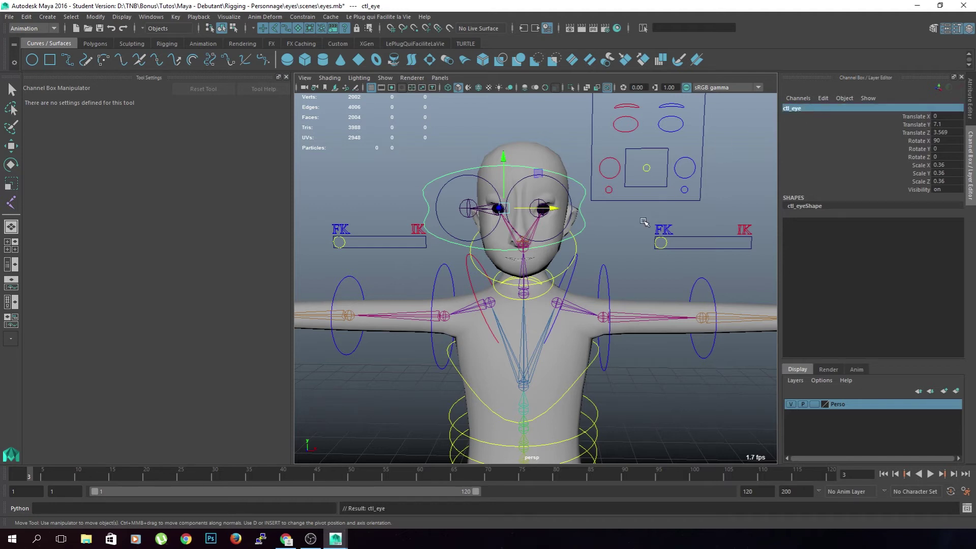
Parent ctl_eye_L and ctl_eye_R to the ctl_eye curve.
scroll(643, 222, "up", 2)
middle_click_drag(612, 234, 669, 272, "alt")
left_click(611, 150)
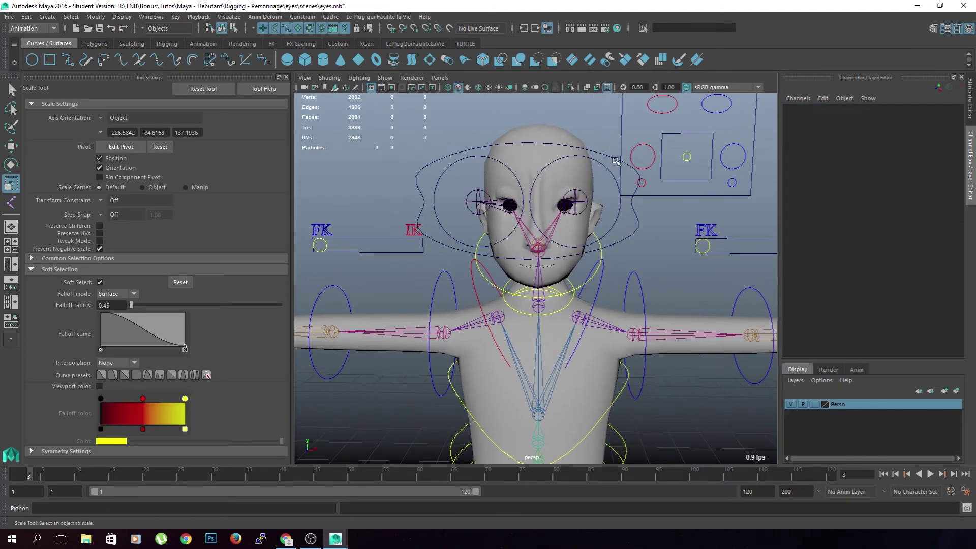
left_click(616, 159)
key("Down")
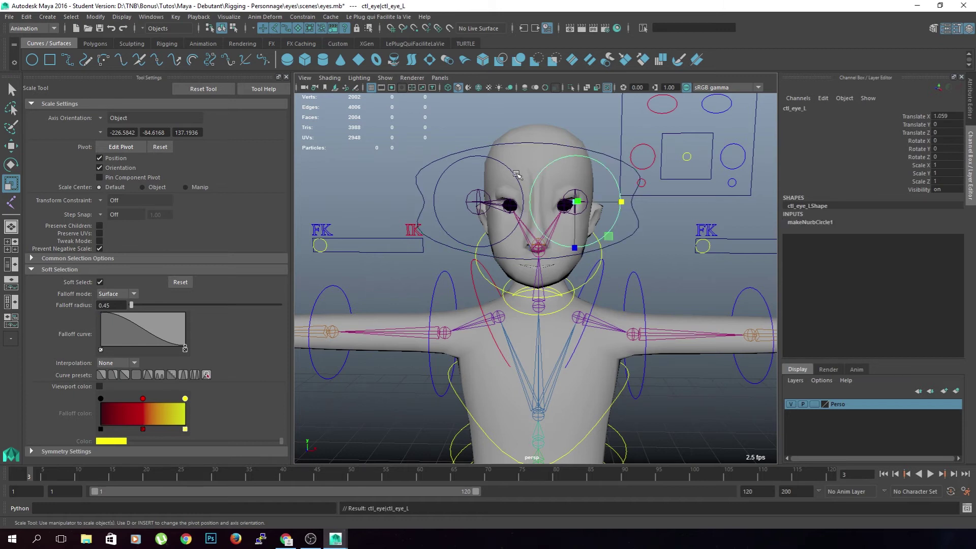
left_click(474, 160)
left_click(473, 159)
left_click(436, 160, "shift")
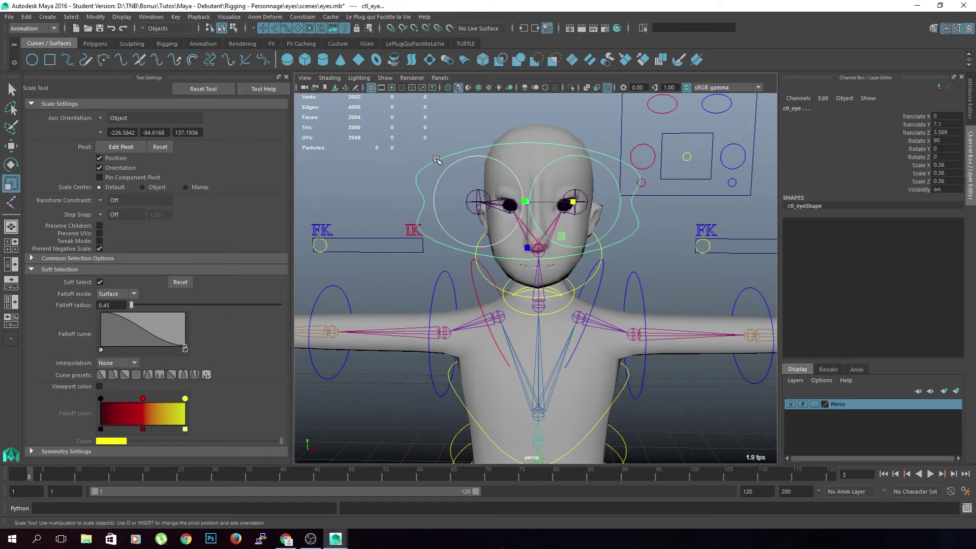
key("p")
Freeze the transformations of ctl_eye with its child controllers and delete the history of all three curves.
left_click(122, 17)
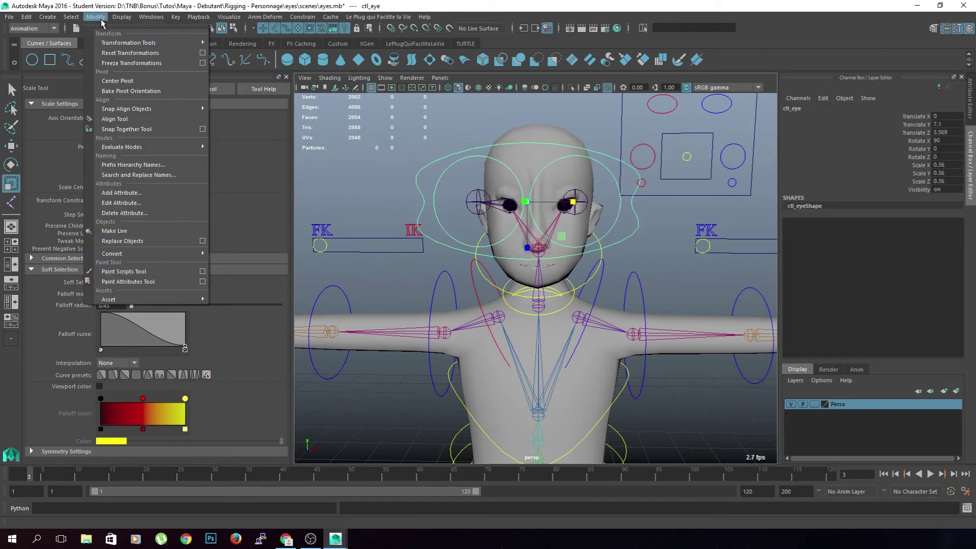
left_click(127, 64)
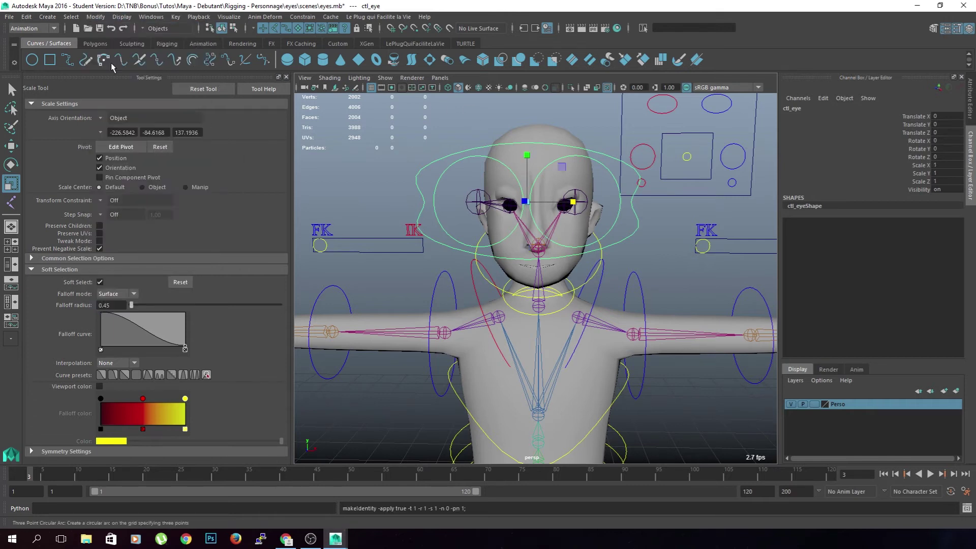
left_click(613, 174)
left_click(501, 161)
left_click(436, 161)
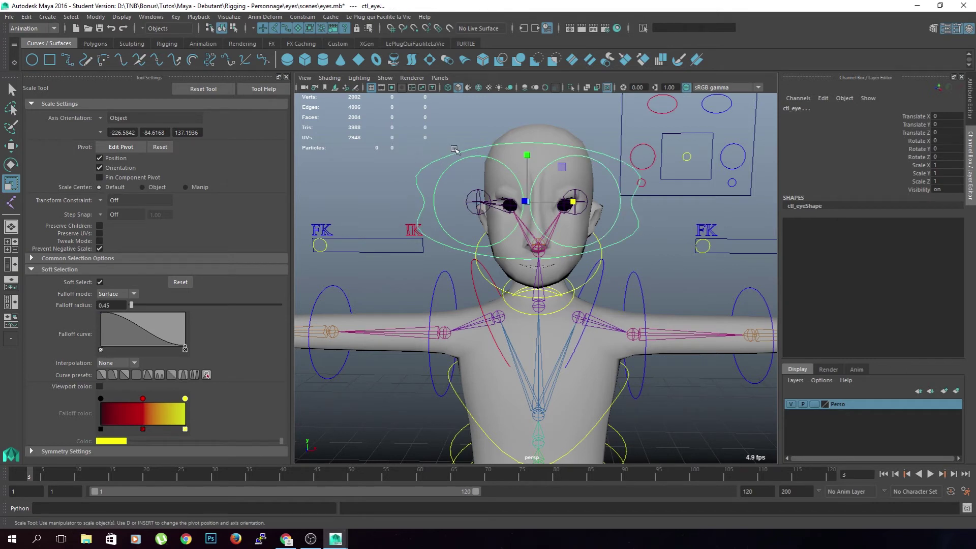
left_click(613, 175)
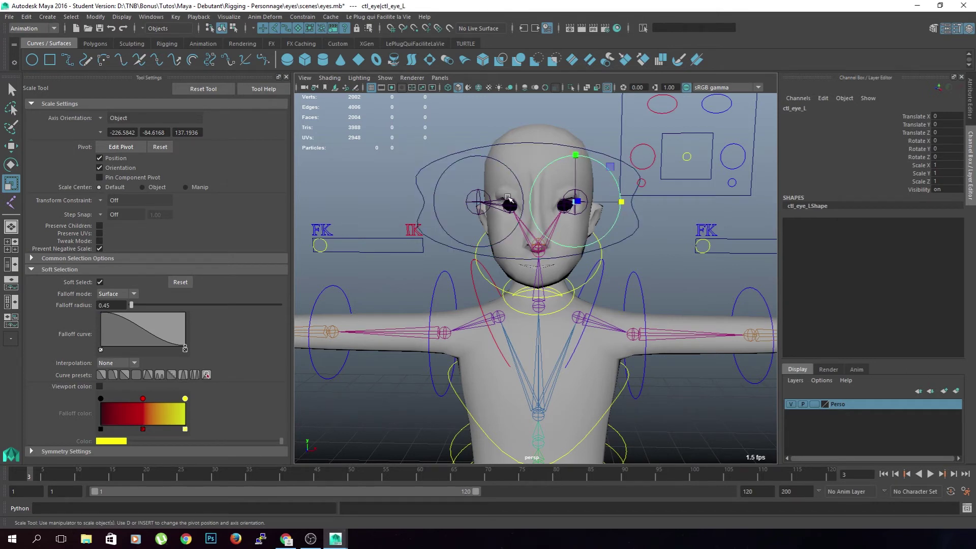
left_click(445, 132)
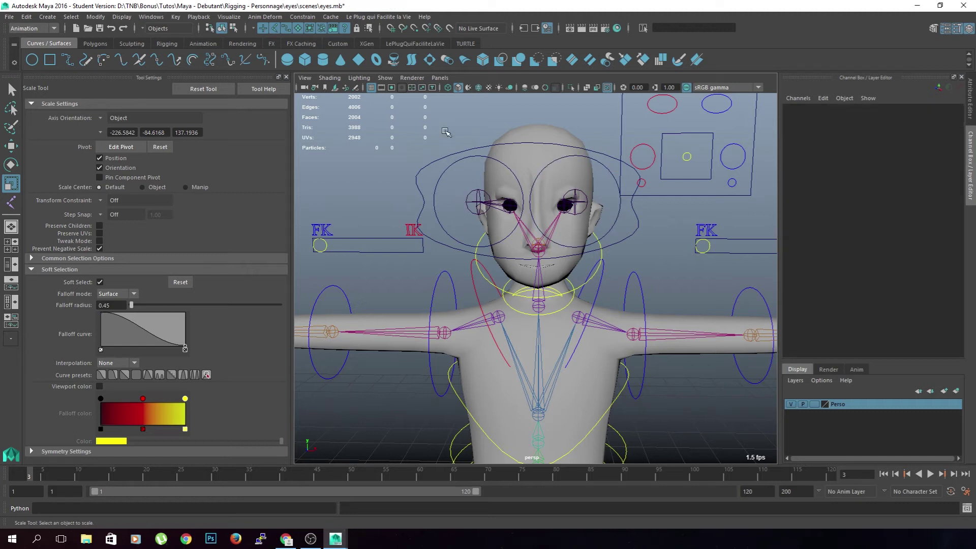
Select the curve shape node of the left eye controller ctl_eye_L.
left_click_drag(322, 243, 554, 353, "alt")
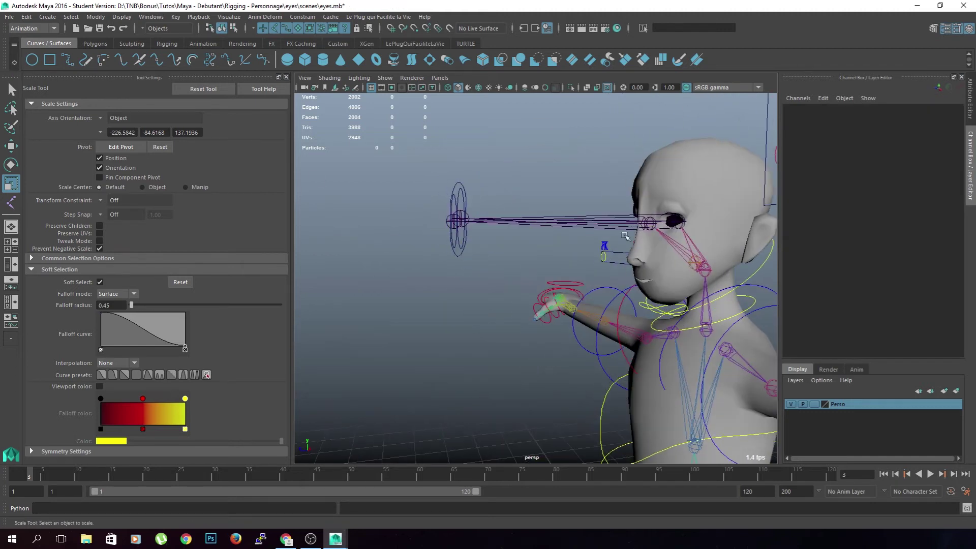
left_click_drag(625, 237, 685, 236, "alt")
left_click_drag(479, 221, 489, 281, "alt")
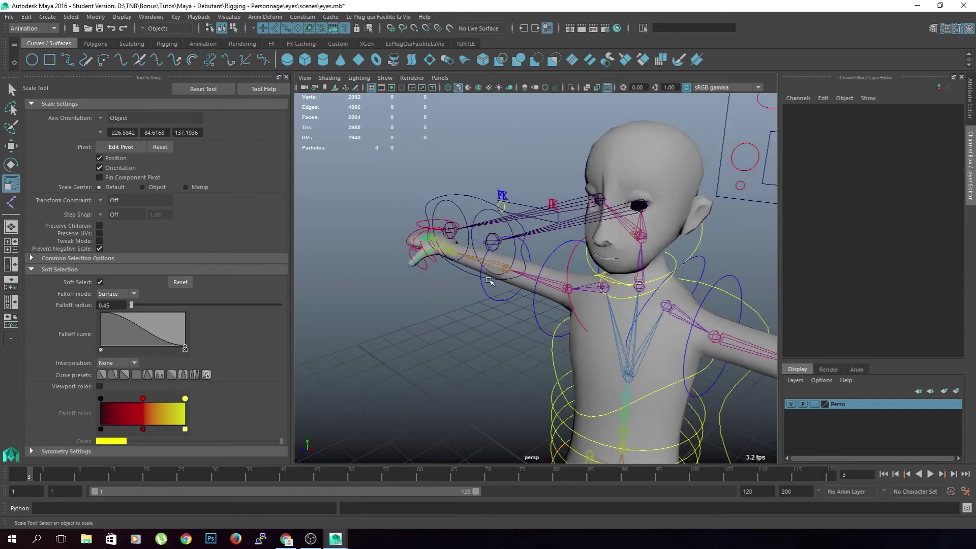
left_click_drag(508, 325, 564, 293, "alt")
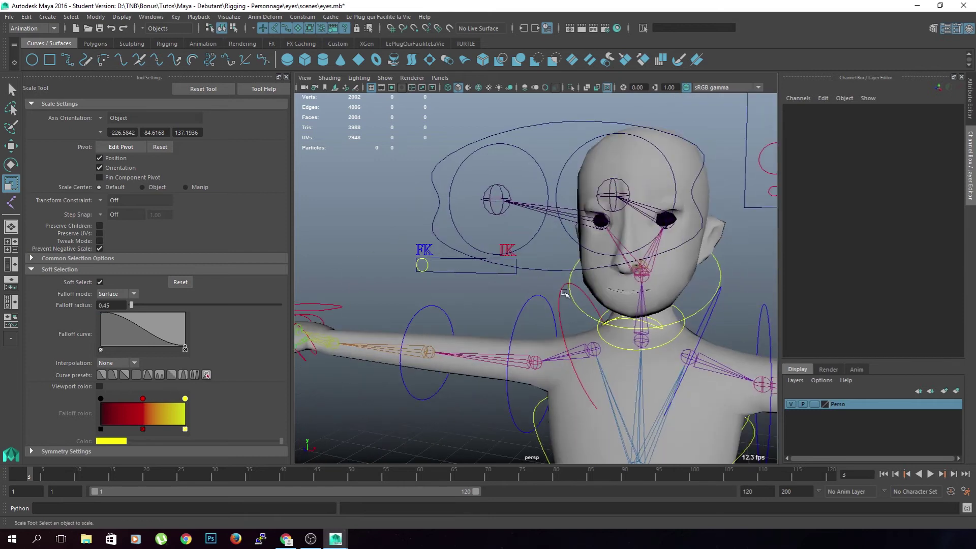
left_click(585, 145)
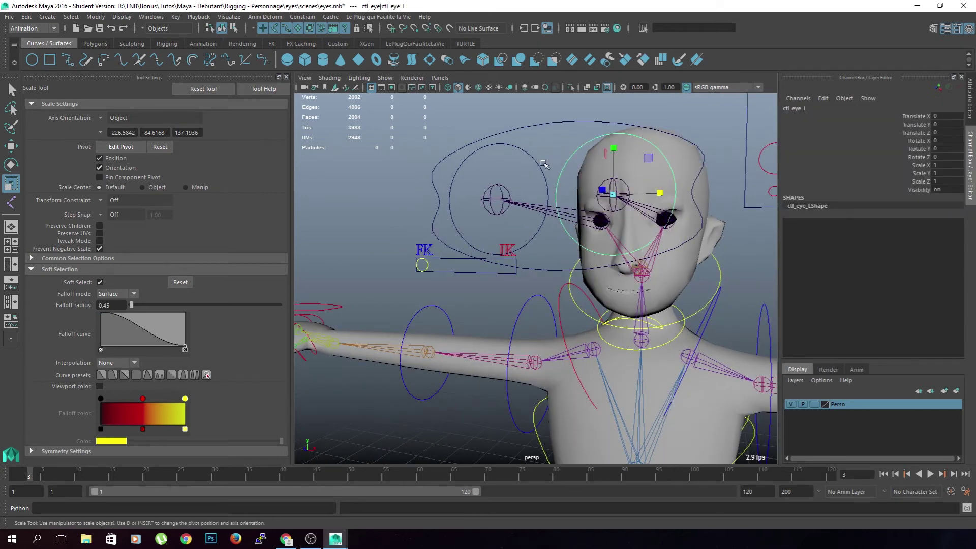
key("Down")
scroll(543, 163, "down", 3)
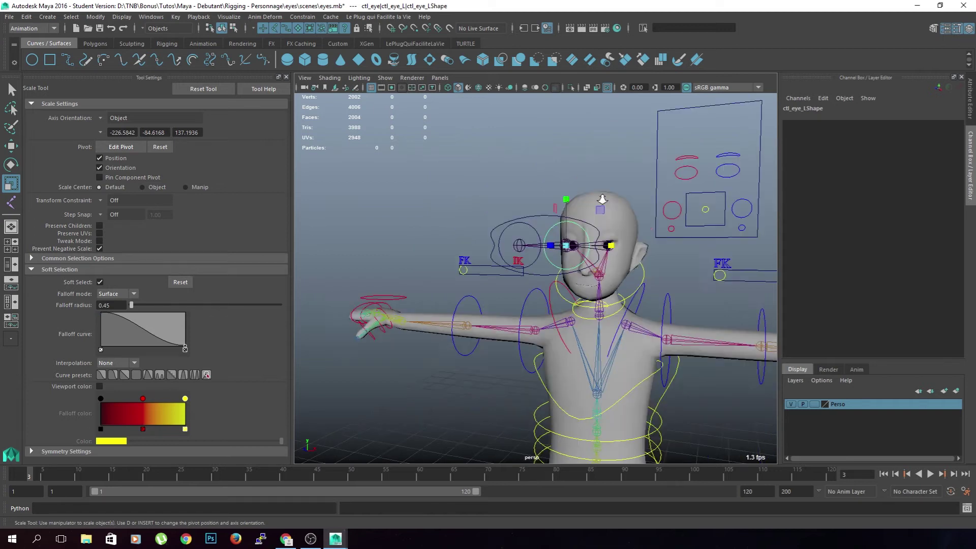
scroll(539, 199, "up", 2)
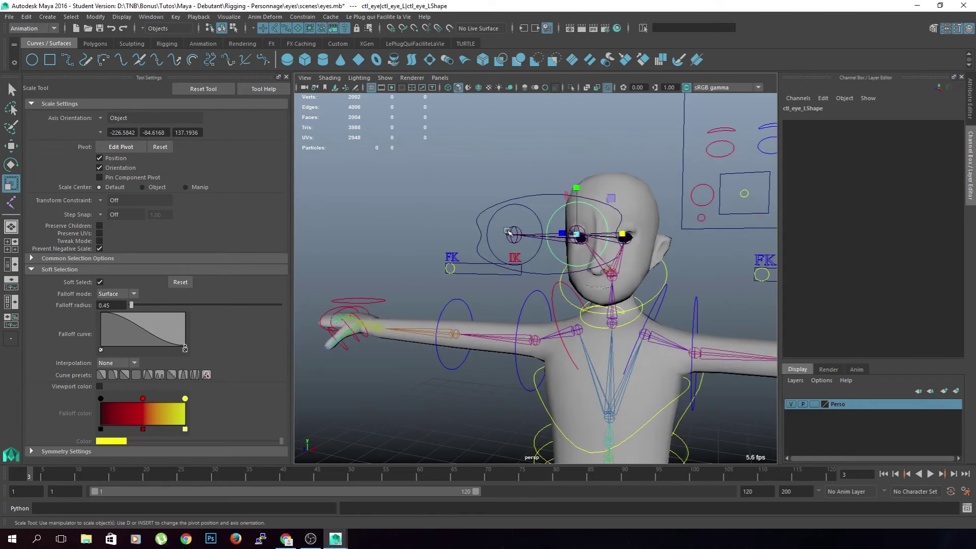
Show the Drawing Overrides settings of ctl_eye_LShape under its object display attributes.
left_click(415, 43)
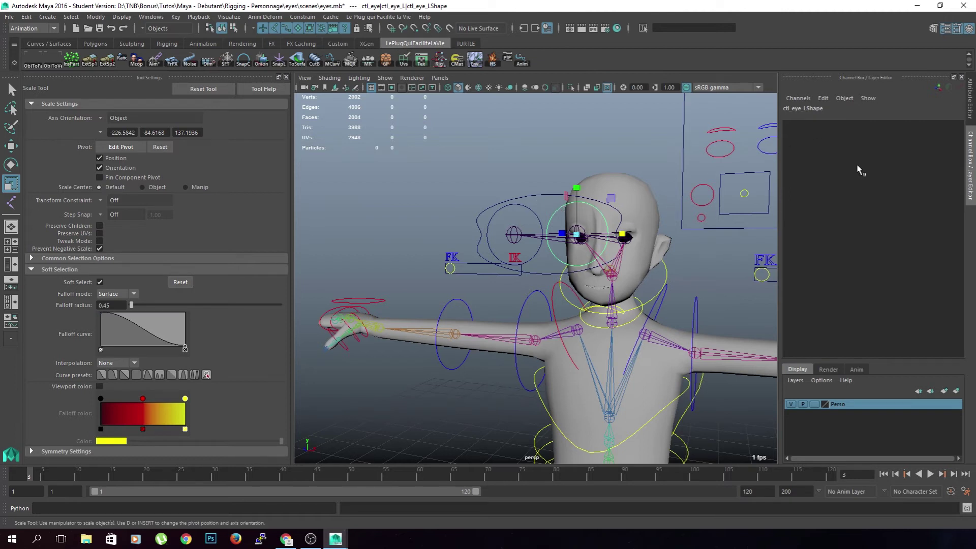
left_click(969, 118)
left_click(724, 235)
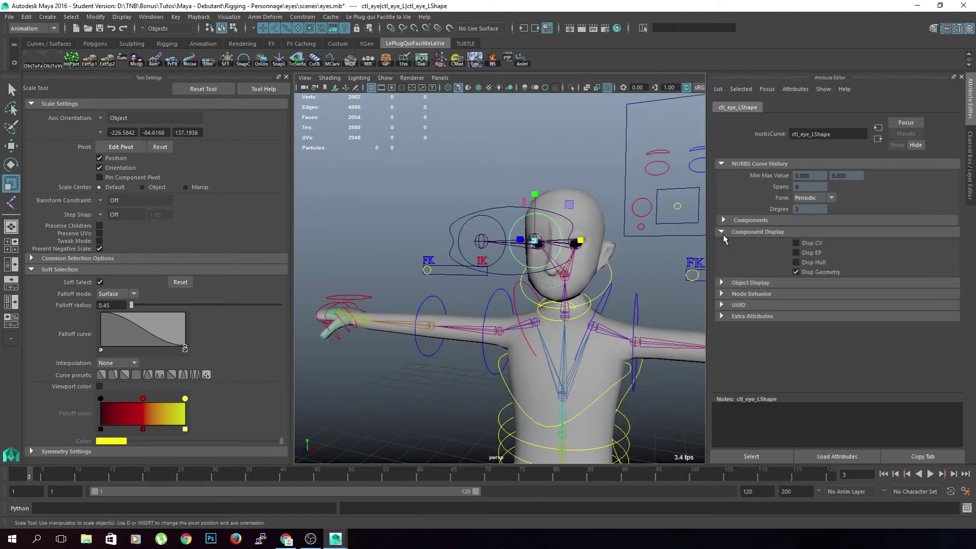
left_click(721, 282)
scroll(725, 285, "down", 2)
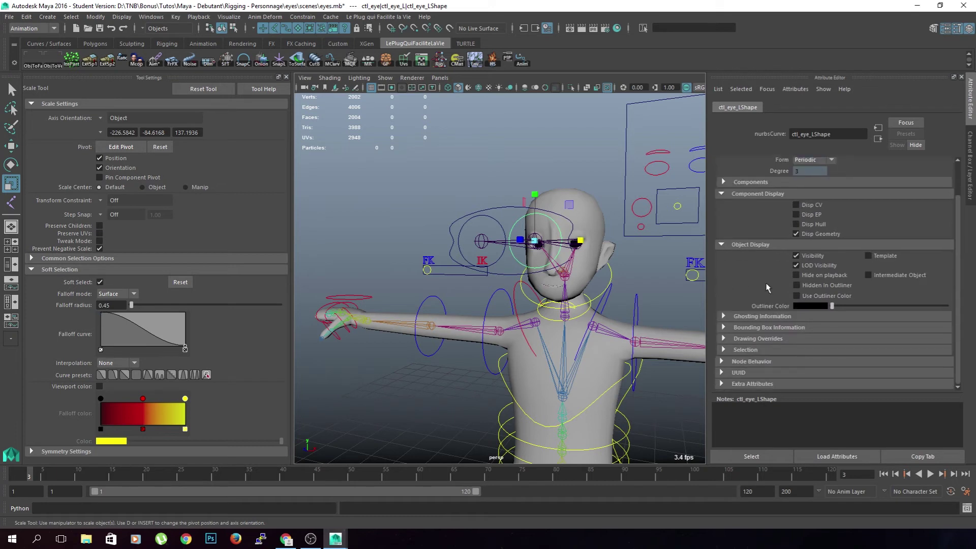
left_click(723, 351)
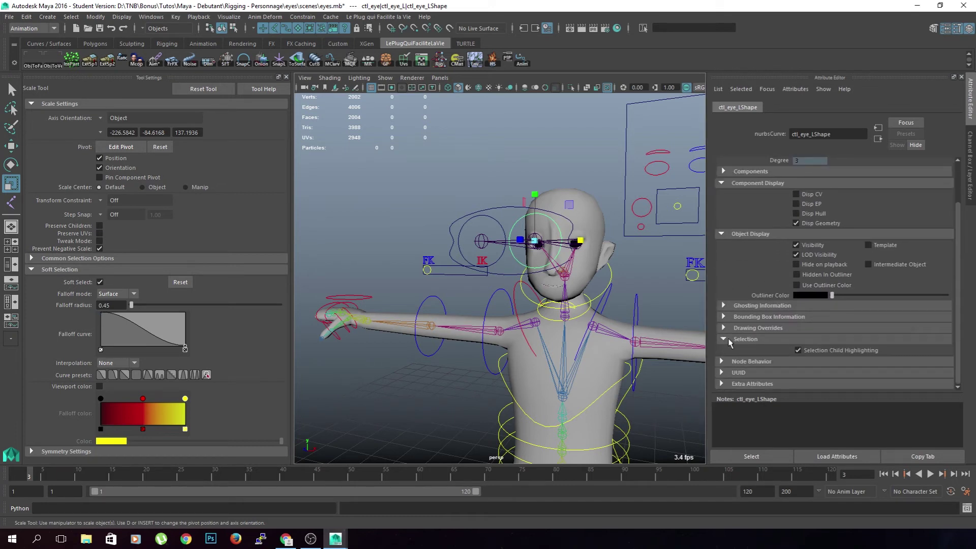
left_click(723, 340)
left_click(723, 328)
left_click(724, 328)
left_click(723, 340)
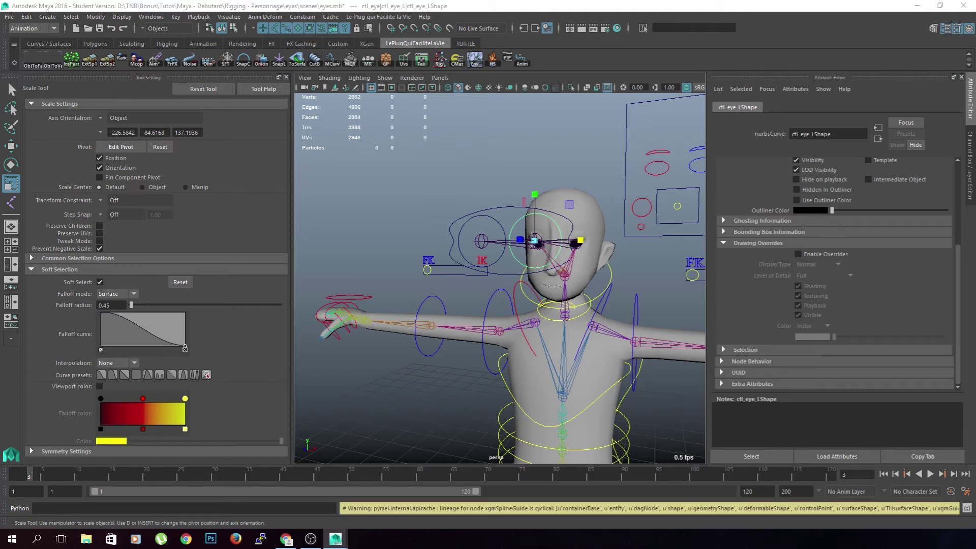
Colour the left eye controller ctl_eye_L blue and the right eye controller ctl_eye_R red with the Rig Tool.
left_click_drag(379, 114, 235, 123)
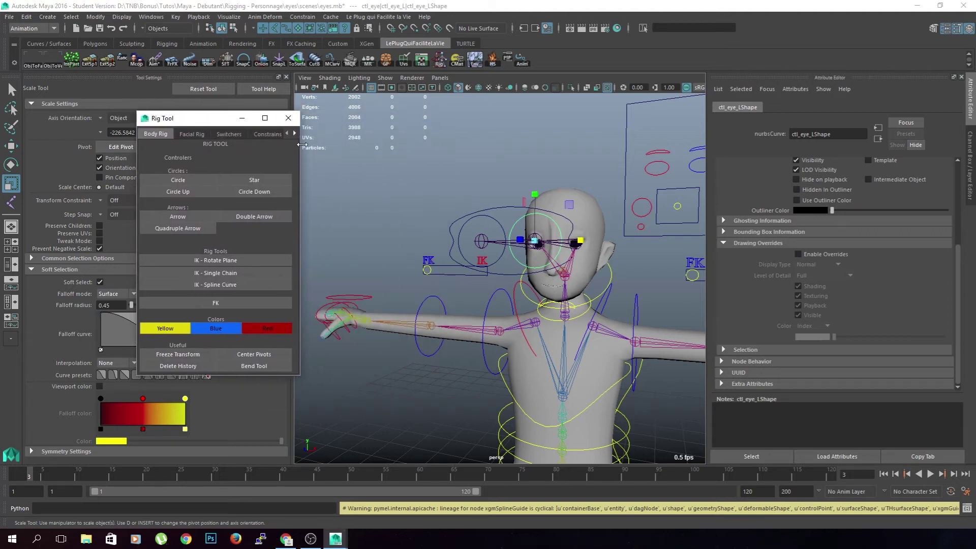
scroll(526, 304, "up", 2)
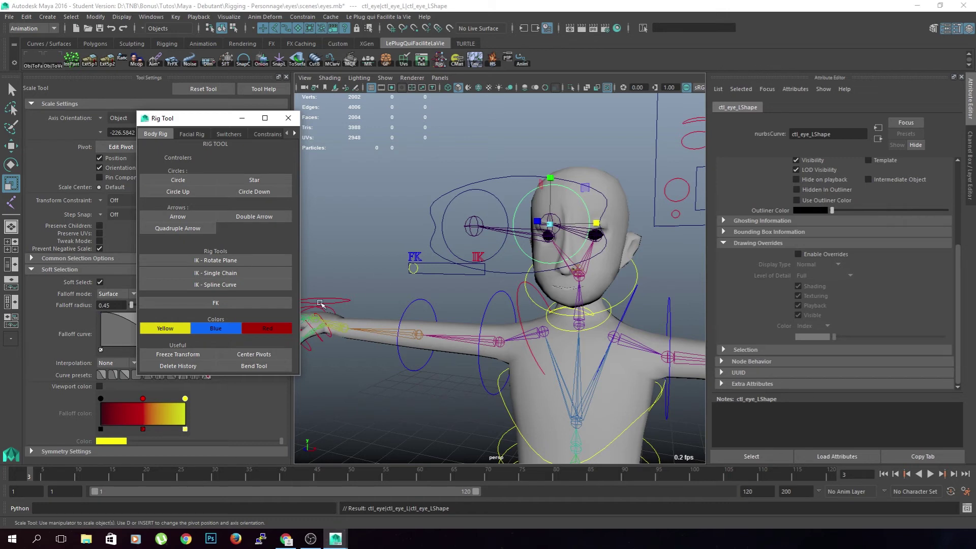
left_click(223, 329)
left_click(498, 254)
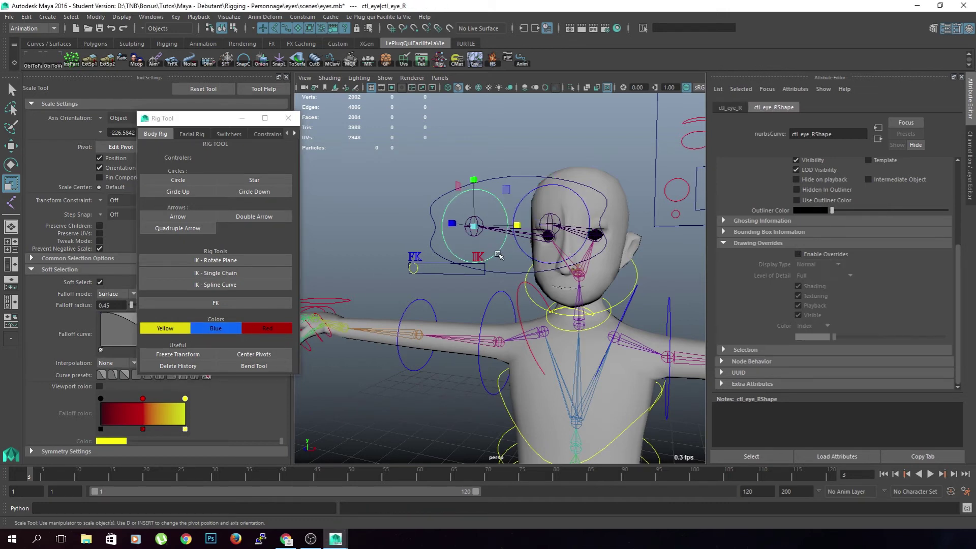
left_click(267, 328)
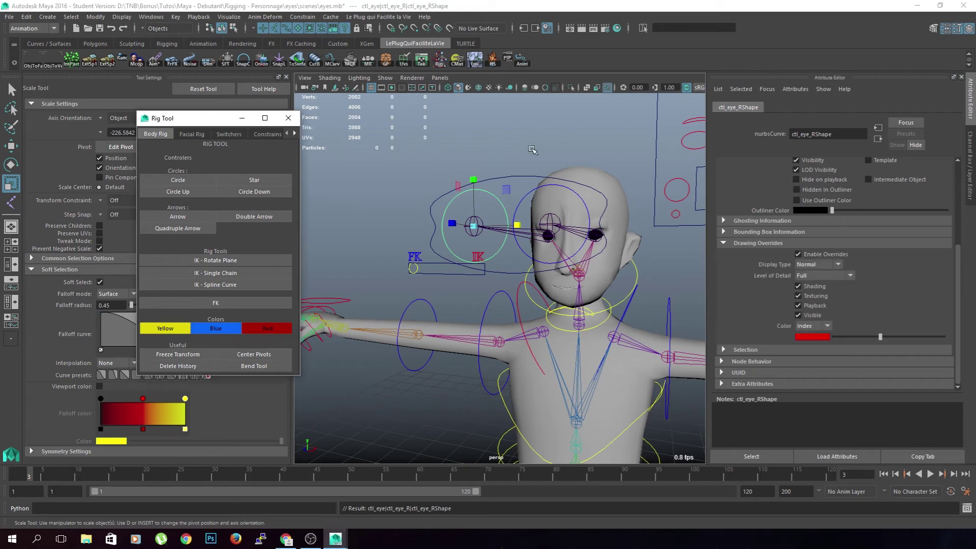
Colour the shape of the main ctl_eye controller yellow, close the Rig Tool and clear the selection.
left_click(535, 177)
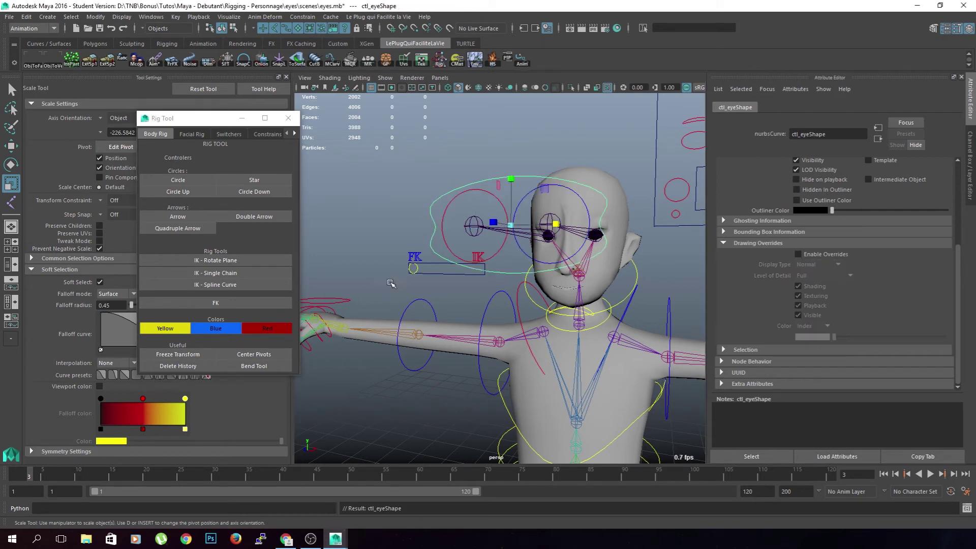
left_click(169, 329)
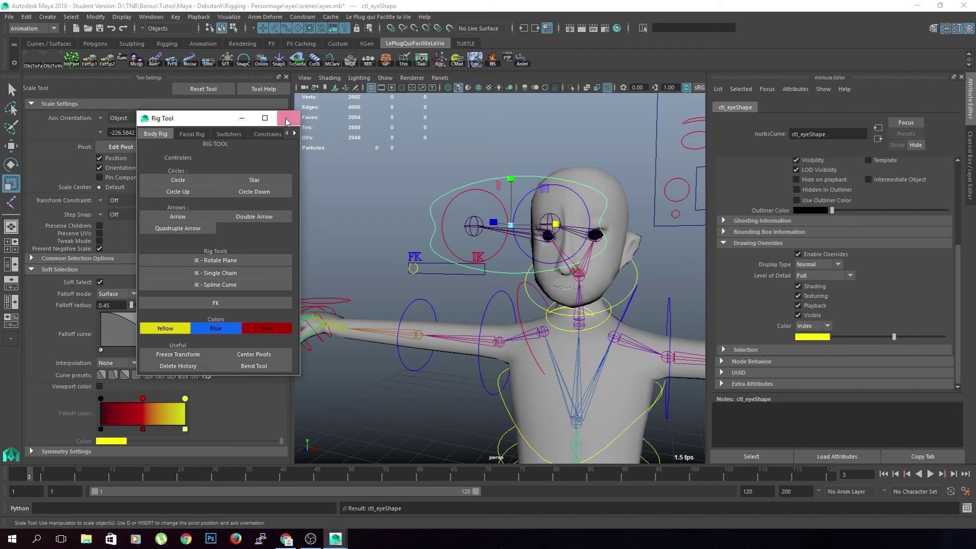
left_click(288, 118)
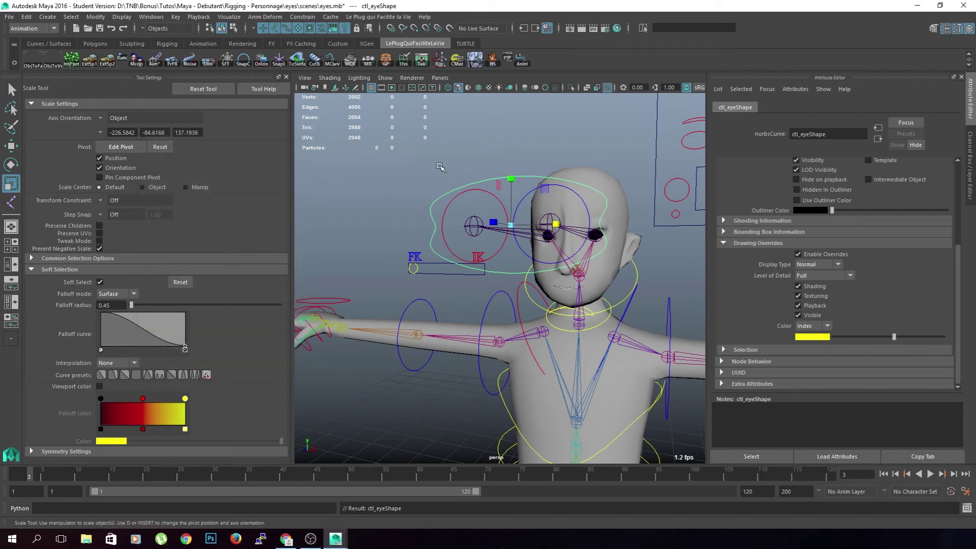
left_click(523, 140)
mouse_move(543, 265)
left_mouse_down("alt")
mouse_move(514, 264)
mouse_move(527, 264)
left_mouse_up("alt")
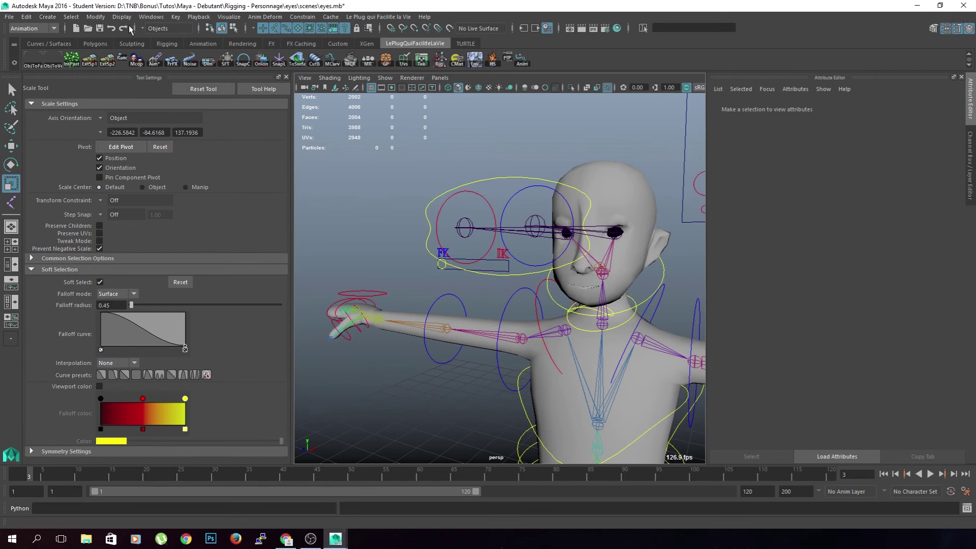
Compare the ctl_eye transform with its ctl_eyeShape node and child controllers in the Outliner hierarchy.
left_click(151, 16)
left_click(159, 106)
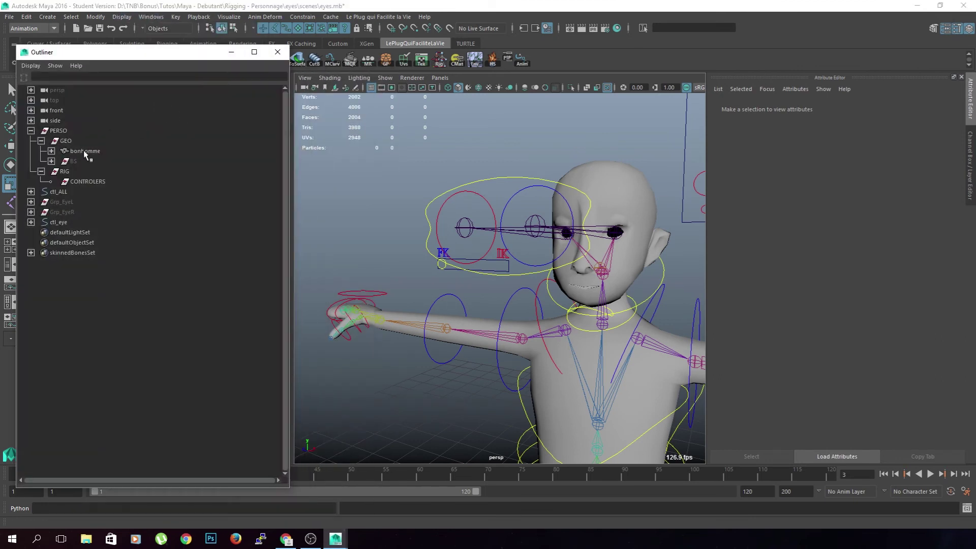
left_click(105, 222)
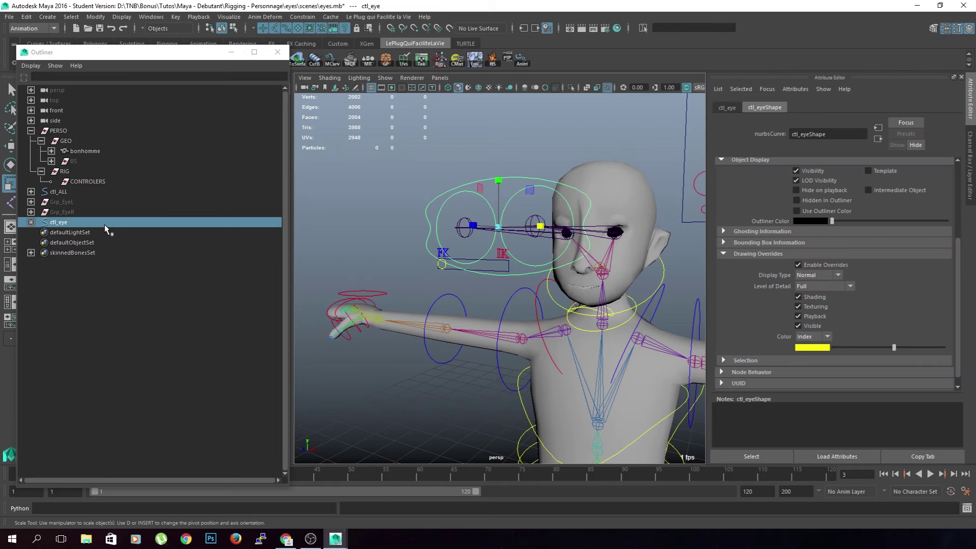
left_click(65, 288)
left_click(31, 222)
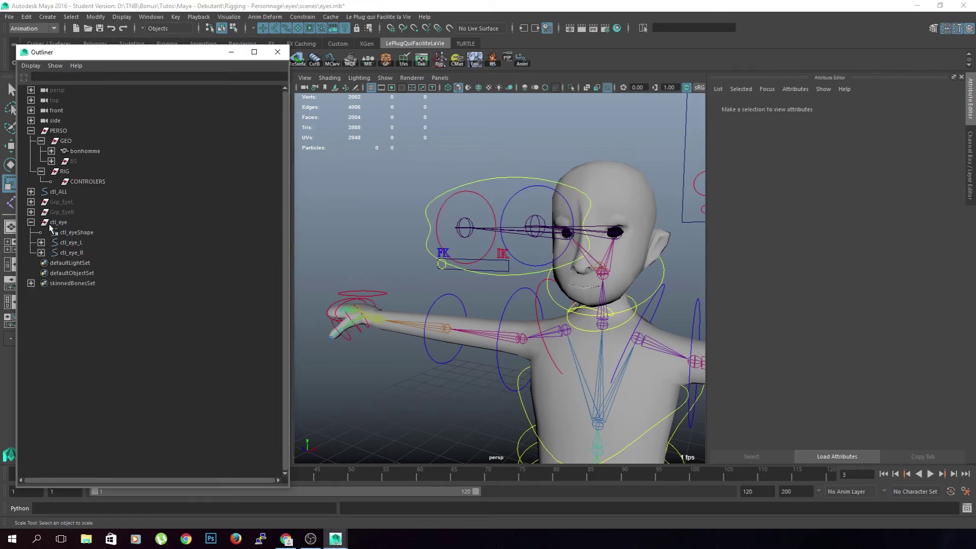
left_click(80, 233)
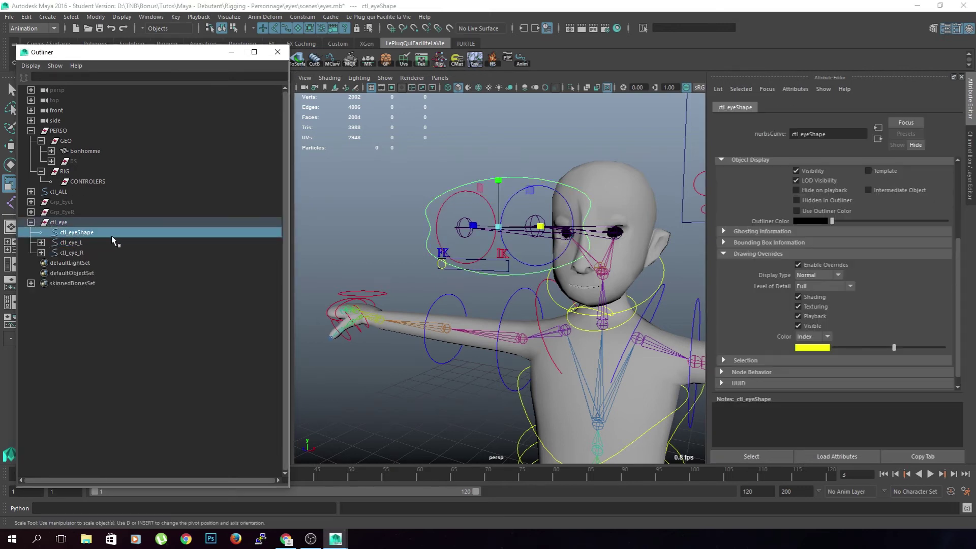
left_click(89, 223)
left_click(89, 234)
left_click(89, 222)
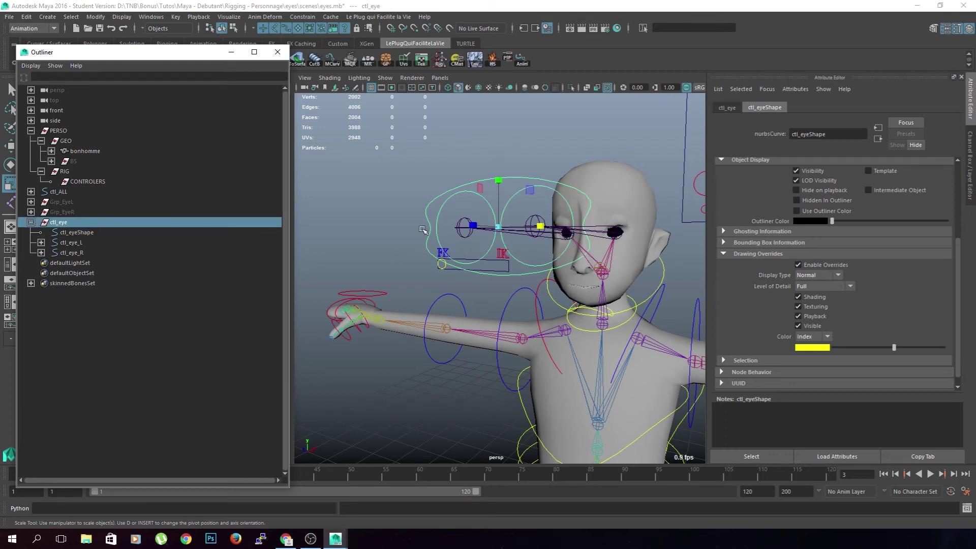
left_click(278, 52)
Check the selection and colour override of the ctl_eye curve with the Rig Tool open, and close the tool.
left_click(439, 60)
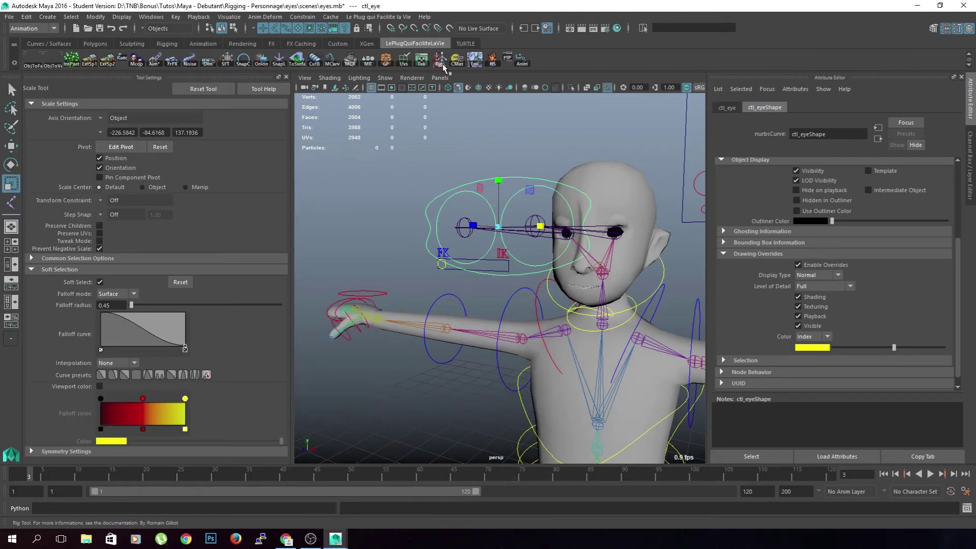
left_click_drag(155, 140, 63, 106)
left_click(389, 209)
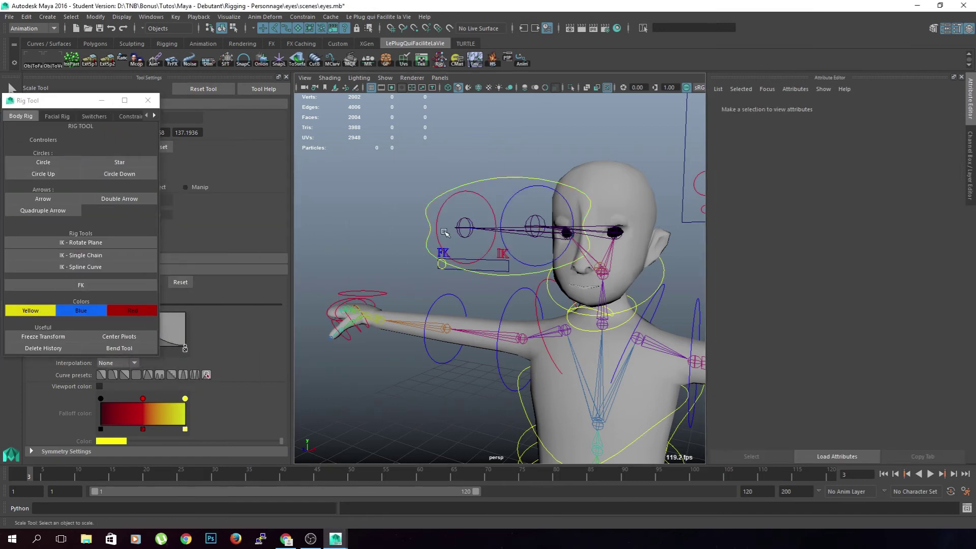
left_click(492, 179)
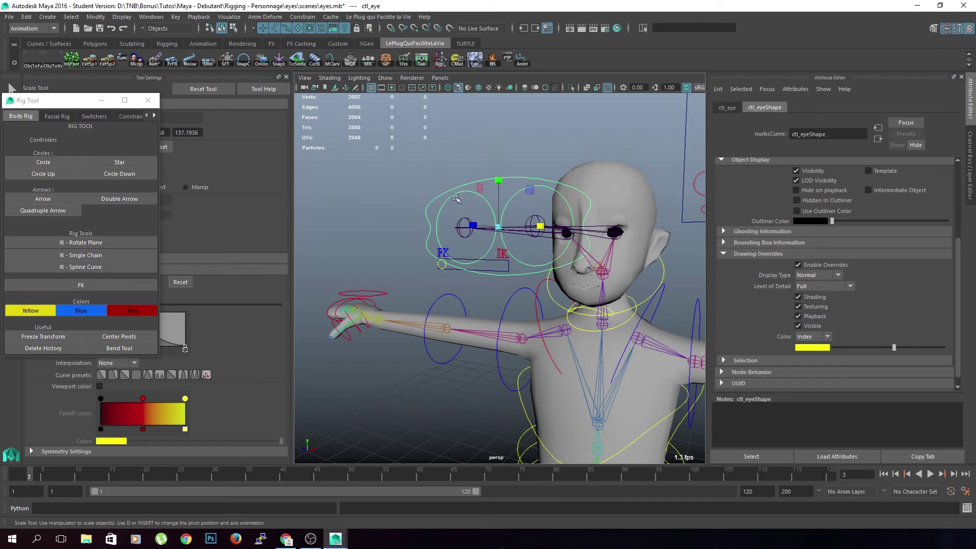
left_click(478, 204)
left_click(484, 200)
left_click(523, 182)
left_click(523, 179)
left_click(148, 100)
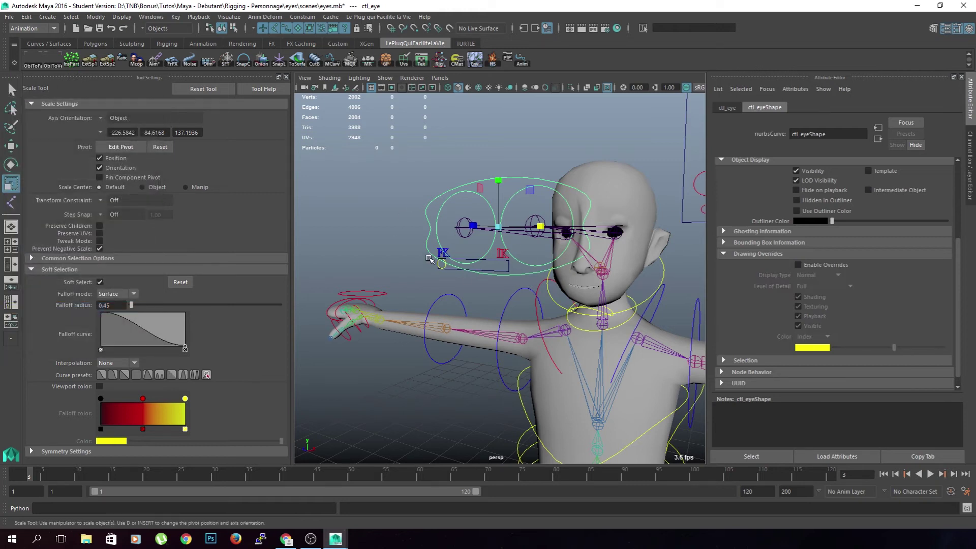
Clear the selection, view the eye joints from the side and bring up the Rigging tools.
left_click(431, 376)
scroll(421, 316, "up", 2)
left_click_drag(450, 287, 447, 332, "alt")
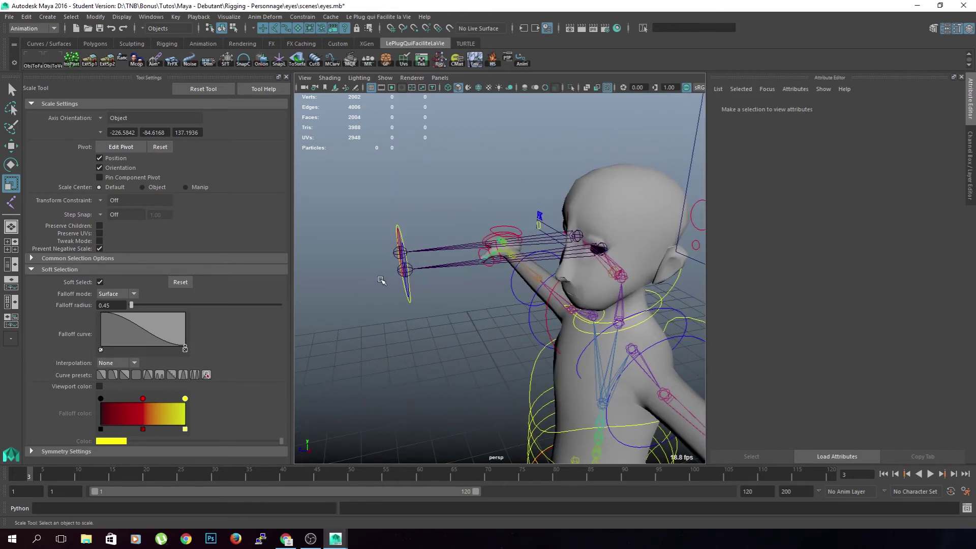
left_click(49, 44)
left_click(159, 45)
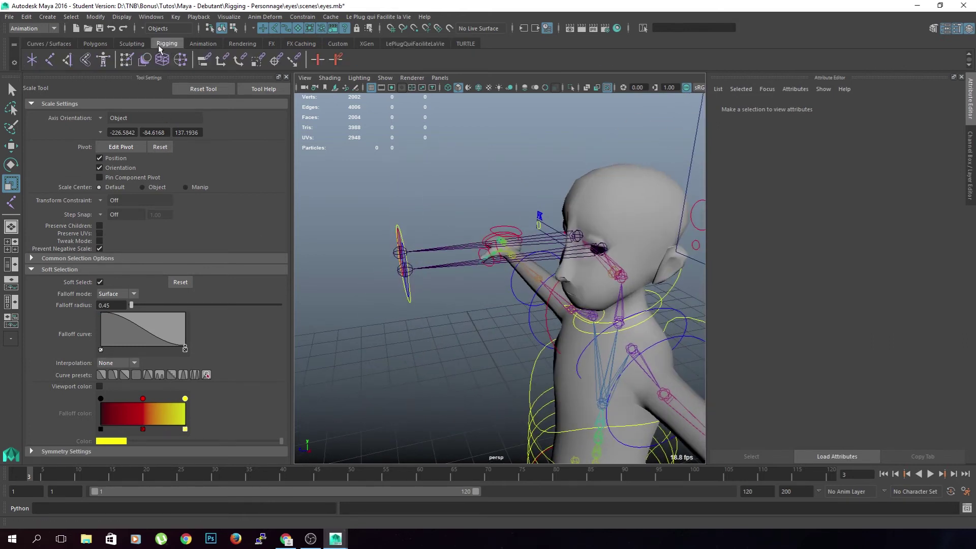
Try a Rotate-Plane Solver IK handle from j_eye_L to the end joint of the left eye, and undo it.
left_click(67, 60)
left_click(600, 249)
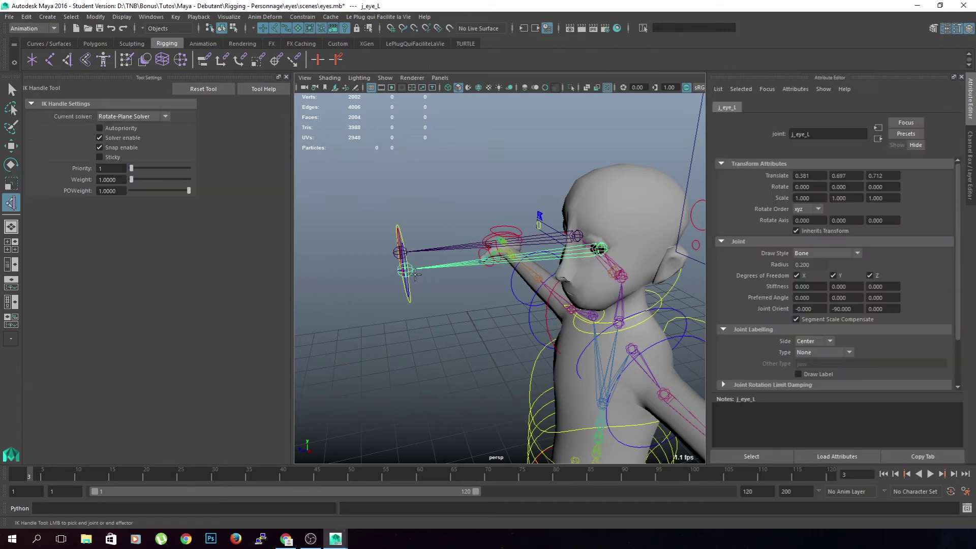
left_click(405, 270)
key("r")
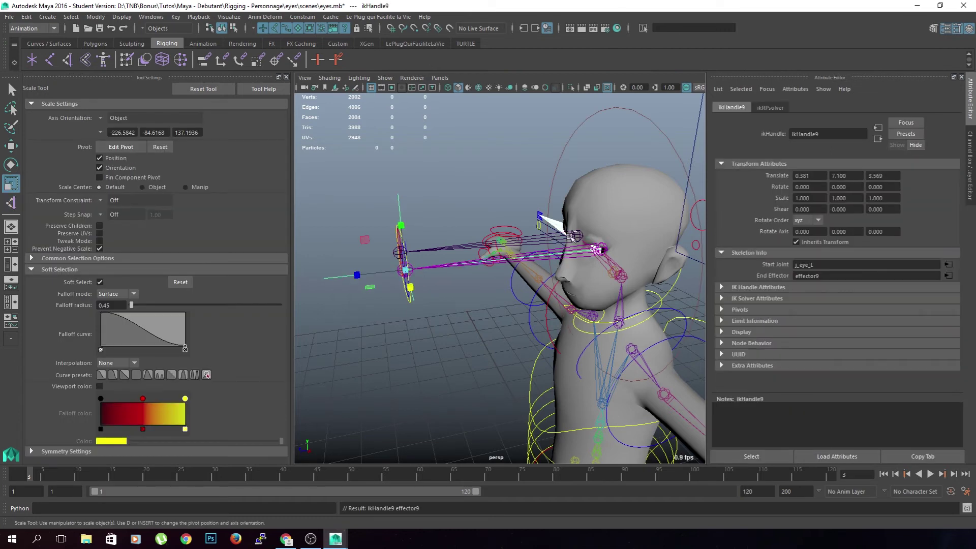
key("ctrl+z")
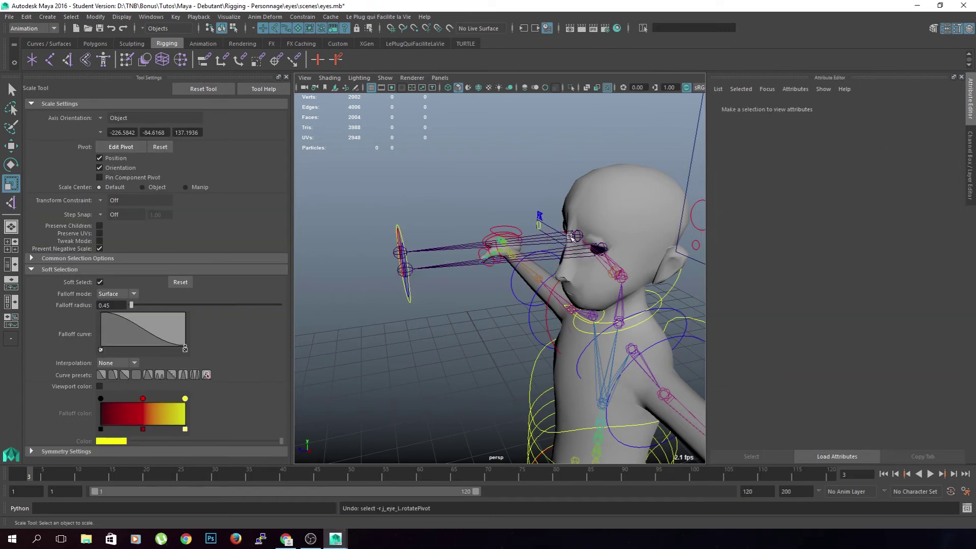
Create an IK handle with the Single-Chain Solver from j_eye_L to the end joint of the left eye.
left_click(64, 61)
left_click(131, 116)
left_click(125, 127)
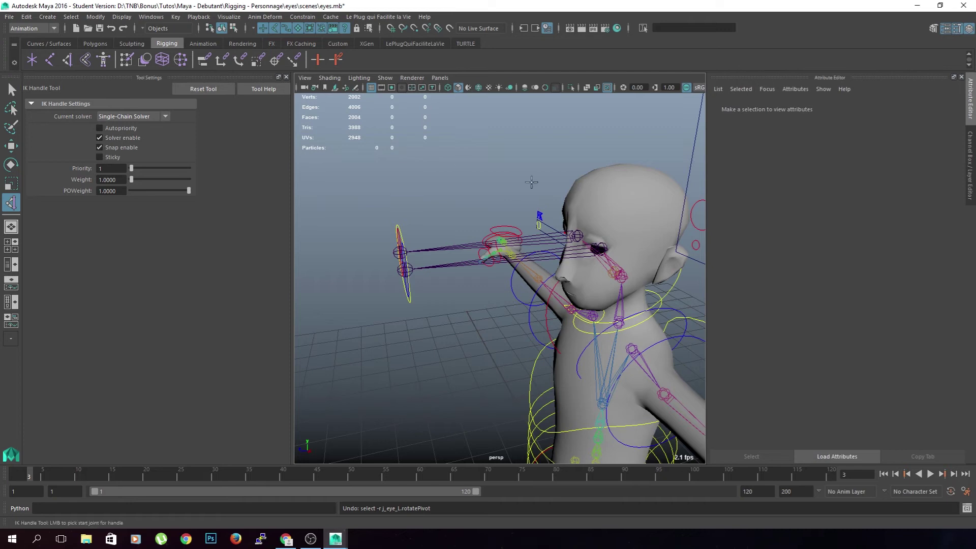
left_click(612, 254)
left_click(411, 270)
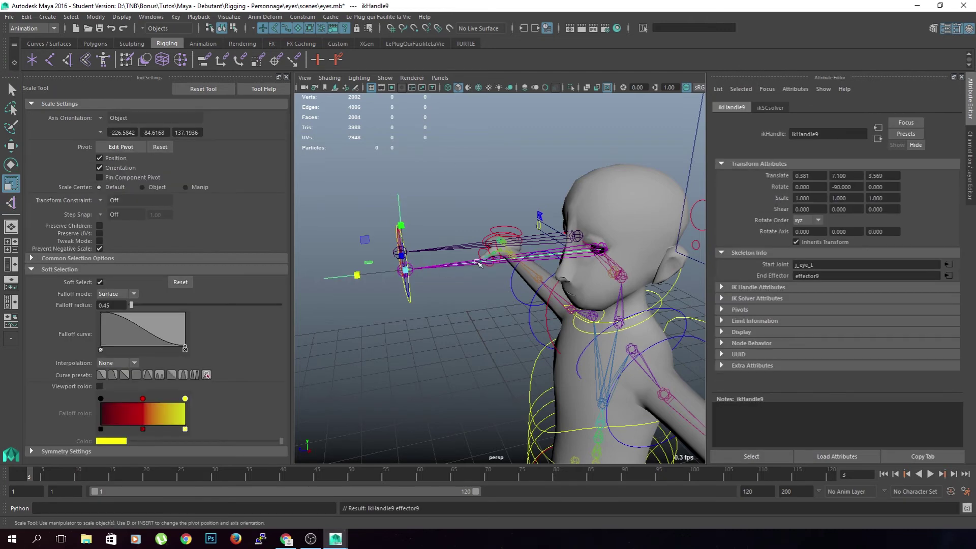
Create a Single-Chain Solver IK handle from j_eye_R to the end joint of the right eye.
key("y")
left_click(576, 237)
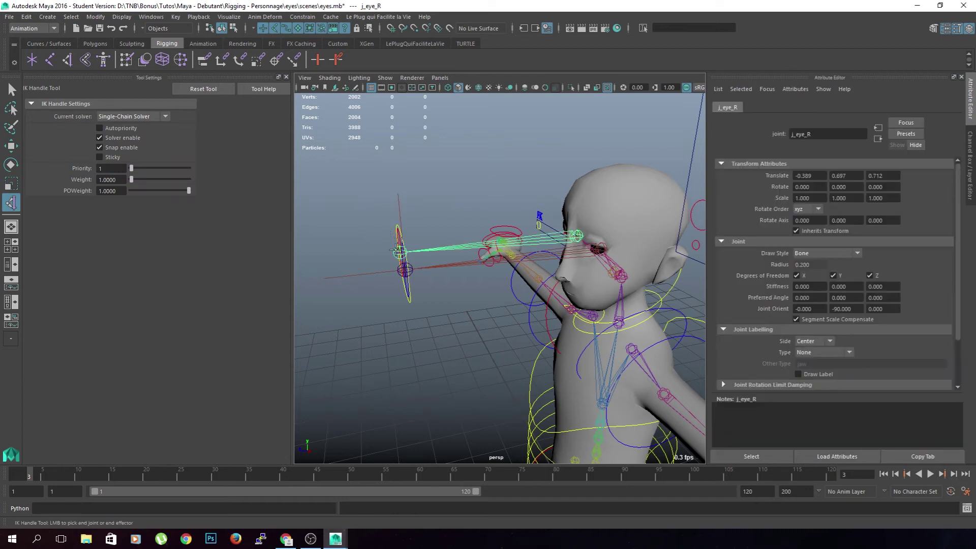
left_click(400, 252)
left_click_drag(400, 253, 460, 285, "alt")
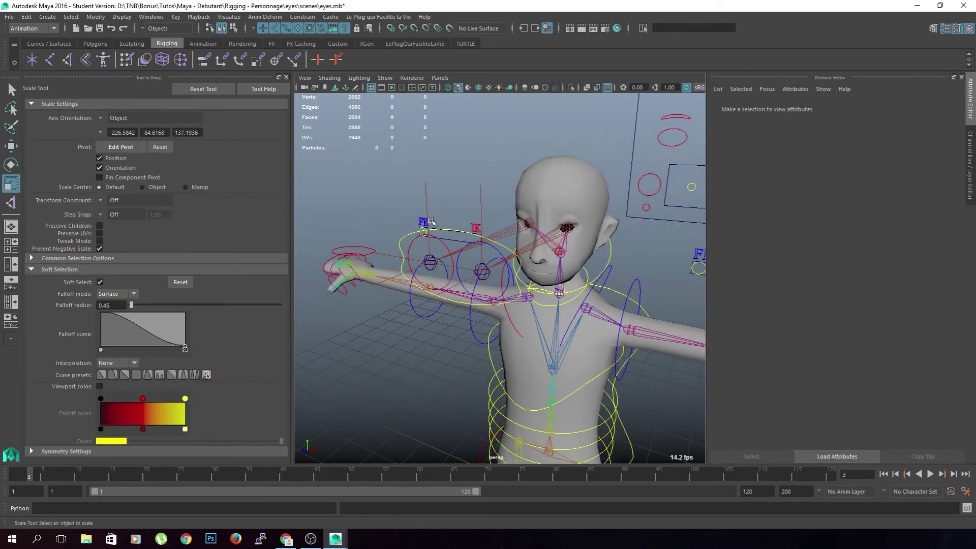
Parent the left and right eye IK handles to their matching eye controllers.
key("q")
scroll(440, 268, "up", 3)
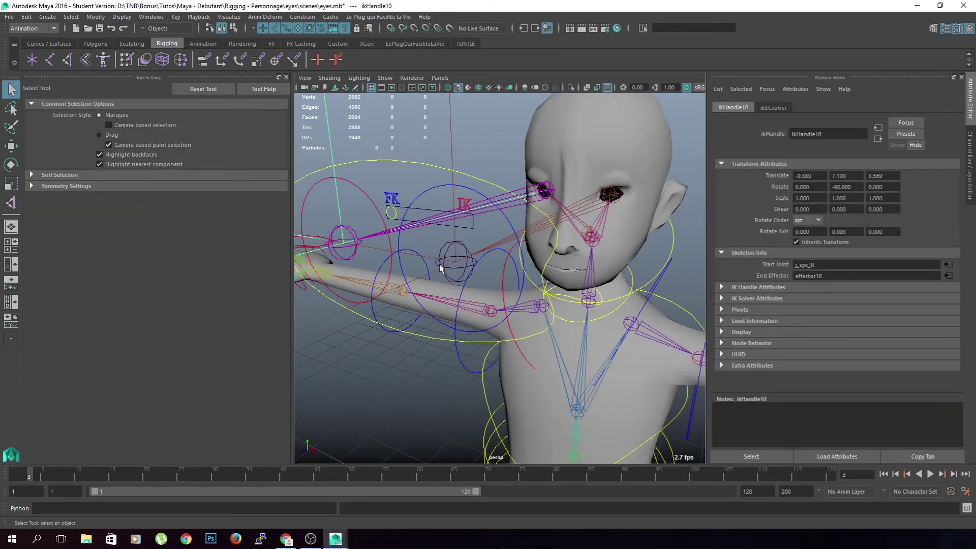
left_click(392, 250)
left_click(425, 228)
left_click(505, 217)
left_click(505, 190)
Test the eye rig by moving the main ctl_eye controller.
left_click(498, 216)
key("w")
scroll(496, 325, "down", 3)
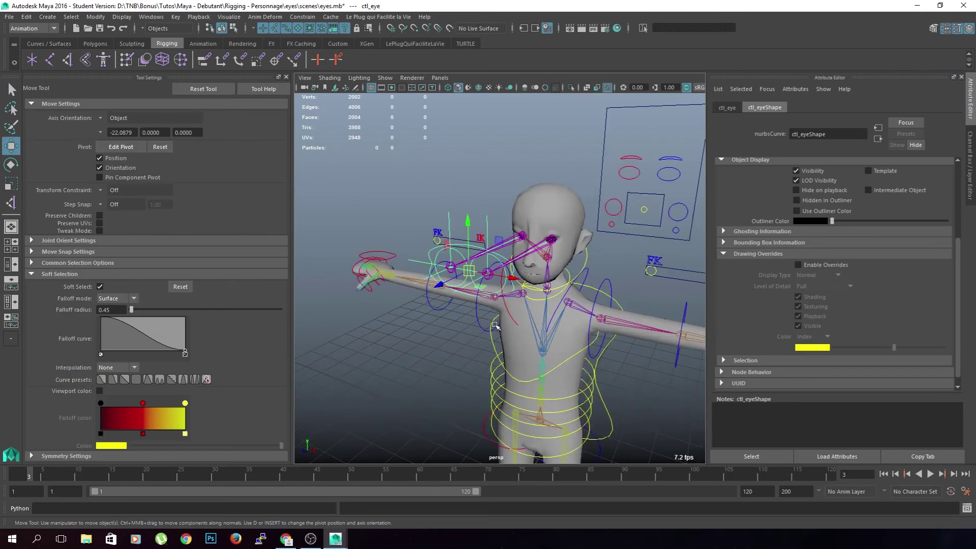
left_click_drag(467, 271, 447, 218)
Hide the IK handles of both eyes.
left_click(448, 215)
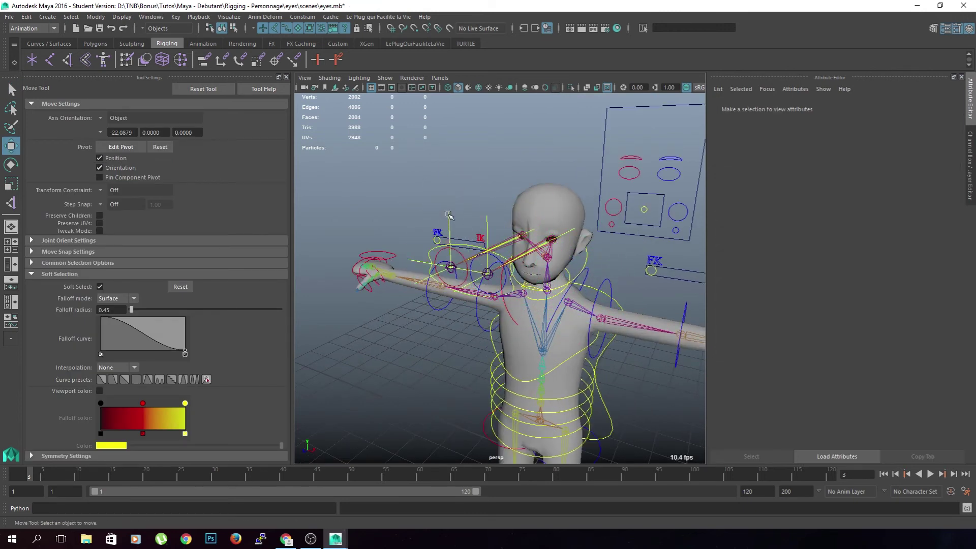
left_click(487, 223)
key("h")
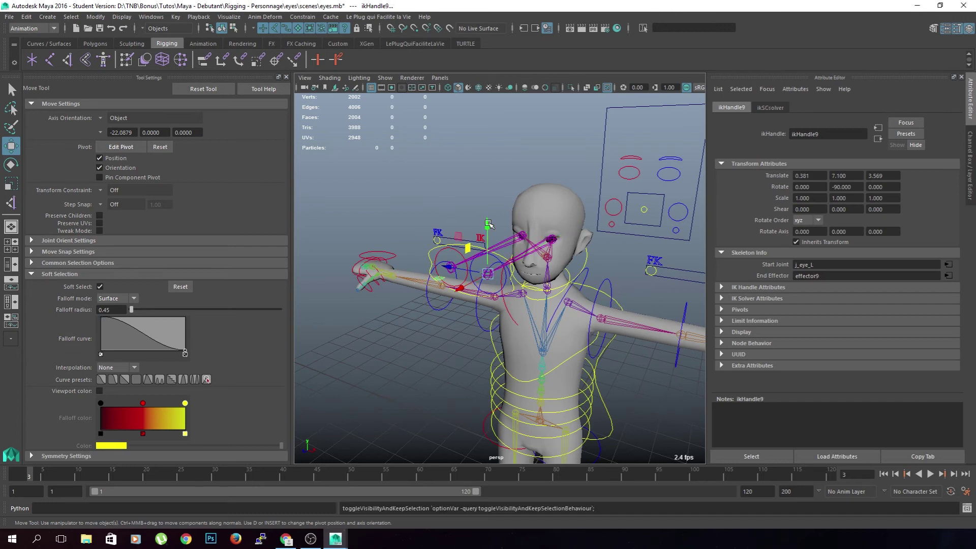
Test the eye rig by rotating and moving the ctl_eye controller, undoing each change.
left_click(455, 372)
scroll(511, 287, "up", 3)
left_click(480, 268)
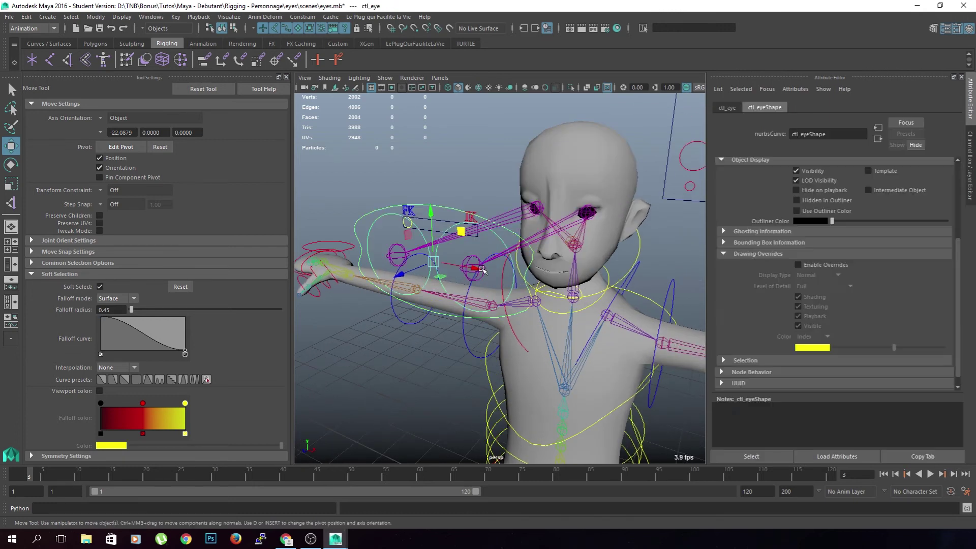
left_click_drag(482, 270, 493, 254, "alt")
key("e")
key("ctrl+z")
key("ctrl+z")
key("ctrl+z")
key("ctrl+z")
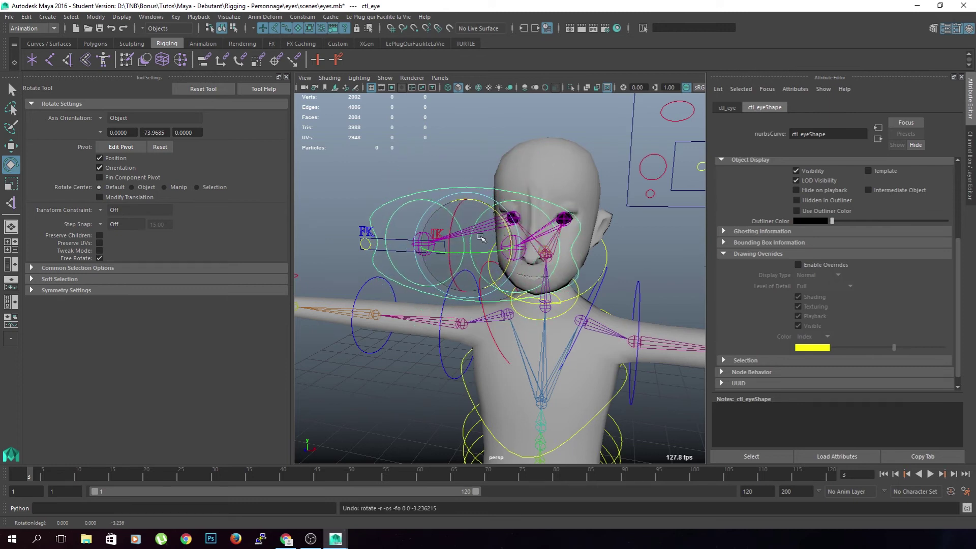
key("w")
left_click_drag(503, 217, 515, 197)
key("ctrl+z")
Clear the selection, frame the whole character rig and close the tool settings.
left_click_drag(596, 260, 508, 276, "alt")
left_click(612, 259)
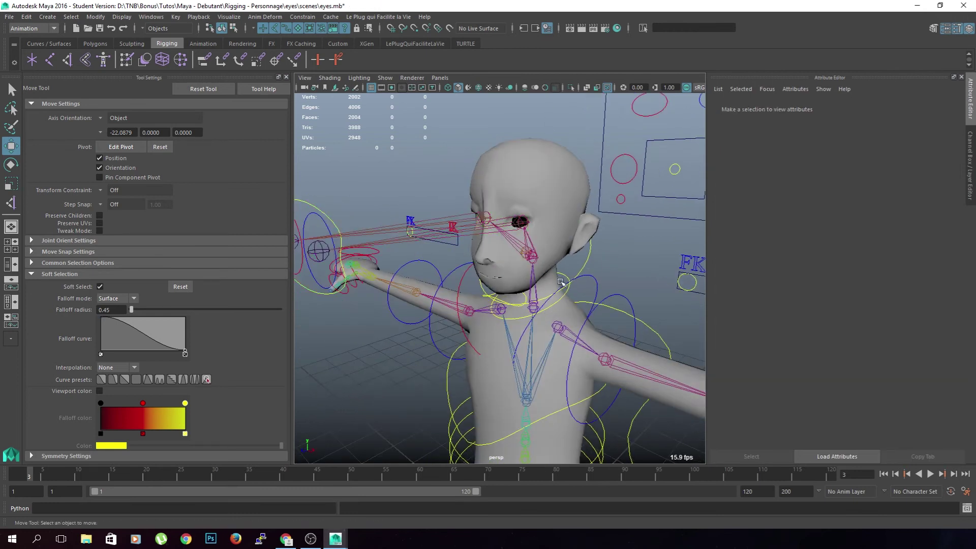
key("a")
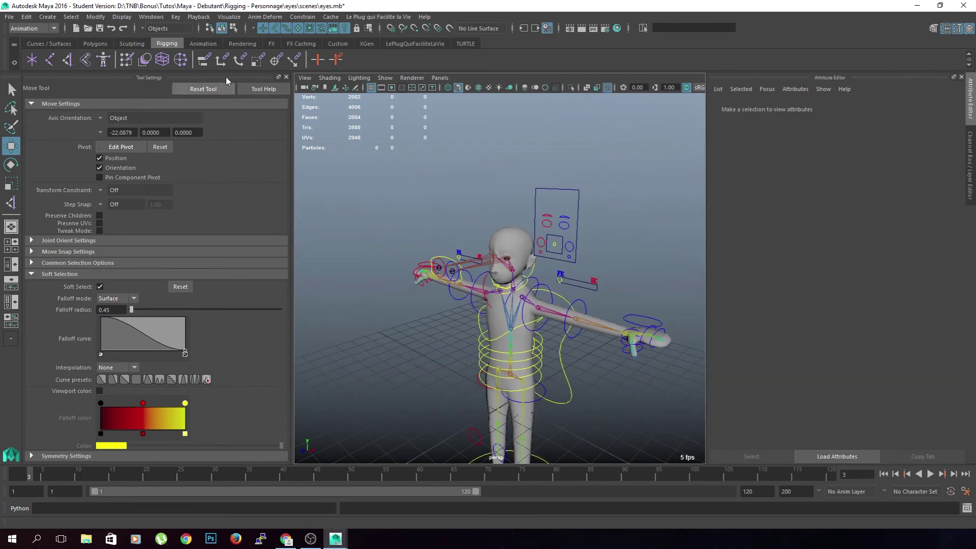
left_click(286, 76)
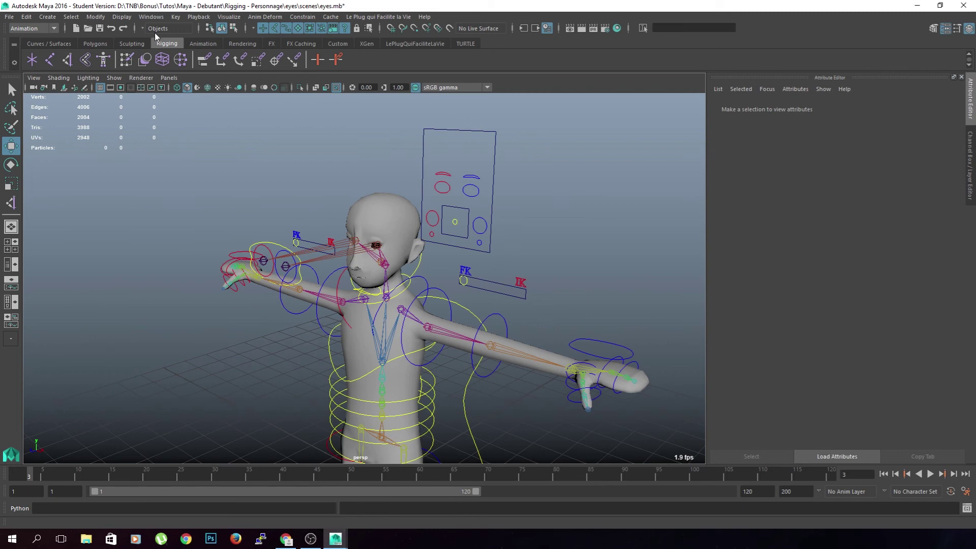
Open the Outliner and unhide the Grp_EyeL and Grp_EyeR eye groups.
left_click(151, 16)
left_click(178, 106)
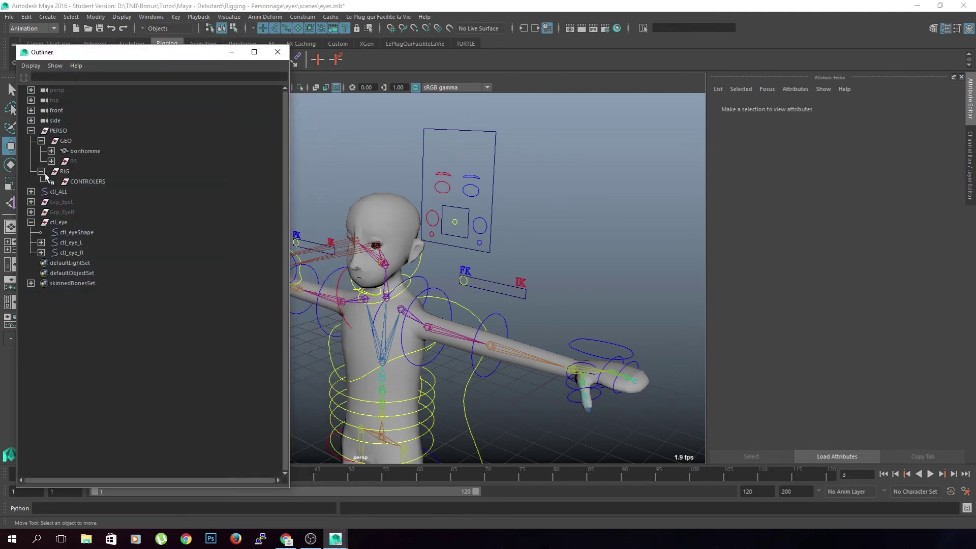
left_click(72, 204)
key("h")
left_click(71, 212)
key("h")
middle_click_drag(411, 304, 516, 302, "alt")
left_click(590, 270)
scroll(516, 301, "up", 5)
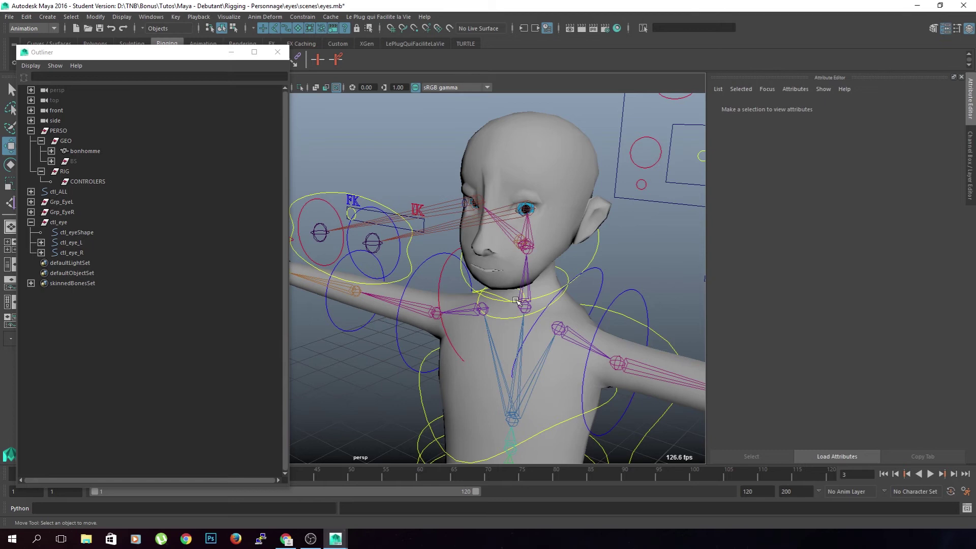
left_click(32, 222)
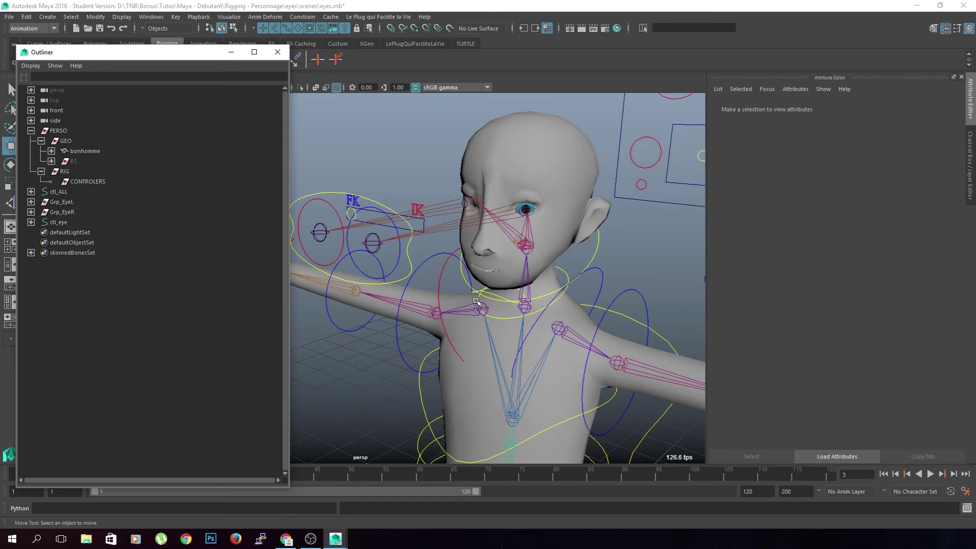
Expand the Grp_EyeL group and unhide its corneeL mesh.
mouse_move(475, 301)
left_mouse_down("alt")
mouse_move(539, 285)
mouse_move(429, 353)
mouse_move(481, 314)
left_mouse_up("alt")
scroll(482, 313, "up", 5)
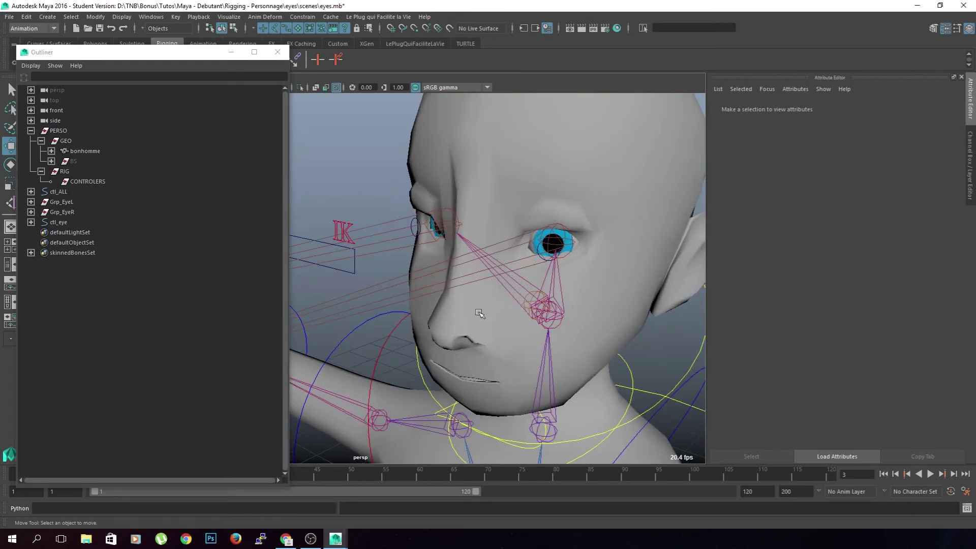
middle_click_drag(473, 281, 331, 281, "alt")
left_click_drag(332, 282, 442, 299, "alt")
left_click(462, 243)
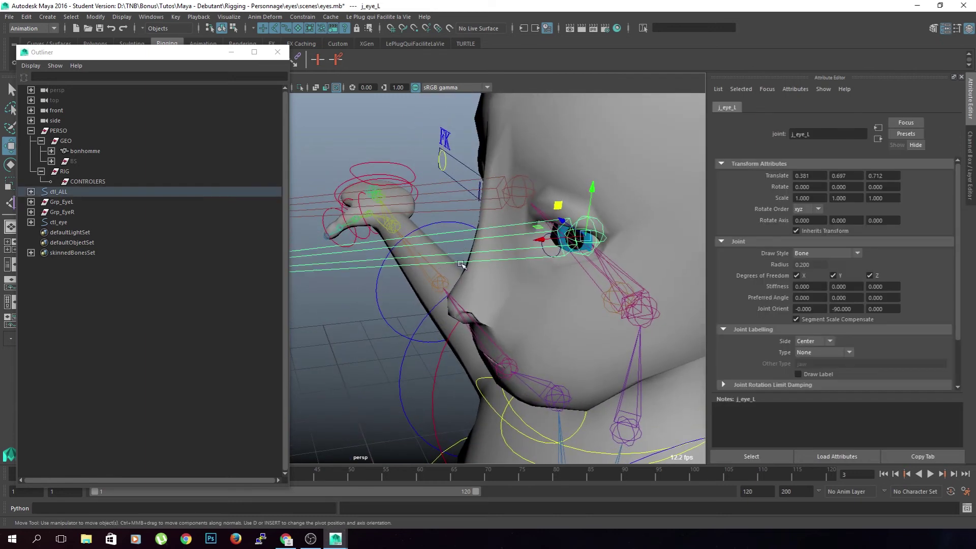
left_click(31, 202)
left_click_drag(75, 213, 87, 224)
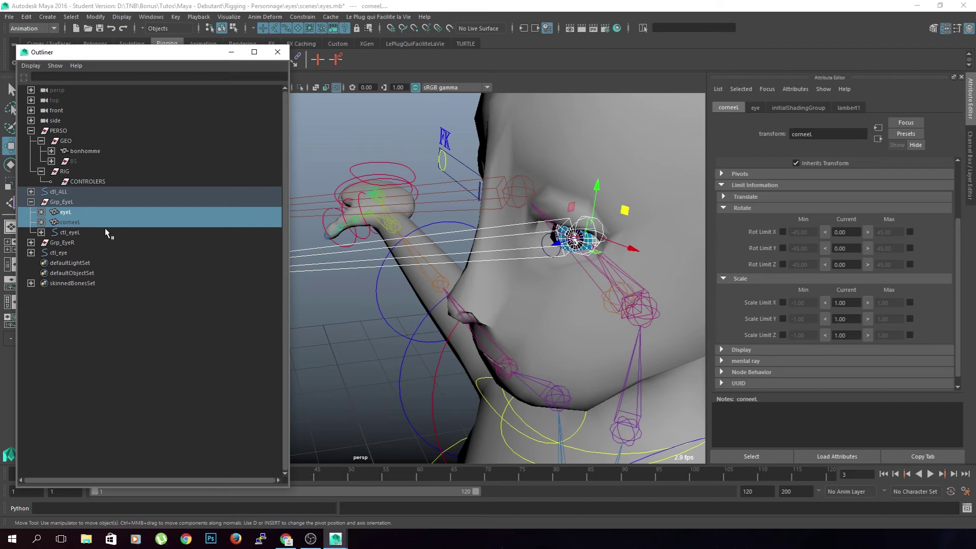
left_click(87, 222)
key("h")
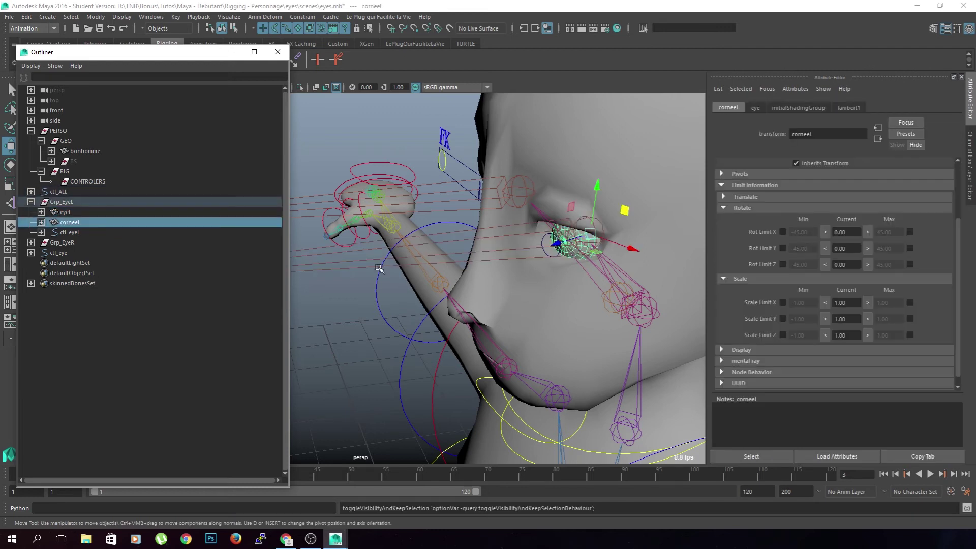
Bind the eyeL and corneeL meshes to the j_eye_L joint with Bind Skin, using Selected joints and the Closest distance method.
left_click(378, 269)
left_click(76, 212)
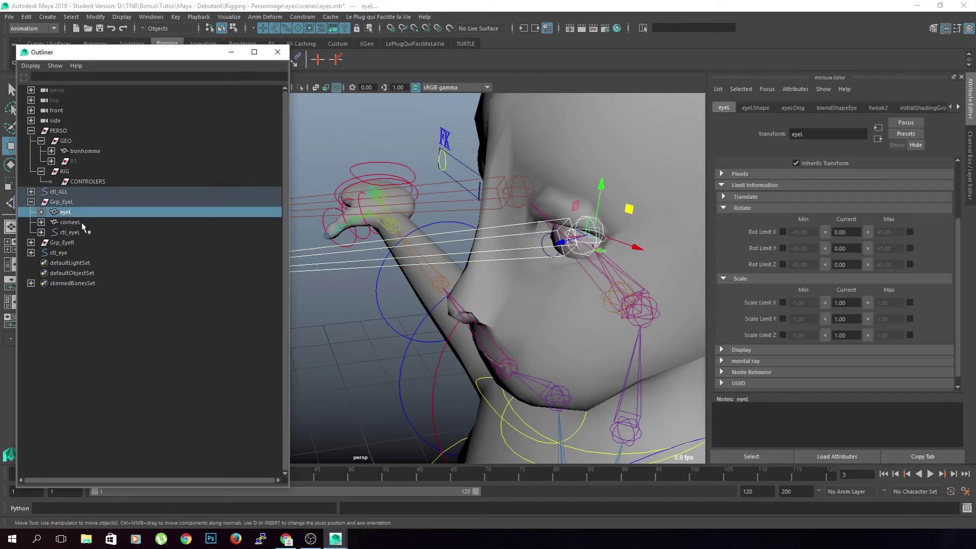
left_click(81, 222, "ctrl")
left_click(45, 29)
left_click(31, 49)
left_click(207, 16)
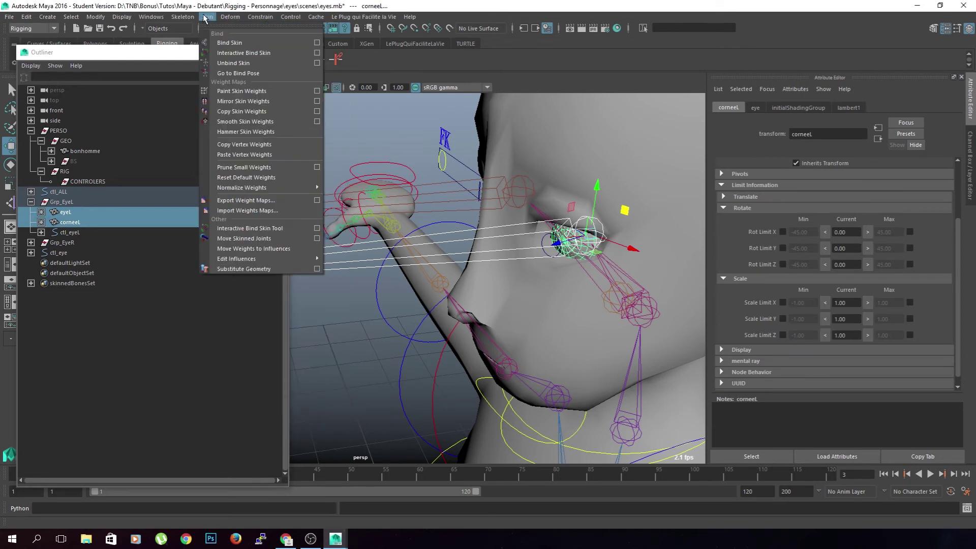
left_click(315, 42)
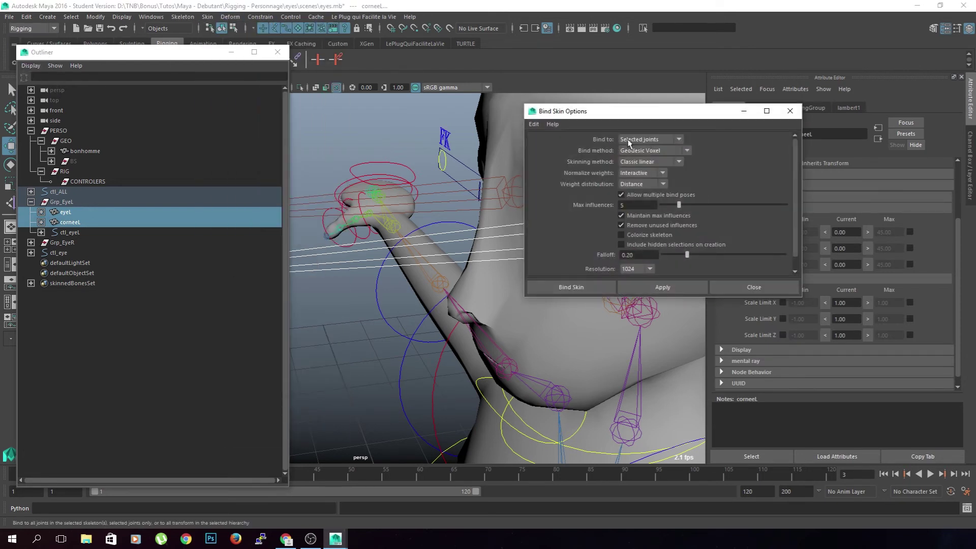
left_click(687, 151)
left_click(676, 162)
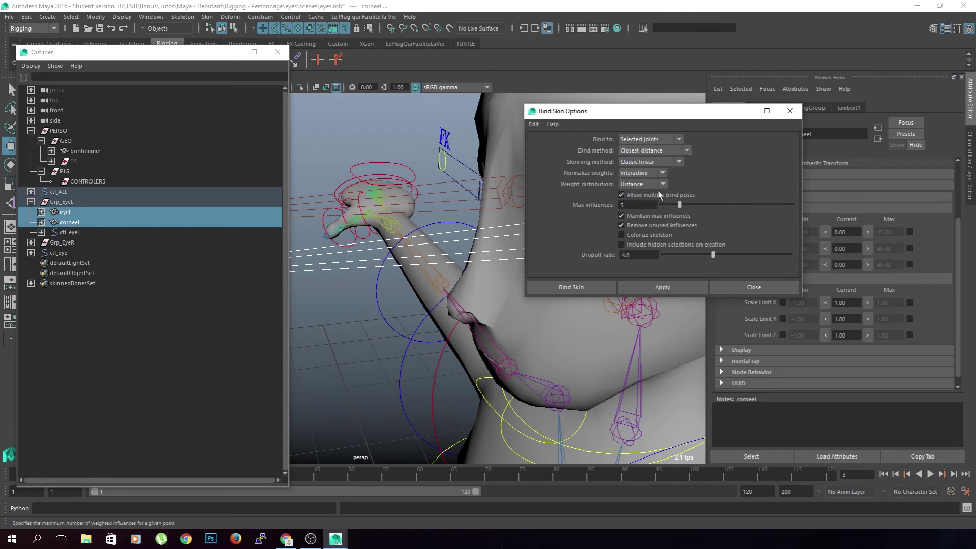
left_click(571, 287)
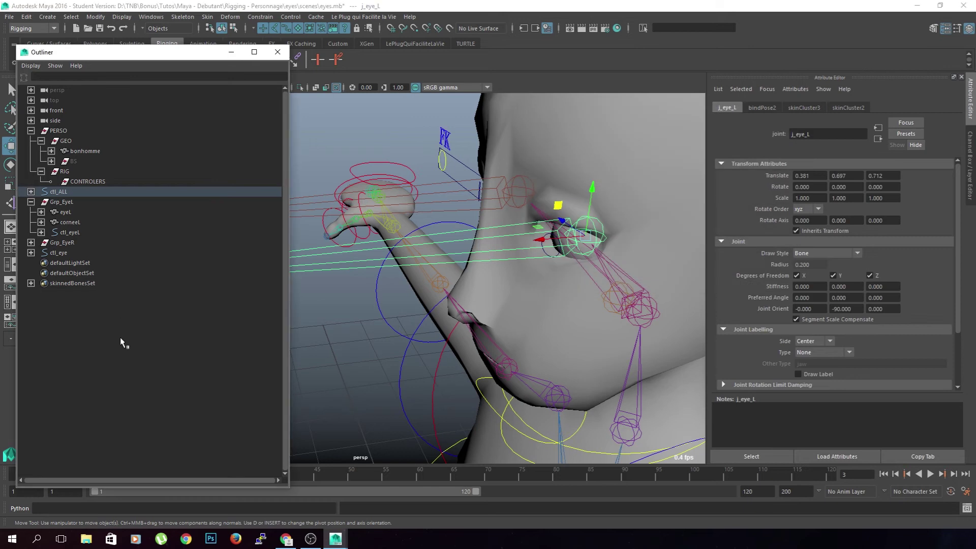
Test the left eye's binding by moving ctl_eye, and toggle the visibility of corneeL to inspect the eye underneath.
left_click(122, 338)
scroll(355, 285, "down", 3)
left_click(580, 282)
key("f")
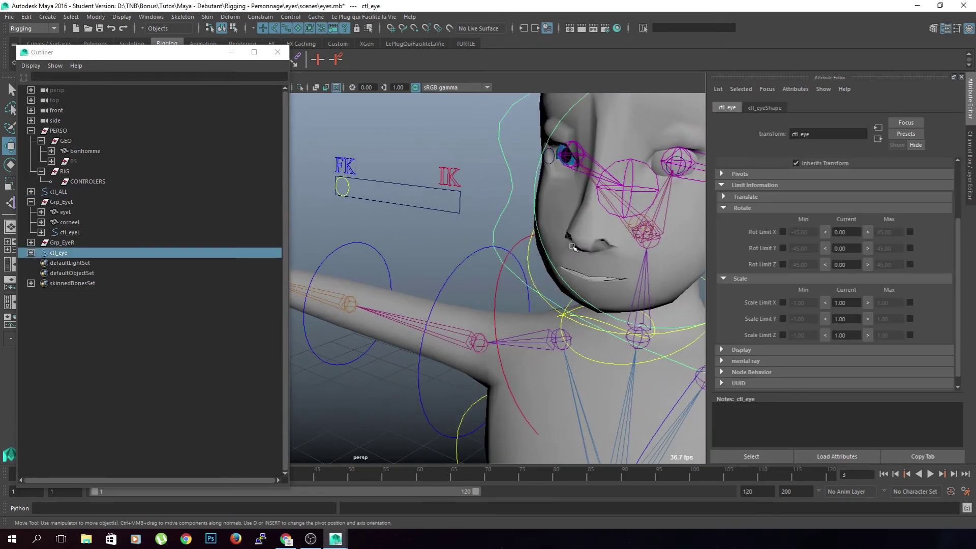
left_click(89, 222)
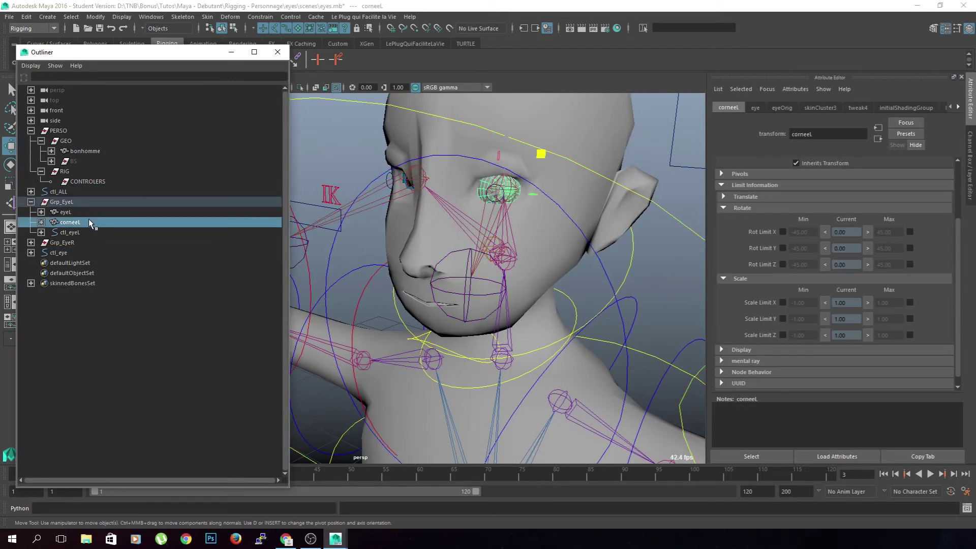
key("ctrl+h")
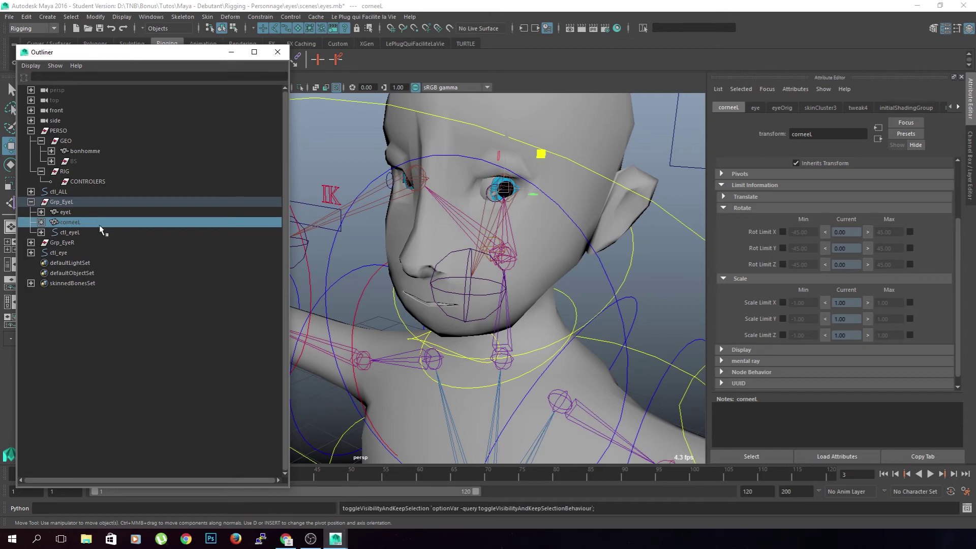
key("h")
scroll(541, 287, "down", 4)
middle_click_drag(526, 307, 529, 307, "alt")
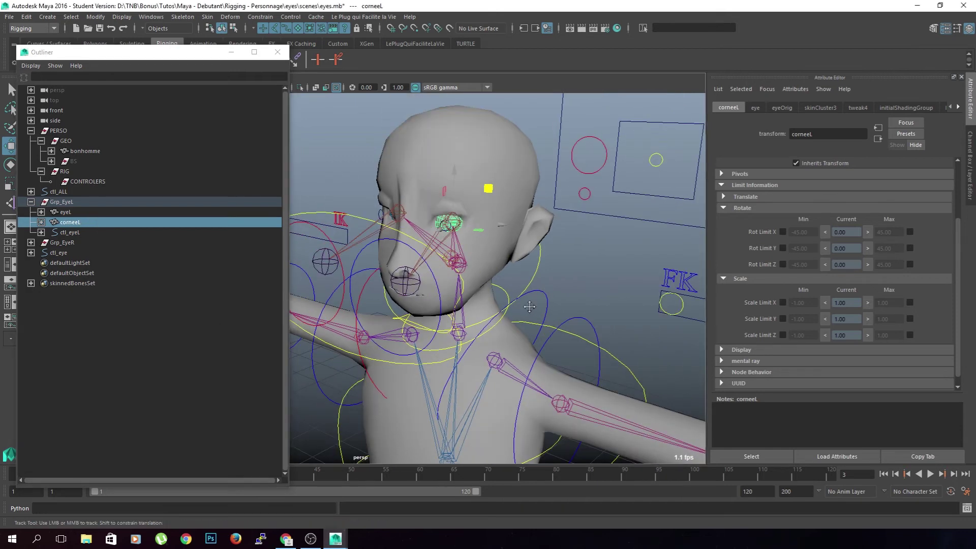
left_click_drag(529, 307, 598, 286, "alt")
left_click(96, 334)
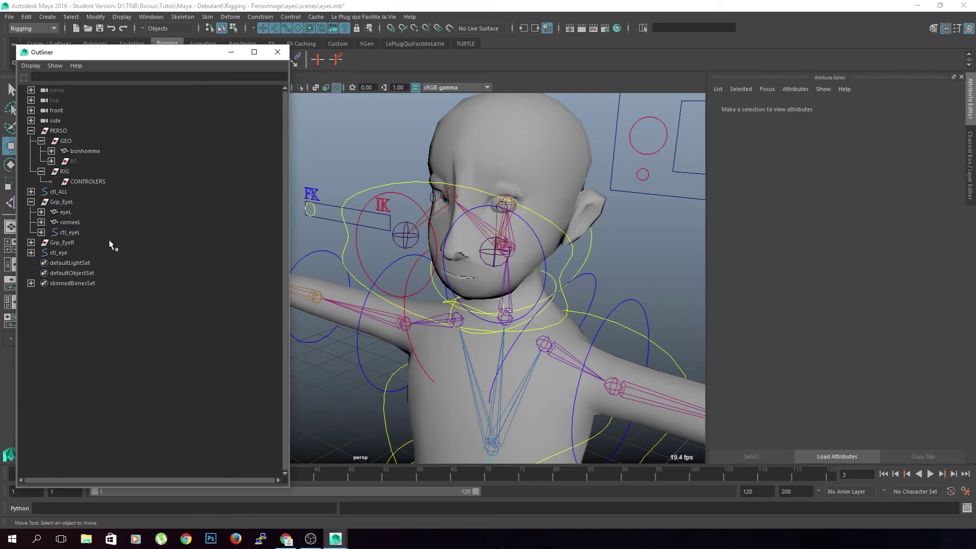
Reset the ctl_eye controller's translation values to 0 and clear the selection.
left_click(559, 229)
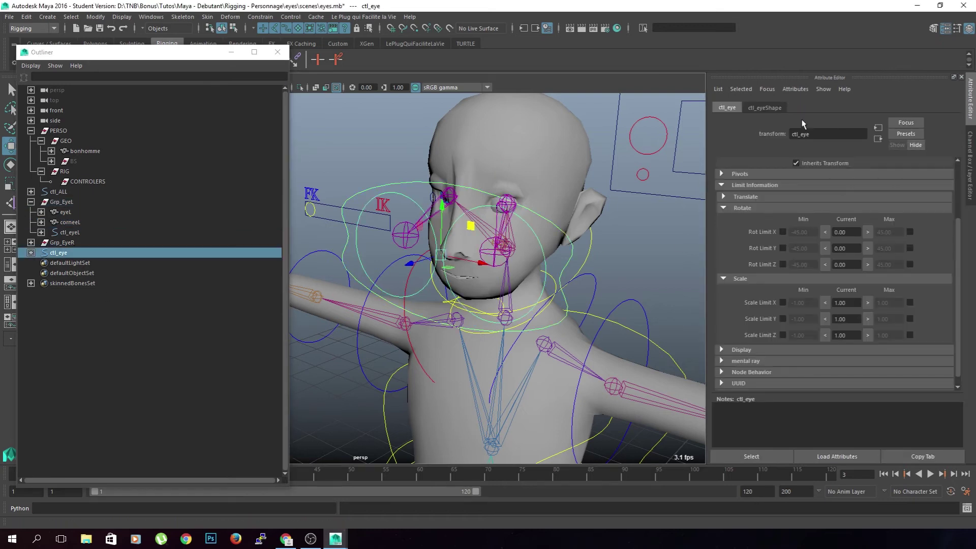
left_click(969, 165)
left_click_drag(948, 117, 949, 125)
type("0.176")
key("Return")
left_click_drag(504, 335, 556, 285, "alt")
left_click(556, 285)
Expand the Grp_EyeR group and unhide its corneeR mesh.
middle_click_drag(555, 285, 627, 298, "alt")
left_click_drag(628, 298, 539, 380, "alt")
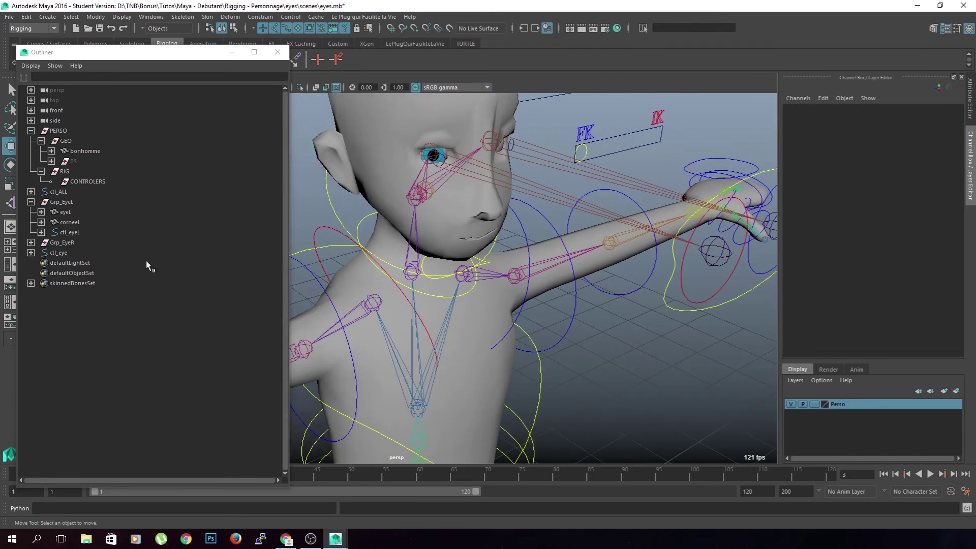
left_click(31, 202)
left_click(31, 212)
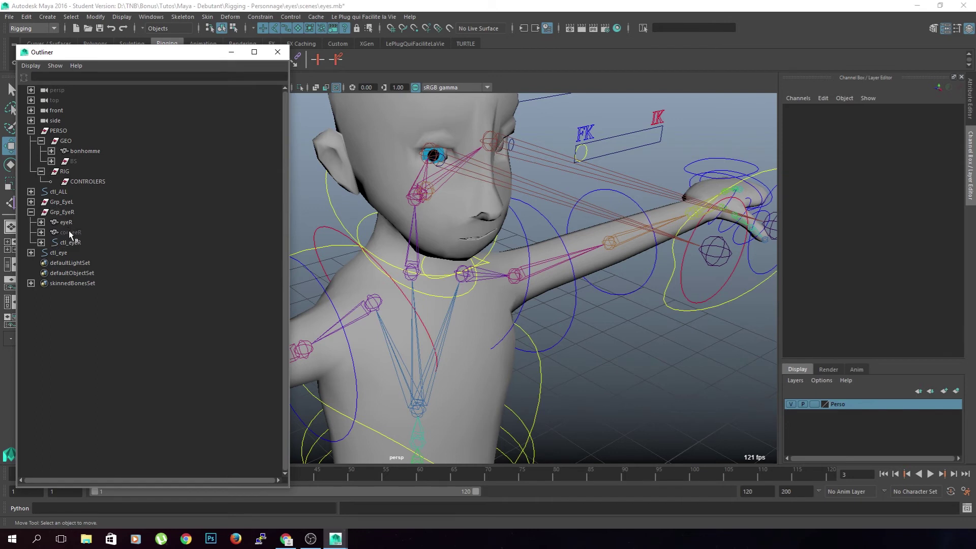
left_click(70, 232)
key("h")
Bind the eyeR and corneeR meshes to the j_eye_R joint with the same Bind Skin settings.
left_click(530, 190)
left_click_drag(490, 233, 539, 241, "alt")
middle_click_drag(539, 242, 553, 320, "alt")
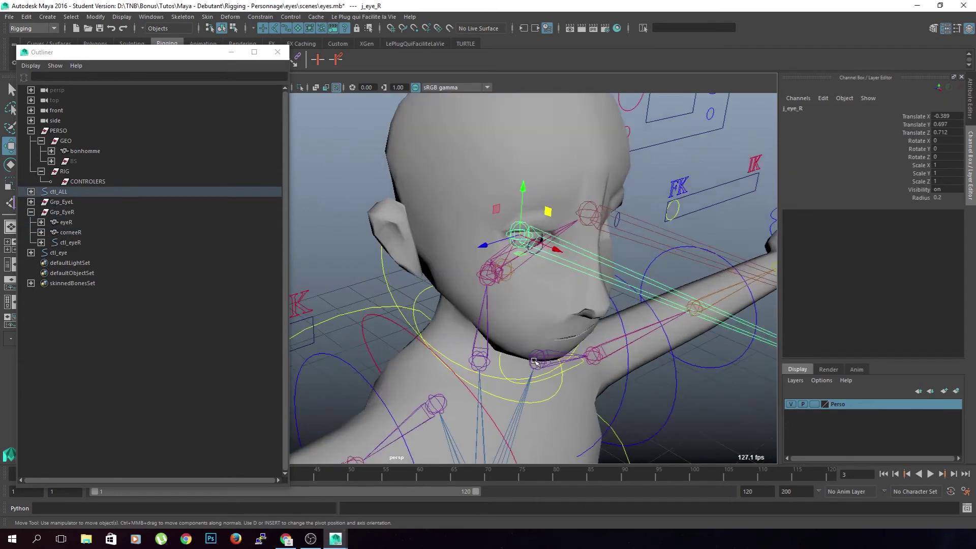
scroll(553, 320, "up", 5)
middle_click_drag(594, 295, 480, 329, "alt")
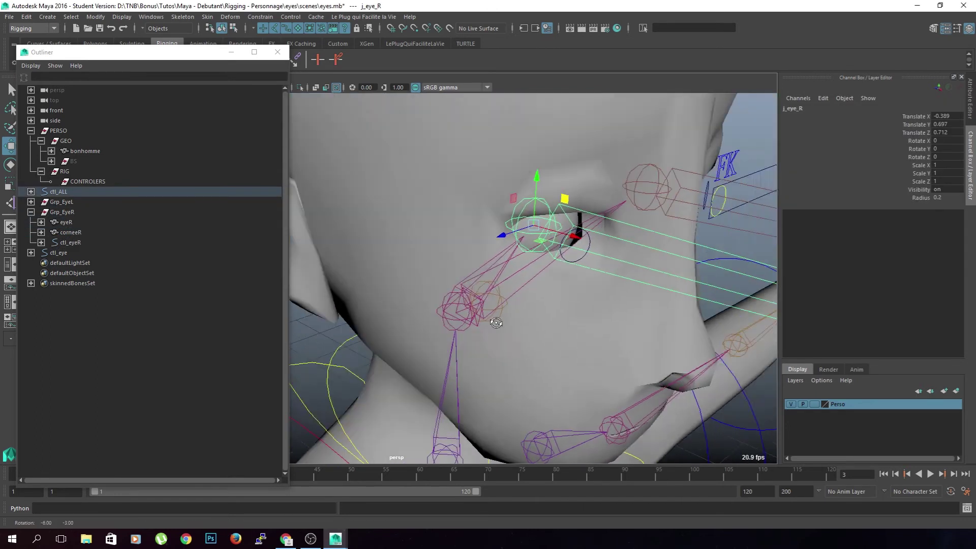
left_click_drag(479, 330, 305, 313, "alt")
left_click(65, 223)
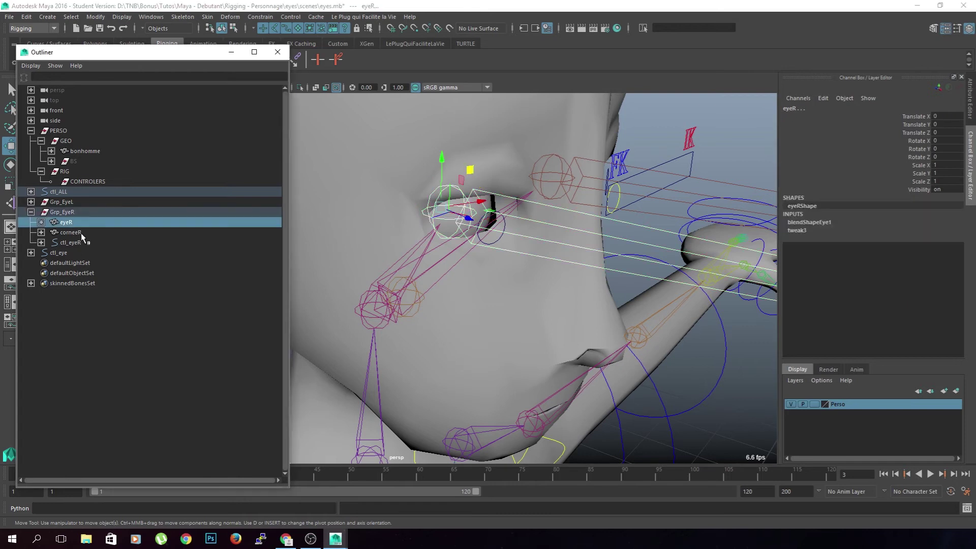
left_click(81, 233, "shift")
scroll(444, 338, "down", 5)
middle_click_drag(541, 341, 489, 361, "alt")
left_click(207, 19)
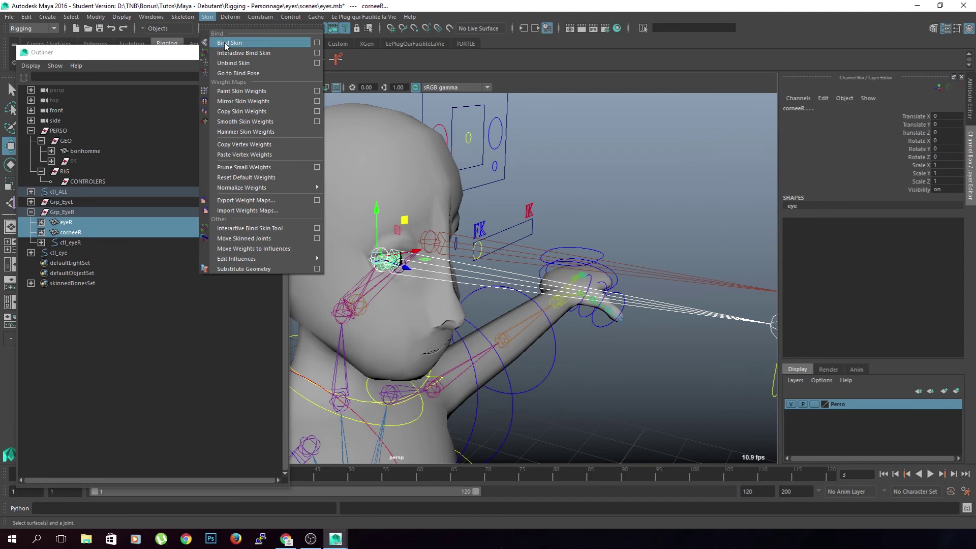
left_click(227, 42)
Hide the corneeR and corneeL meshes so the irises of both eyes can be seen.
scroll(595, 382, "down", 3)
middle_click_drag(587, 382, 583, 362, "alt")
left_click(625, 364)
left_click_drag(697, 367, 590, 360, "alt")
left_click(91, 232)
key("h")
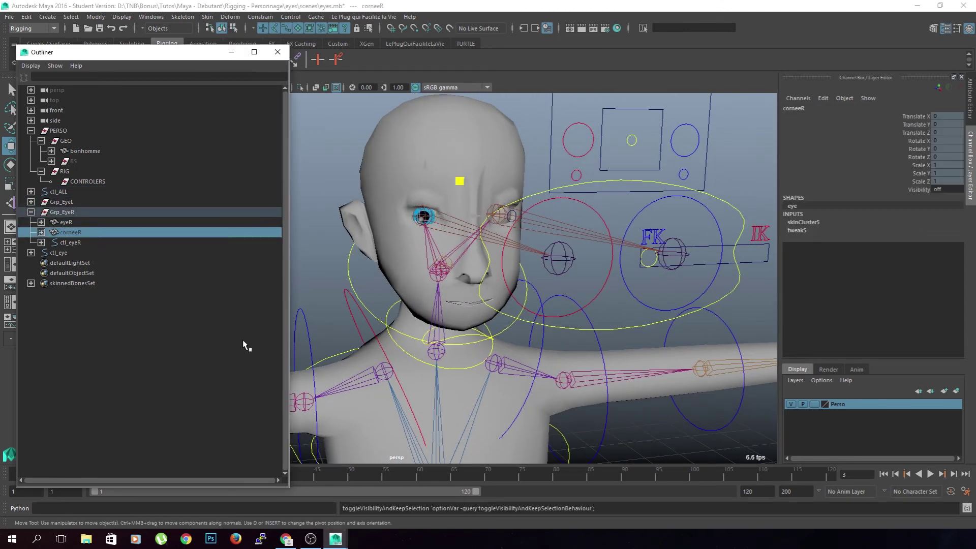
scroll(621, 373, "down", 2)
left_click(628, 396)
left_click_drag(628, 396, 601, 413, "alt")
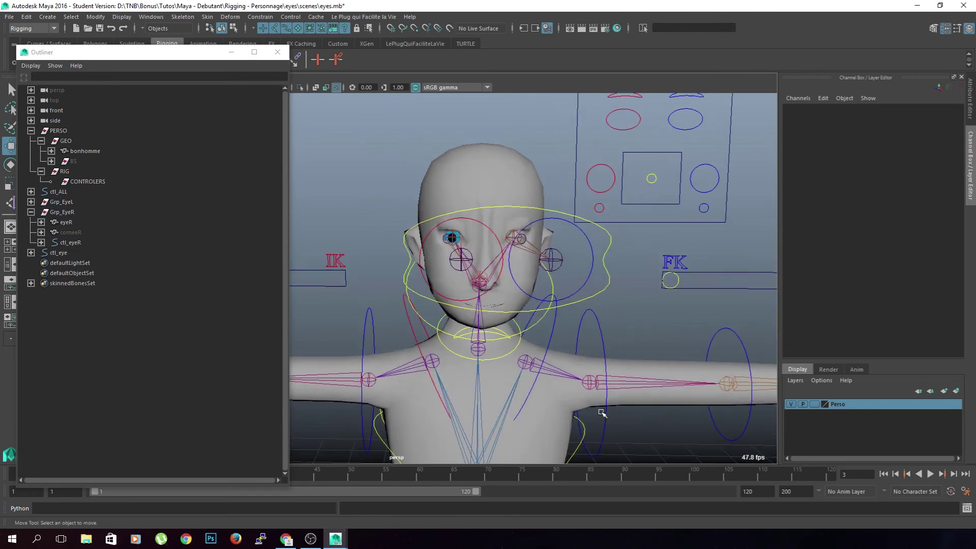
left_click(31, 202)
left_click(71, 222)
key("h")
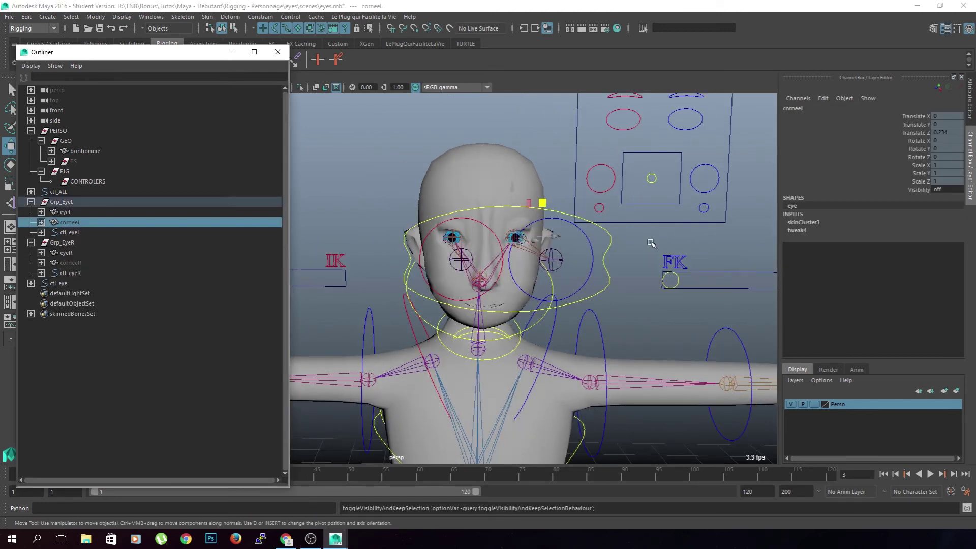
Test both bound eyes by moving the ctl_eye controller in several directions, undoing each move.
left_click(612, 243)
left_click_drag(529, 228, 715, 199)
key("ctrl+z")
left_click_drag(558, 239, 514, 166, "alt")
key("ctrl+z")
left_click_drag(732, 241, 623, 159, "alt")
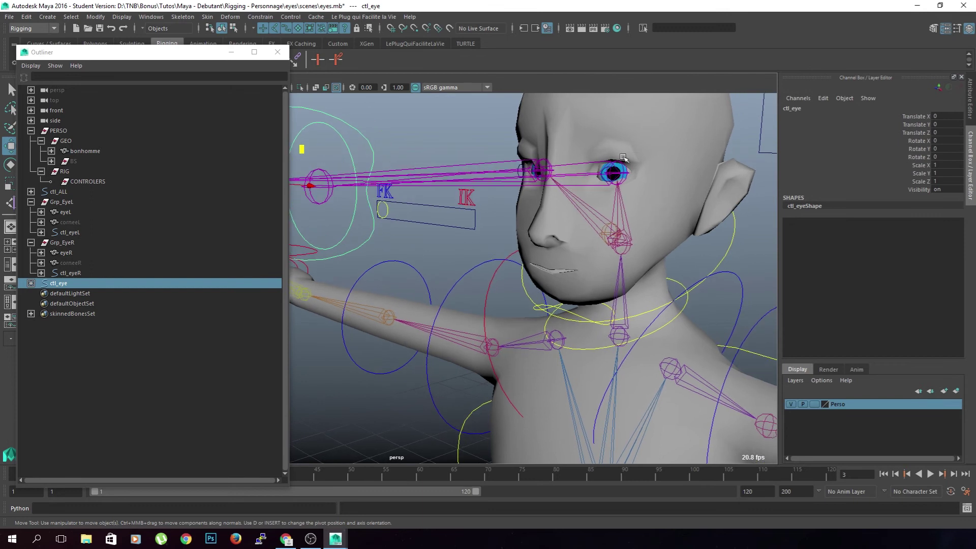
left_click_drag(515, 277, 545, 186, "alt")
key("ctrl+z")
Select the eyeR, corneeR, corneeL and eyeL meshes and review the available skin binding and unbinding commands.
left_click_drag(646, 252, 605, 253, "alt")
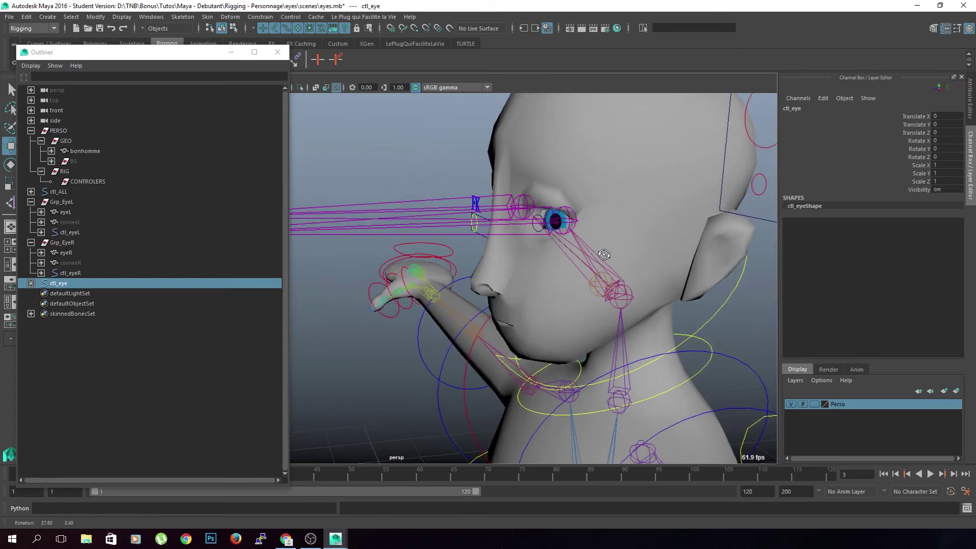
middle_click_drag(532, 292, 660, 260, "alt")
left_click_drag(661, 261, 640, 263, "alt")
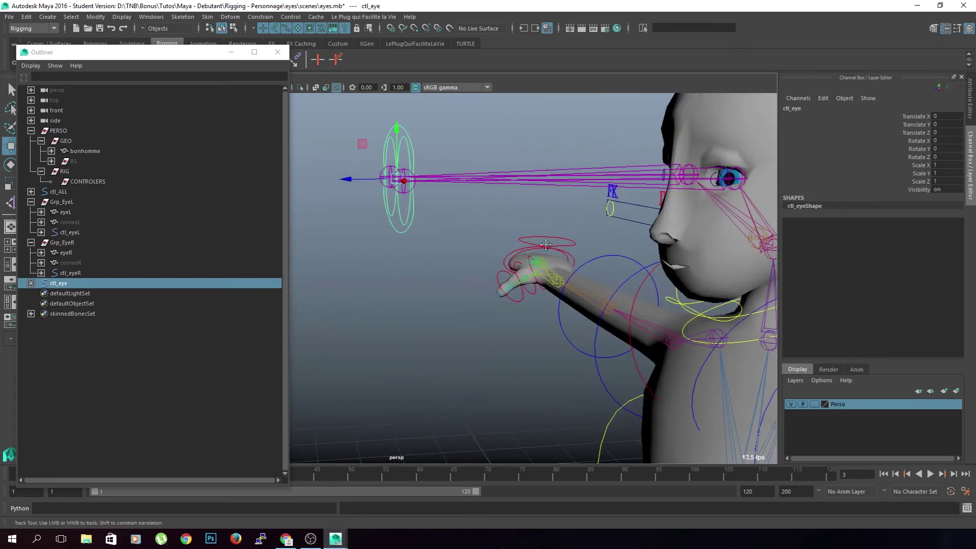
left_click_drag(544, 220, 538, 246, "alt")
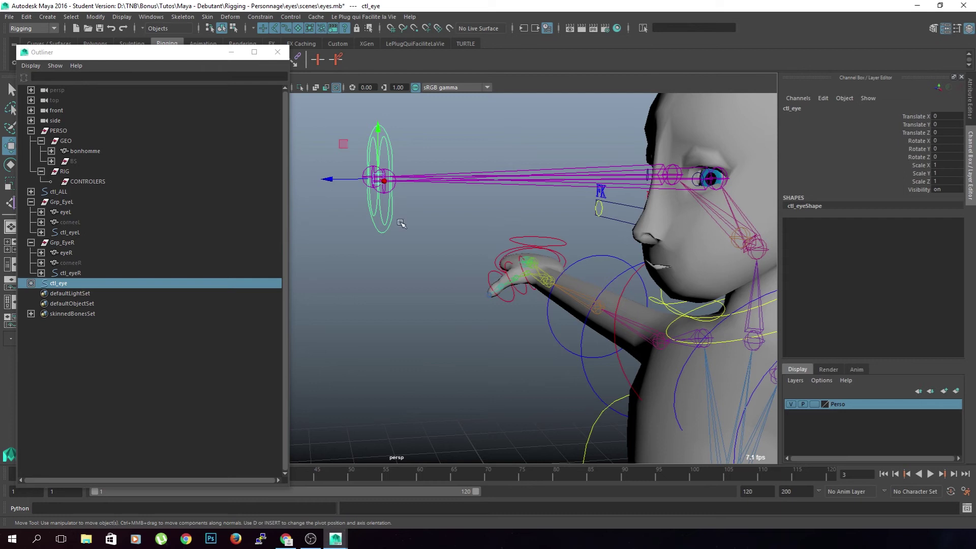
left_click(86, 253)
left_click(89, 260, "ctrl")
left_click(83, 222, "ctrl")
left_click(87, 212, "ctrl")
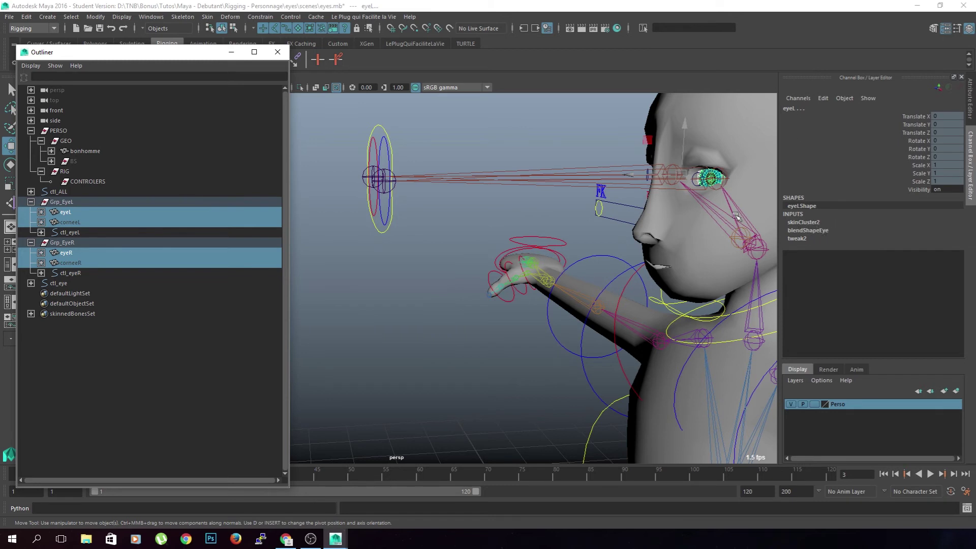
left_click(207, 17)
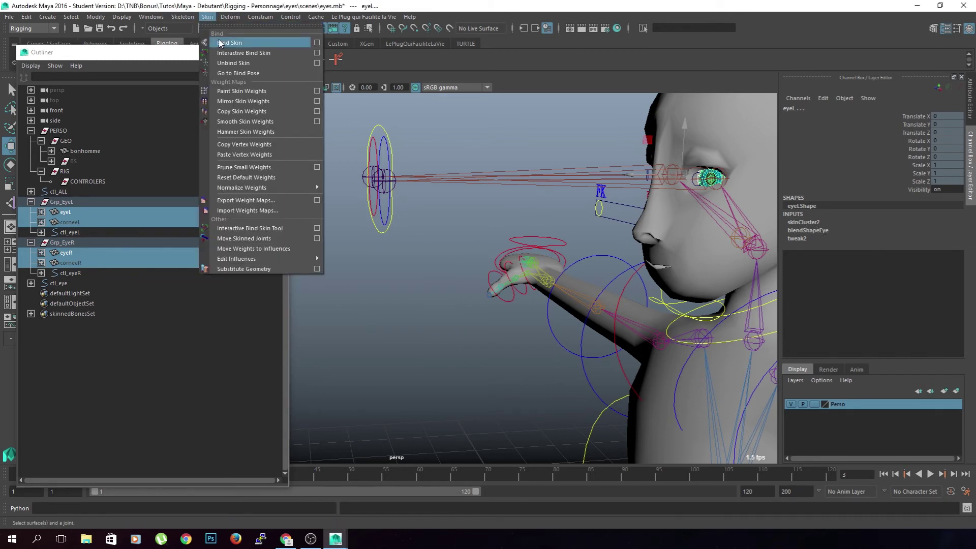
mouse_move(228, 17)
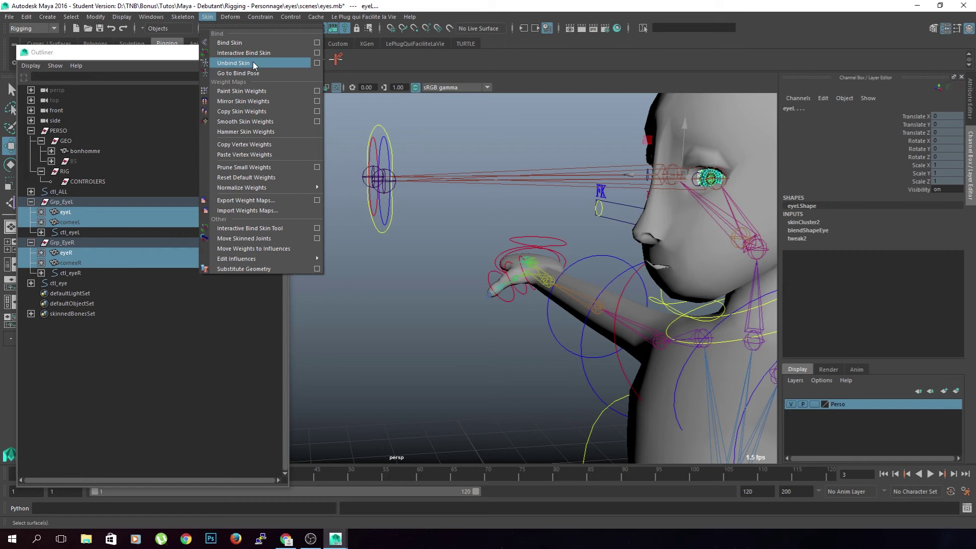
left_click(208, 17)
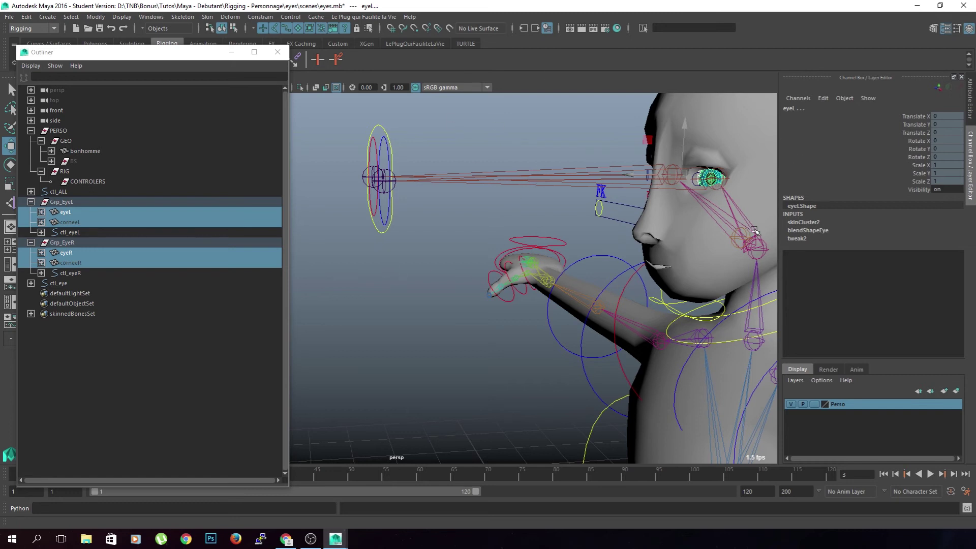
Clear the selection, minimize the Outliner and hide the joints in the perspective view.
left_click(447, 310)
left_click_drag(717, 205, 695, 226, "alt")
left_click(629, 226)
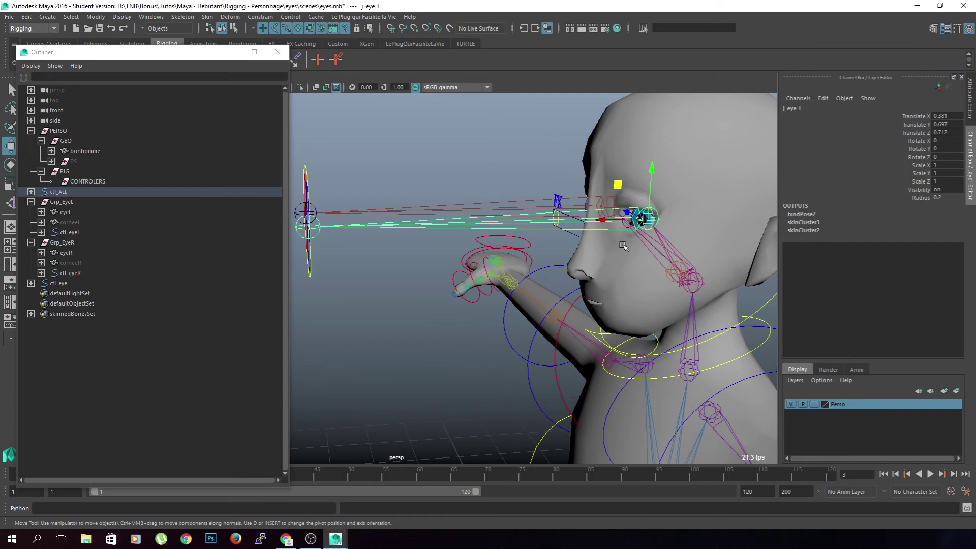
left_click(406, 303)
left_click_drag(406, 303, 422, 202, "alt")
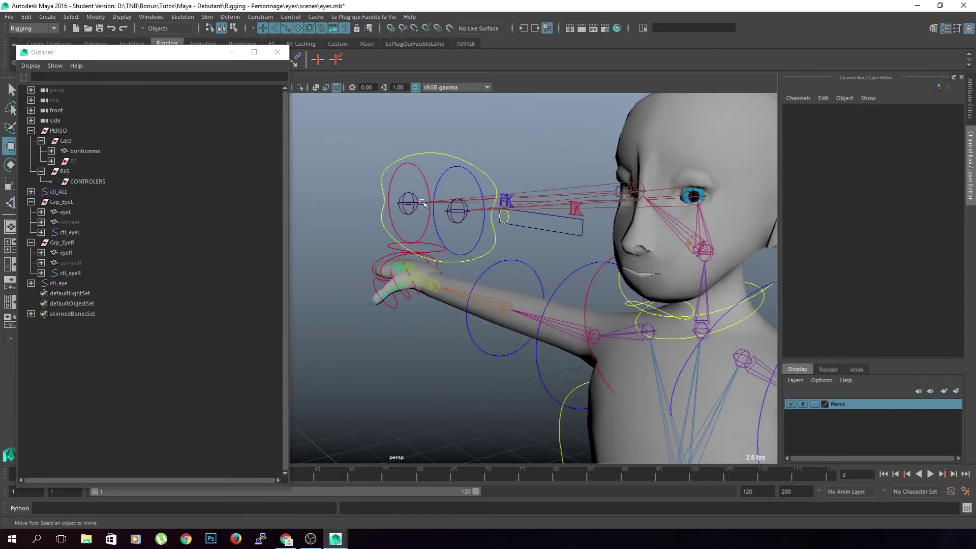
left_click(231, 52)
left_click(115, 77)
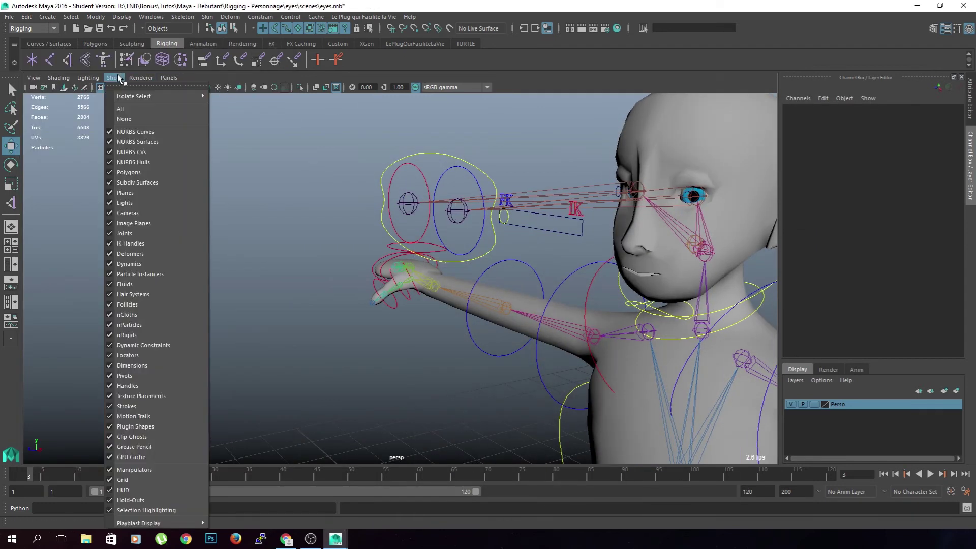
left_click(135, 233)
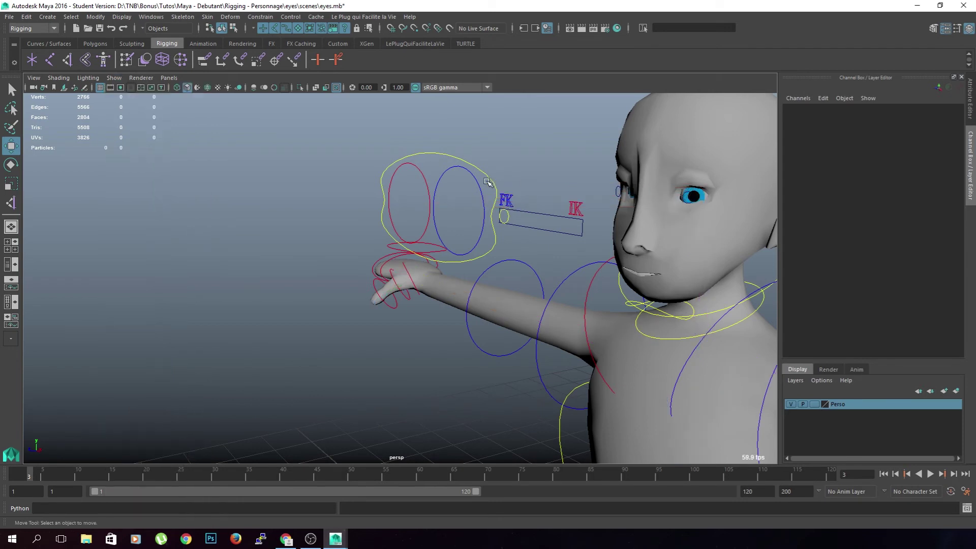
Move the ctl_eye controller about 2.18 in X and -0.08 in Y to test how the eyes follow.
left_click(495, 203)
left_click_drag(457, 176, 645, 222)
left_click_drag(644, 223, 444, 263, "alt")
scroll(444, 262, "up", 3)
Test a uniform enlargement of the ctl_eyeL controller and set its Scale X, Y and Z back to 1.
left_click(442, 240)
left_click(439, 241)
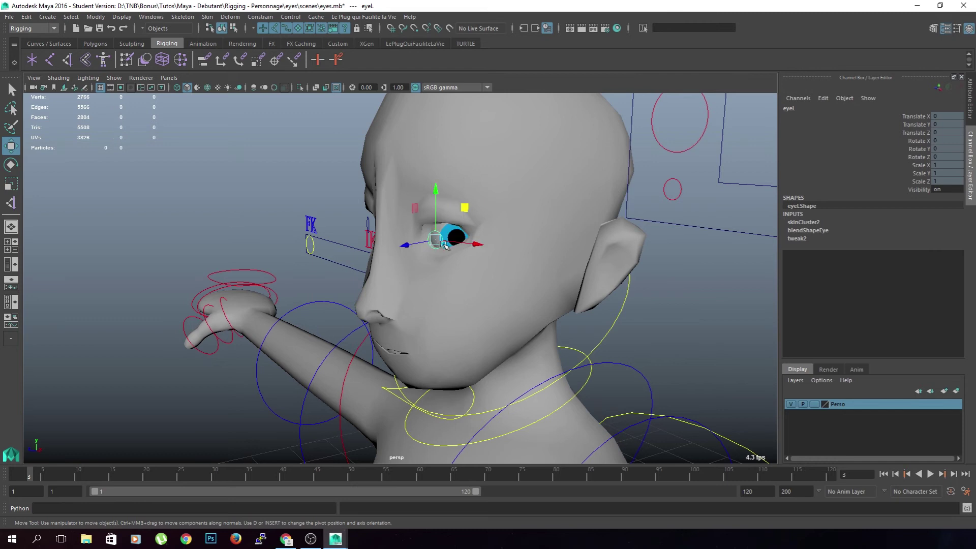
key("r")
left_click_drag(435, 240, 682, 316)
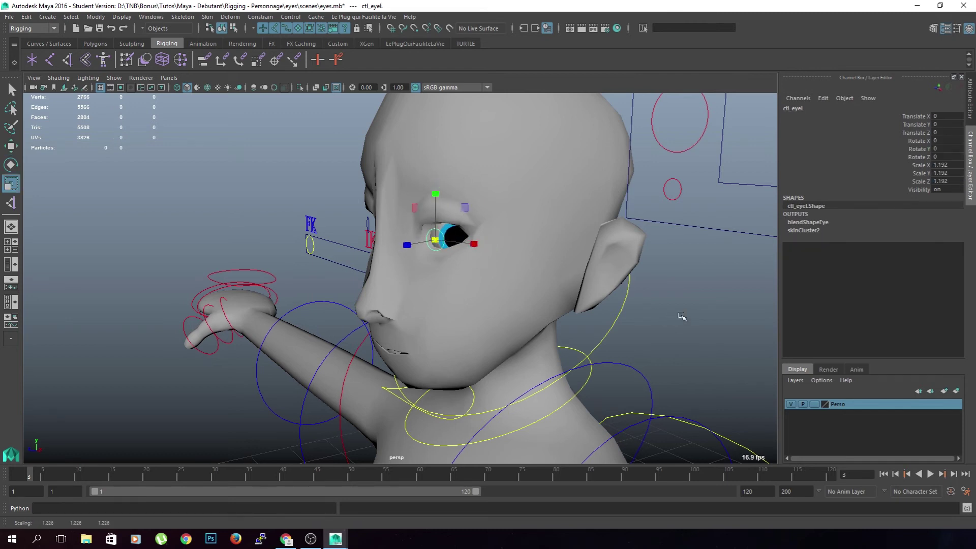
left_click_drag(959, 166, 959, 181)
type("1")
key("Return")
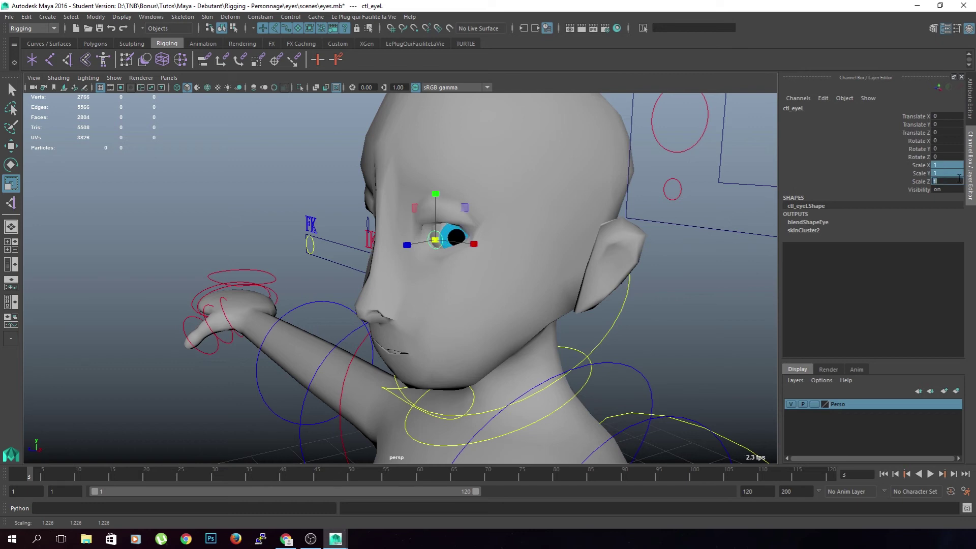
Set the ctl_eye controller's Translate X and Translate Y to 0.
left_click(724, 342)
right_click_drag(723, 342, 305, 346, "alt")
middle_click_drag(305, 346, 345, 322, "alt")
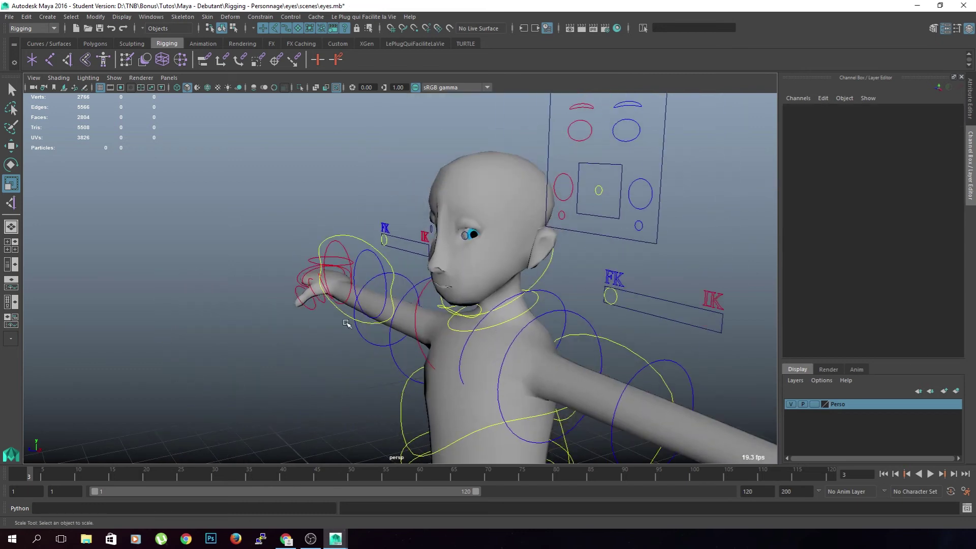
left_click(345, 313)
left_click_drag(944, 117, 949, 125)
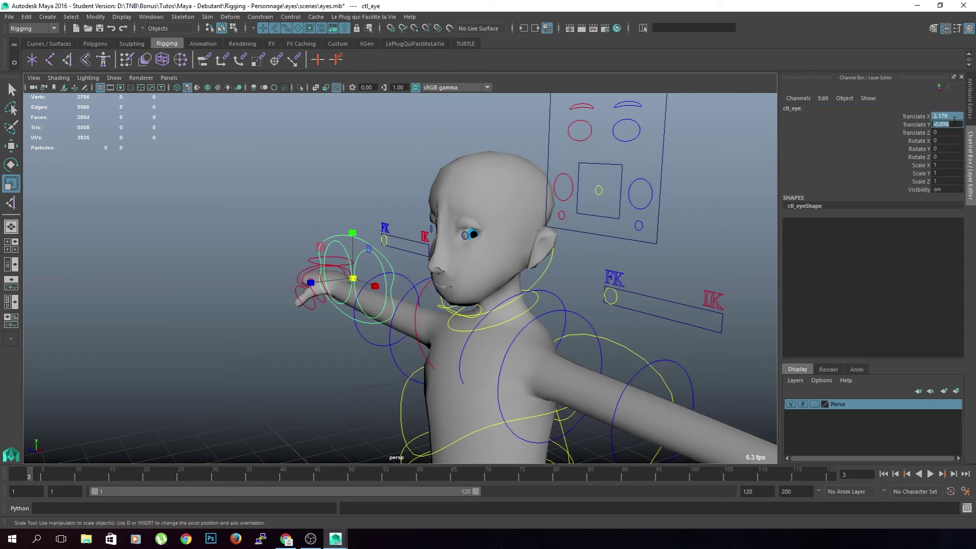
type("0")
key("Return")
Test moving the ctl_eyeL controller at the left eye and undo the move.
left_click(672, 236)
scroll(661, 234, "up", 5)
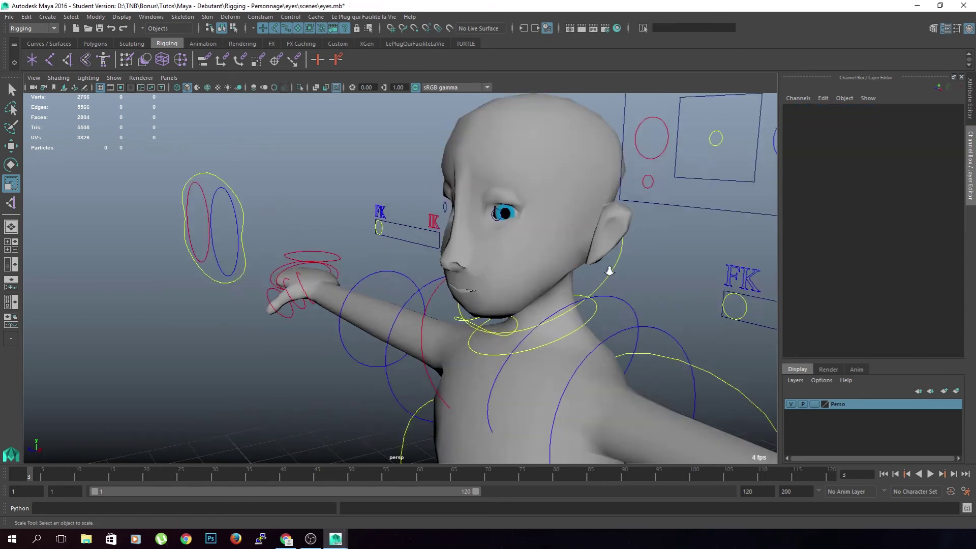
left_click(552, 197)
key("w")
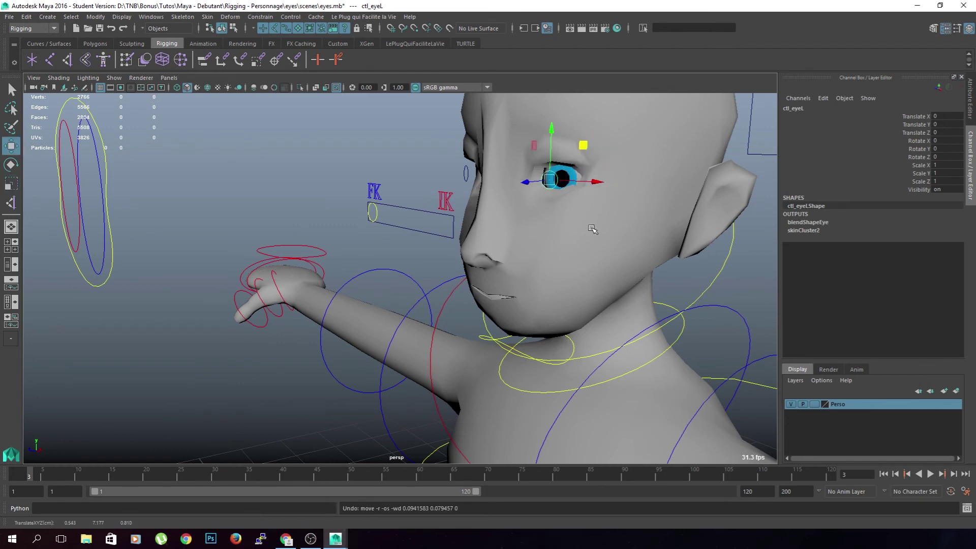
left_click_drag(577, 159, 473, 272, "alt")
left_click(274, 385)
left_click_drag(274, 385, 523, 252, "alt")
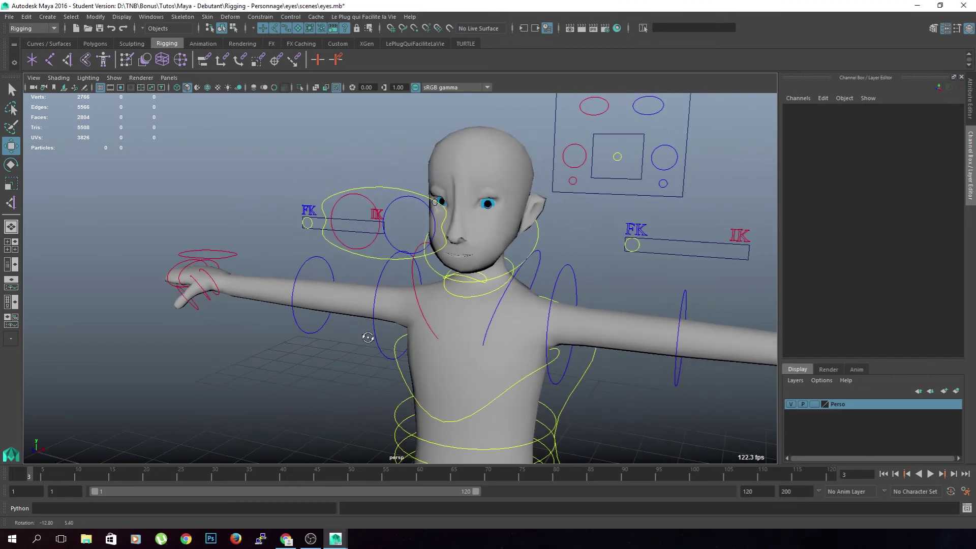
Rotate the ctl_head controller about -69.7 degrees in Z to test how the eyes behave when the head tilts.
left_click(535, 246)
key("e")
left_click_drag(524, 217, 511, 281)
key("ctrl+z")
left_click_drag(510, 300, 562, 280)
left_click(602, 348)
left_click_drag(601, 348, 616, 383, "alt")
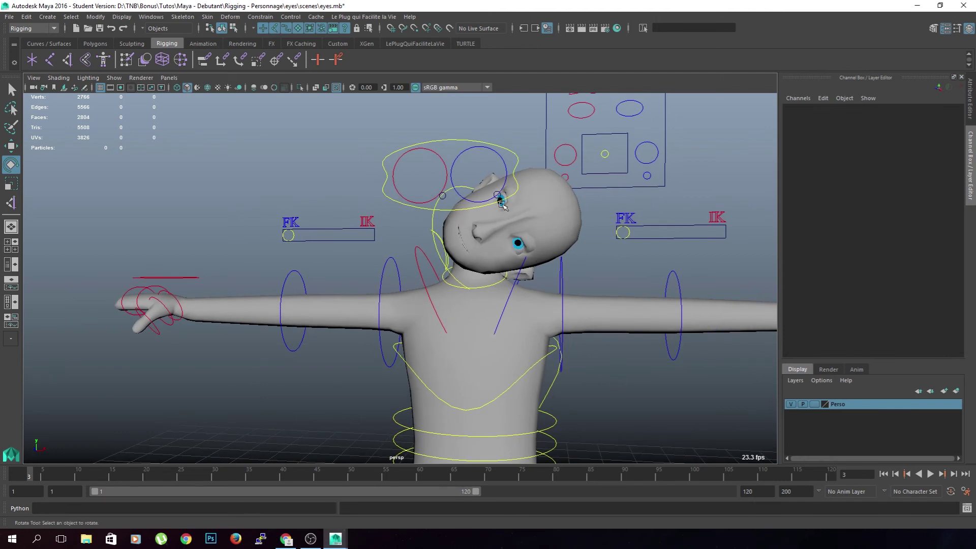
Show the joints again in the perspective view and examine the eye joints on the tilted head.
left_click(113, 77)
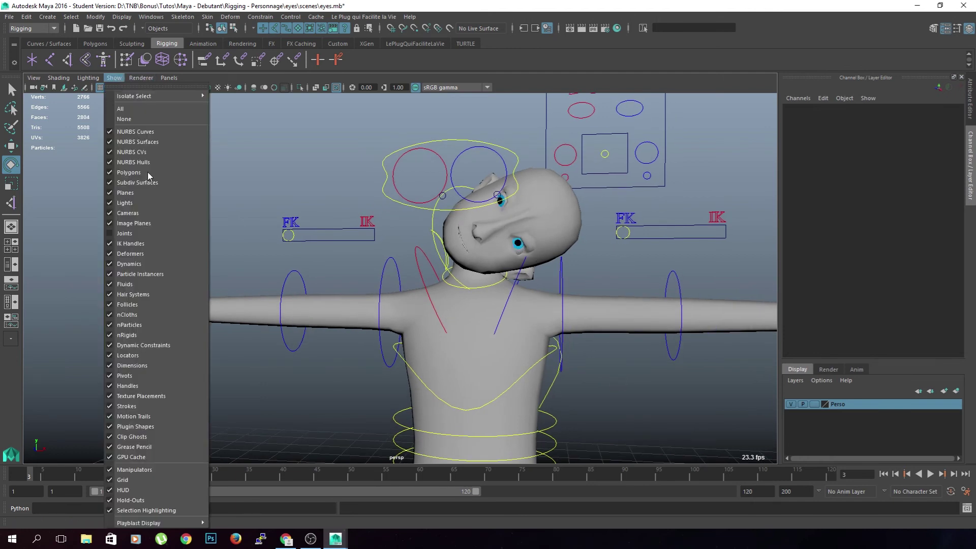
left_click(167, 236)
left_click_drag(532, 299, 497, 296, "alt")
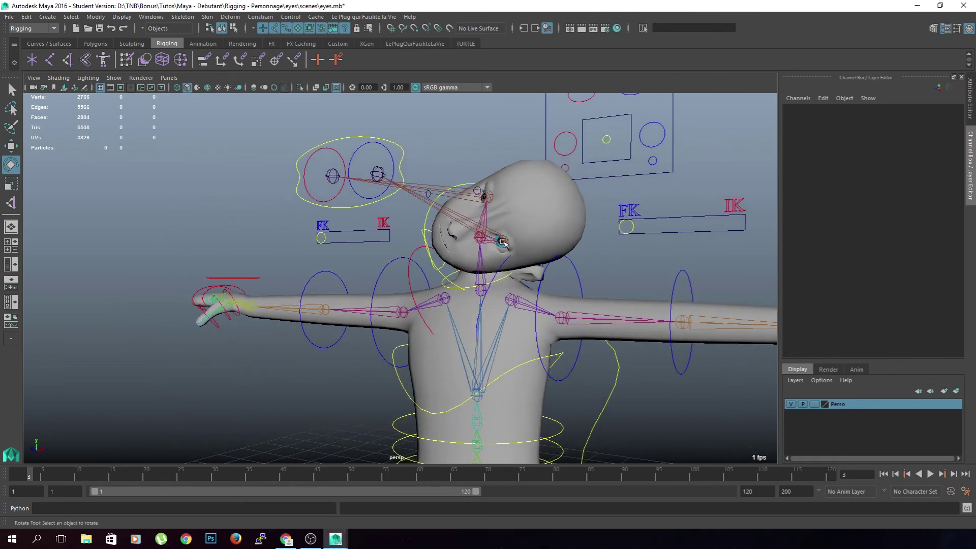
left_click_drag(347, 219, 388, 232, "alt")
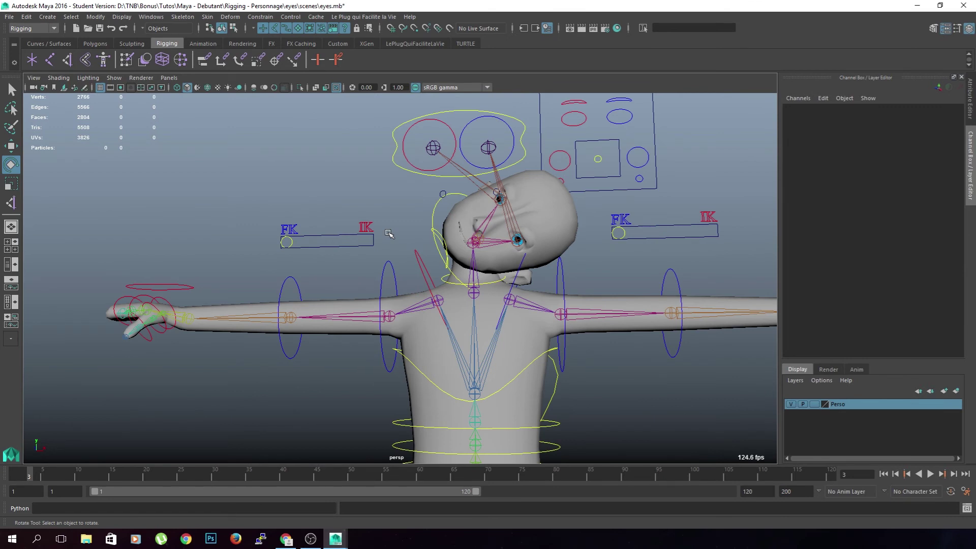
left_click_drag(569, 275, 553, 344, "alt")
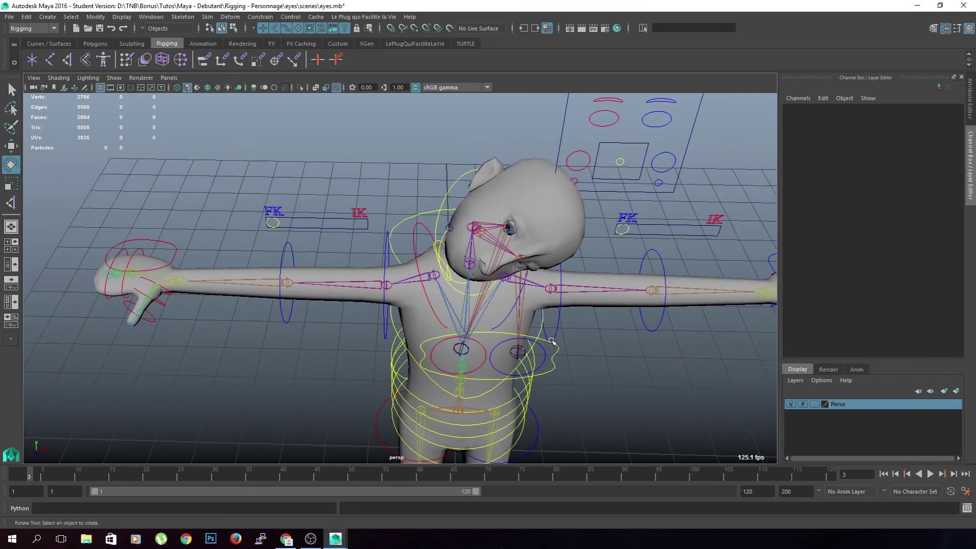
Select the ctl_eye and ctl_head controllers in turn to compare their positions with the head tilted.
left_click_drag(560, 295, 603, 275, "alt")
left_click(425, 175)
left_click(579, 222)
left_click(622, 213)
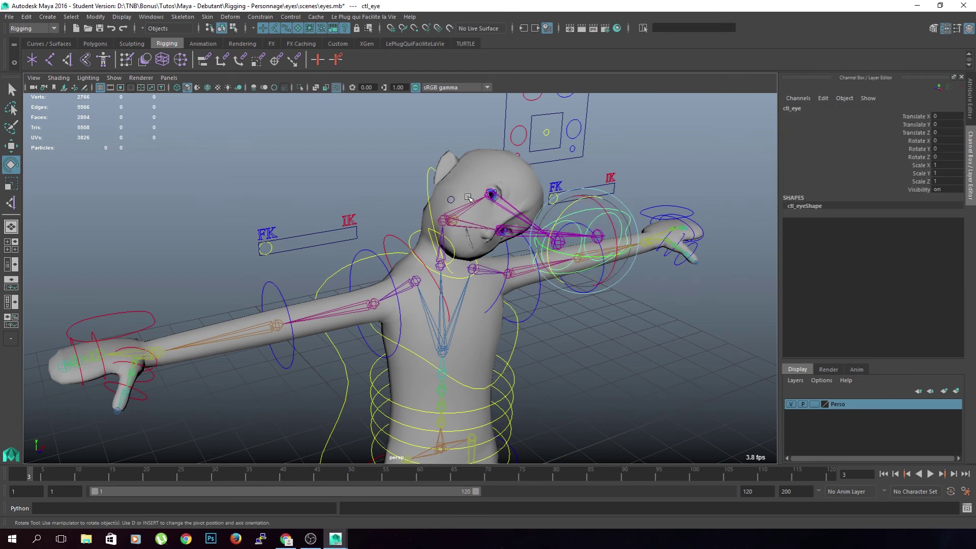
left_click(430, 185)
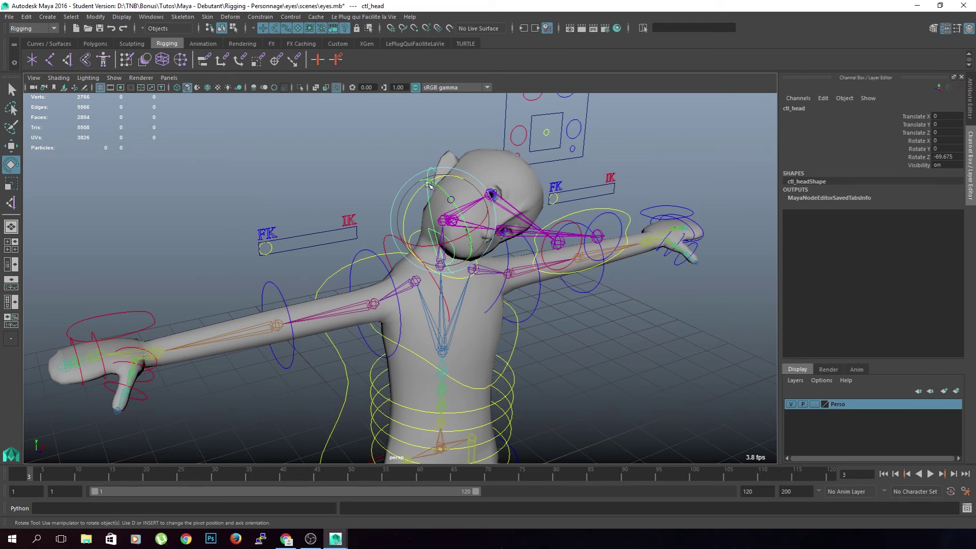
Sketch a side-view head with the Grease Pencil, with a long gaze line running from its eye to a distant target.
left_click(595, 325)
left_click_drag(595, 326, 501, 328, "alt")
middle_click_drag(500, 329, 364, 301, "alt")
left_click_drag(364, 300, 334, 307, "alt")
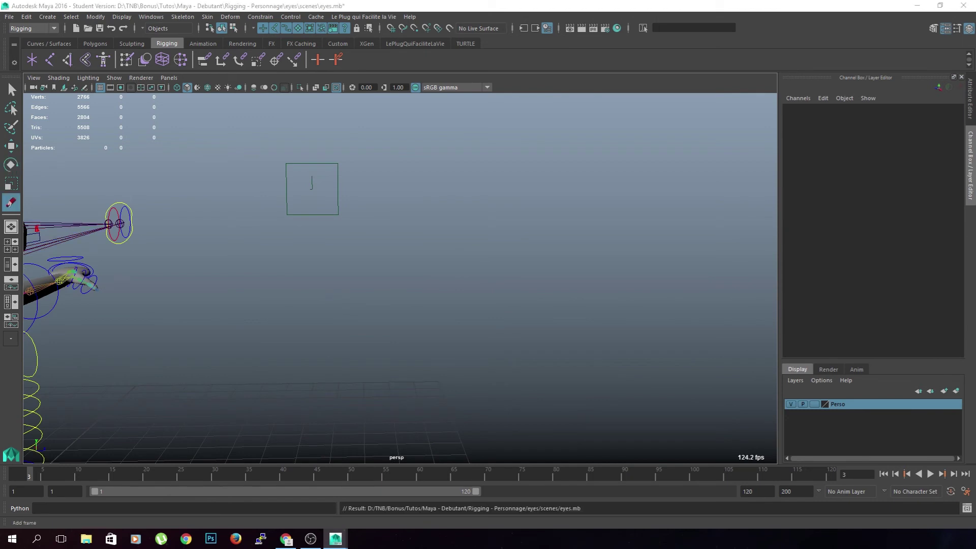
mouse_move(248, 192)
left_mouse_down()
mouse_move(300, 186)
mouse_move(250, 188)
mouse_move(270, 209)
mouse_move(261, 210)
left_mouse_up()
key("ctrl+z")
mouse_move(295, 205)
left_mouse_down()
mouse_move(297, 232)
mouse_move(561, 216)
mouse_move(641, 221)
left_mouse_up()
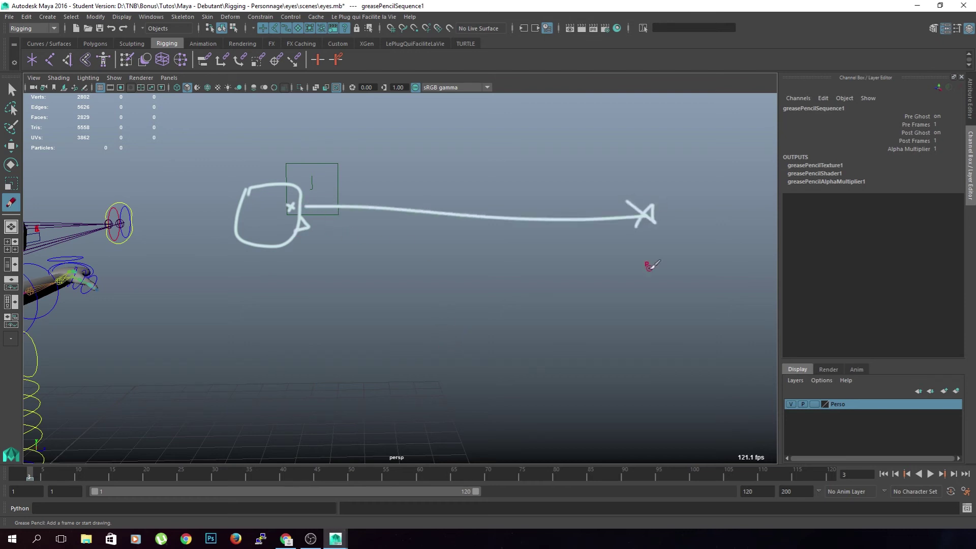
Add arrows for the tilting head and gaze to the sketch, plus a second line from the shifted eye to the same target.
left_click_drag(269, 231, 226, 153)
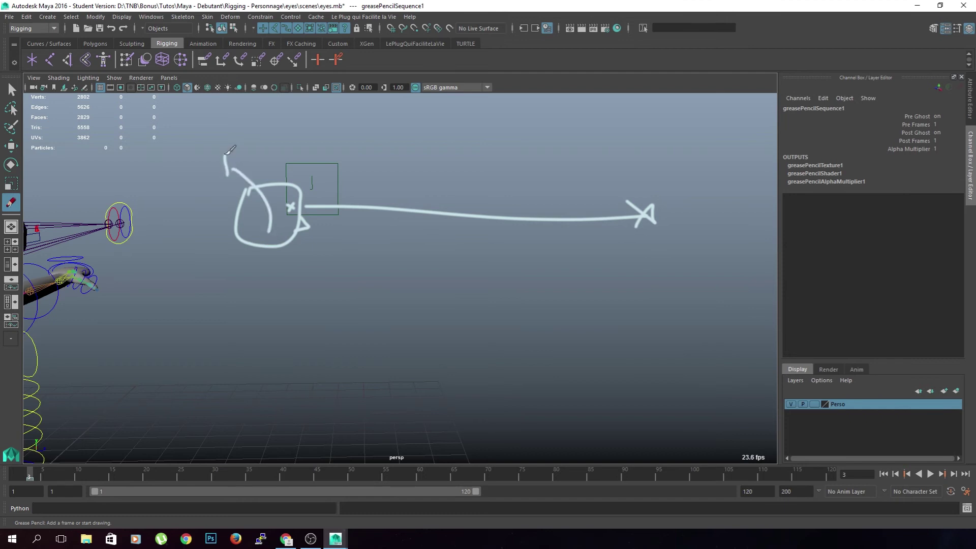
mouse_move(298, 204)
left_mouse_down()
mouse_move(305, 178)
mouse_move(367, 123)
mouse_move(358, 153)
mouse_move(336, 166)
left_mouse_up()
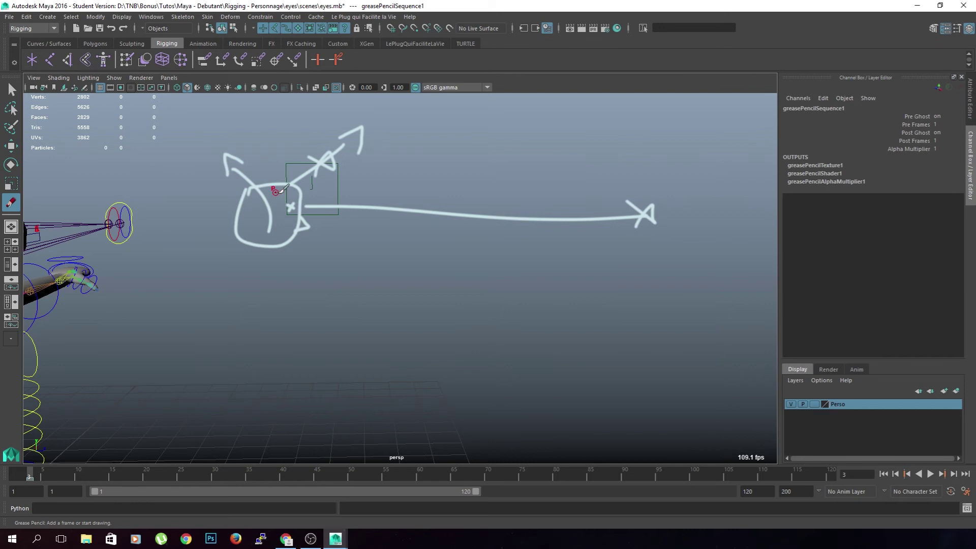
left_click_drag(278, 193, 628, 212)
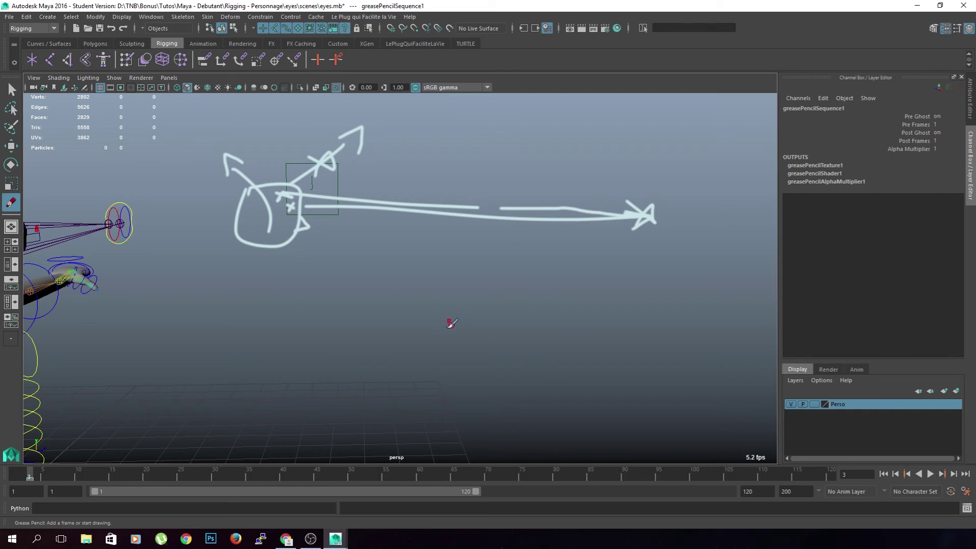
Sketch a front-view head with two eyes and a curved arrow, and beside it a separate eye pair with an arc arrow.
mouse_move(325, 277)
left_mouse_down()
mouse_move(381, 290)
mouse_move(326, 265)
mouse_move(341, 270)
left_mouse_up()
left_click_drag(362, 266, 428, 328)
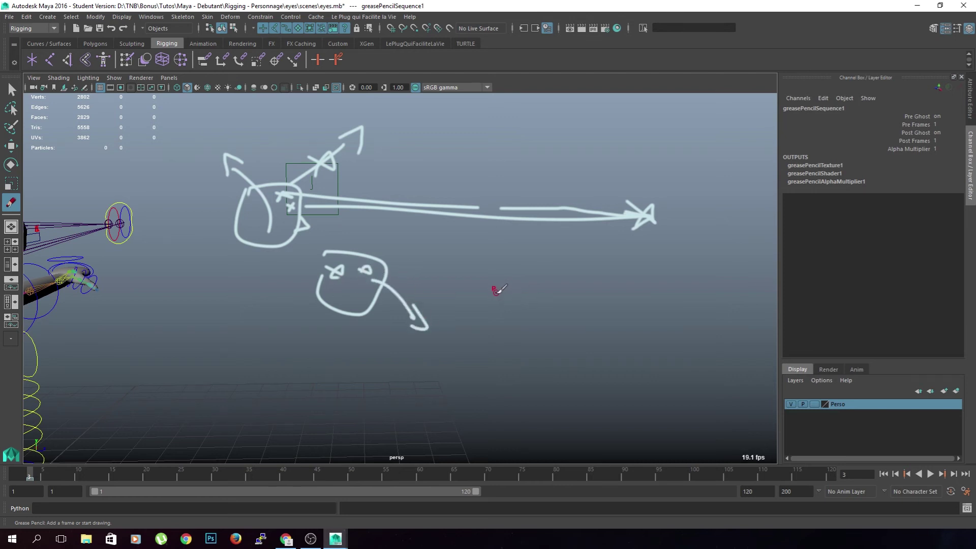
mouse_move(494, 293)
left_mouse_down()
mouse_move(531, 297)
mouse_move(511, 271)
mouse_move(549, 302)
left_mouse_up()
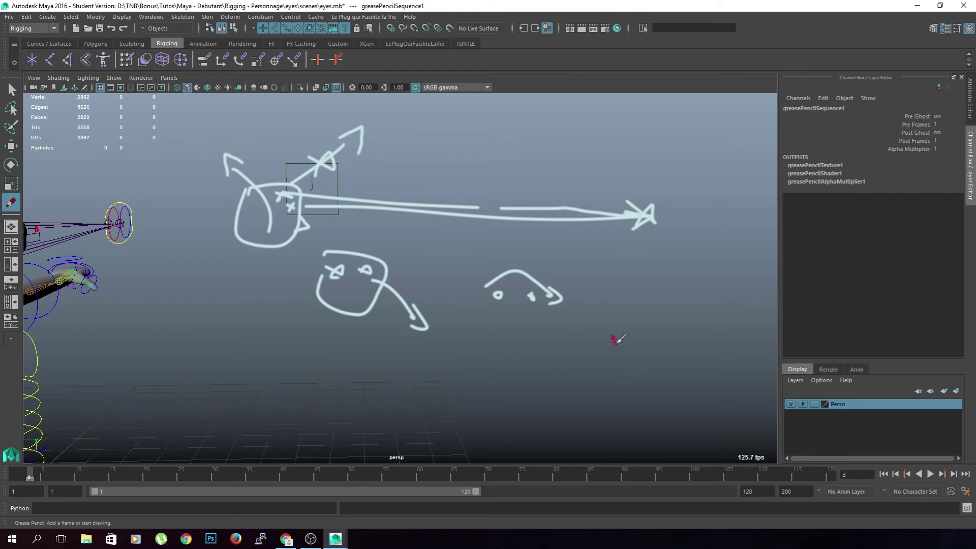
Sketch another round head with eyes, a small target below it and arrows for its turn, and leave the Grease Pencil.
mouse_move(566, 375)
left_mouse_down()
mouse_move(633, 370)
mouse_move(564, 362)
left_mouse_up()
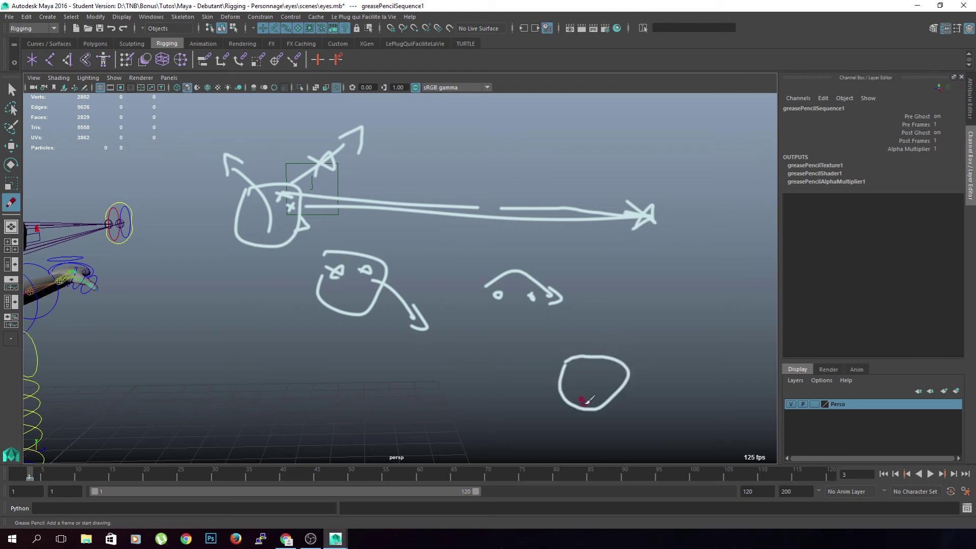
left_click_drag(578, 397, 612, 397)
left_click_drag(595, 450, 606, 452)
mouse_move(608, 417)
left_mouse_down()
mouse_move(637, 402)
mouse_move(650, 367)
mouse_move(667, 378)
mouse_move(610, 417)
mouse_move(622, 418)
left_mouse_up()
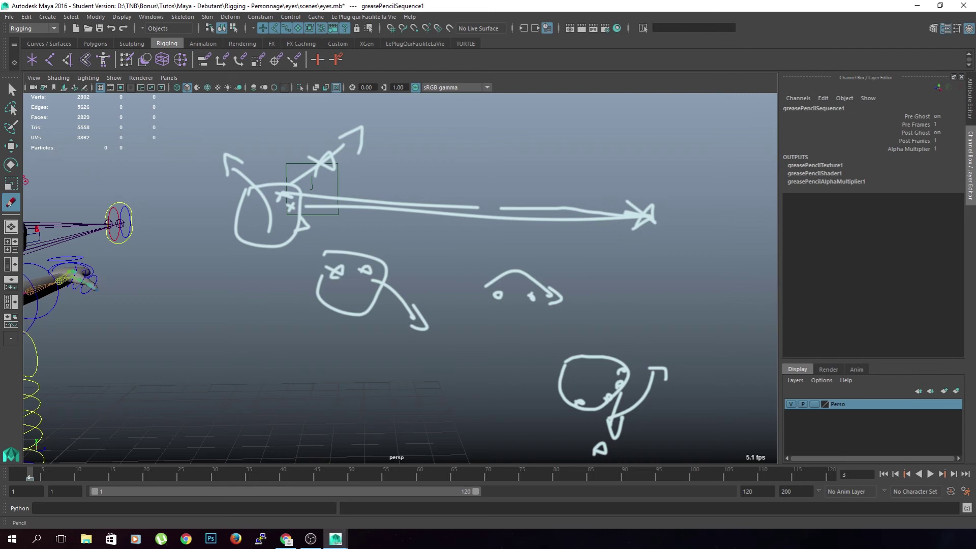
left_click(366, 226)
key("q")
Set the ctl_head controller's Rotate Z to 0.
mouse_move(492, 351)
left_mouse_down("alt")
mouse_move(513, 357)
mouse_move(401, 364)
mouse_move(330, 244)
left_mouse_up("alt")
left_click(335, 191)
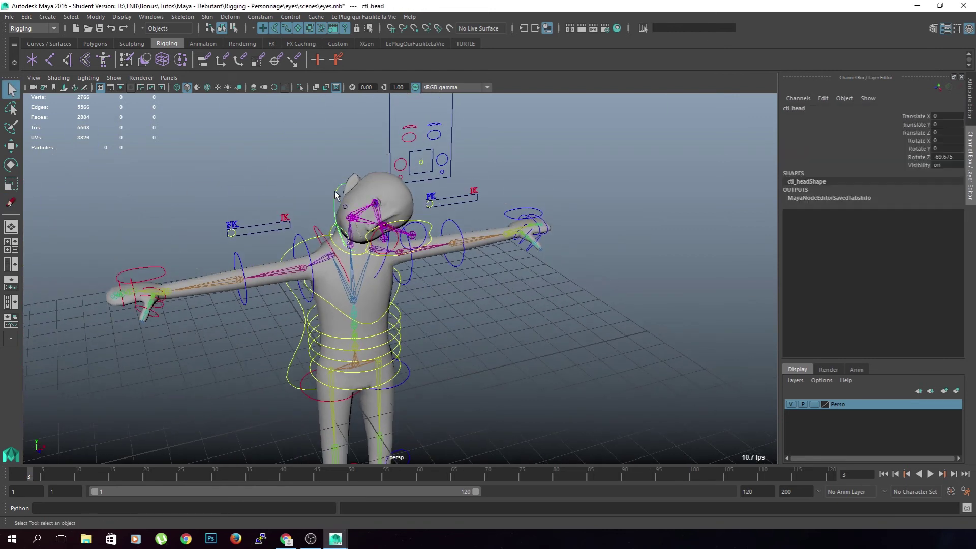
left_click(959, 157)
type("0")
key("Return")
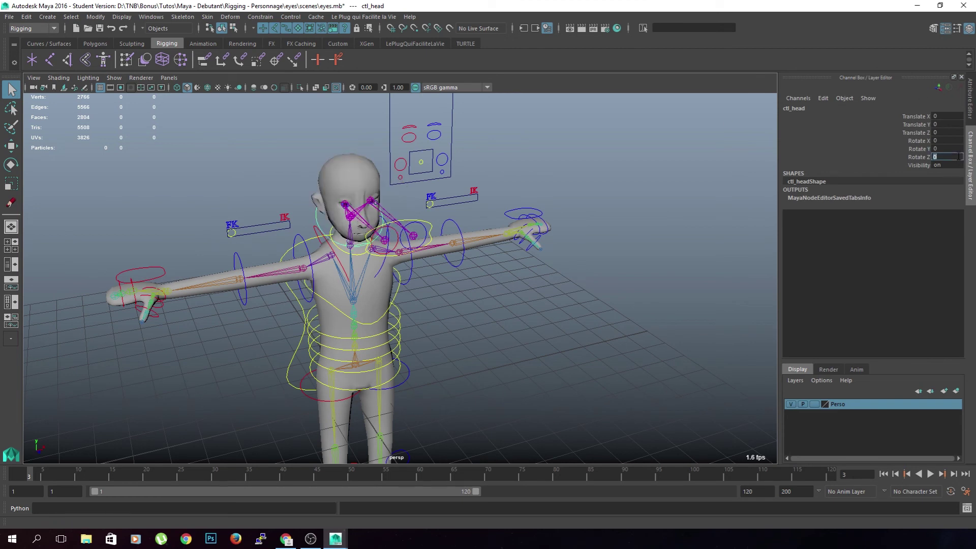
Select the ctl_eye controller and then ctl_pelvis to examine which parts of the rig the pelvis controller drives.
left_click(581, 342)
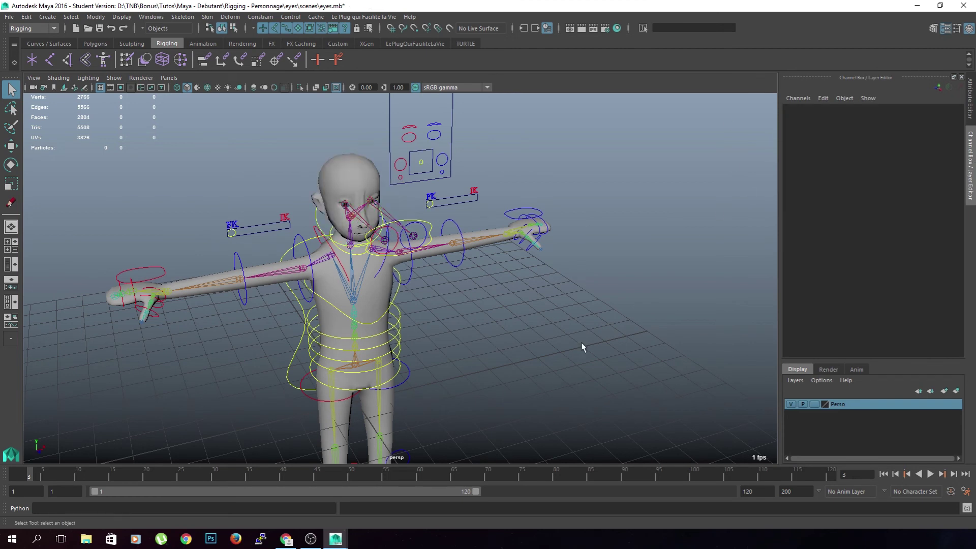
scroll(520, 360, "up", 4)
left_click_drag(520, 361, 517, 277, "alt")
left_click(373, 214)
left_click_drag(386, 219, 505, 288, "alt")
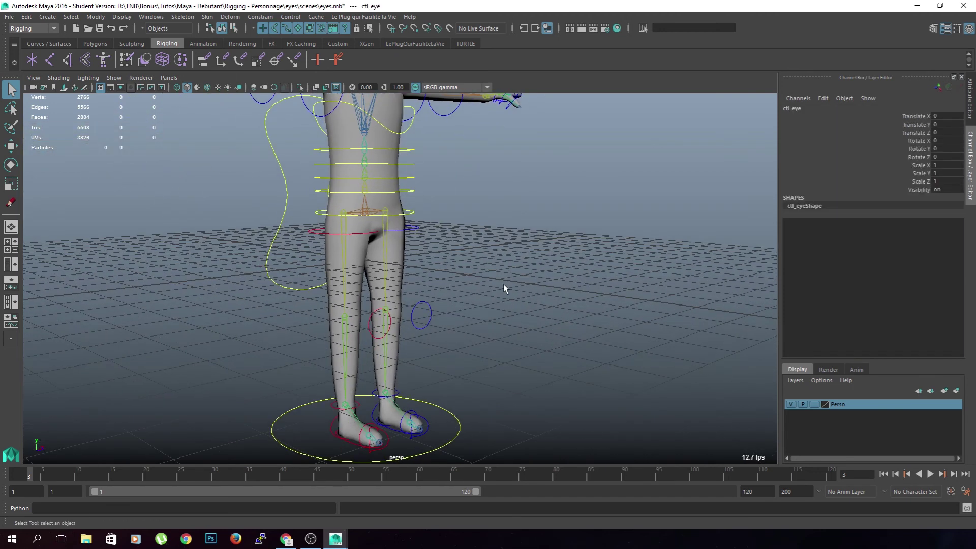
scroll(479, 390, "down", 3)
left_click_drag(511, 333, 565, 353, "alt")
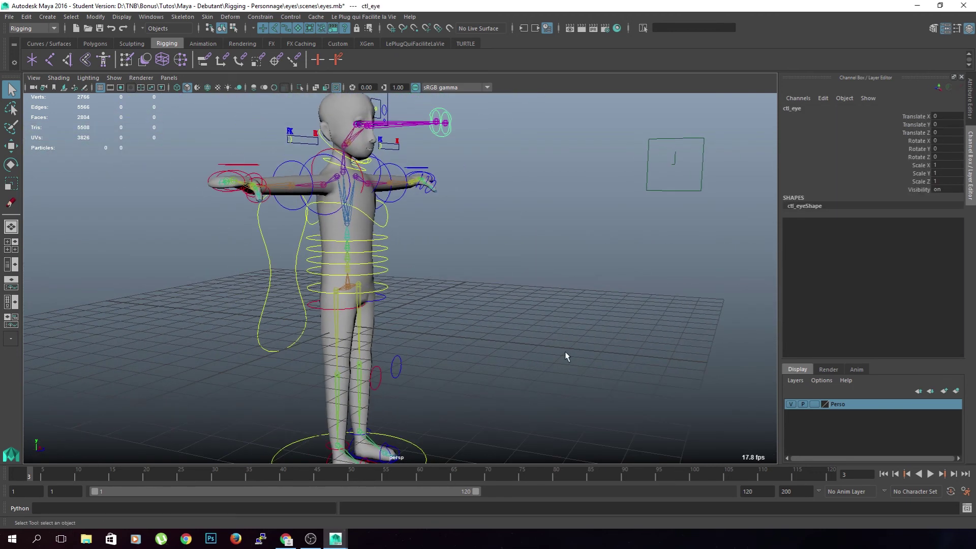
left_click(383, 289)
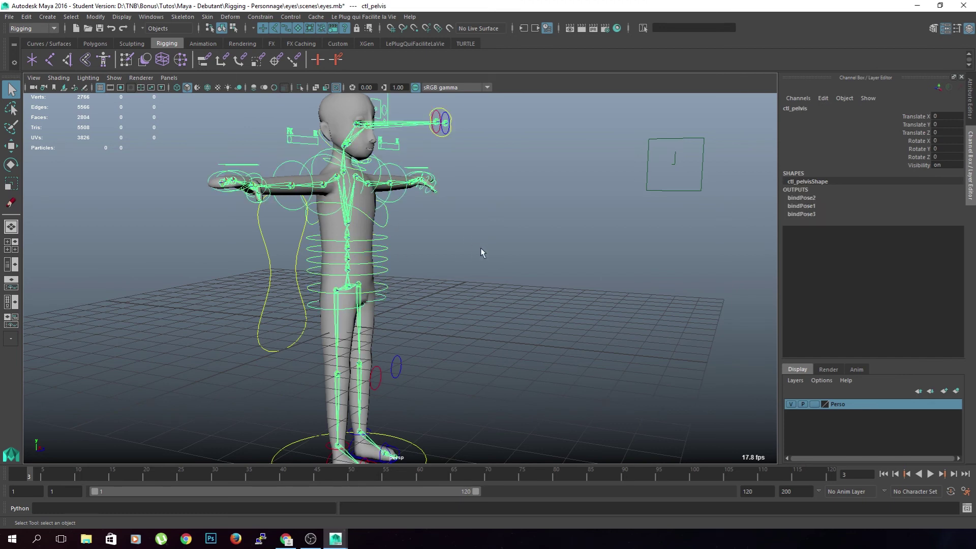
Select the ctl_ALL controller to examine which parts of the rig it drives, and deselect it.
left_click(454, 302)
left_click(426, 455)
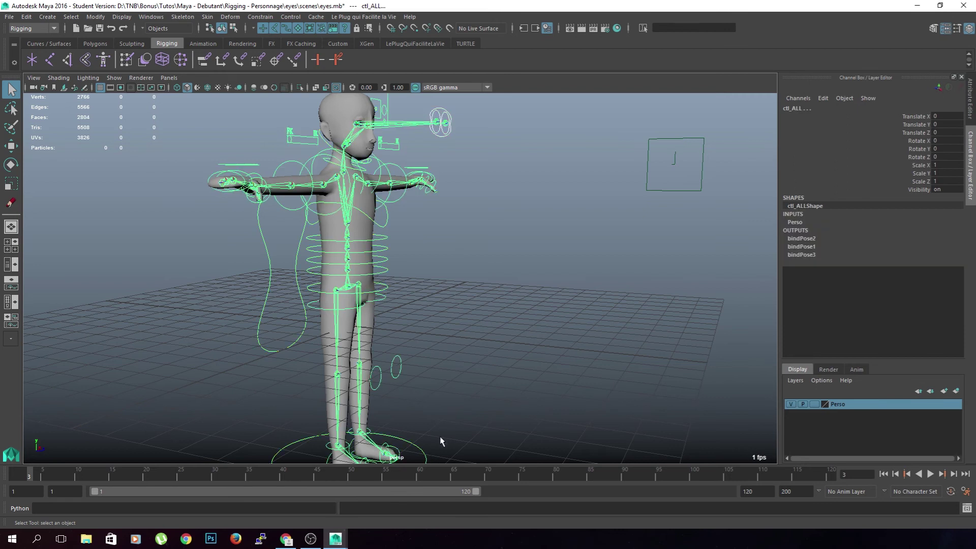
left_click(530, 306)
Test-scale the whole rig to about 0.9 with the ctl_ALL controller and undo the scaling.
left_click_drag(531, 306, 539, 205, "alt")
scroll(539, 204, "up", 5)
middle_click_drag(533, 196, 495, 257, "alt")
left_click_drag(494, 257, 527, 242, "alt")
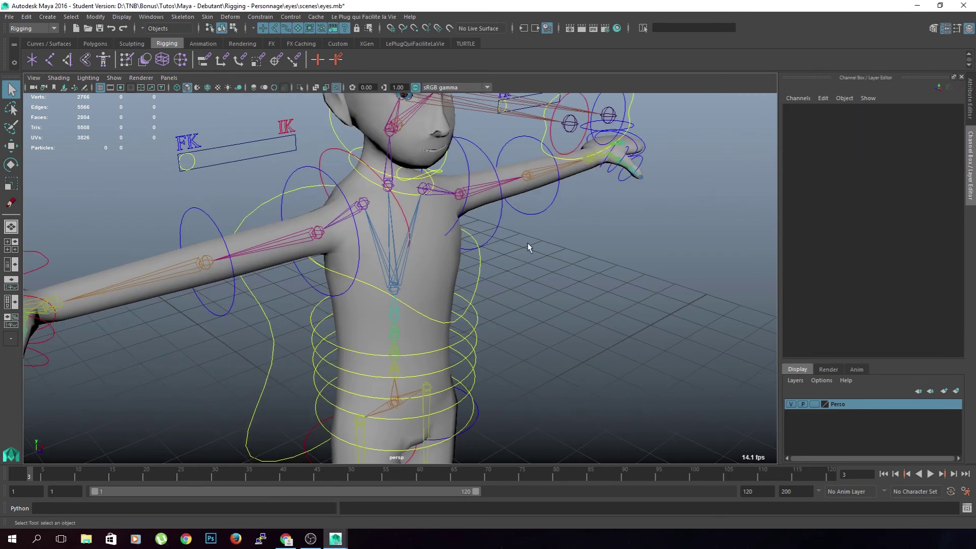
middle_click_drag(527, 242, 571, 217, "alt")
scroll(571, 219, "down", 5)
middle_click_drag(457, 426, 460, 394, "alt")
left_click(450, 377)
key("r")
key("ctrl+z")
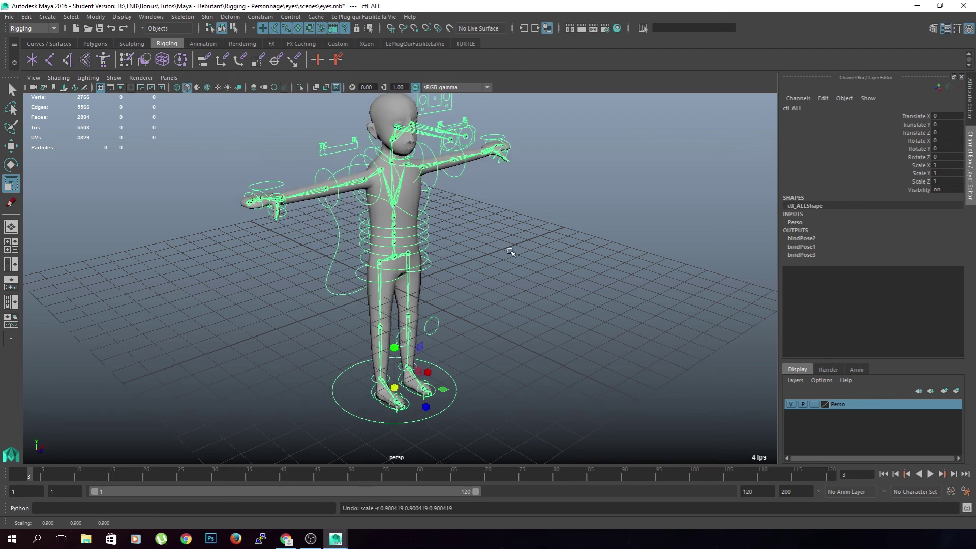
middle_click_drag(511, 253, 514, 291, "alt")
left_click(513, 291)
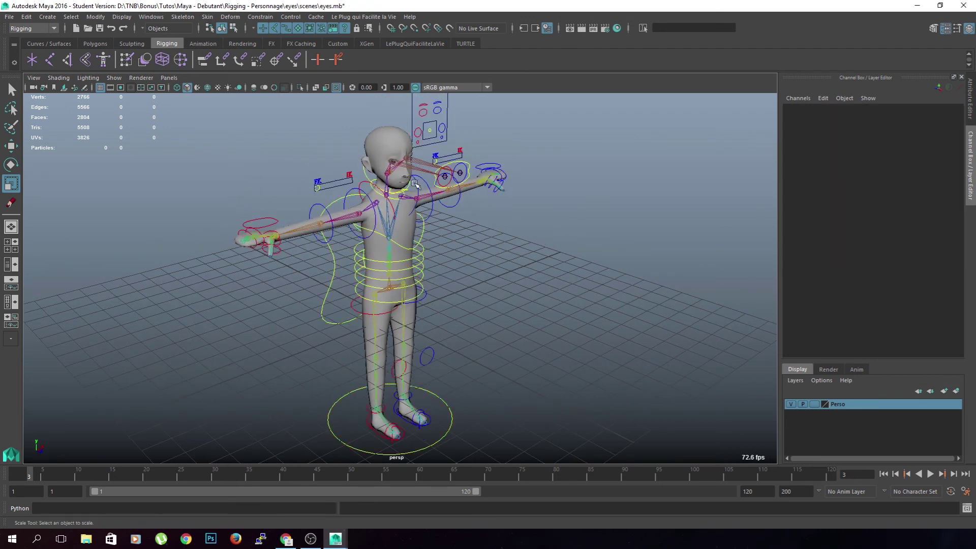
Hide the joints in the perspective view so only the mesh and controllers are displayed.
right_click_drag(471, 179, 594, 193, "alt")
middle_click_drag(519, 203, 437, 384, "alt")
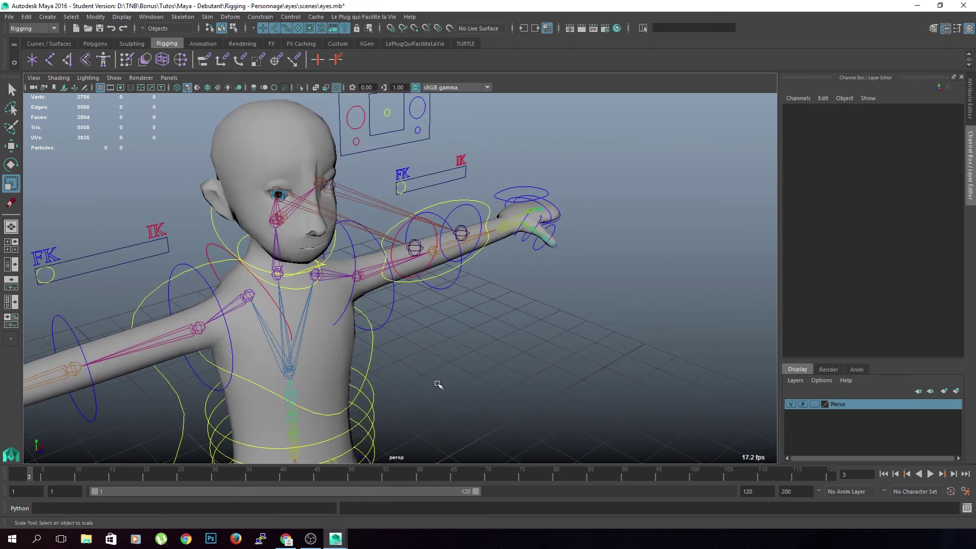
left_click(114, 78)
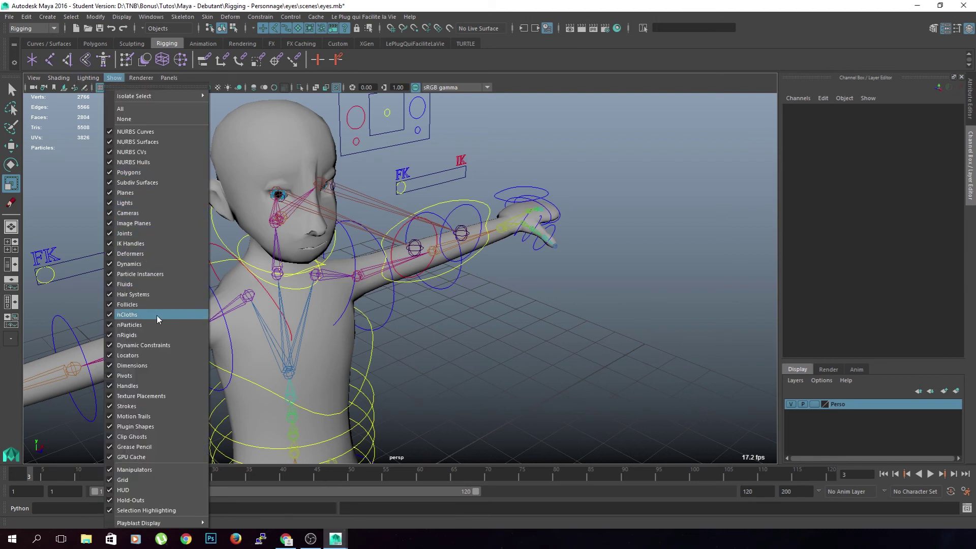
left_click(164, 233)
Test-rotate the ctl_head controller to compare the head's turn with the eye controller, and undo the rotations.
left_click_drag(503, 420, 351, 288, "alt")
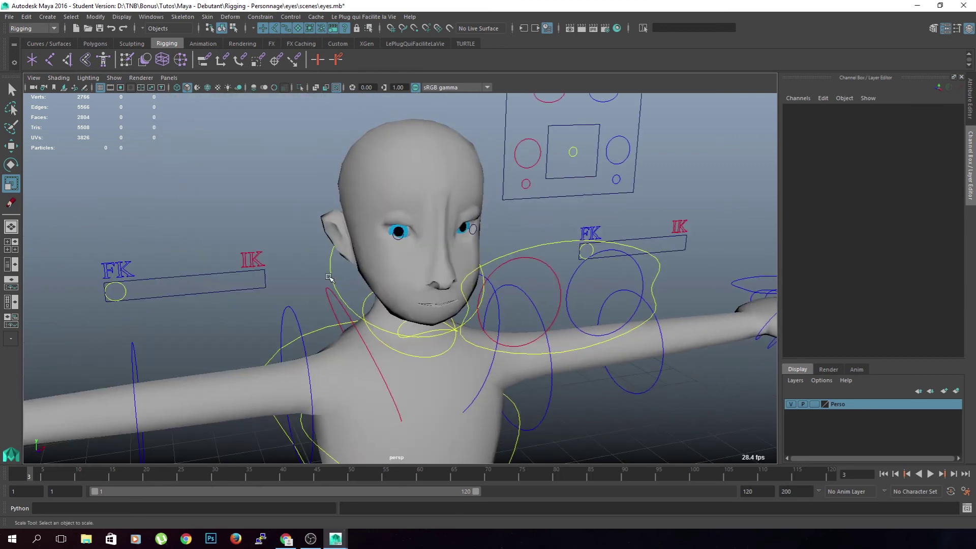
left_click(329, 277)
key("e")
left_click_drag(331, 276, 632, 386)
key("ctrl+z")
key("ctrl+z")
key("ctrl+z")
key("ctrl+z")
key("ctrl+z")
key("ctrl+z")
key("ctrl+z")
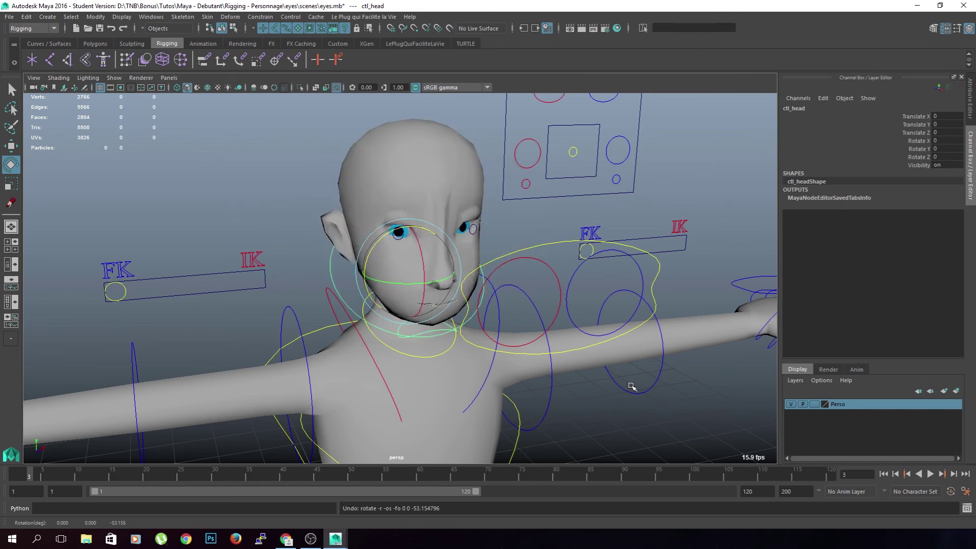
left_click(683, 423)
Select the ctl_eye controller and open the Expression Editor for it.
left_click_drag(691, 424, 631, 395, "alt")
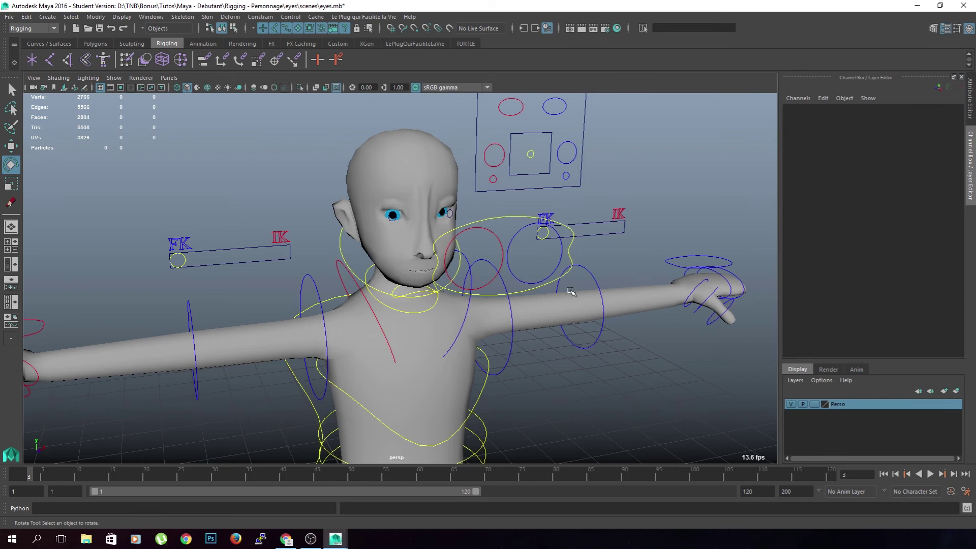
left_click(520, 216)
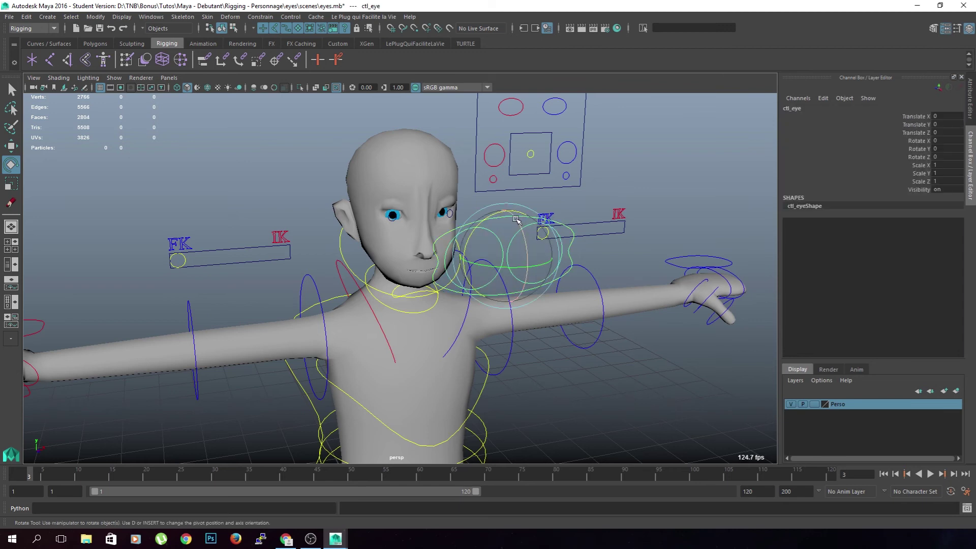
key("q")
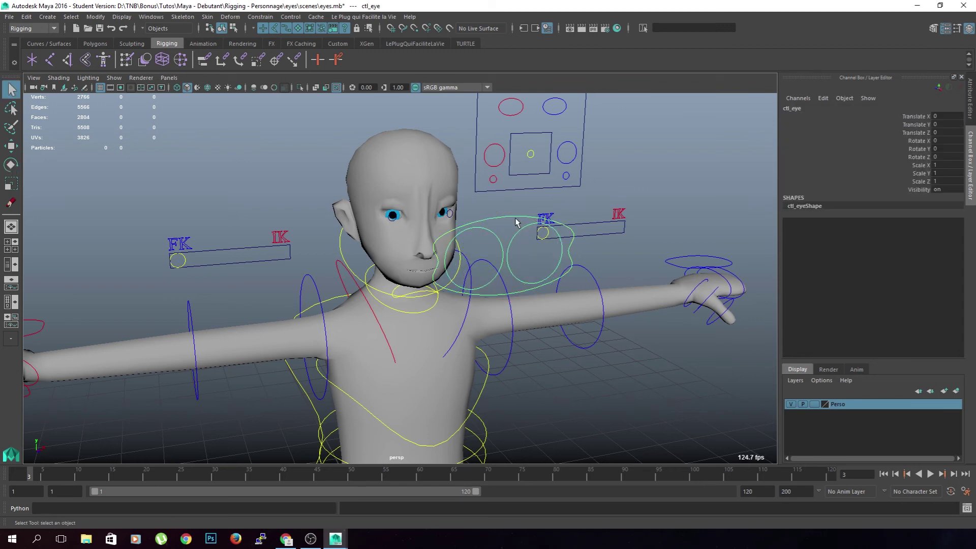
left_click(143, 18)
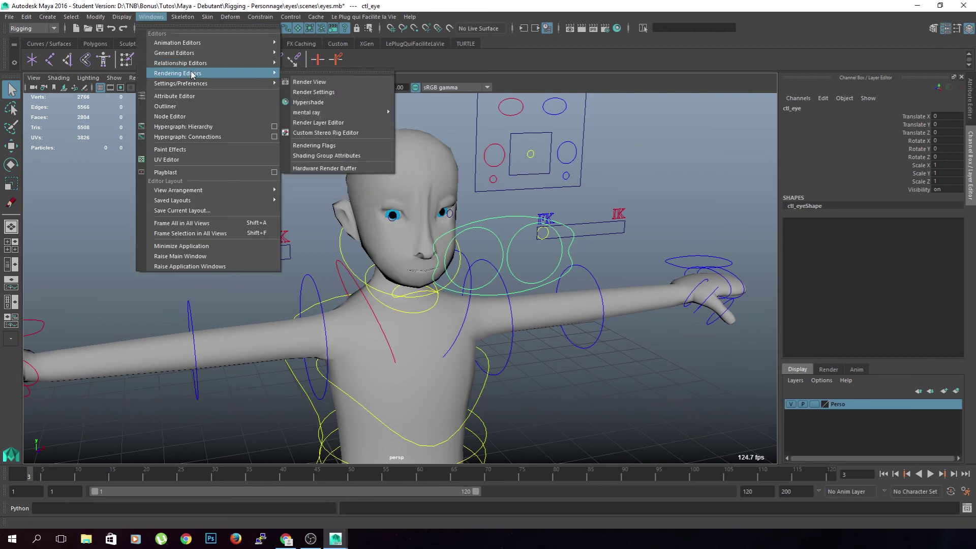
mouse_move(189, 42)
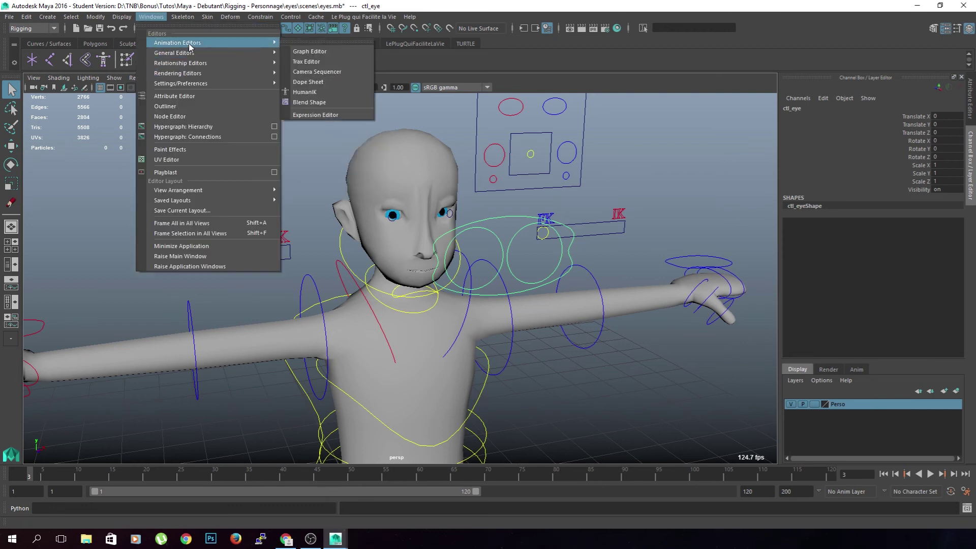
left_click(318, 114)
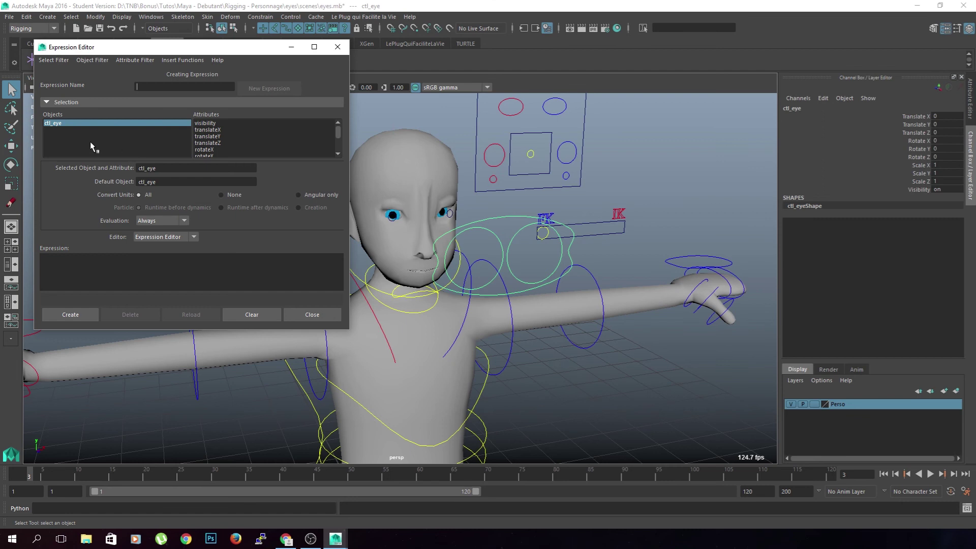
Create the expression "ctl_eye.rotateZ = 40;" to drive the eye controller's Z rotation.
left_click(514, 225)
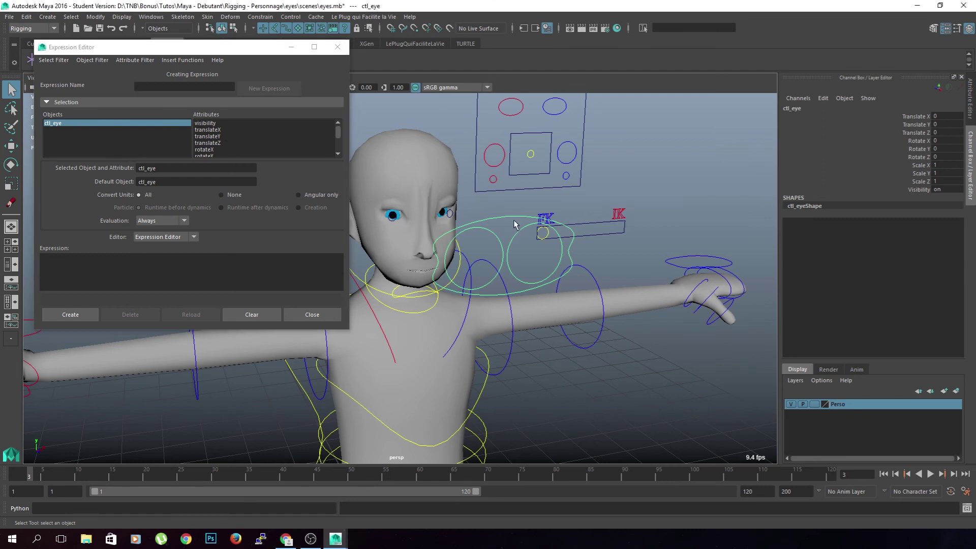
key("e")
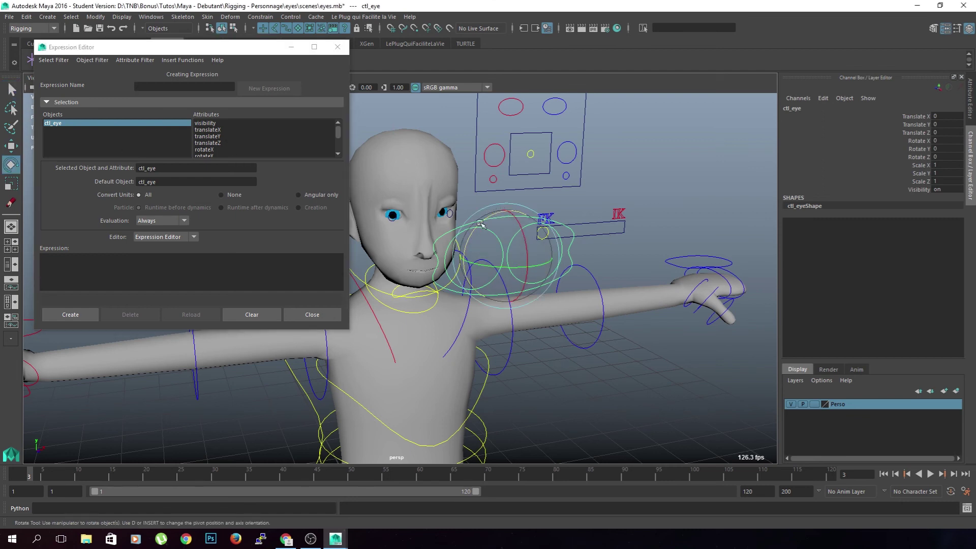
scroll(225, 142, "down", 2)
left_click(223, 130)
left_click_drag(178, 168, 113, 163)
key("ctrl+c")
left_click(110, 264)
key("ctrl+v")
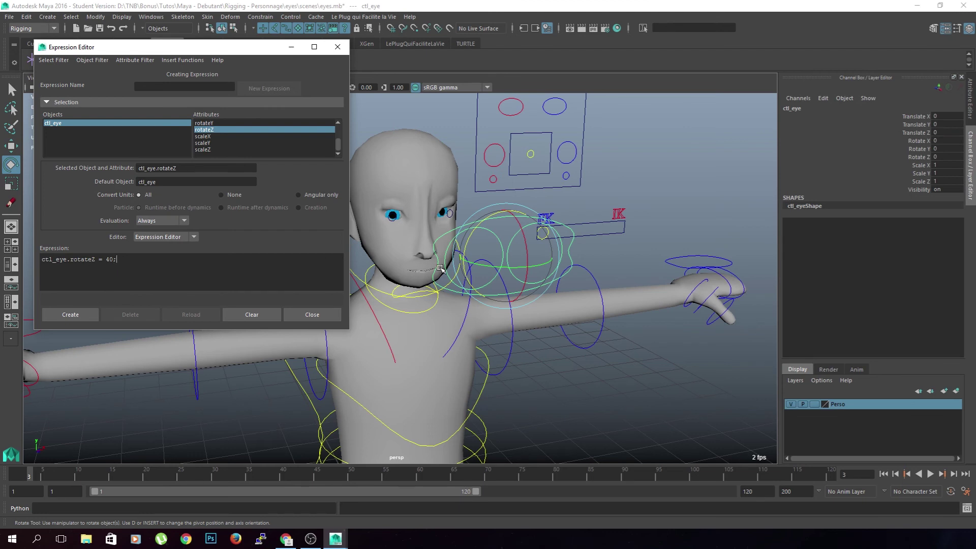
left_click(86, 314)
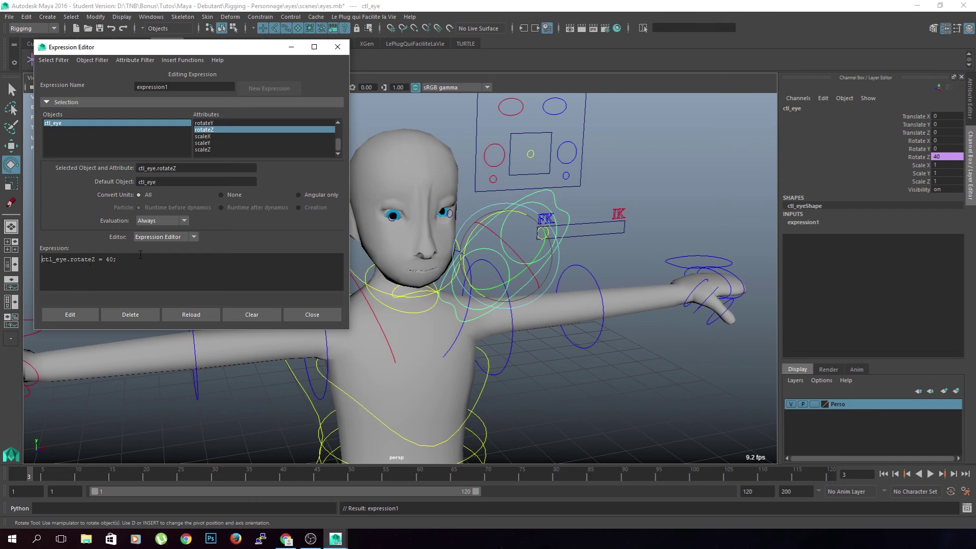
Try to rotate ctl_eye by hand with the expression active, and undo the attempt.
left_click(639, 368)
scroll(564, 340, "down", 1)
left_click(480, 235)
left_click_drag(480, 235, 489, 217)
key("ctrl+z")
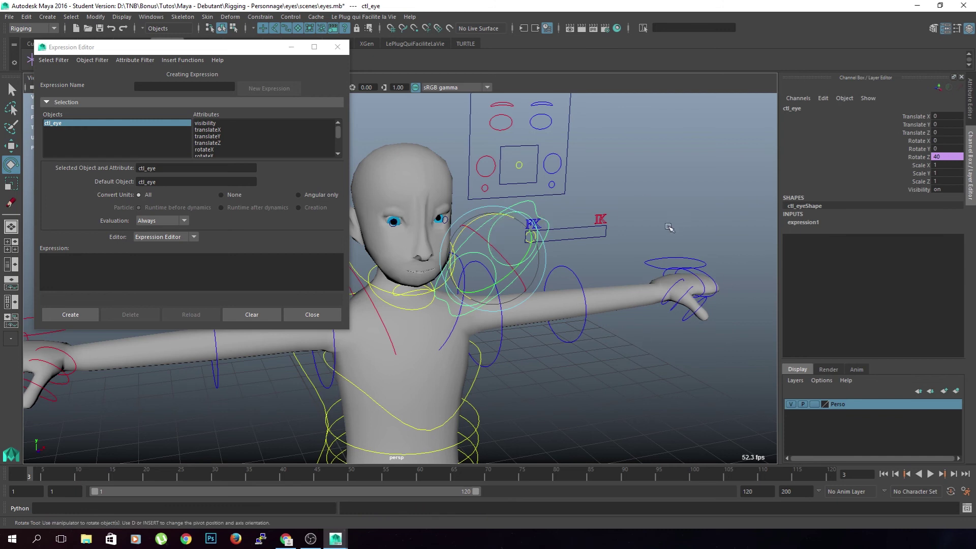
left_click(612, 360)
left_click_drag(661, 375, 616, 330, "alt")
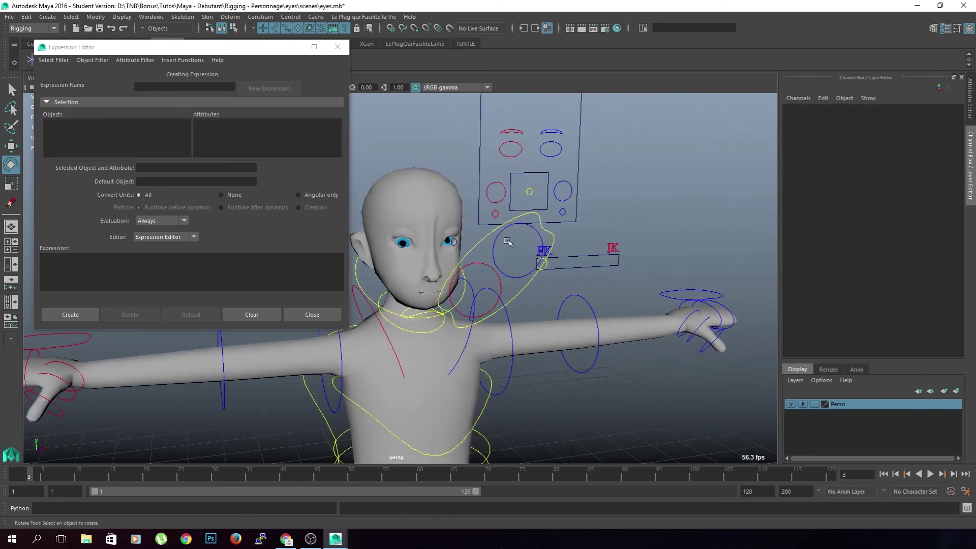
List the expressions by name and rename ctl_eye's rotation expression to expression_Eyes.
left_click(493, 237)
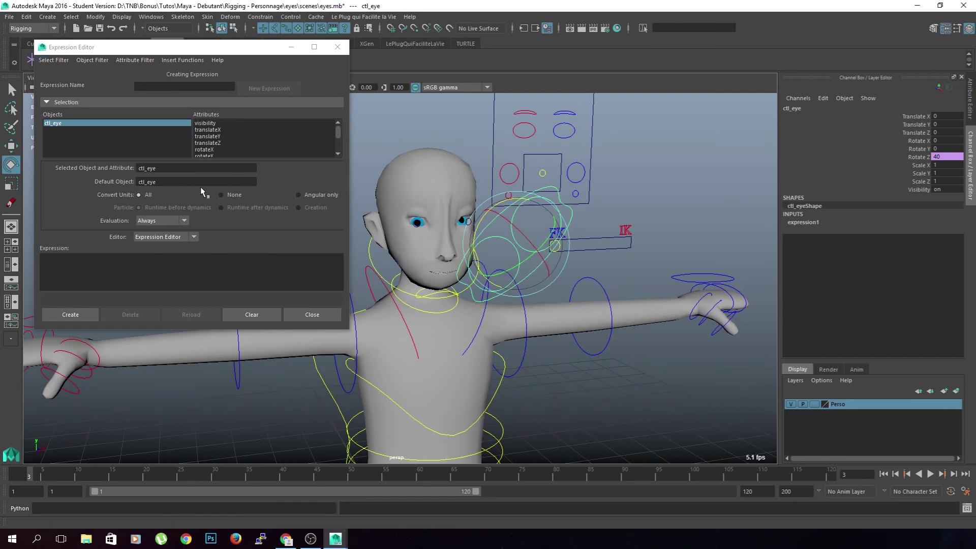
left_click(56, 61)
left_click(60, 70)
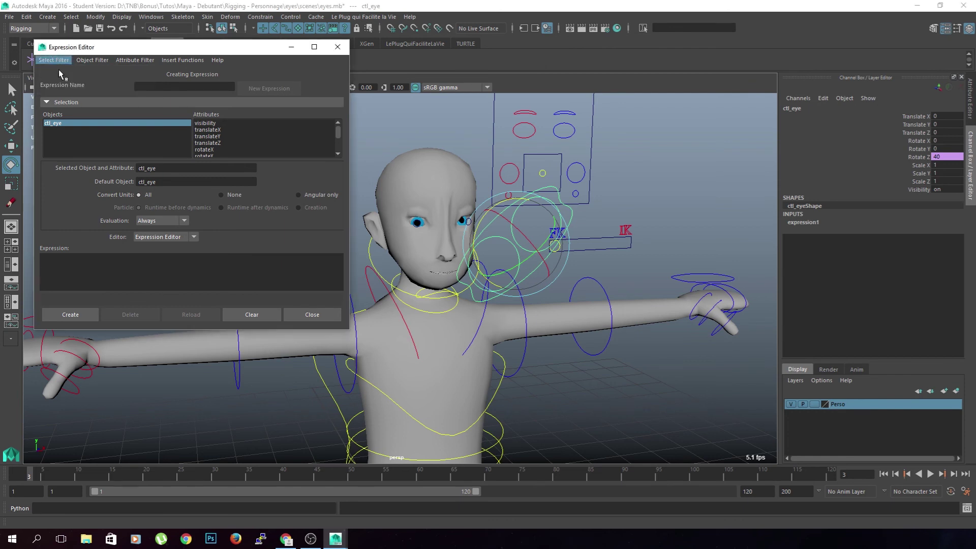
left_click(67, 124)
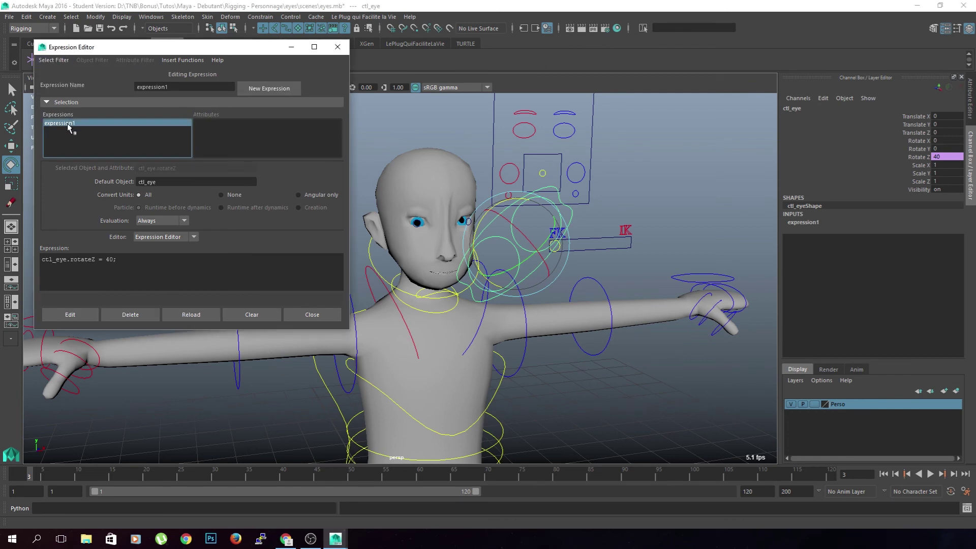
double_click(186, 90)
type("expression")
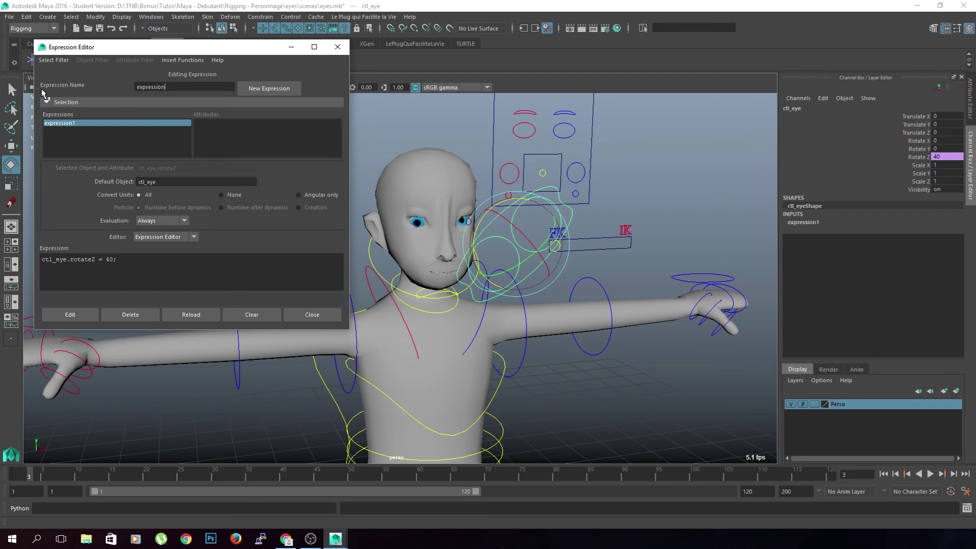
type("_Eyes")
key("Return")
Select ctl_pelvis and the spine controllers up to ctl_column_4 to review which controllers rotate the torso.
left_click_drag(500, 254, 535, 253, "alt")
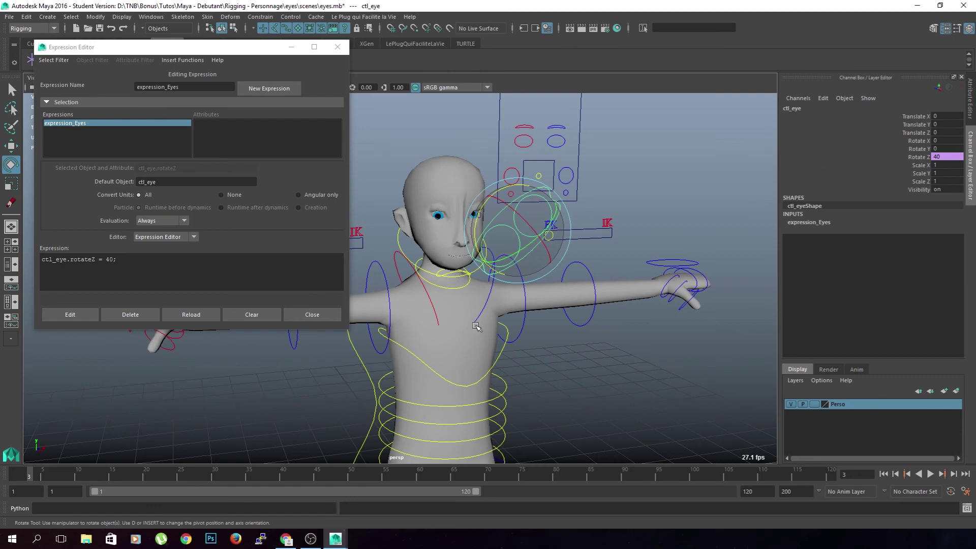
left_click_drag(476, 326, 496, 272, "alt")
scroll(475, 315, "down", 3)
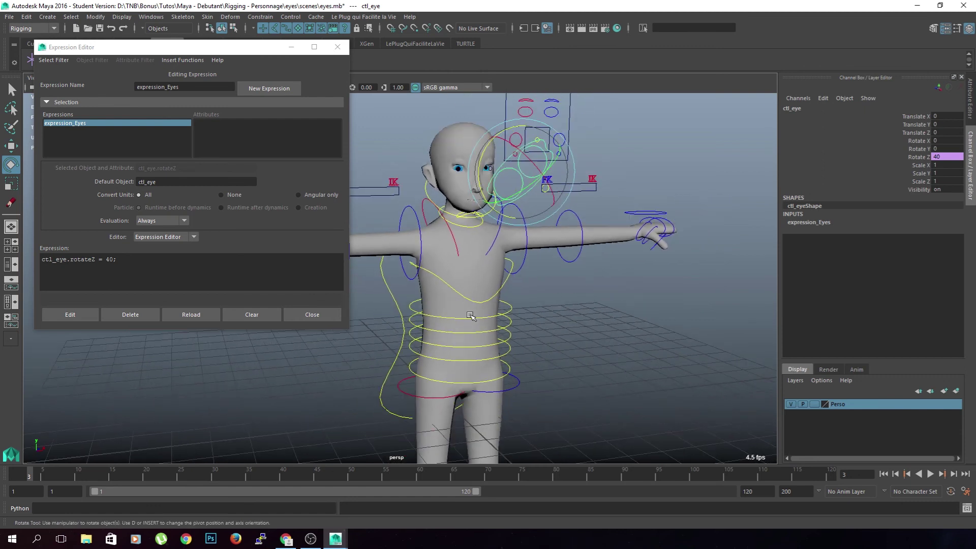
left_click(412, 366)
key("q")
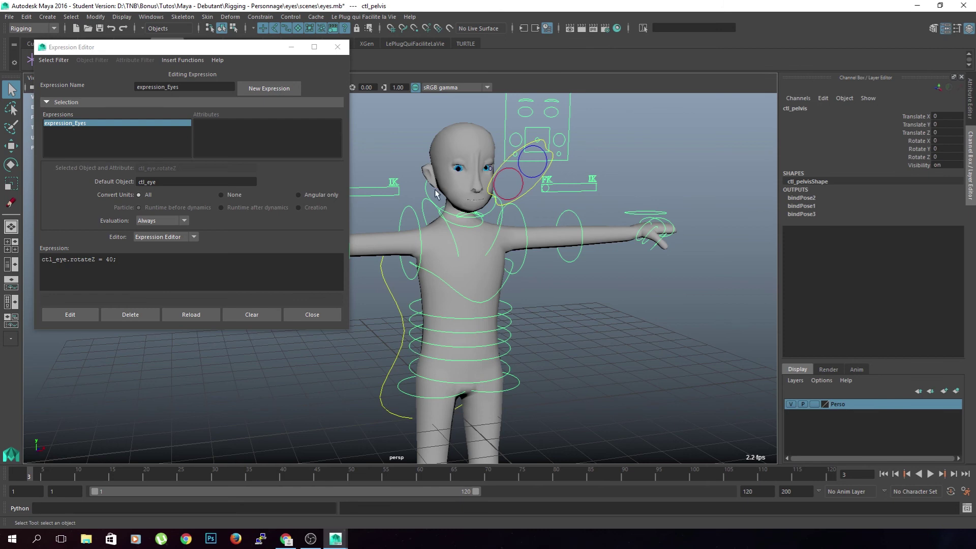
left_click(414, 341)
left_click(416, 310)
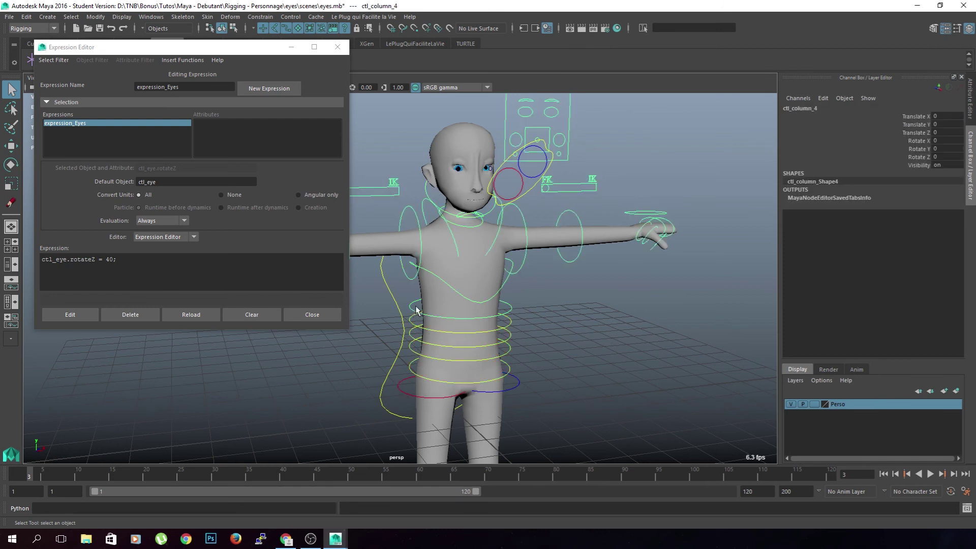
Replace the value 40 in expression_Eyes with "ctl_pelvis.rz +".
left_click(291, 286)
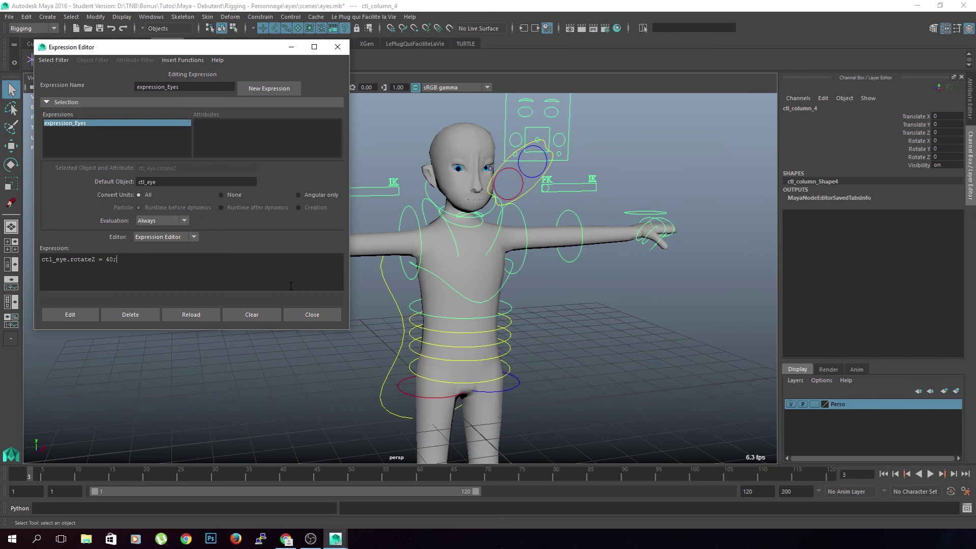
left_click(409, 370)
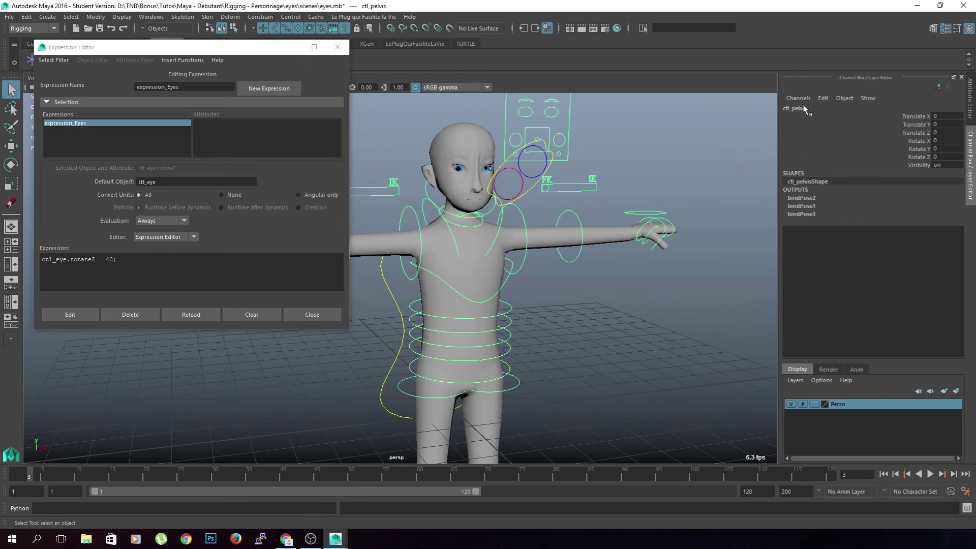
left_click(125, 261)
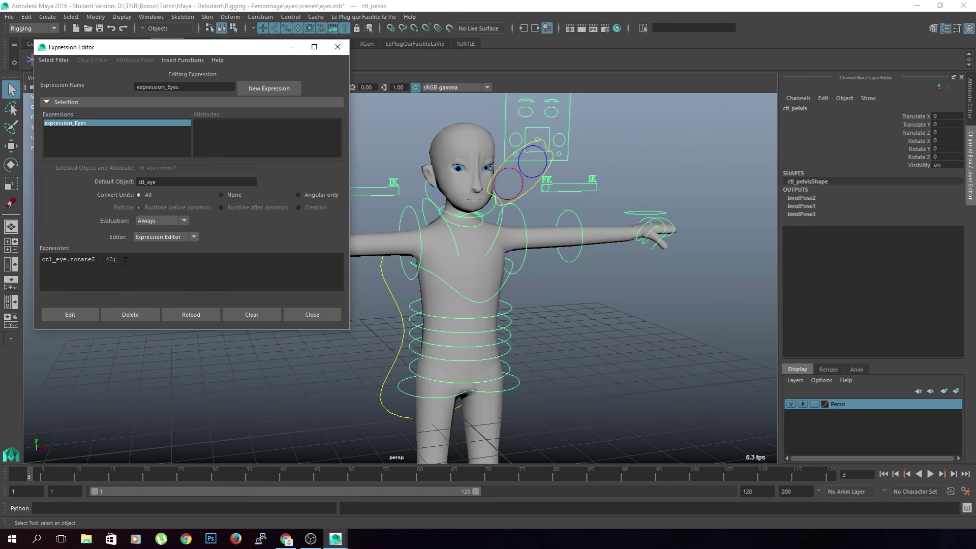
key("ctrl+v")
Copy the ctl_column_1 controller's name and add "ctl_column_1.rz +" to the expression.
left_click(414, 350)
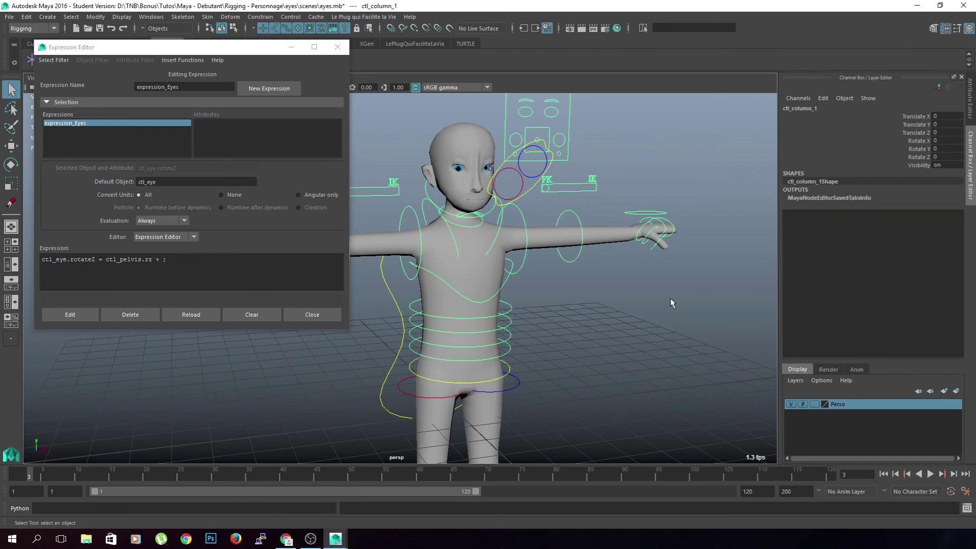
double_click(809, 108)
key("ctrl+c")
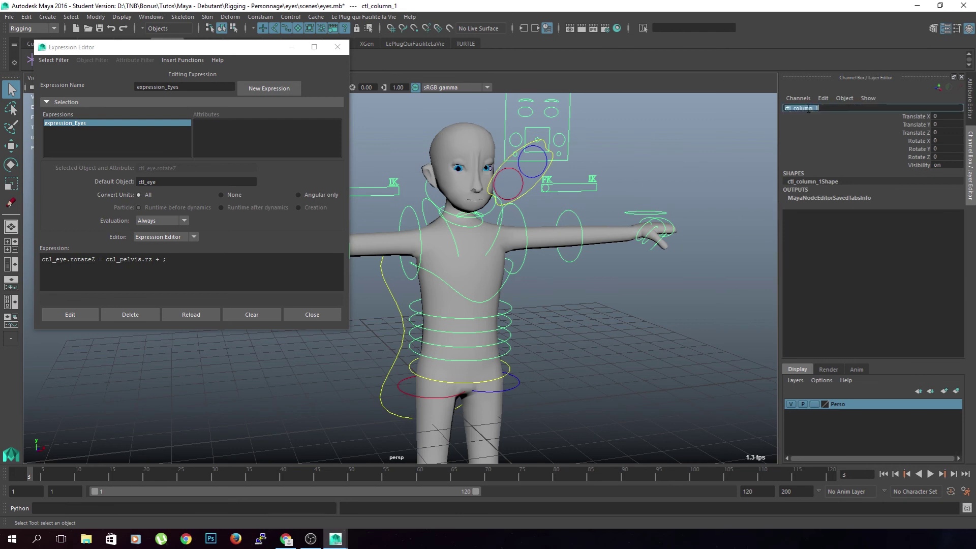
left_click(150, 280)
key("ctrl+v")
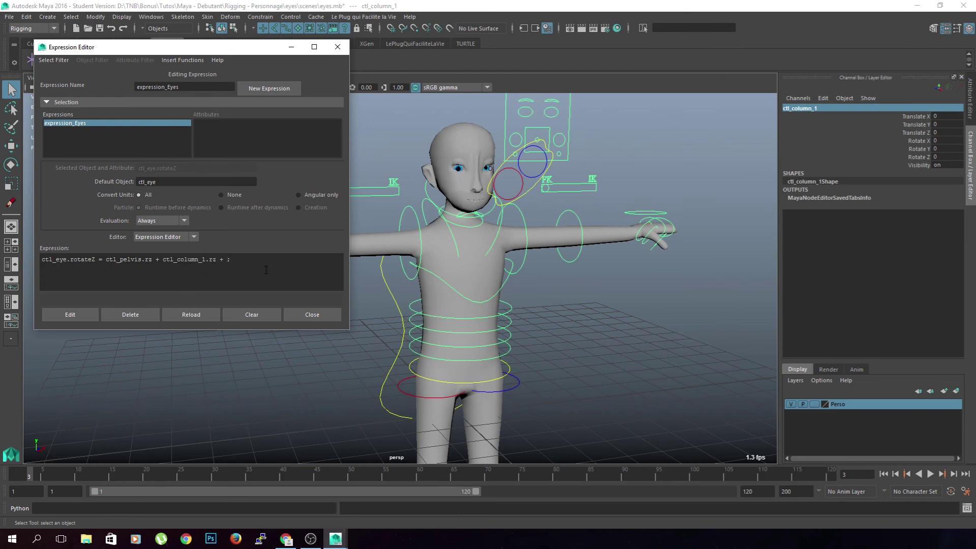
Add ctl_column_2.rz, ctl_column_3.rz and ctl_column_4.rz to the expression's sum.
key("ctrl+v")
key("ctrl+v")
type("rz +")
key("ctrl+v")
key("BackSpace")
type("4.rz")
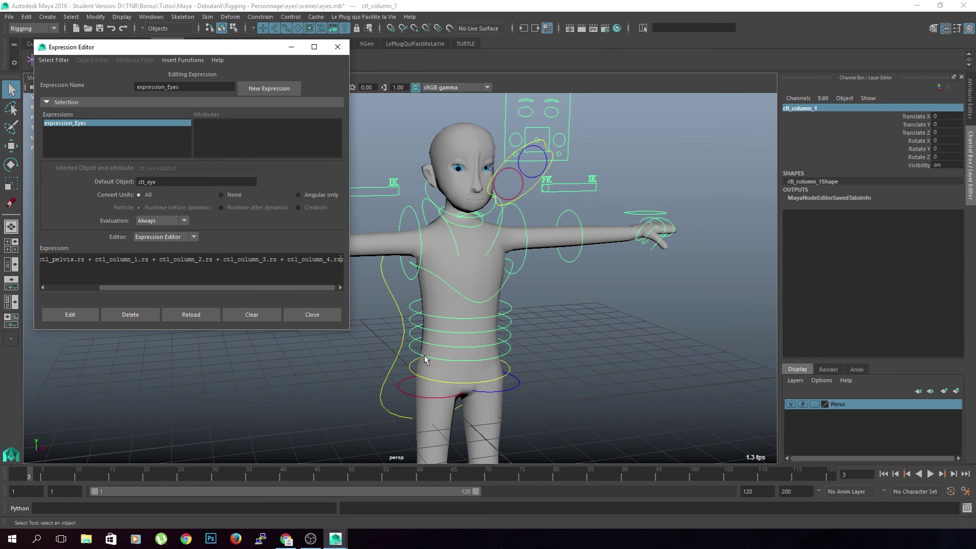
Add ctl_chest.rz to the expression's sum and enlarge the Expression Editor so the whole line fits.
left_click(417, 344)
left_click(414, 334)
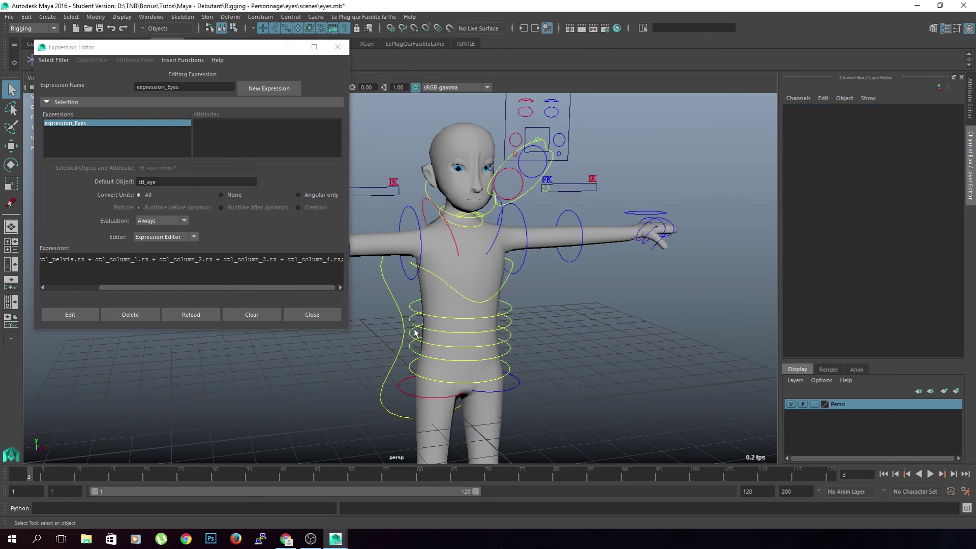
left_click(417, 319)
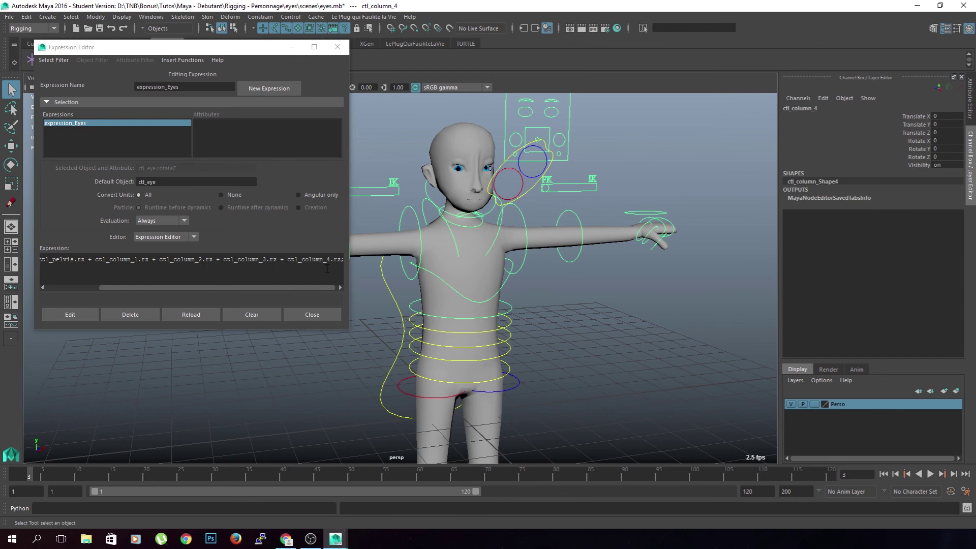
left_click(436, 280)
left_click(317, 277)
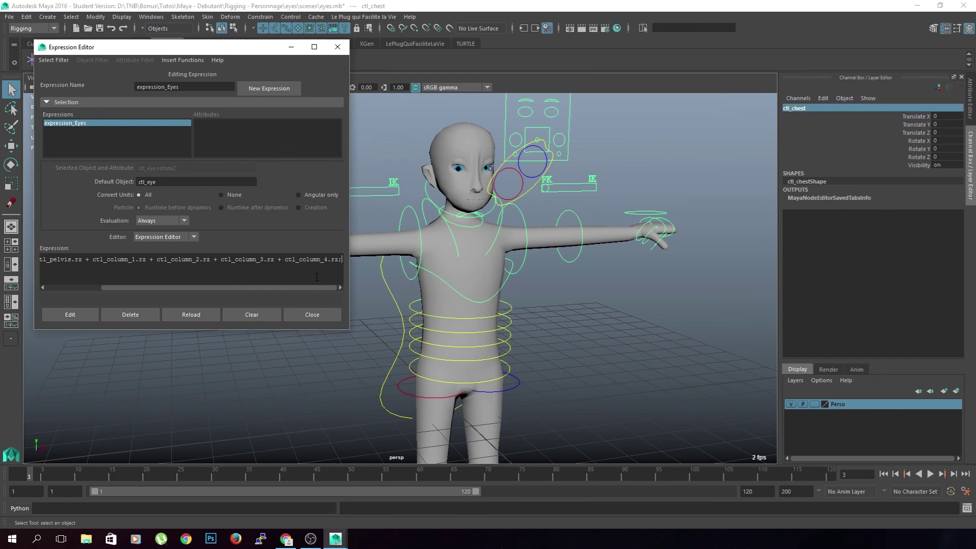
type("+ ctl_chest")
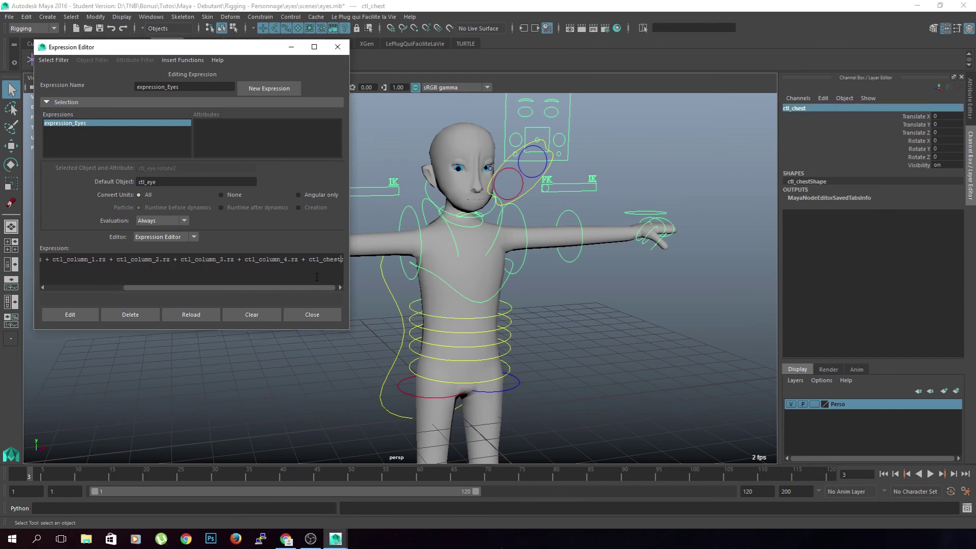
type(".rz")
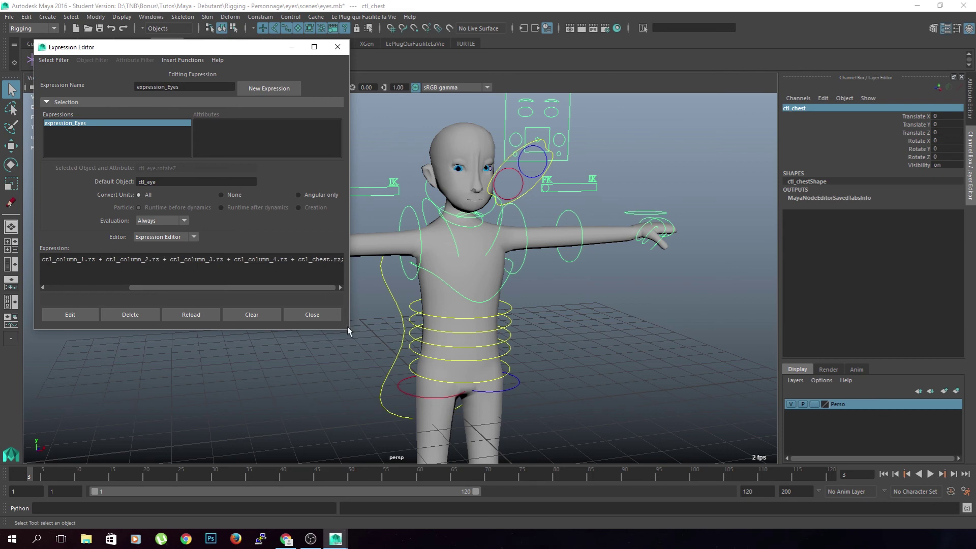
left_click_drag(352, 329, 505, 404)
middle_click_drag(589, 388, 659, 386, "alt")
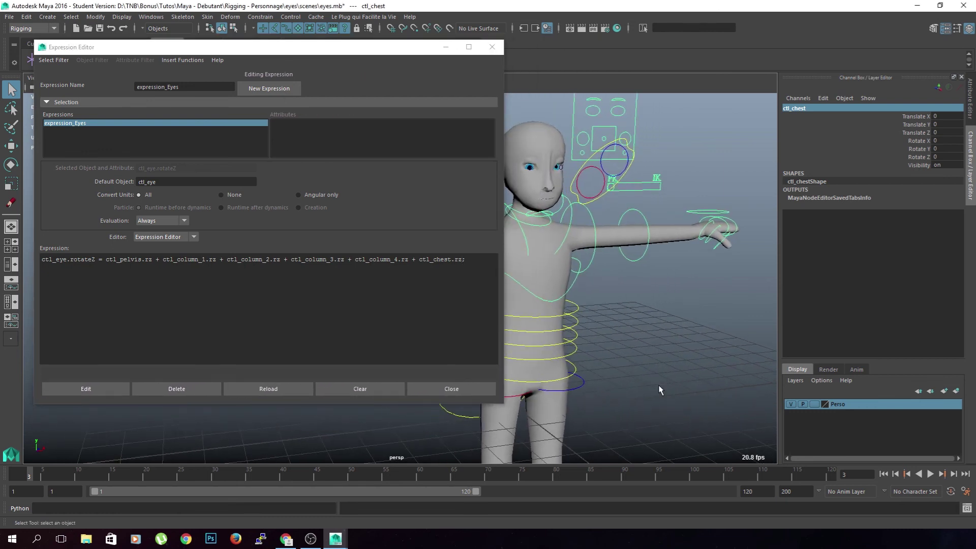
left_click(488, 281)
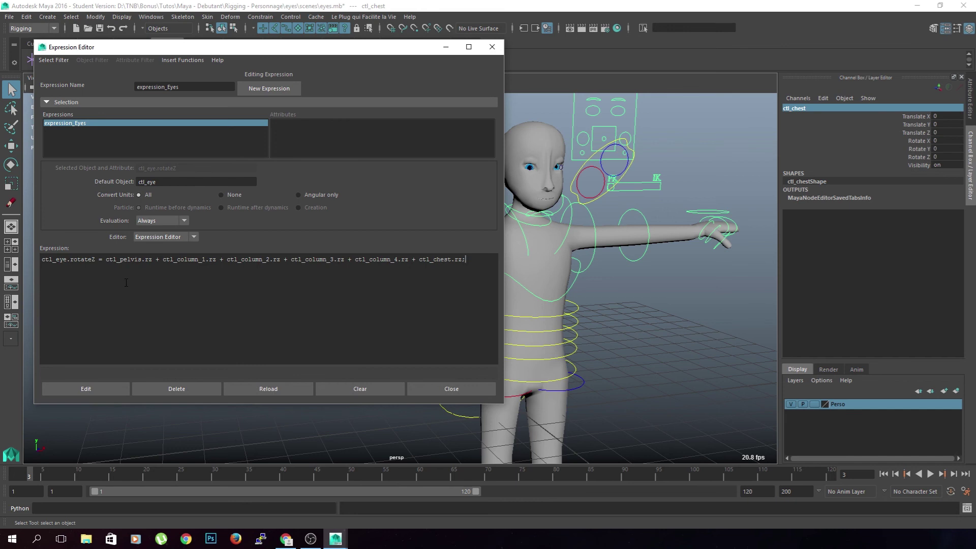
Copy the neck controller's name and add "+ ctl_neck.rz" to the end of the expression.
middle_click_drag(596, 347, 625, 363, "alt")
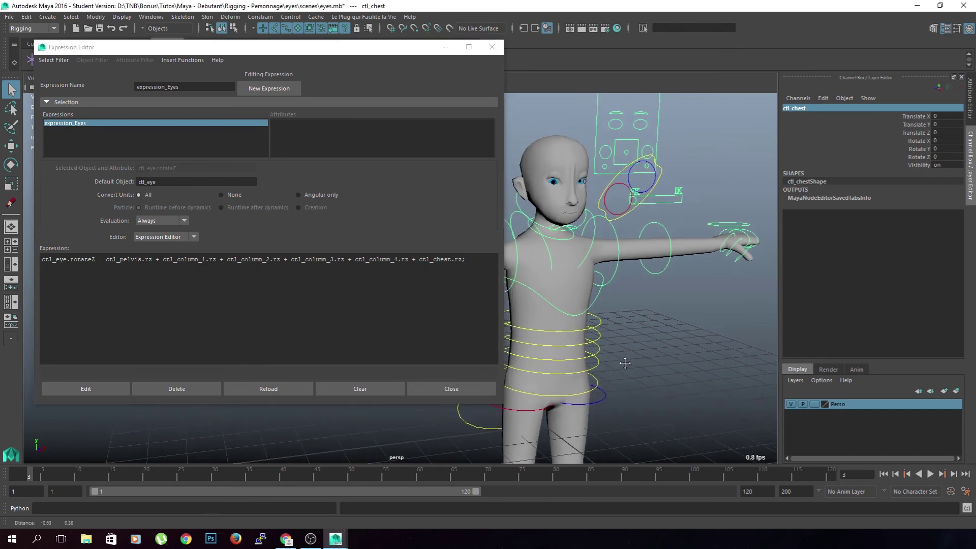
scroll(625, 363, "up", 1)
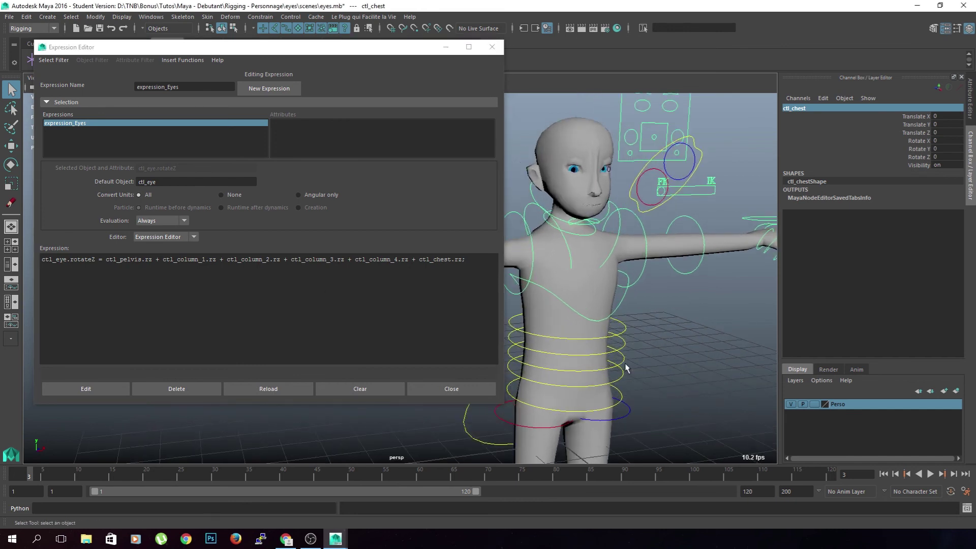
left_click(586, 234)
double_click(805, 109)
key("ctrl+c")
left_click(463, 260)
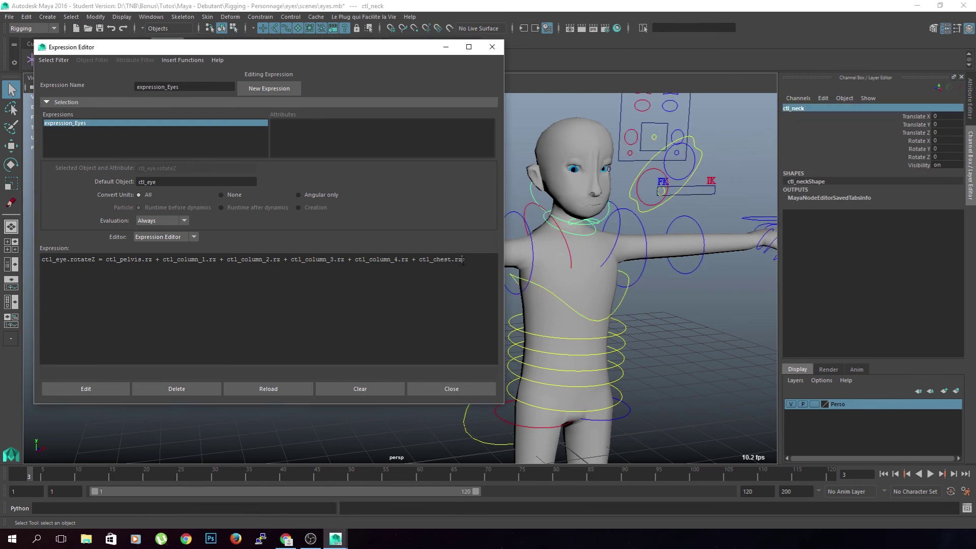
type("+")
key("ctrl+v")
type(".rz")
Add ctl_head.rz to the expression's sum and apply the edited expression_Eyes.
left_click_drag(539, 265, 574, 235, "alt")
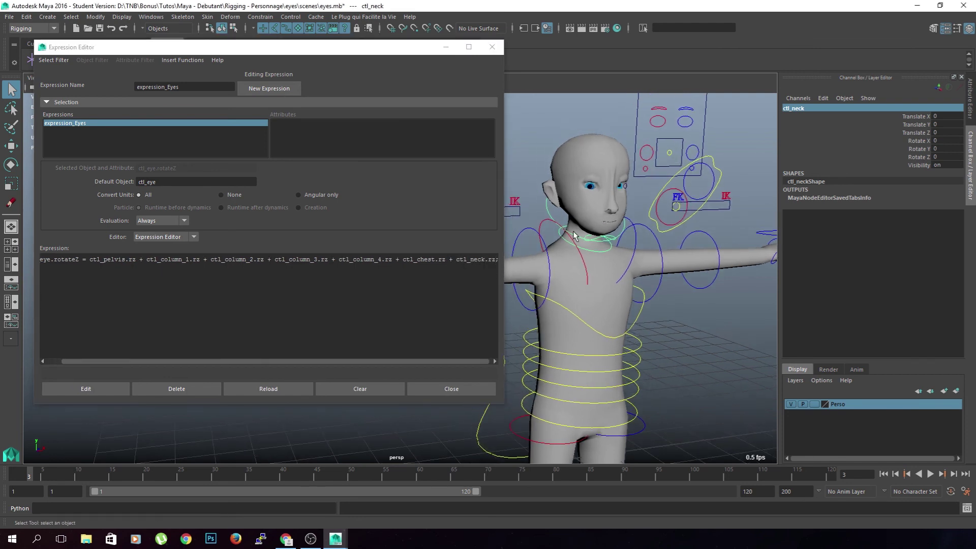
left_click(547, 211)
double_click(800, 108)
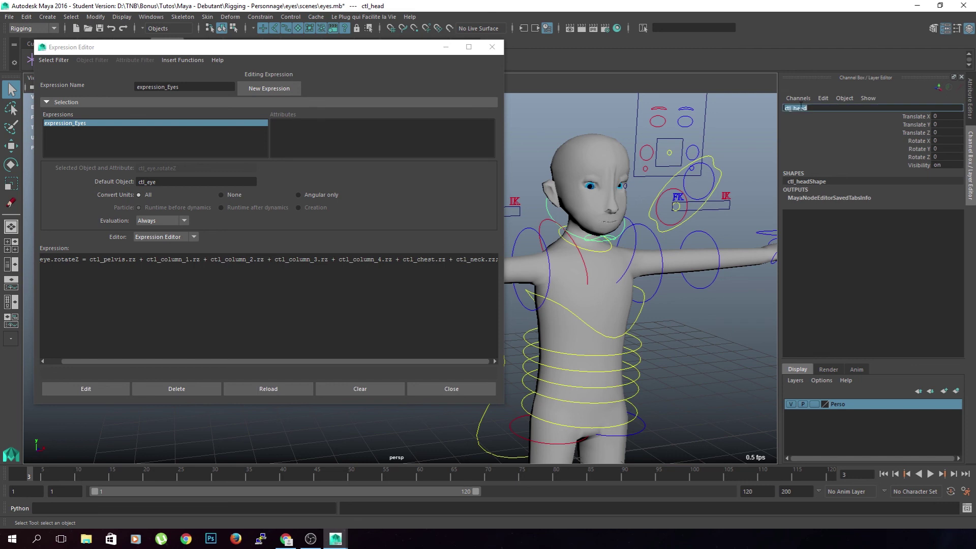
left_click(459, 271)
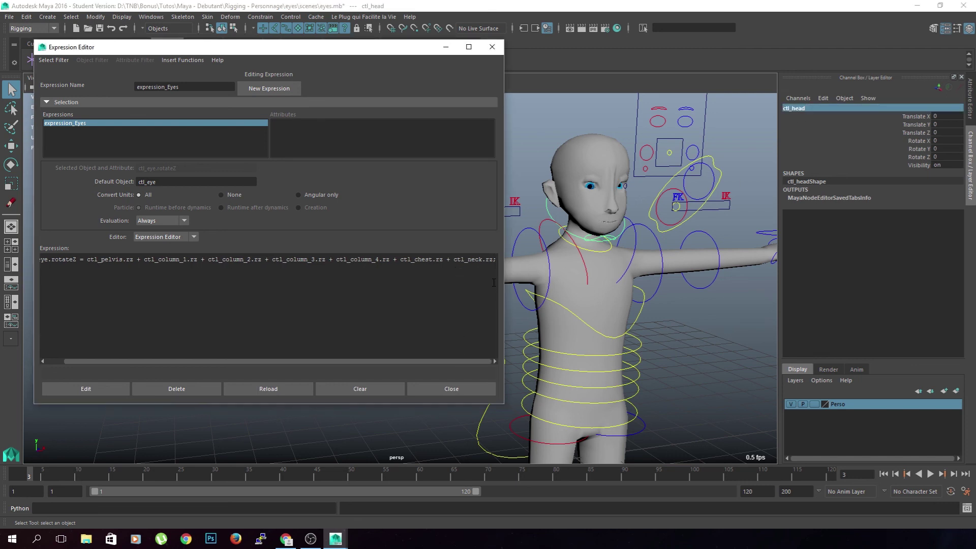
type("+ ctl_head")
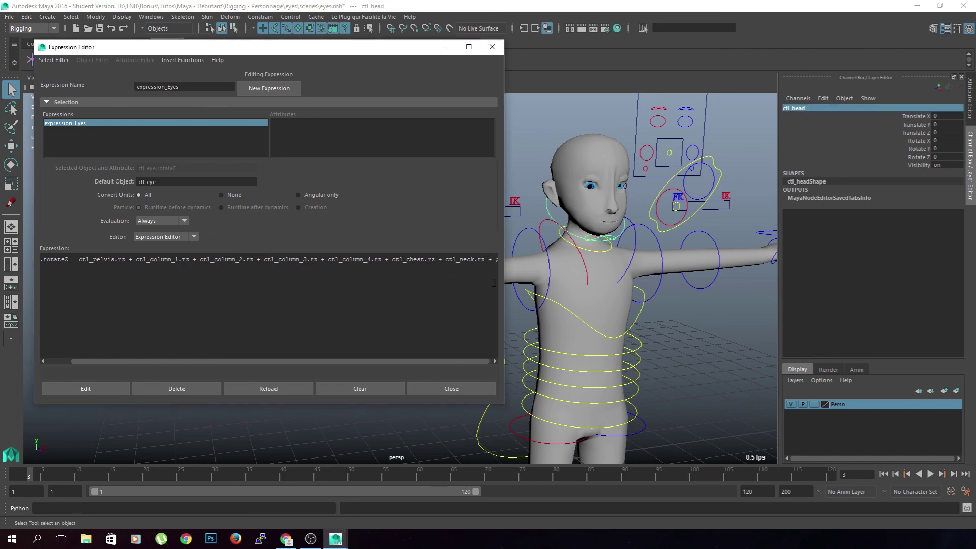
left_click_drag(541, 287, 594, 338, "alt")
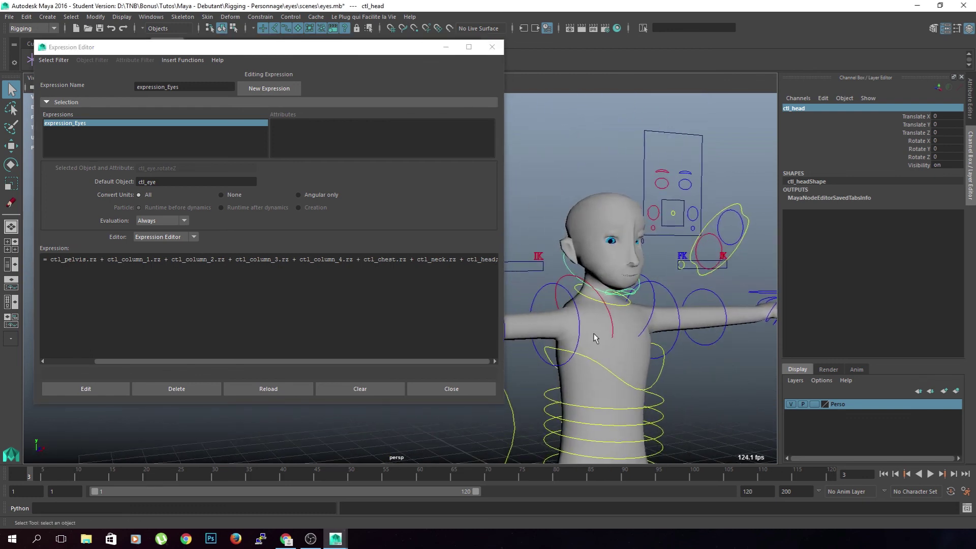
type(".rz")
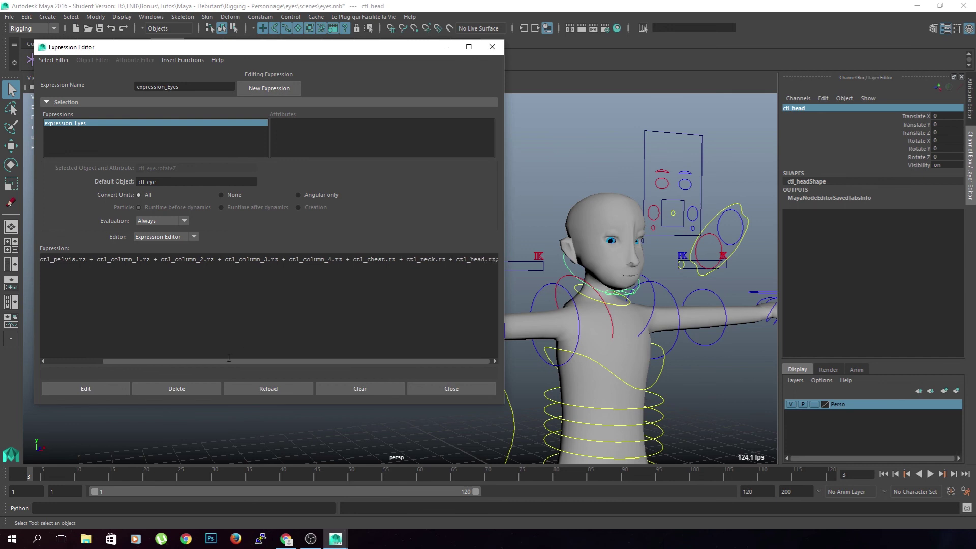
left_click(106, 387)
mouse_move(95, 360)
left_mouse_down()
mouse_move(264, 356)
mouse_move(91, 356)
left_mouse_up()
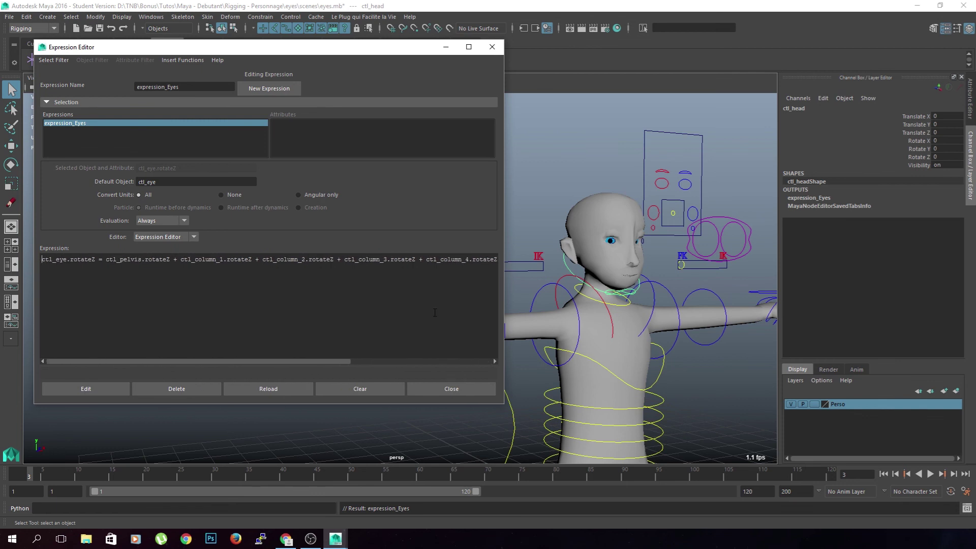
Test the expression by rotating the spine column controllers together about -18.5 degrees in Z, and undo the rotation.
left_click(735, 404)
middle_click_drag(724, 423, 688, 371, "alt")
left_click_drag(647, 343, 619, 395)
key("e")
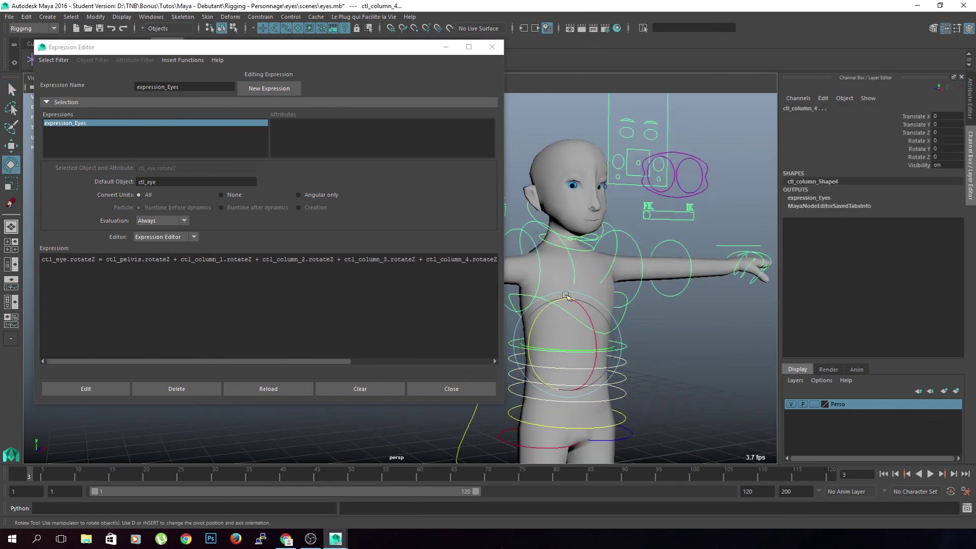
mouse_move(552, 305)
left_mouse_down()
mouse_move(561, 313)
mouse_move(551, 304)
left_mouse_up()
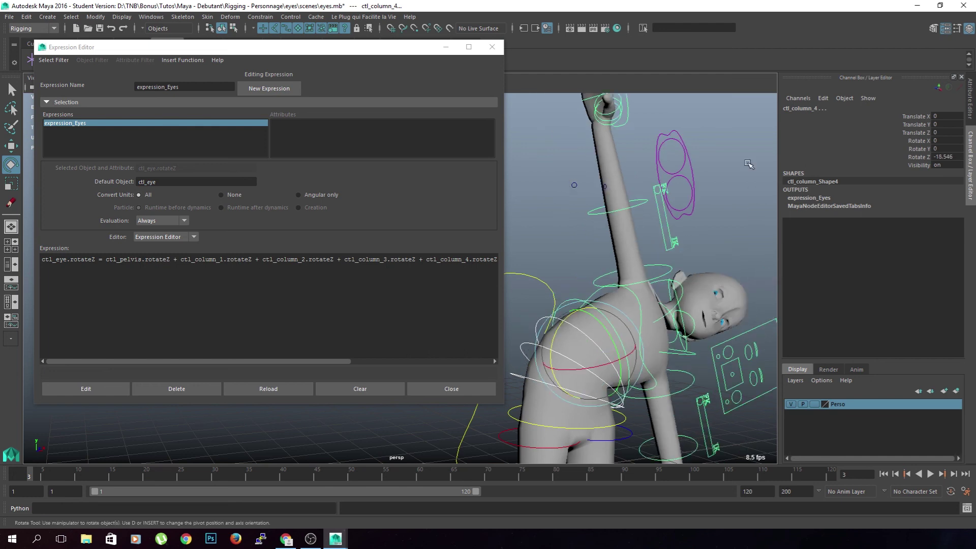
key("ctrl+z")
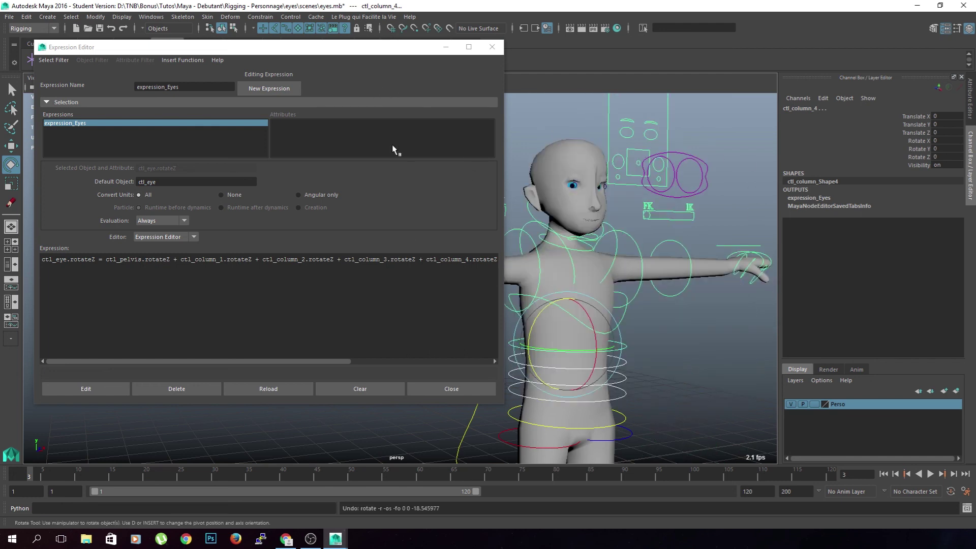
Close the Expression Editor and set ctl_head's Rotate Z to 40.
left_click(435, 385)
left_click_drag(647, 328, 596, 367, "alt")
left_click(603, 350)
left_click(479, 246)
left_click_drag(485, 225, 514, 200)
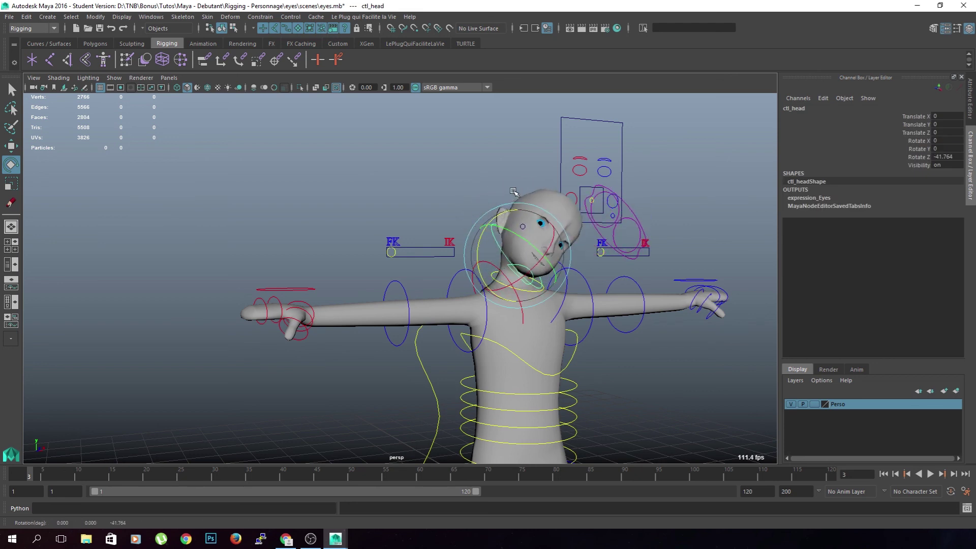
left_click(937, 159)
type("40")
key("Return")
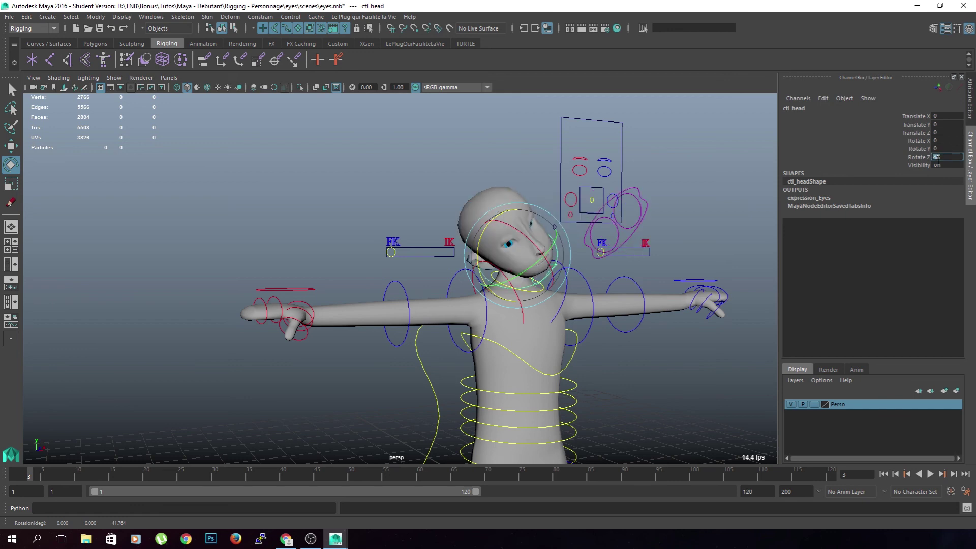
Compare ctl_eye's Rotate Z with the rotation of ctl_head.
left_click(613, 193)
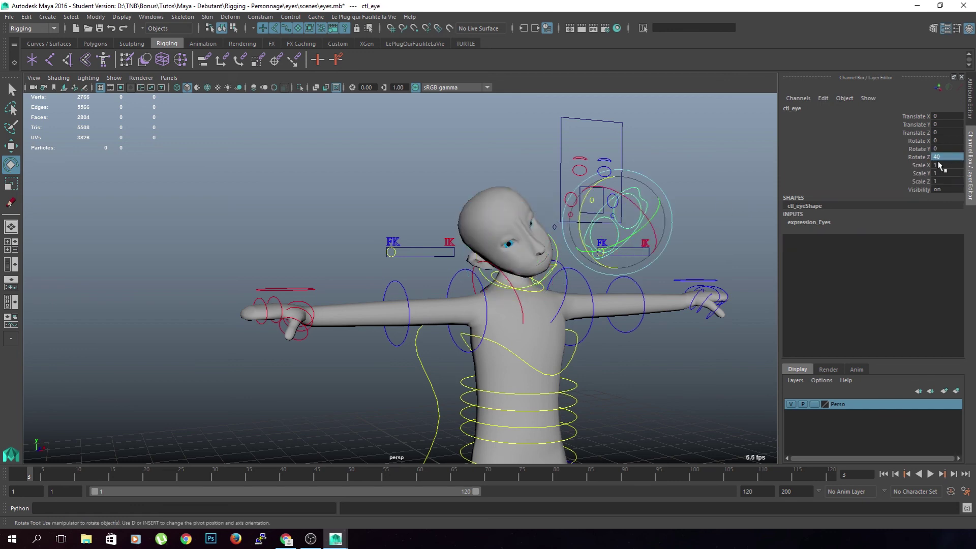
middle_click_drag(704, 371, 617, 386, "alt")
left_click(617, 386)
right_click_drag(616, 387, 539, 326, "alt")
left_click(678, 211)
left_click(531, 234)
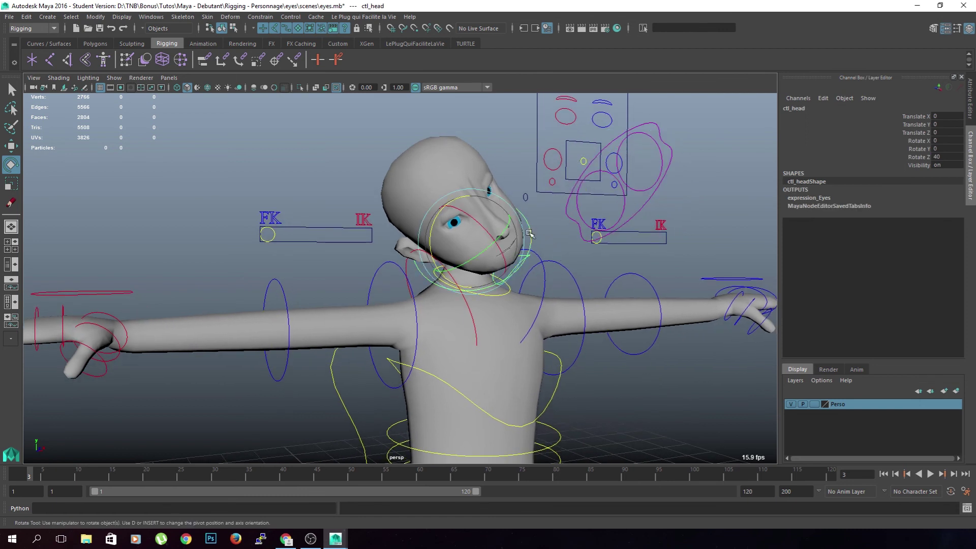
Set ctl_neck's Rotate Z to 20 and check how the eye controller responds.
left_click(498, 294)
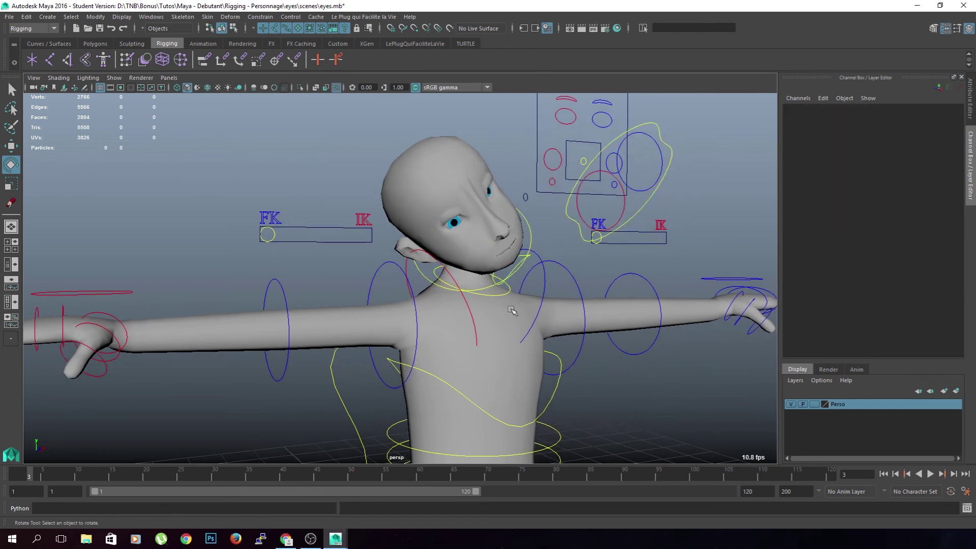
left_click(499, 295)
double_click(948, 157)
type("20")
key("Return")
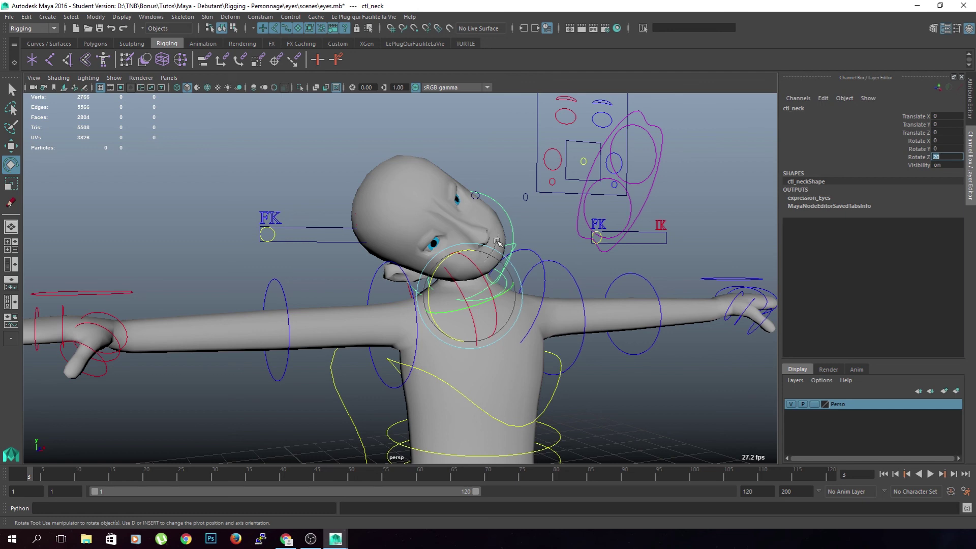
left_click(647, 193)
left_click(530, 237)
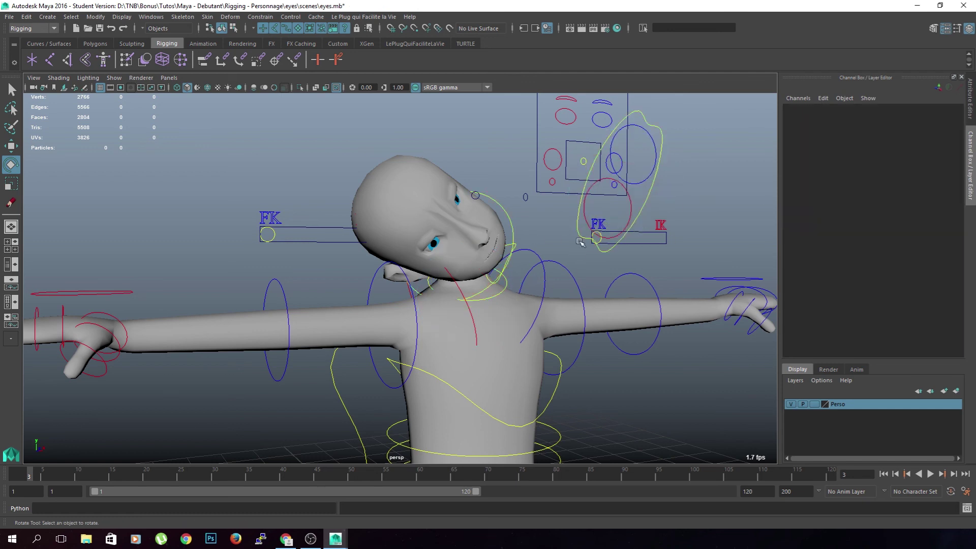
Reset Rotate Z to 0 on ctl_neck and ctl_head, and select ctl_eye to check its rotation.
left_click_drag(531, 236, 580, 223, "alt")
left_click(589, 300)
double_click(937, 158)
type("0")
key("Return")
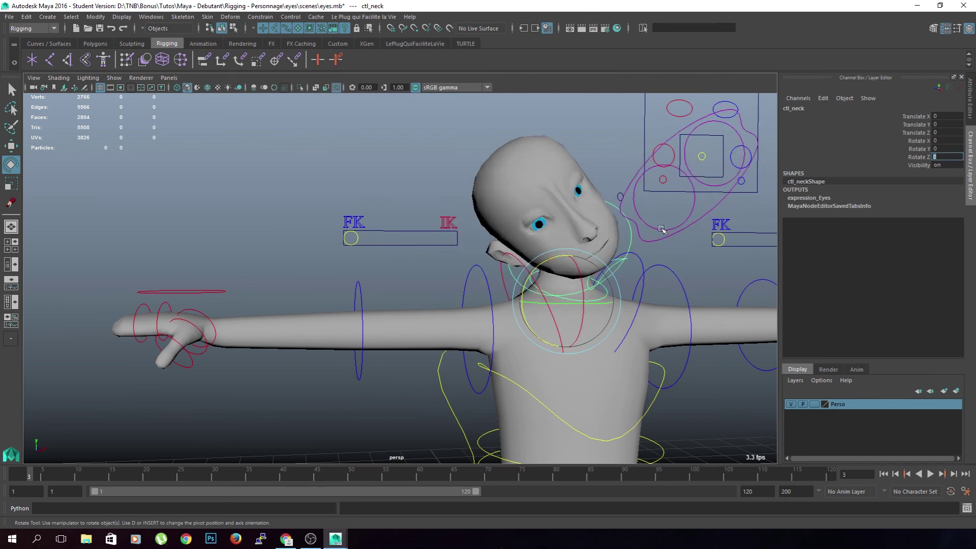
left_click(635, 248)
double_click(941, 158)
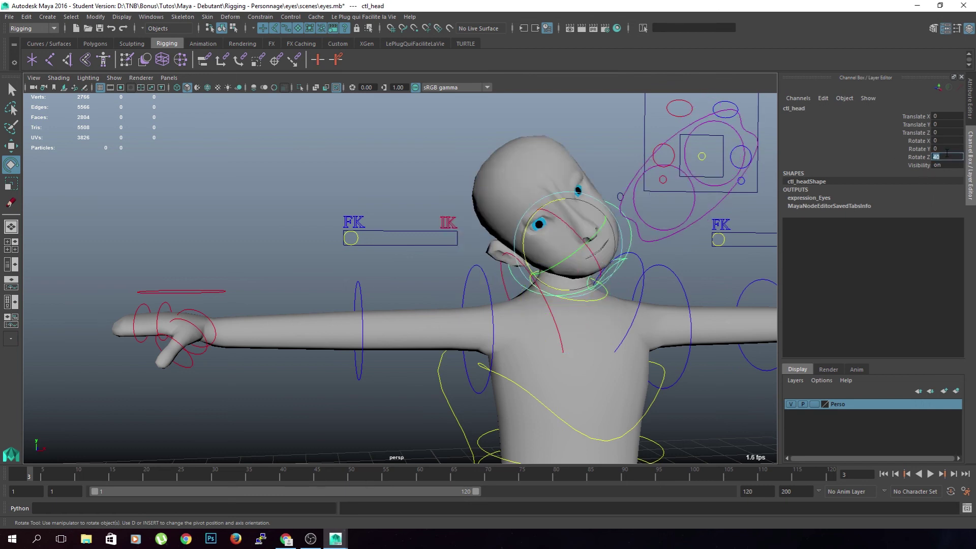
type("0")
key("Return")
left_click(646, 139)
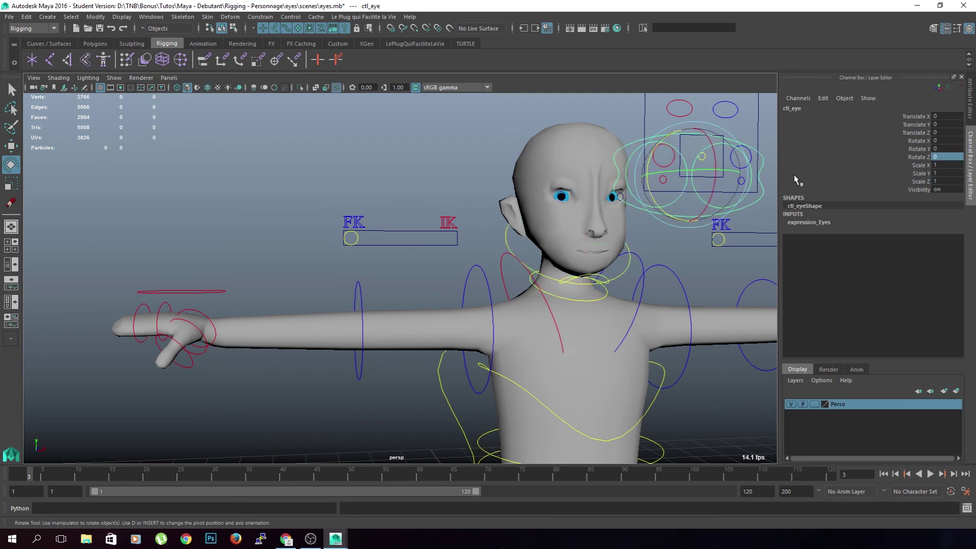
Try locking and hiding ctl_eye's Rotate Z channel, and undo that change.
left_click(910, 158)
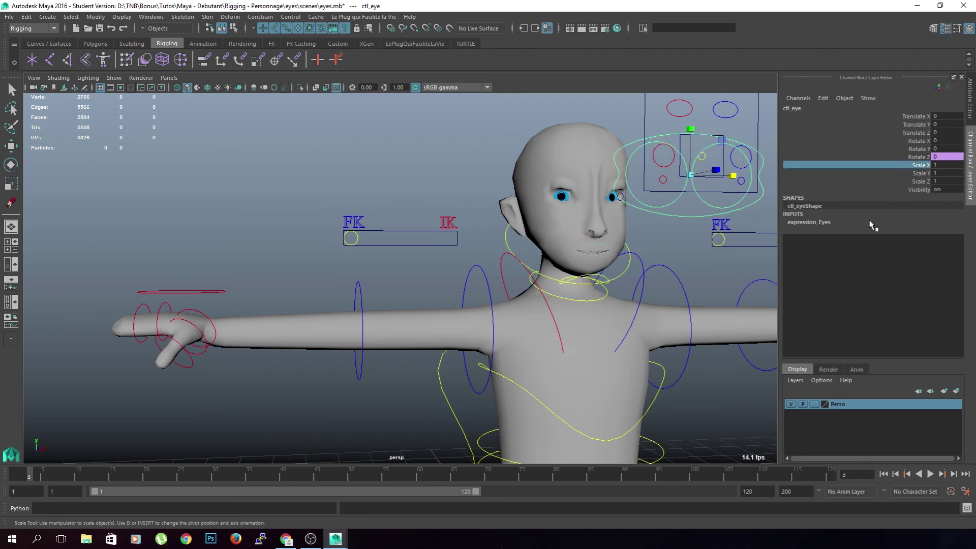
right_click(918, 162)
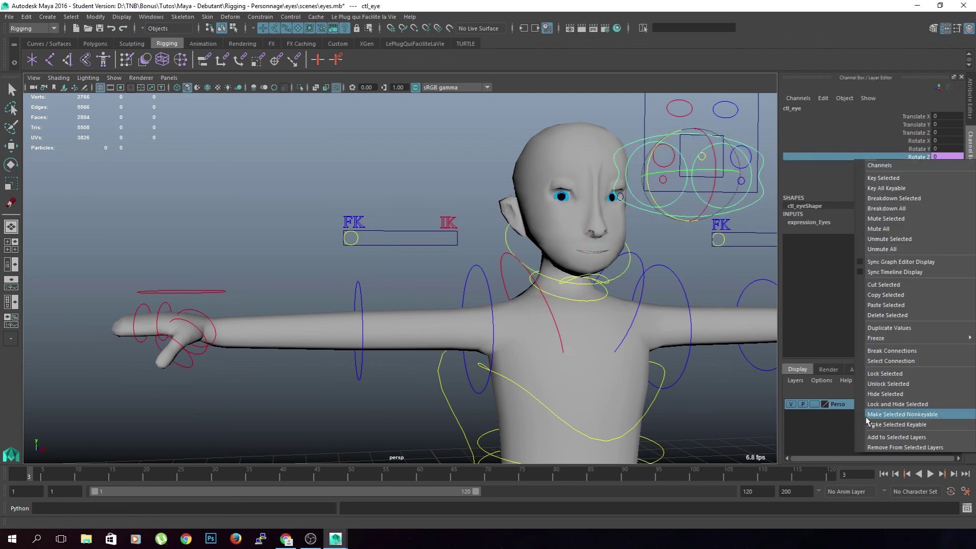
left_click(877, 405)
key("e")
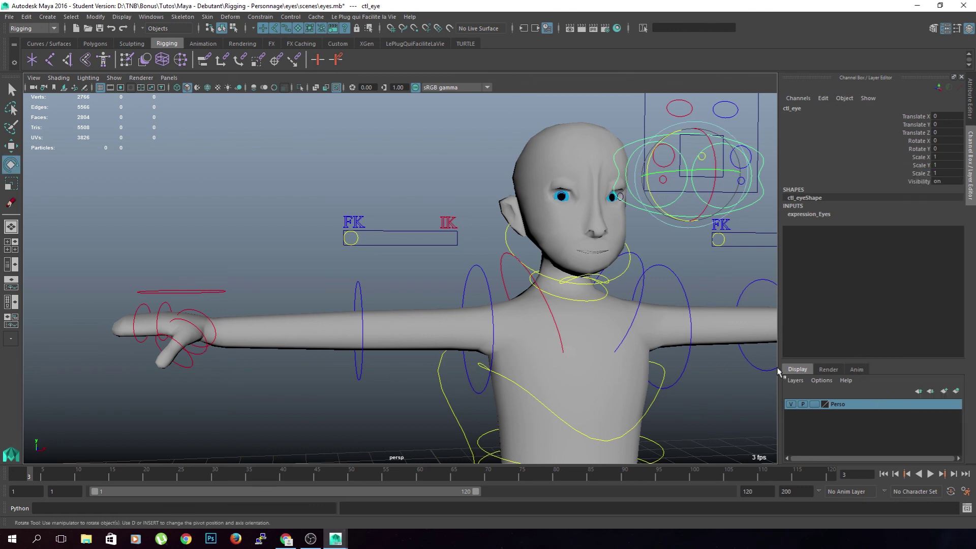
left_click_drag(584, 338, 677, 375, "alt")
key("ctrl+z")
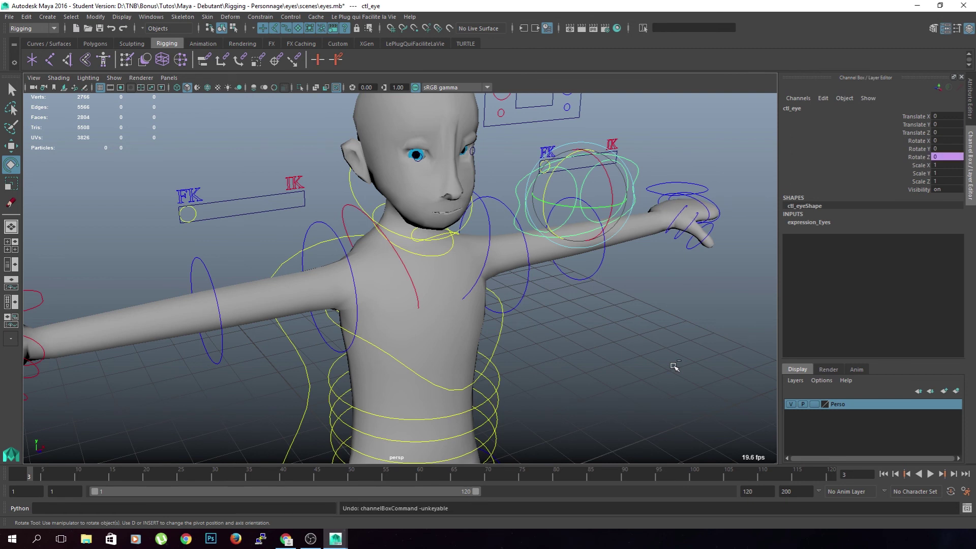
Lock and hide the Rotate Z channel of ctl_eye and clear the selection.
right_click(920, 155)
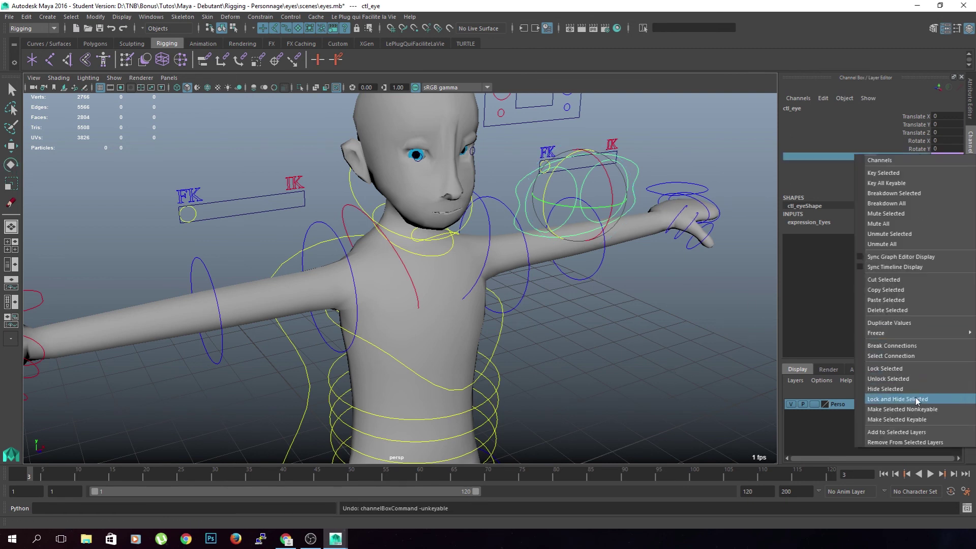
left_click(897, 399)
left_click(633, 355)
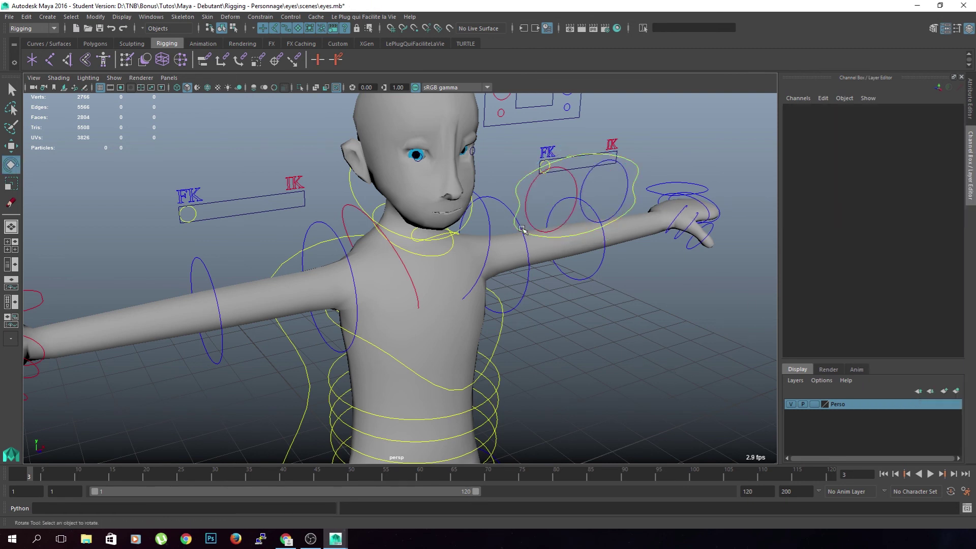
Test the eye rig by rotating ctl_head about -38.5 degrees around Z, and undo the rotation.
left_click(356, 190)
left_click_drag(390, 159, 424, 151)
key("ctrl+z")
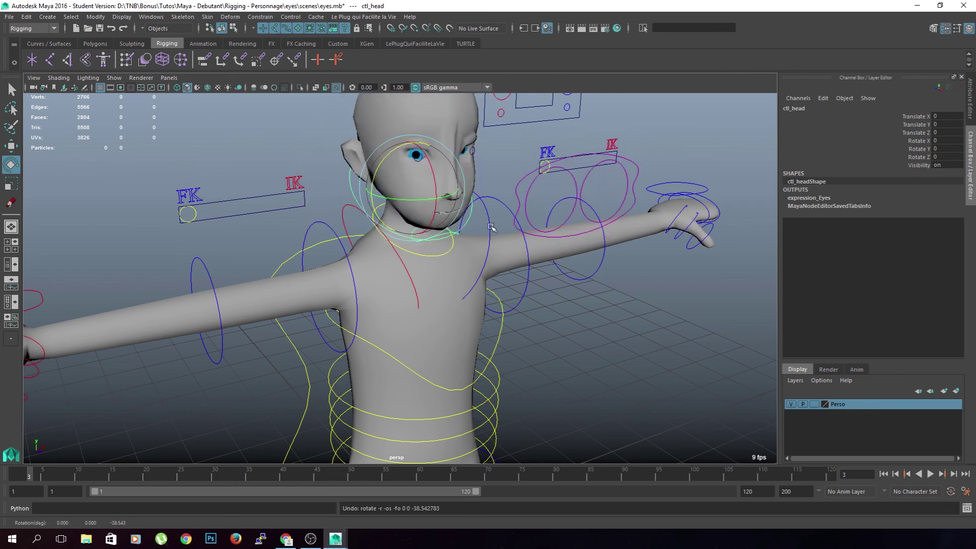
left_click(584, 349)
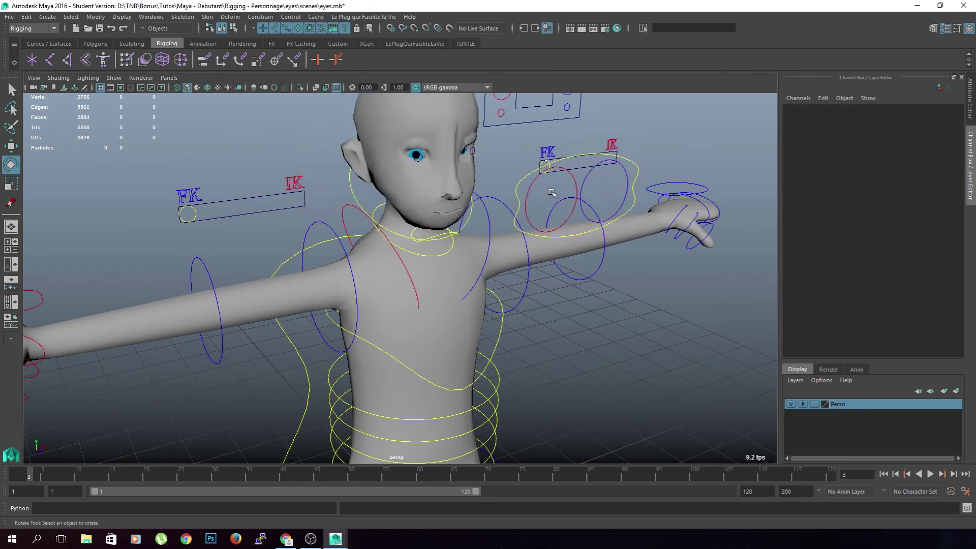
Lock and hide the Scale X, Scale Y and Scale Z channels of ctl_eye.
left_click(523, 178)
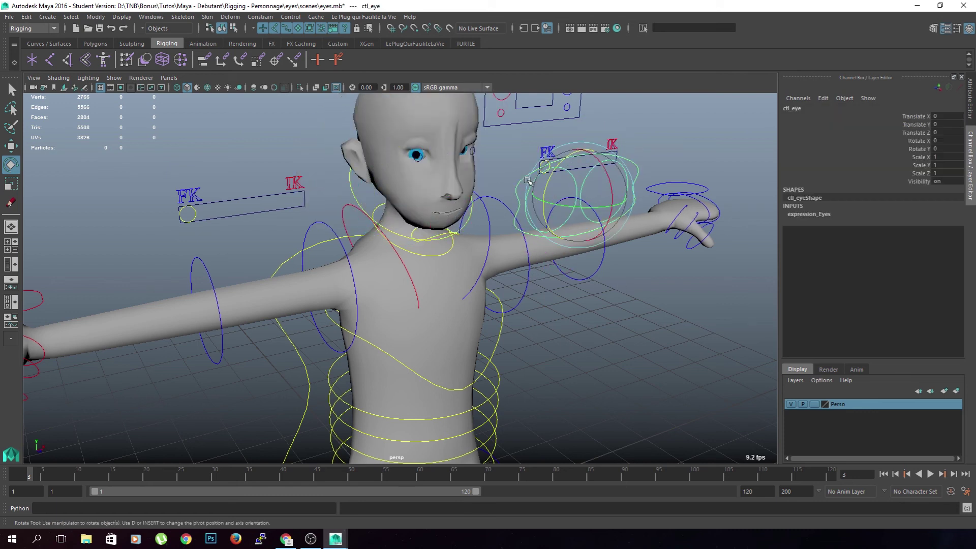
left_click_drag(666, 312, 684, 304, "alt")
left_click(921, 160)
mouse_move(921, 161)
left_mouse_down()
mouse_move(921, 181)
mouse_move(926, 173)
left_mouse_up()
left_click(655, 363)
left_click(604, 172)
right_click(926, 174)
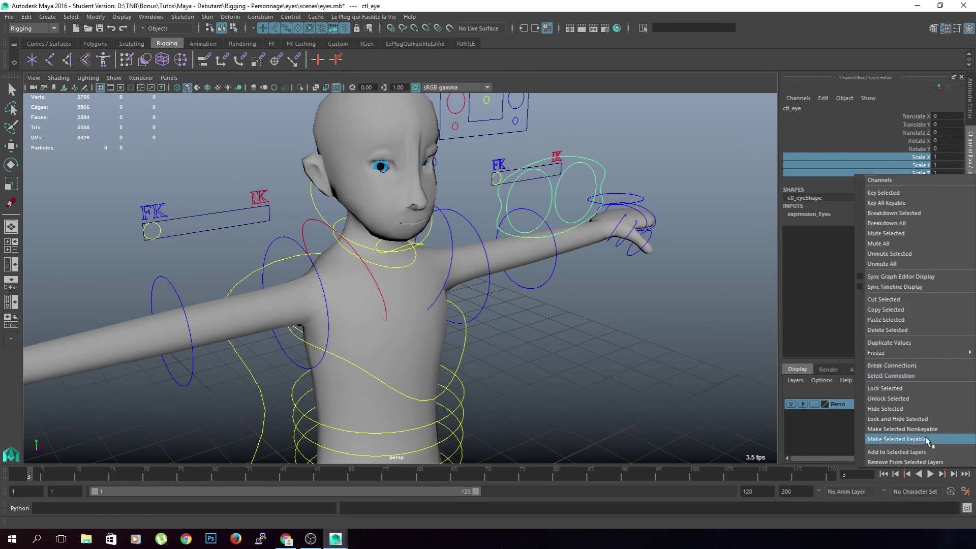
left_click(922, 418)
left_click(700, 394)
Test the gaze by moving ctl_eye about 1.52 in X and 0.37 in Y, and undo the move.
scroll(699, 395, "down", 5)
left_click_drag(558, 365, 585, 361, "alt")
middle_click_drag(547, 363, 569, 316, "alt")
left_click_drag(570, 316, 457, 325, "alt")
middle_click_drag(516, 186, 457, 204, "alt")
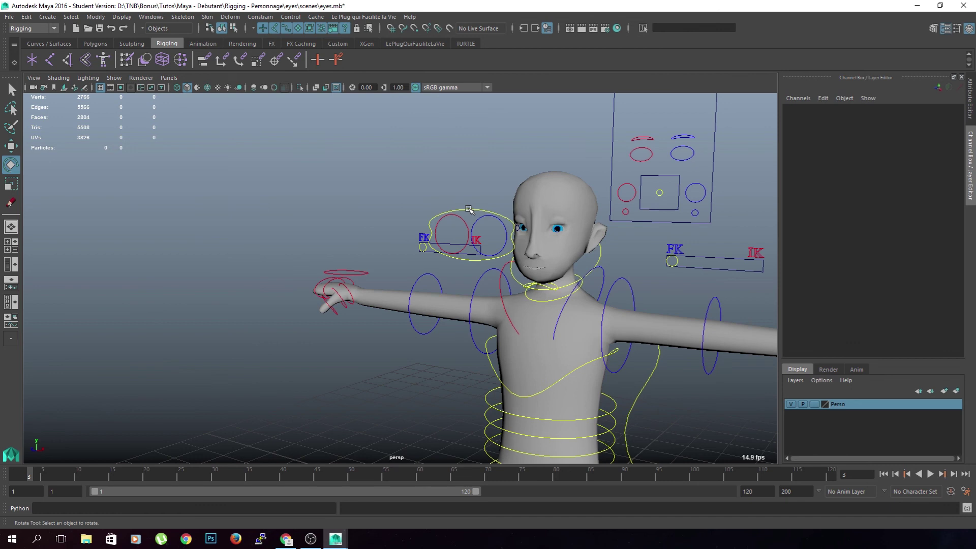
left_click(468, 209)
key("w")
left_click(496, 214)
left_click(495, 213)
left_click_drag(470, 236, 562, 207)
key("ctrl+z")
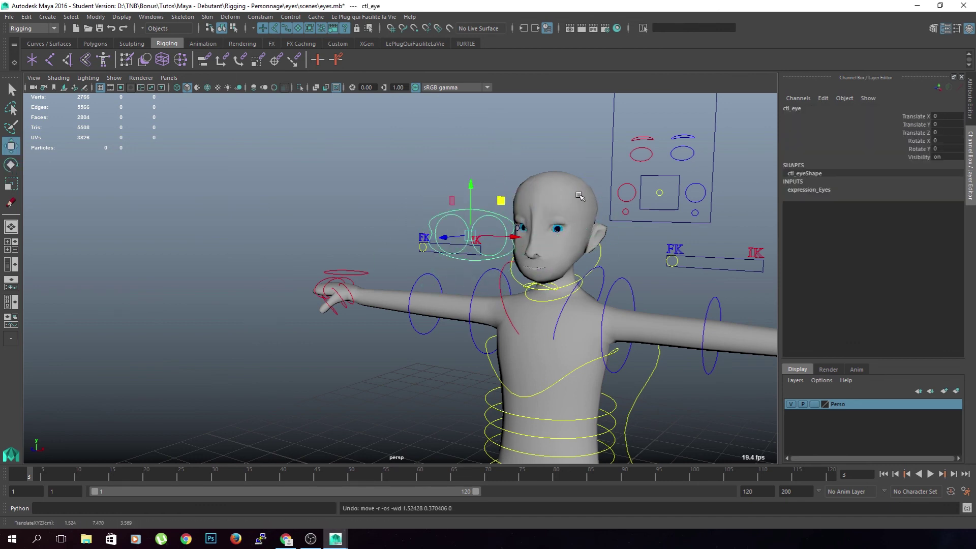
Test the eye controller's follow by rotating ctl_head about 16.5 degrees around Z, and undo the rotation.
key("e")
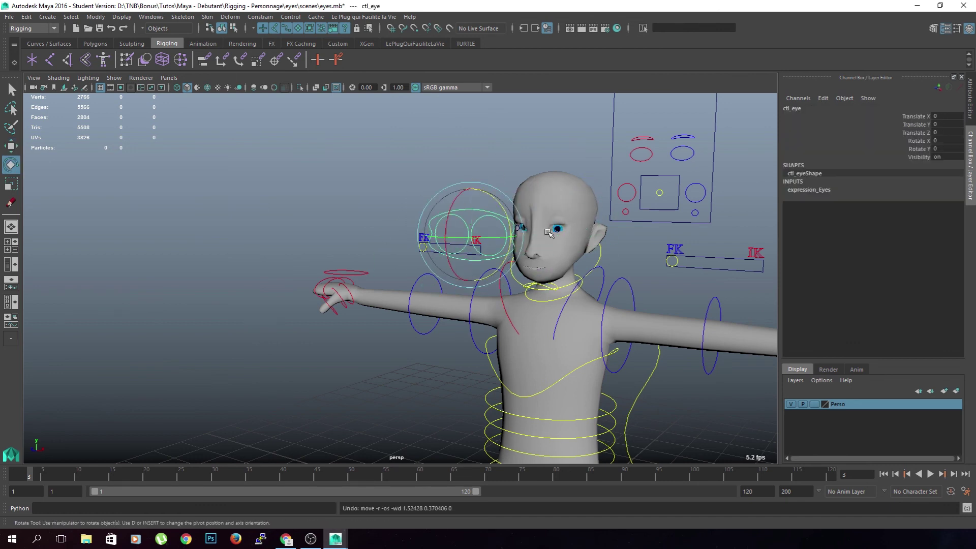
left_click(602, 260)
left_click_drag(567, 241, 605, 247)
key("ctrl+z")
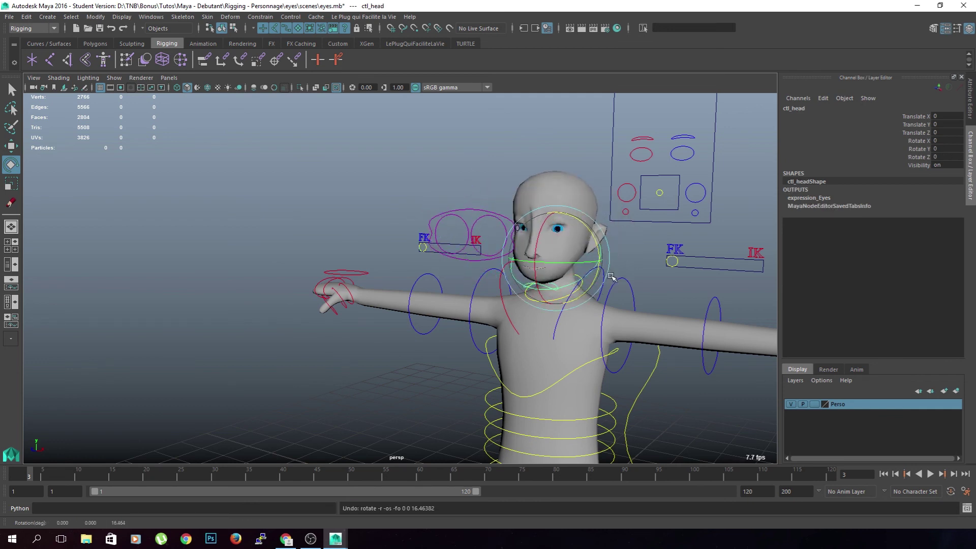
left_click(645, 275)
Test ctl_eye_L by moving it about -1.78 in X and -0.12 in Y, and reset both translations to 0.
left_click(521, 245)
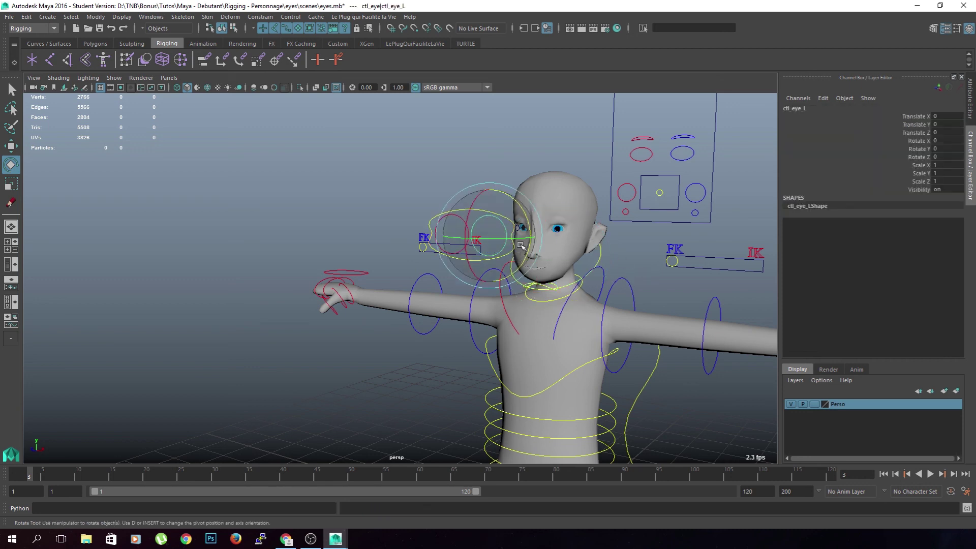
key("w")
left_click(518, 208)
left_click(515, 224)
middle_click_drag(515, 224, 430, 226)
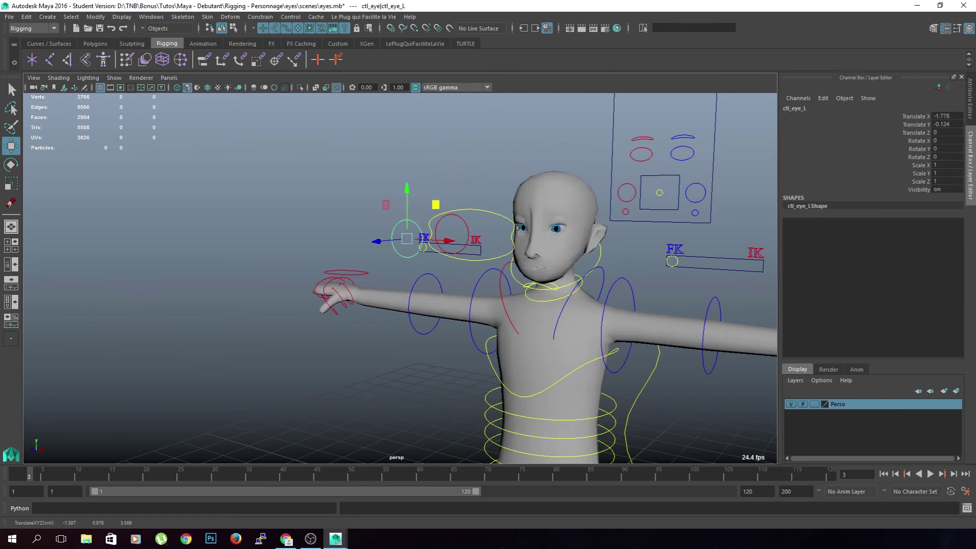
left_click_drag(943, 125, 941, 117)
type("0")
key("Return")
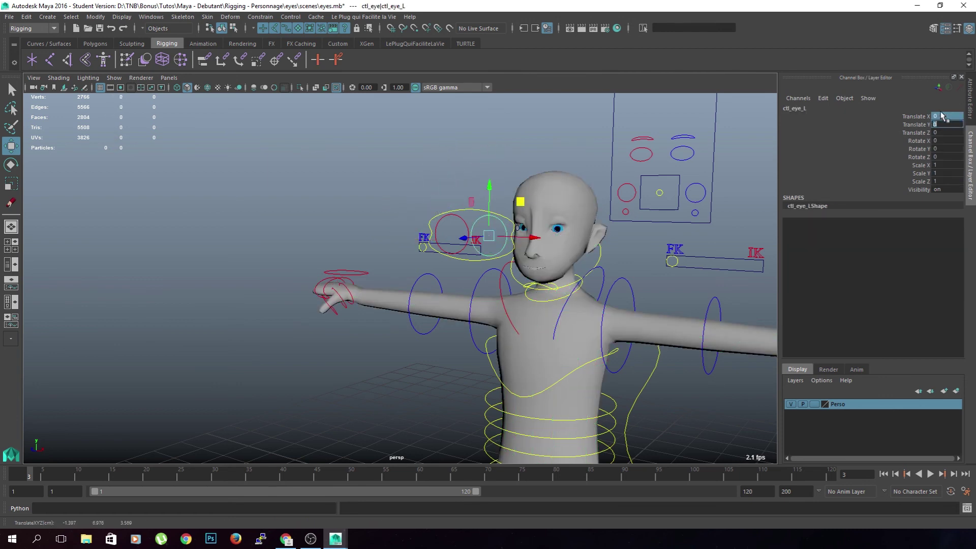
scroll(400, 278, "up", 2)
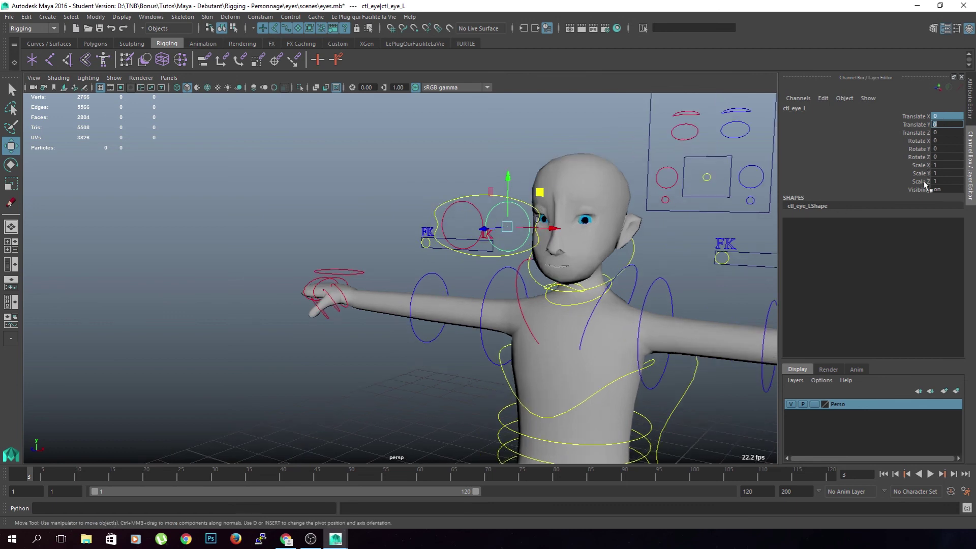
Lock and hide the Scale X, Scale Y and Scale Z channels of both ctl_eye_L and ctl_eye_R.
left_click(920, 166)
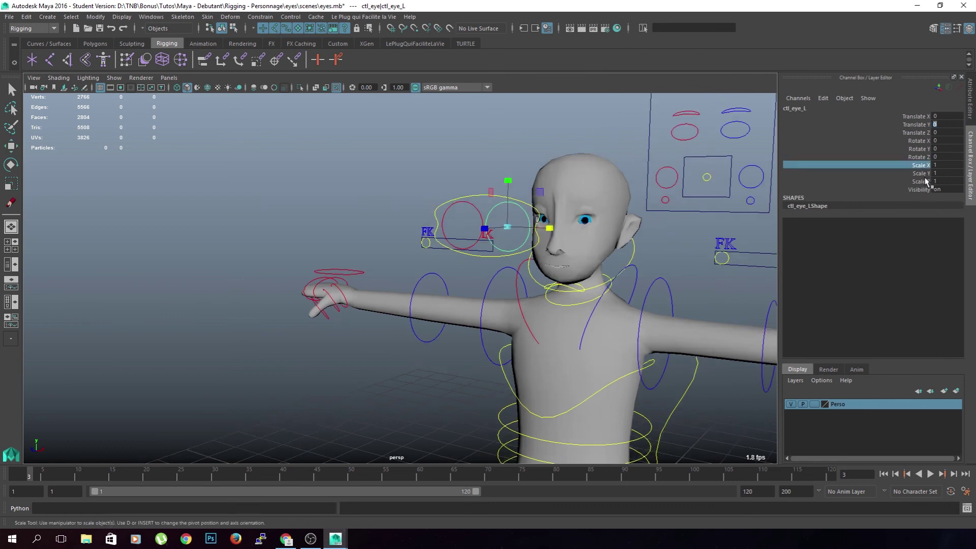
left_click(476, 210, "shift")
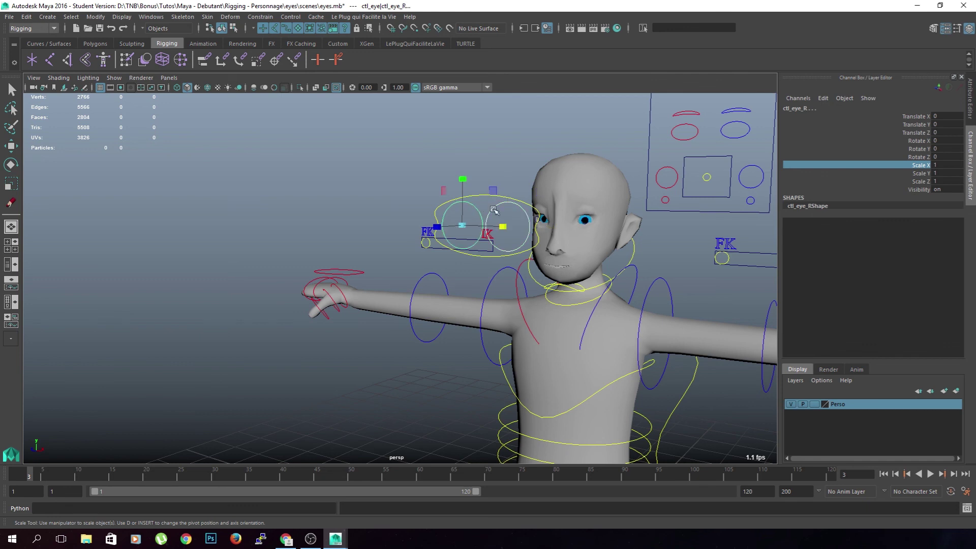
left_click_drag(924, 166, 925, 186)
right_click(925, 186)
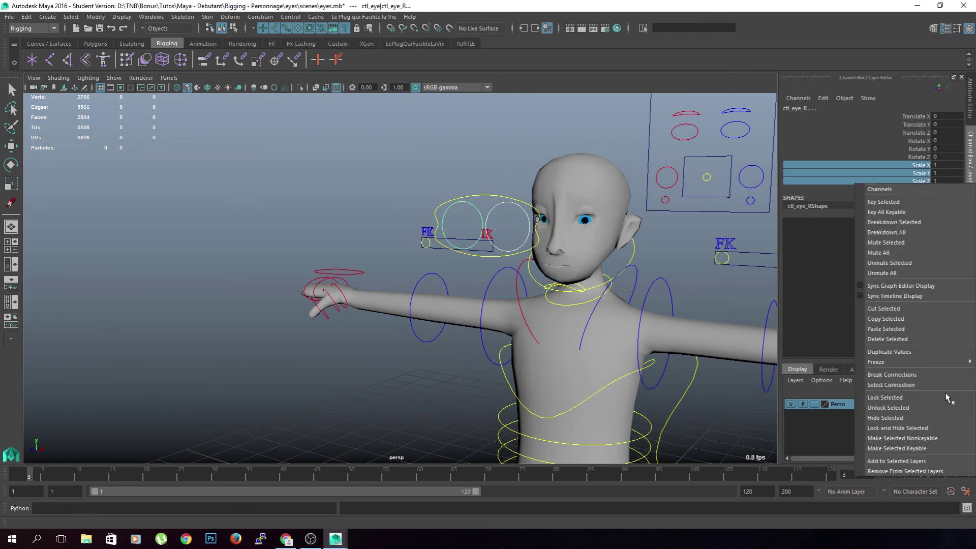
left_click(900, 427)
key("w")
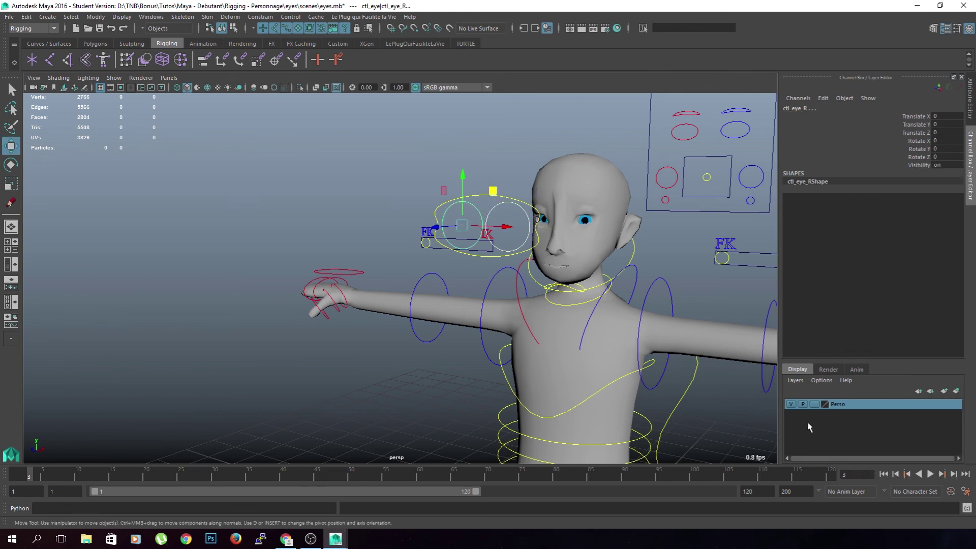
left_click(391, 372)
Test ctl_eye by moving it about 1.18 in X and 0.66 in Y and rotating it, undoing each change.
left_click(484, 197)
middle_click_drag(553, 219, 630, 175)
key("ctrl+z")
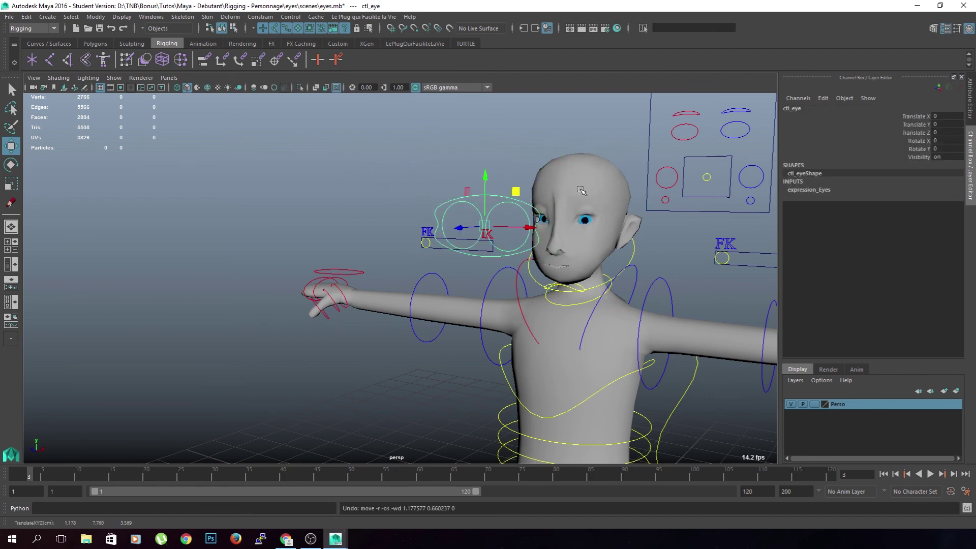
key("e")
left_click_drag(519, 203, 500, 237)
key("ctrl+z")
middle_click_drag(693, 258, 653, 258, "alt")
left_click(629, 271)
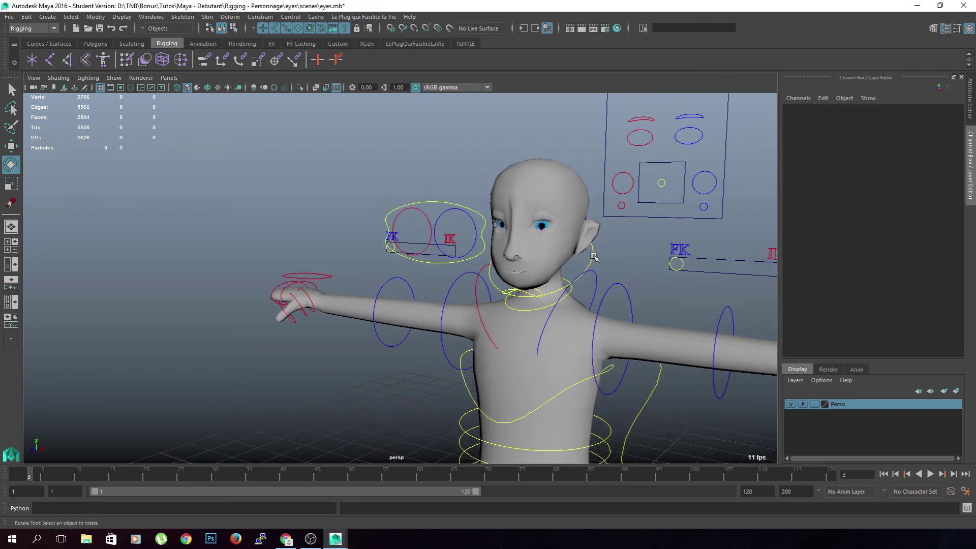
Try rotating ctl_head once more to check the eye rig, and undo the rotation.
left_click(593, 257)
left_click_drag(593, 257, 529, 265)
key("ctrl+z")
key("ctrl+z")
key("ctrl+z")
left_click(646, 282)
Return the timeline to frame 1 and save the scene eyes.mb, accepting the student version notice.
right_click_drag(645, 281, 608, 283, "alt")
left_click_drag(608, 282, 594, 302, "alt")
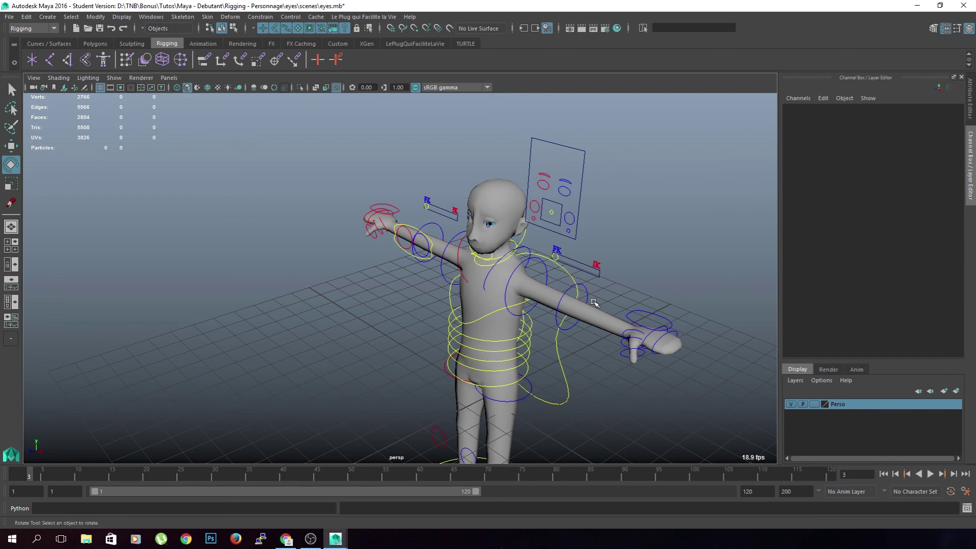
left_click(14, 477)
left_click_drag(280, 410, 513, 267, "alt")
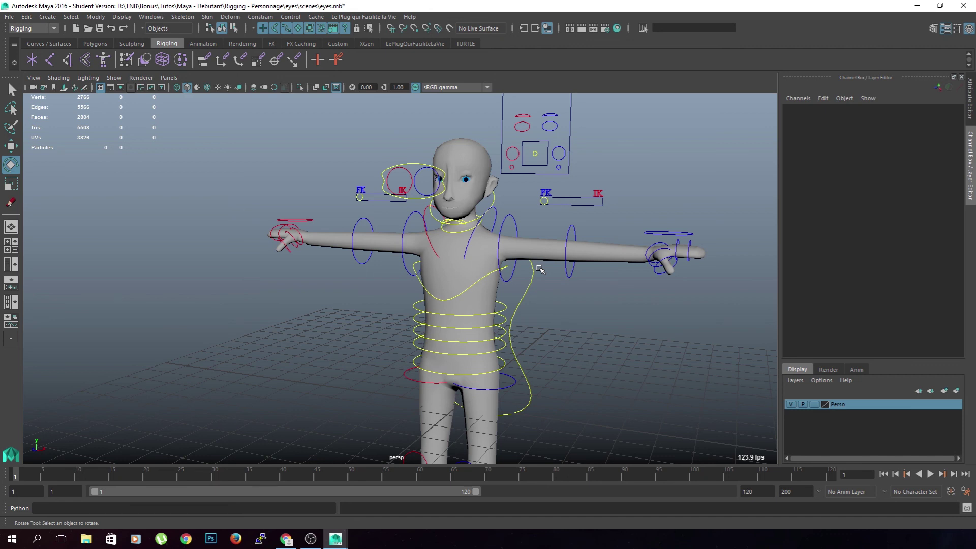
scroll(321, 253, "down", 3)
left_click_drag(322, 253, 348, 301, "alt")
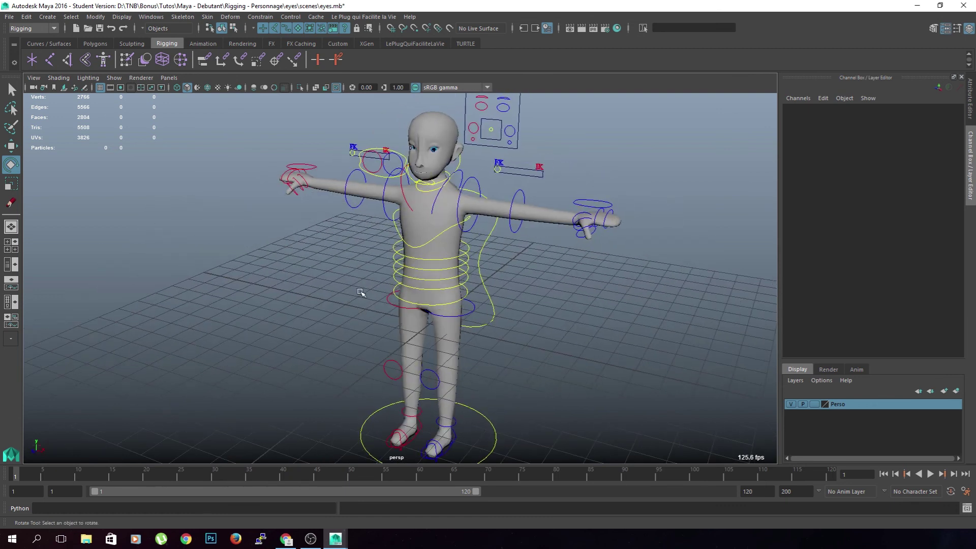
left_click_drag(460, 290, 498, 311, "alt")
key("q")
key("ctrl+s")
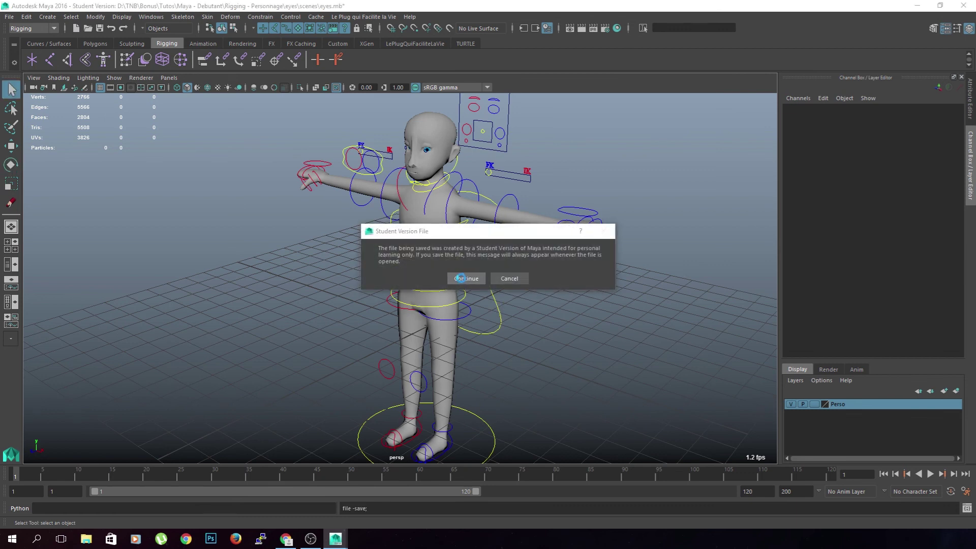
left_click(464, 278)
key("e")
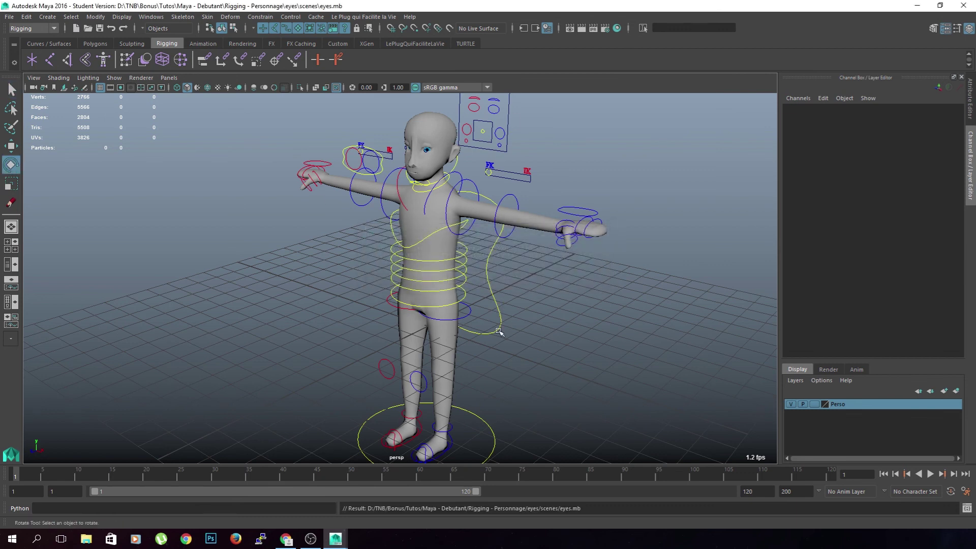